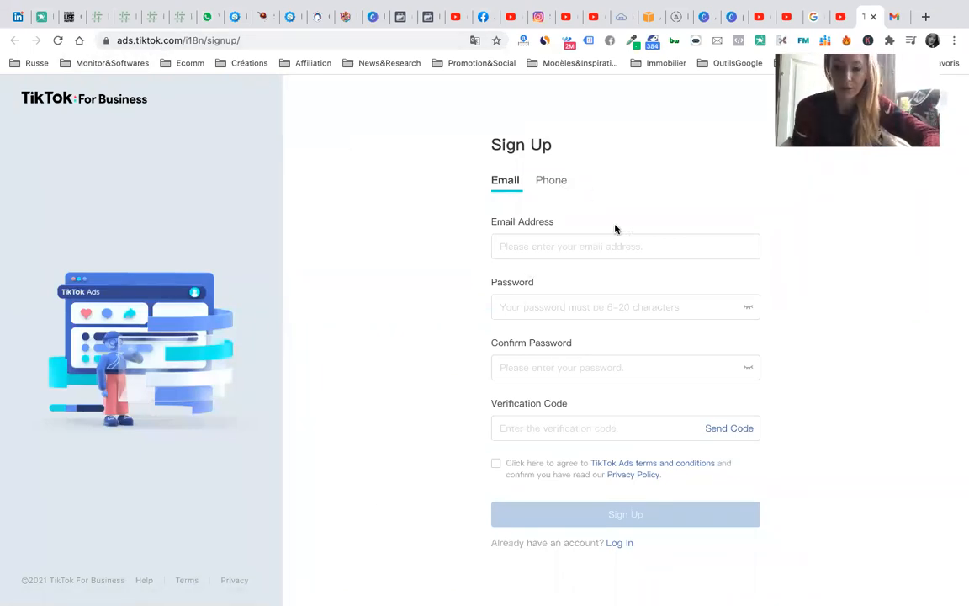
# - Enter the sign-up e-mail address, fill the saved password, and retype it as confirmation
pyautogui.click(582, 247)
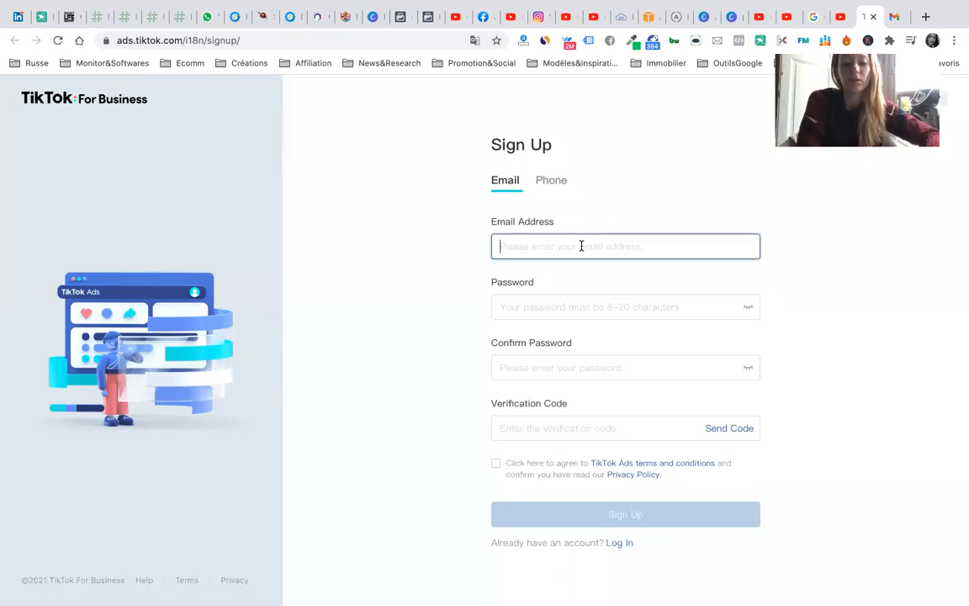
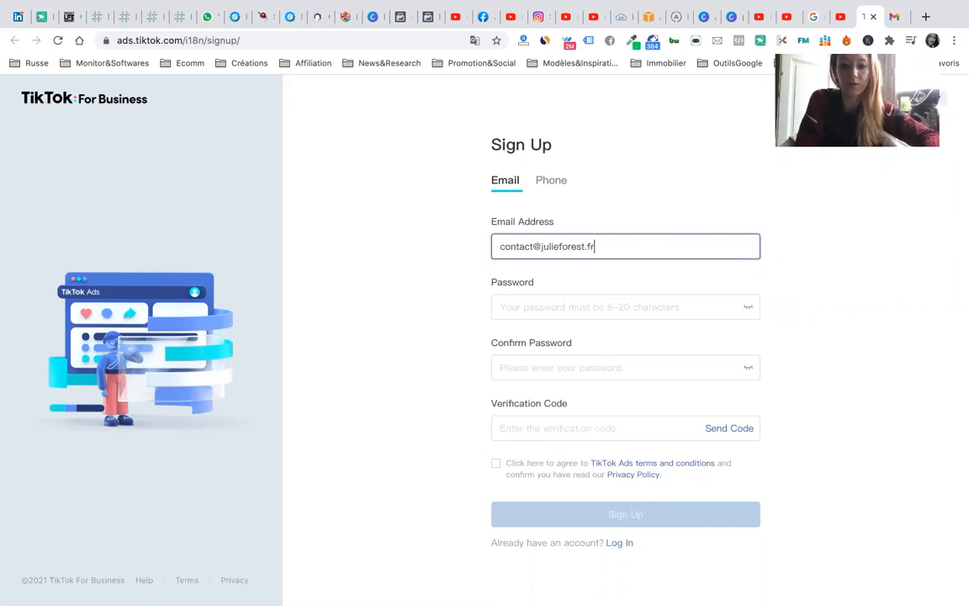
pyautogui.press('Tab')
pyautogui.write('•')
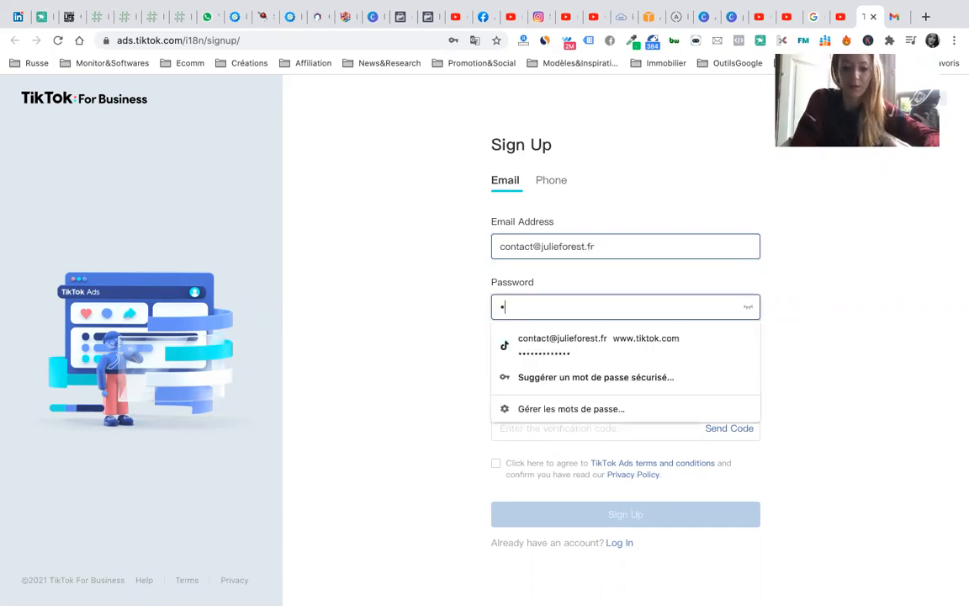
pyautogui.click(643, 352)
pyautogui.click(596, 364)
pyautogui.write('••')
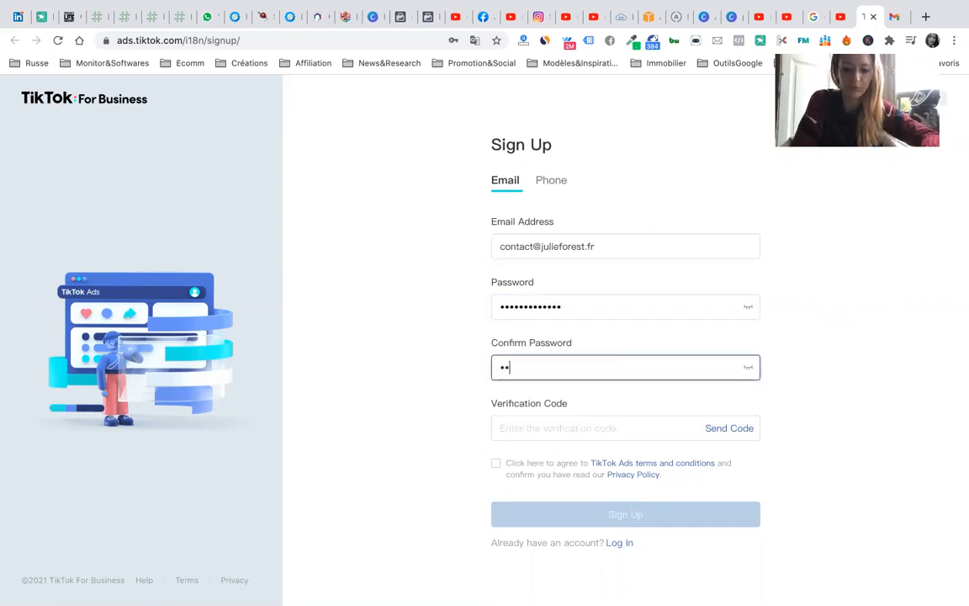
pyautogui.press('BackSpace')
pyautogui.press('BackSpace')
pyautogui.write('••')
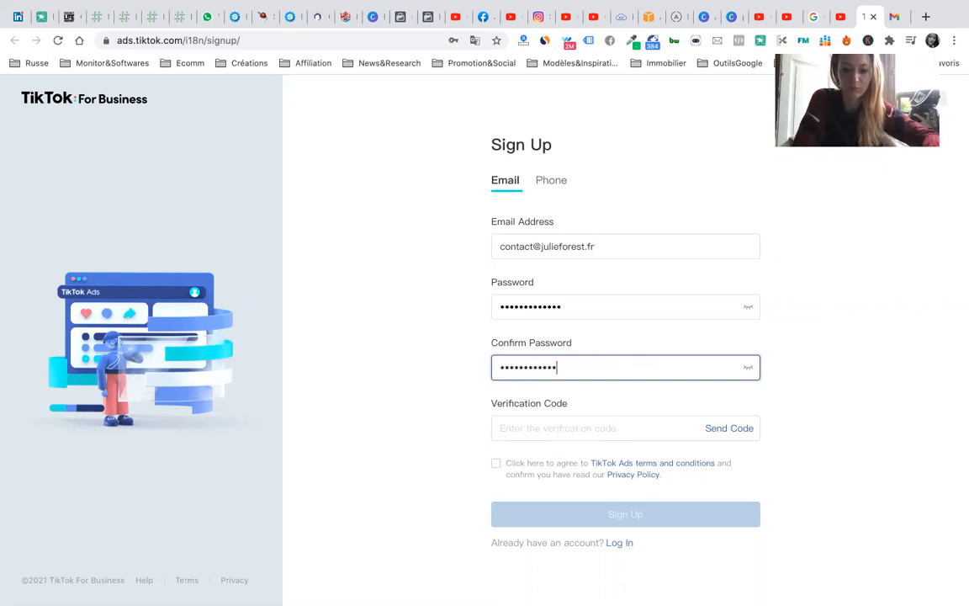
pyautogui.click(614, 426)
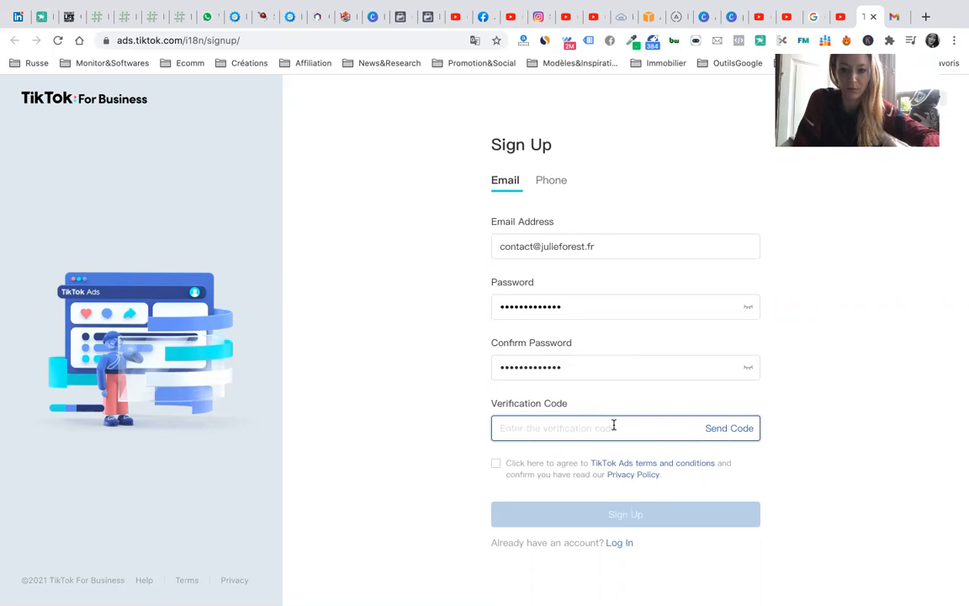
# - Request the verification code, solve the slider puzzle, and switch to the Gmail inbox
pyautogui.click(723, 430)
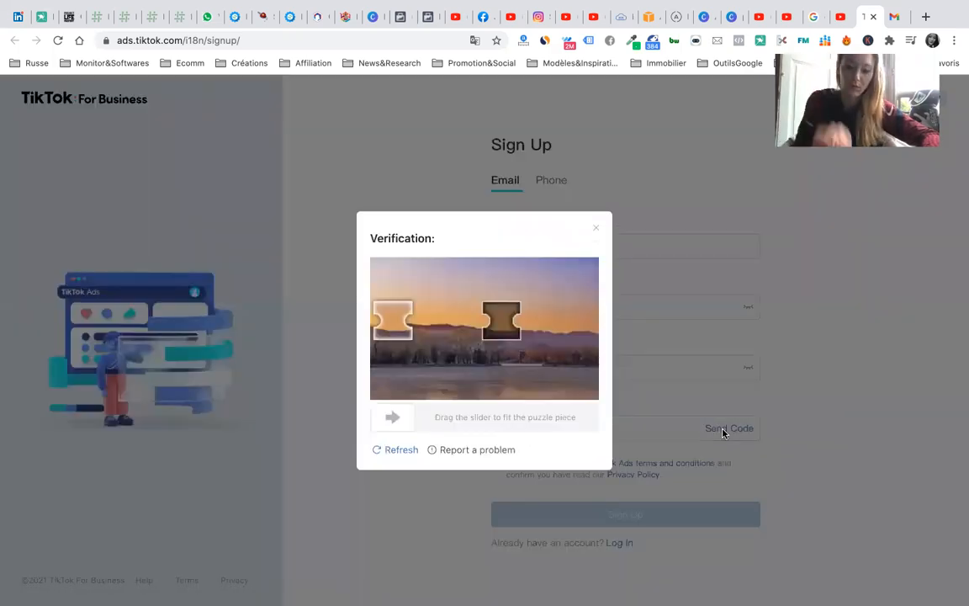
pyautogui.moveTo(403, 421); pyautogui.dragTo(509, 418)
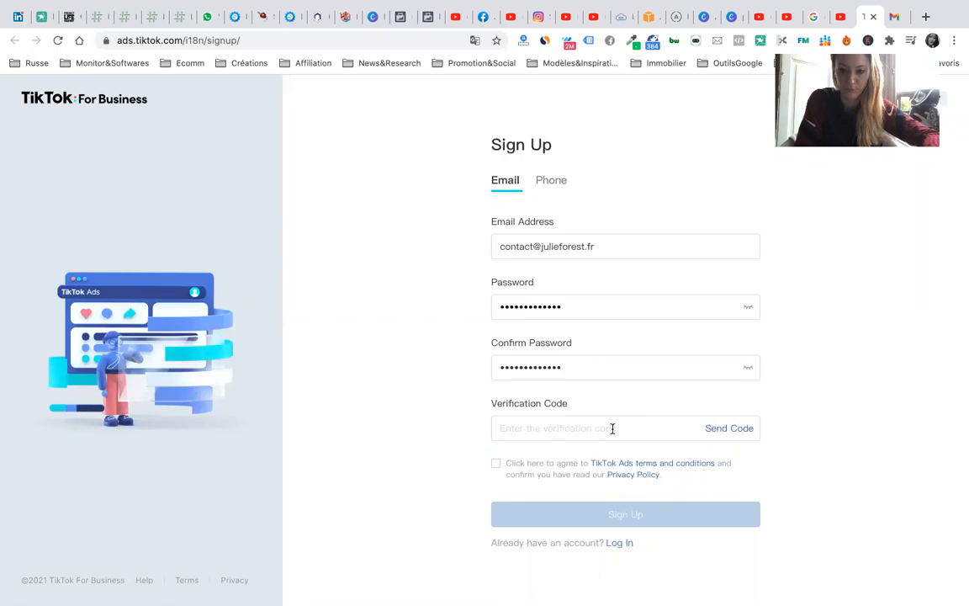
pyautogui.click(600, 425)
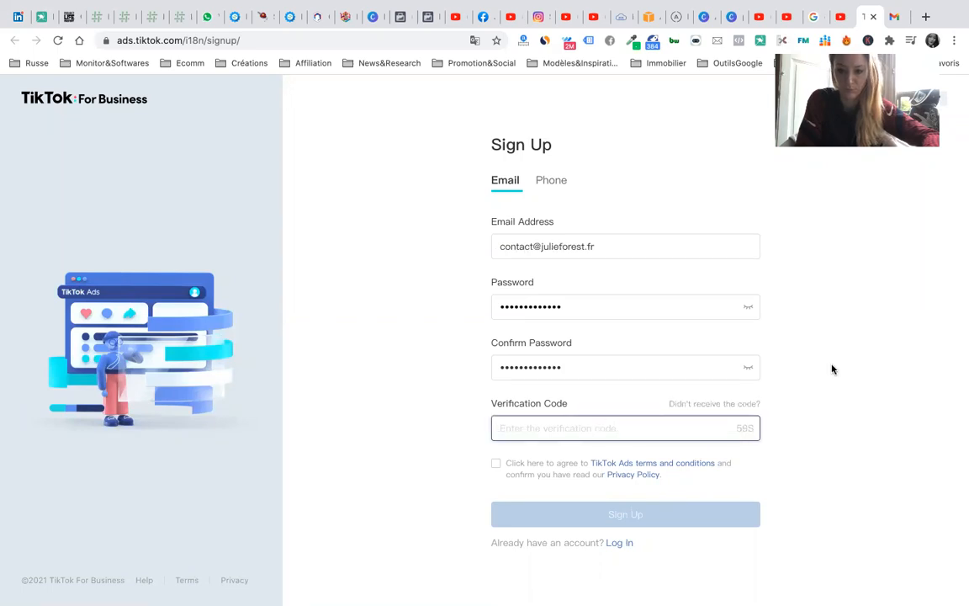
pyautogui.click(898, 17)
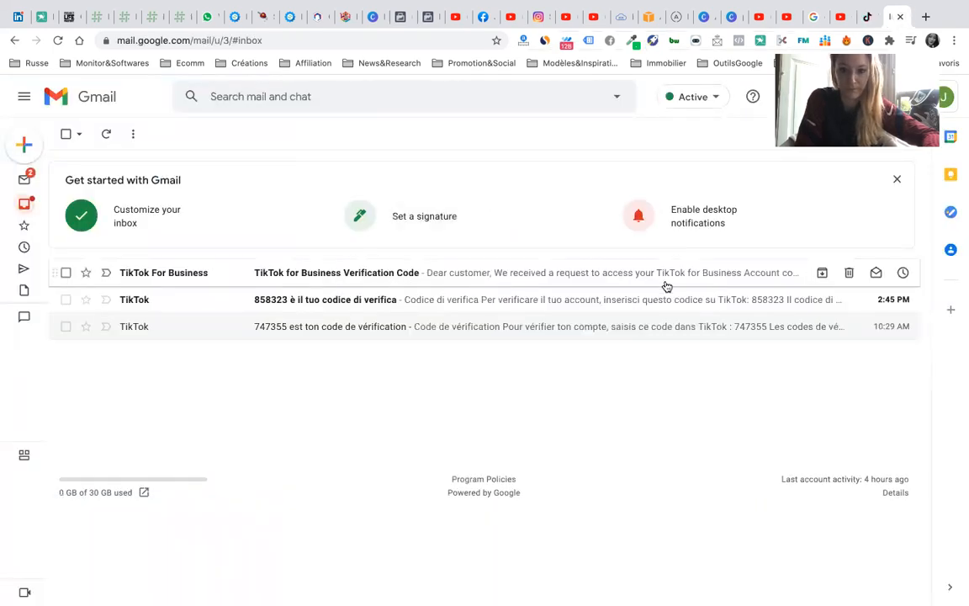
# - Open the TikTok for Business verification email and clear a wrongly pasted link from the code field
pyautogui.click(452, 285)
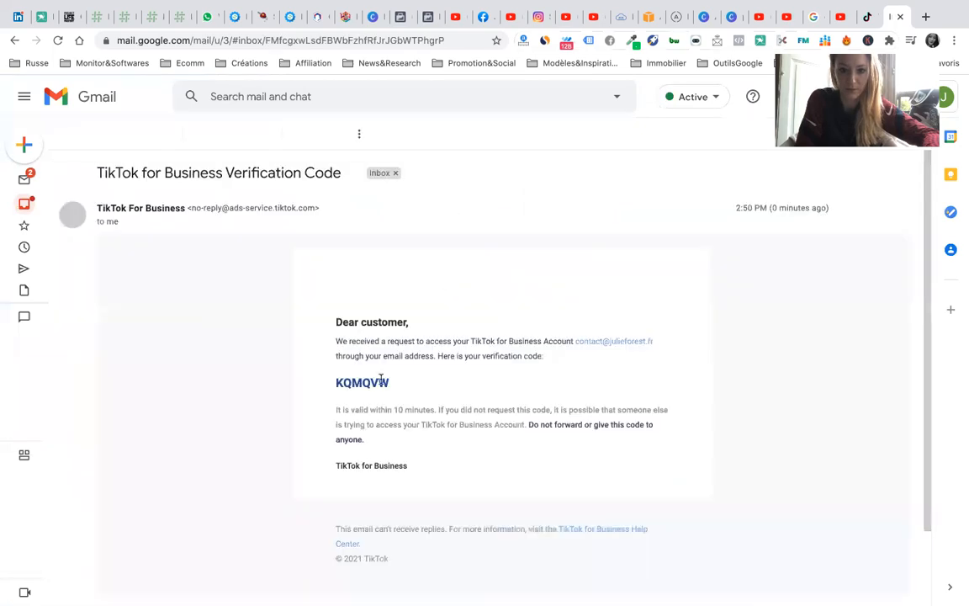
pyautogui.doubleClick(338, 378)
pyautogui.click(335, 378)
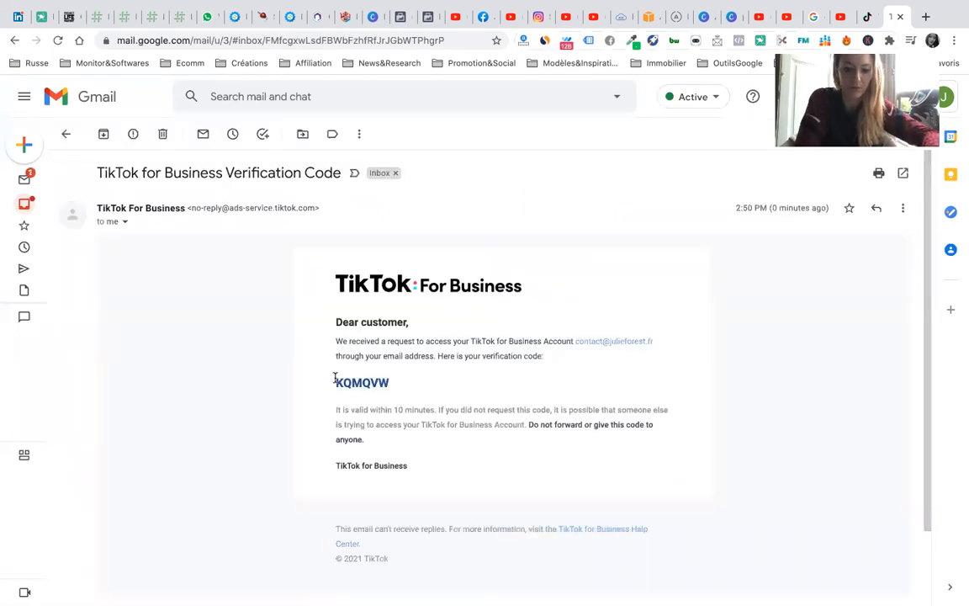
pyautogui.click(865, 17)
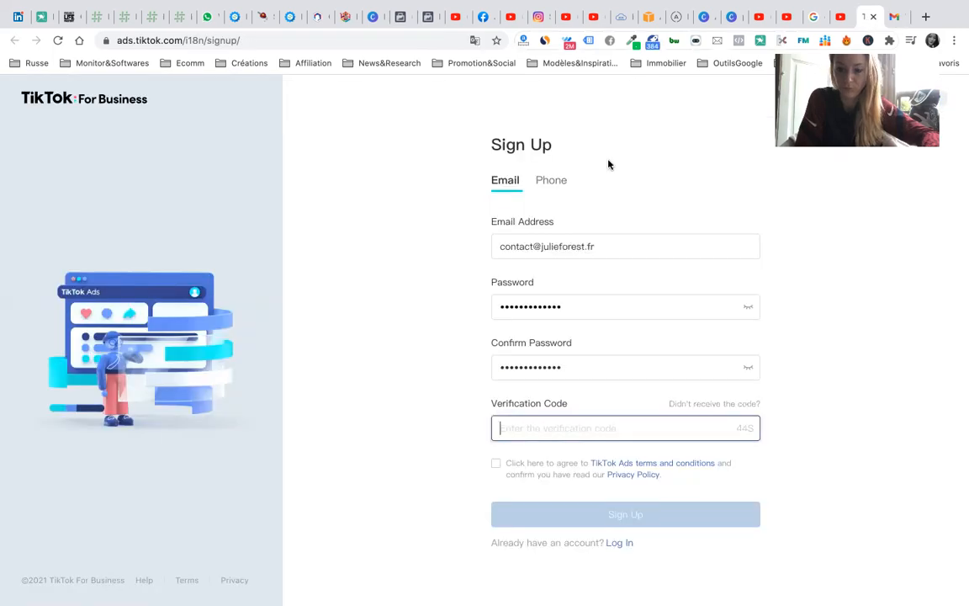
pyautogui.press('super+v')
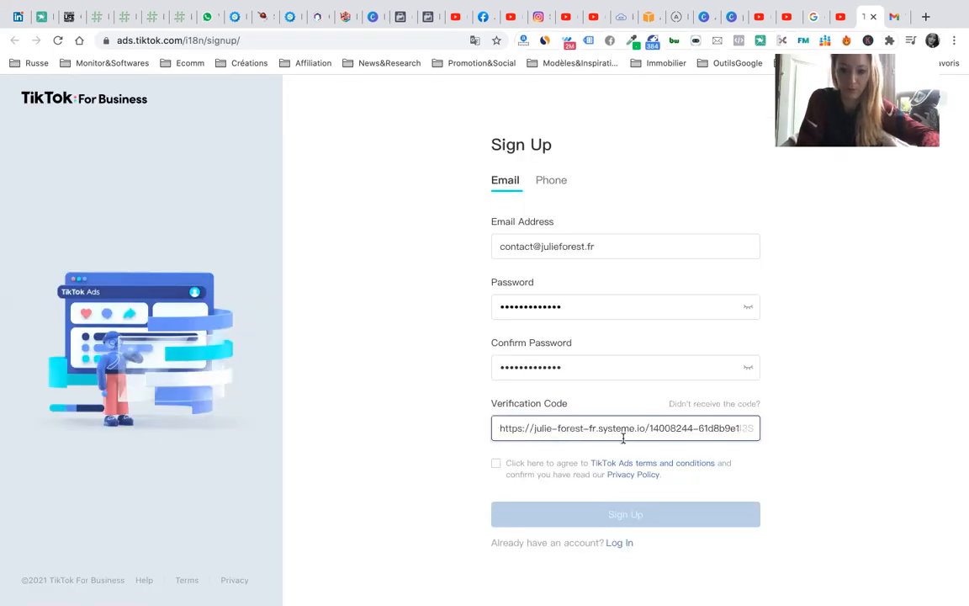
pyautogui.doubleClick(678, 428)
pyautogui.press('super+a')
pyautogui.press('BackSpace')
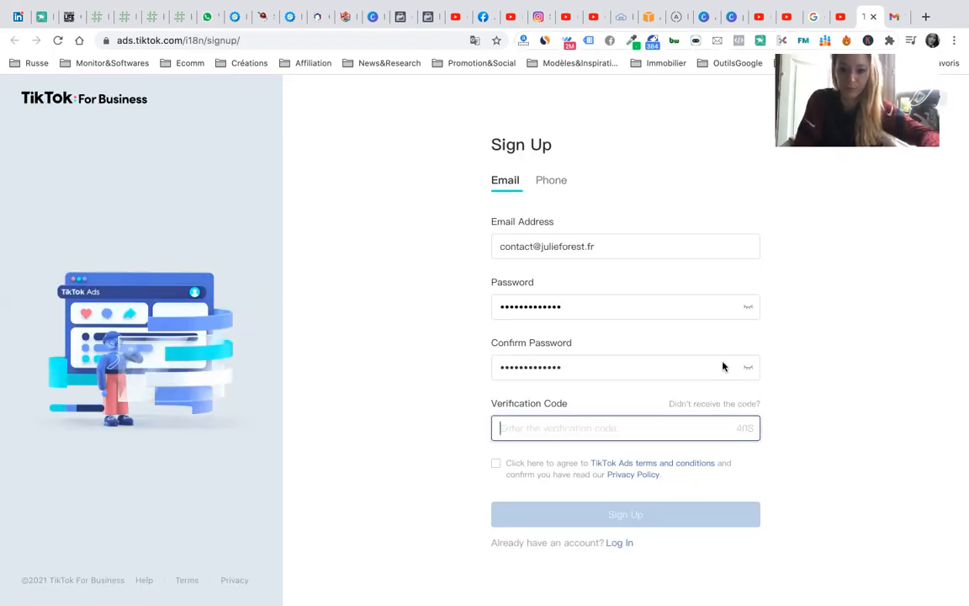
# - Copy the verification code from the email and paste it into the sign-up form
pyautogui.click(897, 17)
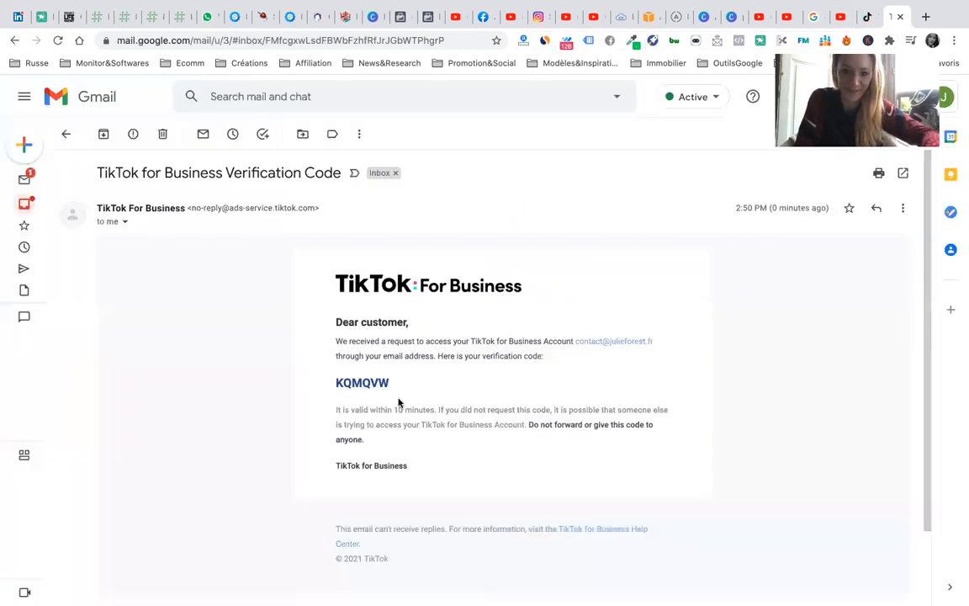
pyautogui.moveTo(390, 383); pyautogui.dragTo(337, 383)
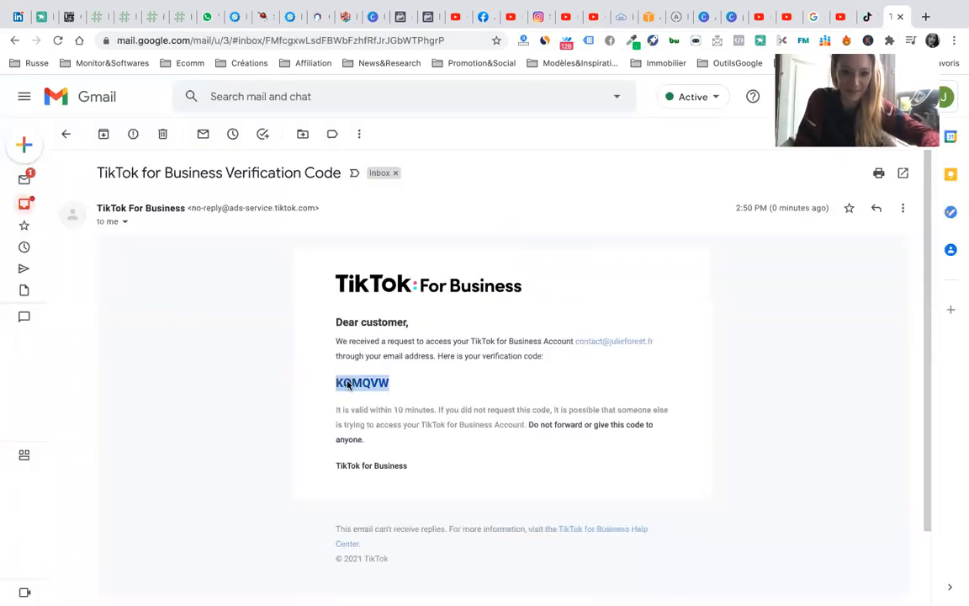
pyautogui.rightClick(347, 384)
pyautogui.click(375, 410)
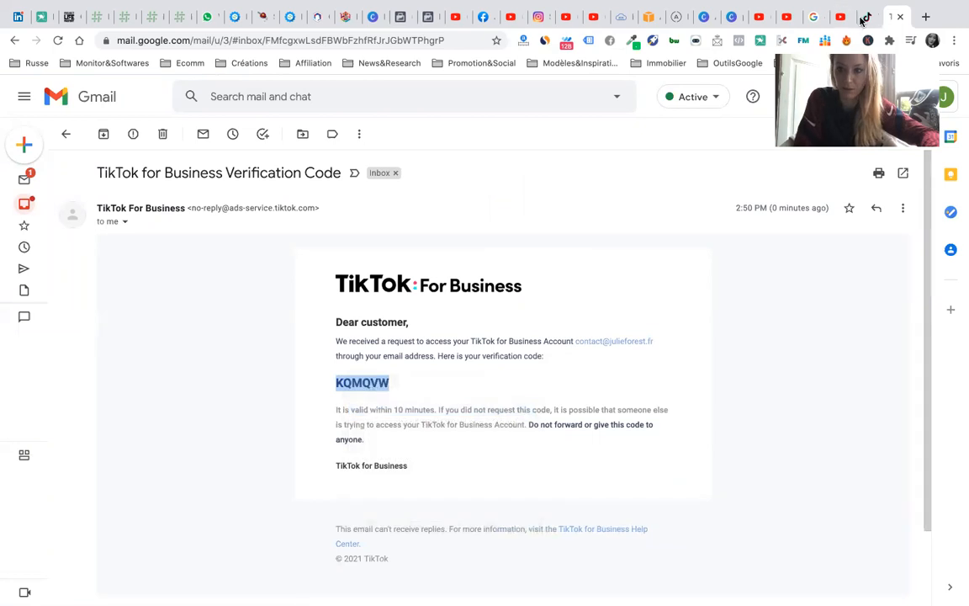
pyautogui.click(865, 17)
pyautogui.press('super+v')
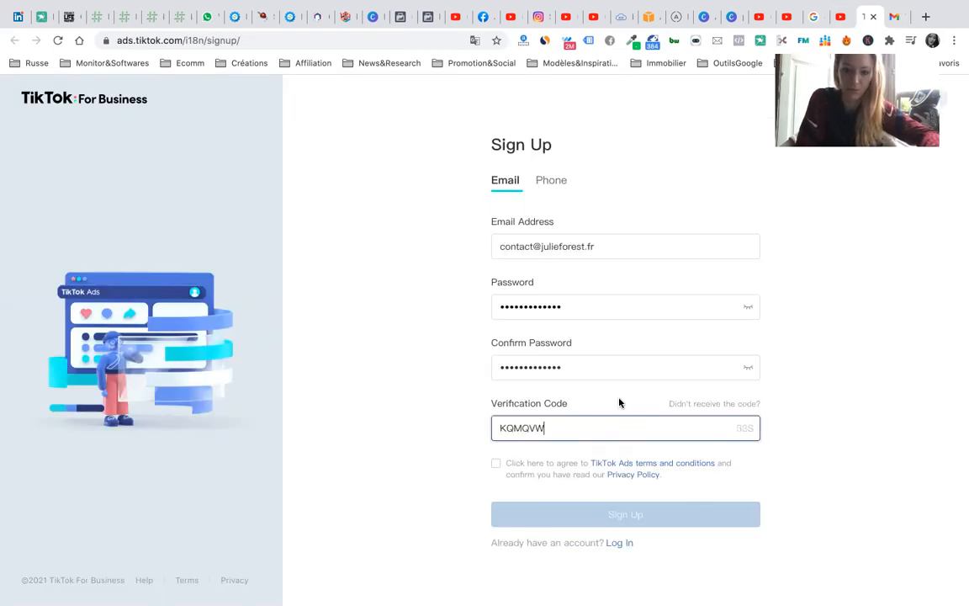
# - Agree to the TikTok Ads terms and submit the sign-up
pyautogui.click(497, 464)
pyautogui.click(611, 510)
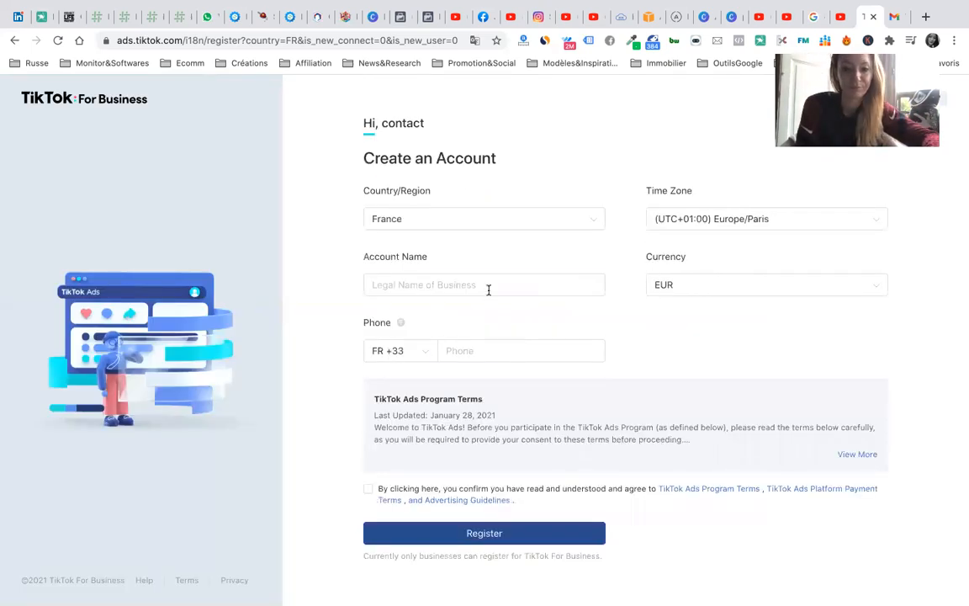
# - Enter the account name, autofill the saved phone number, agree to the Program Terms and register
pyautogui.click(488, 287)
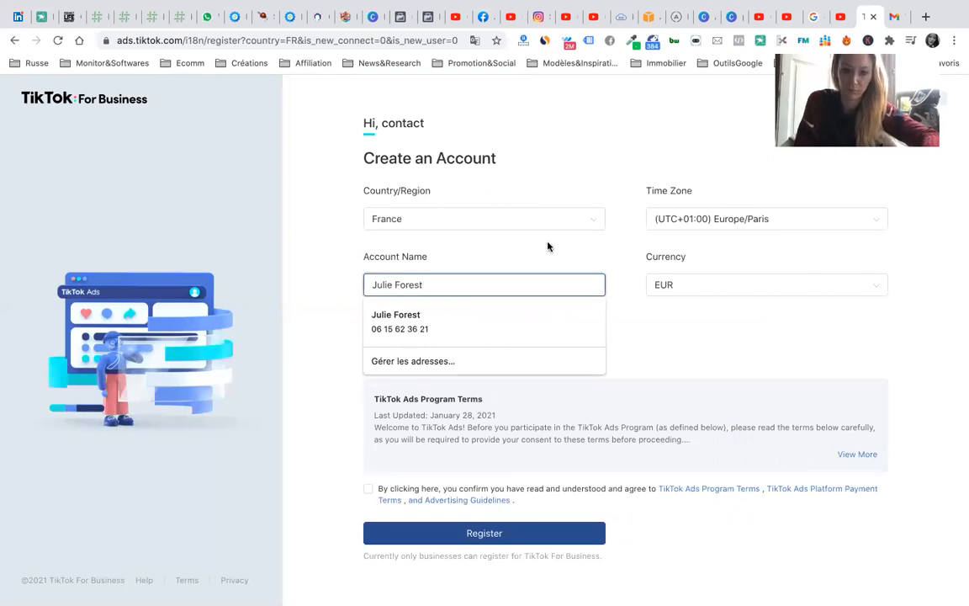
pyautogui.click(470, 281)
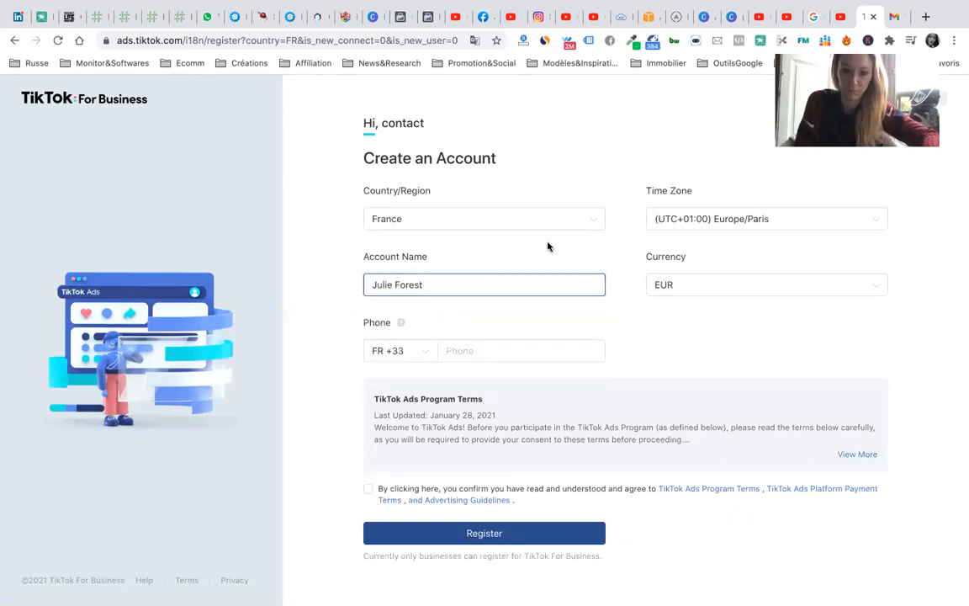
pyautogui.click(474, 351)
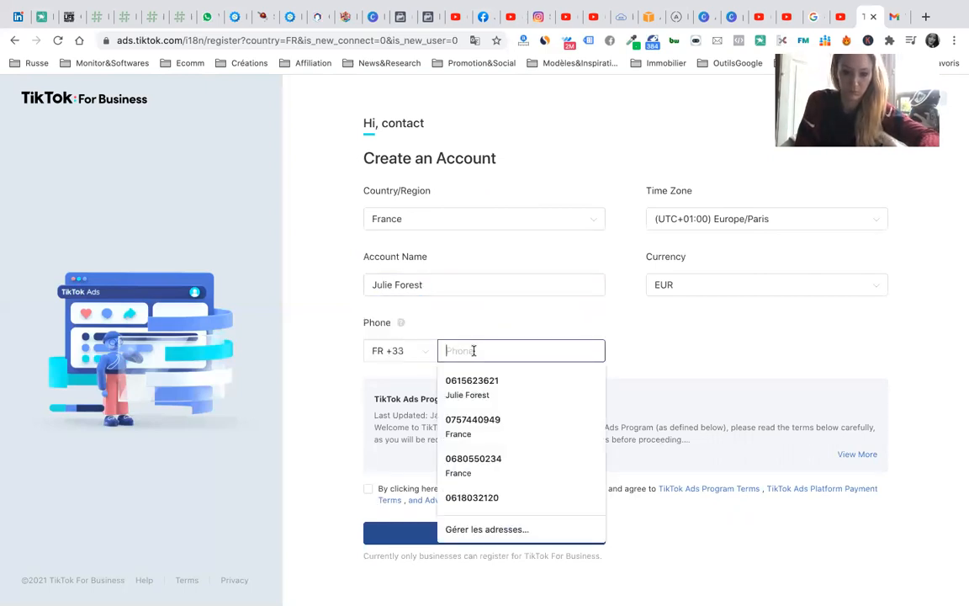
pyautogui.click(486, 389)
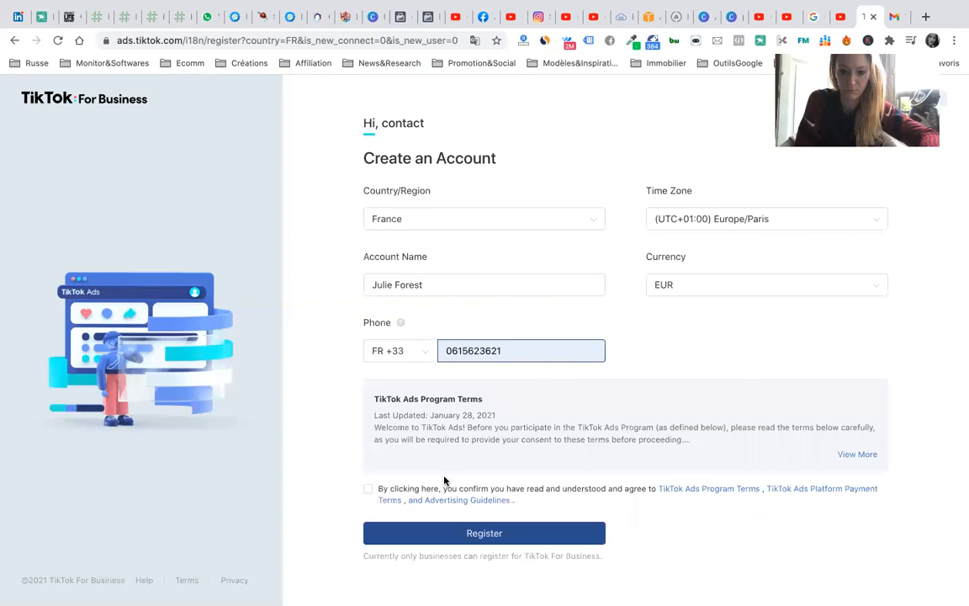
pyautogui.click(371, 491)
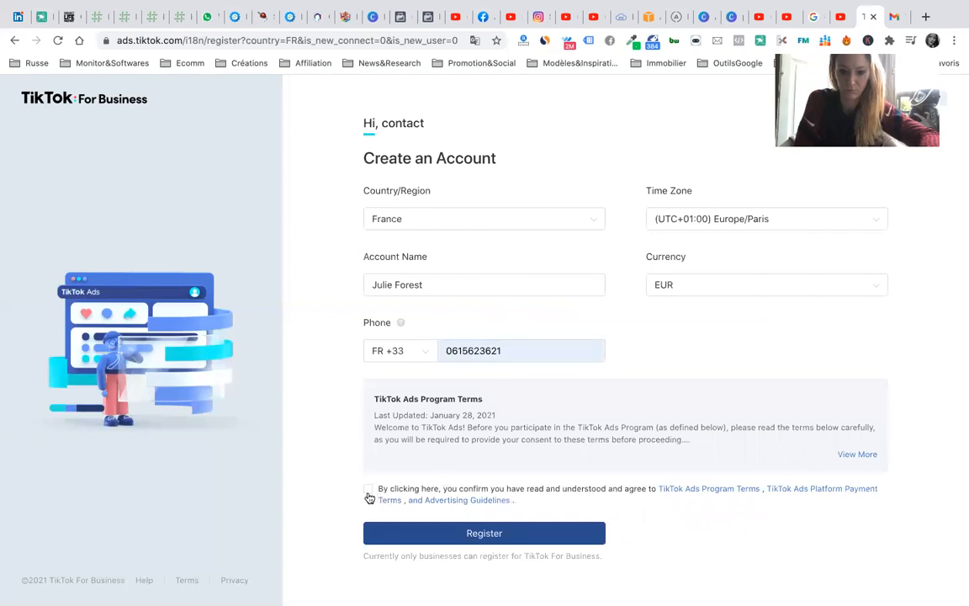
pyautogui.click(443, 530)
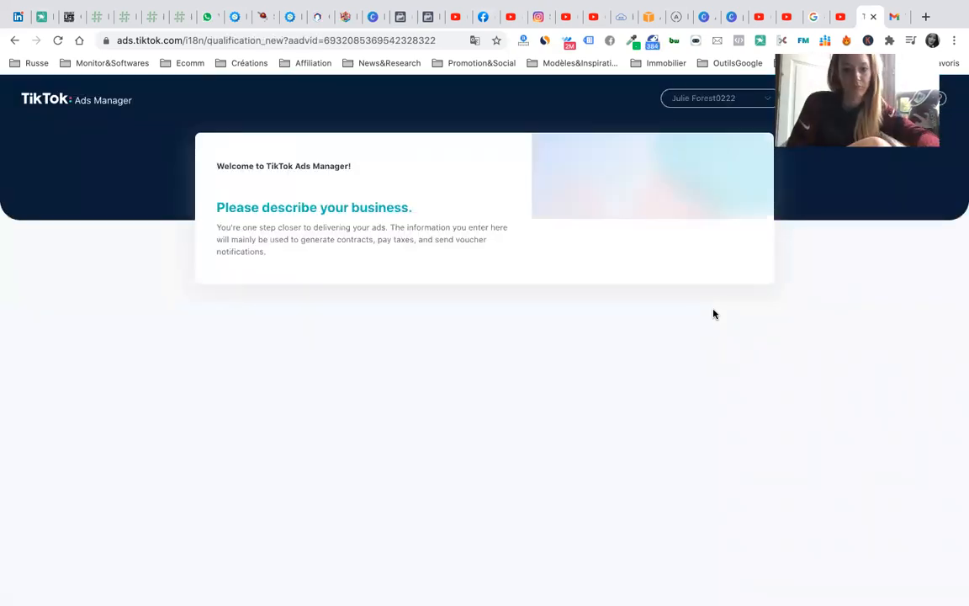
# - Enter 'Digital Marketing Courses' as the company website
pyautogui.scroll(-3, 464, 293)
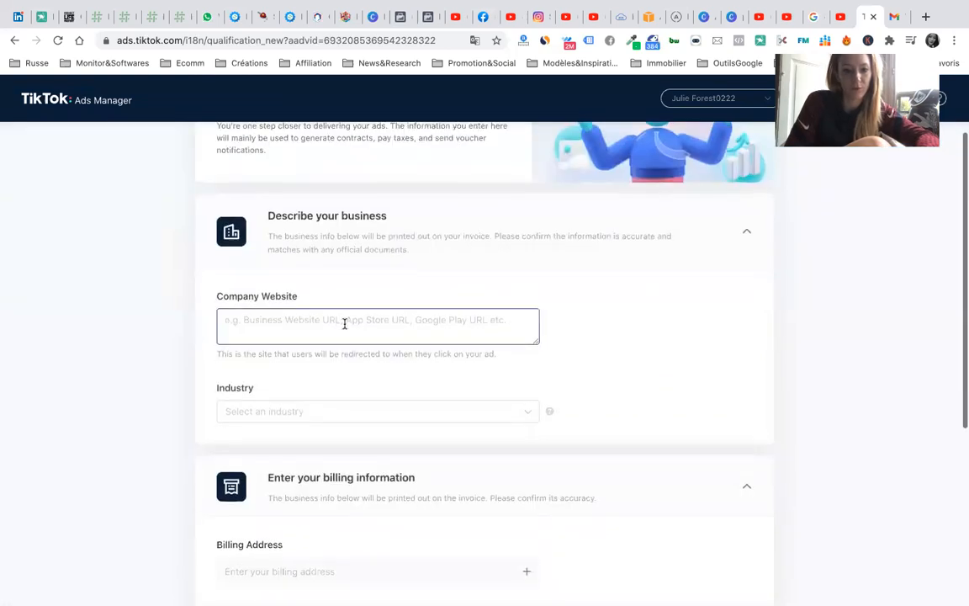
pyautogui.click(344, 324)
pyautogui.write('Digital Ma')
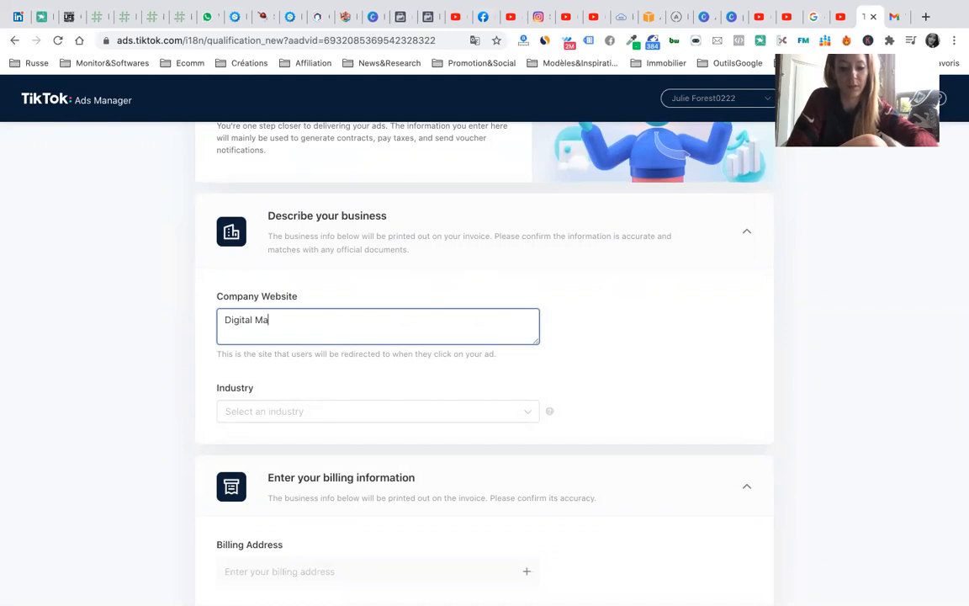
pyautogui.write('rketing')
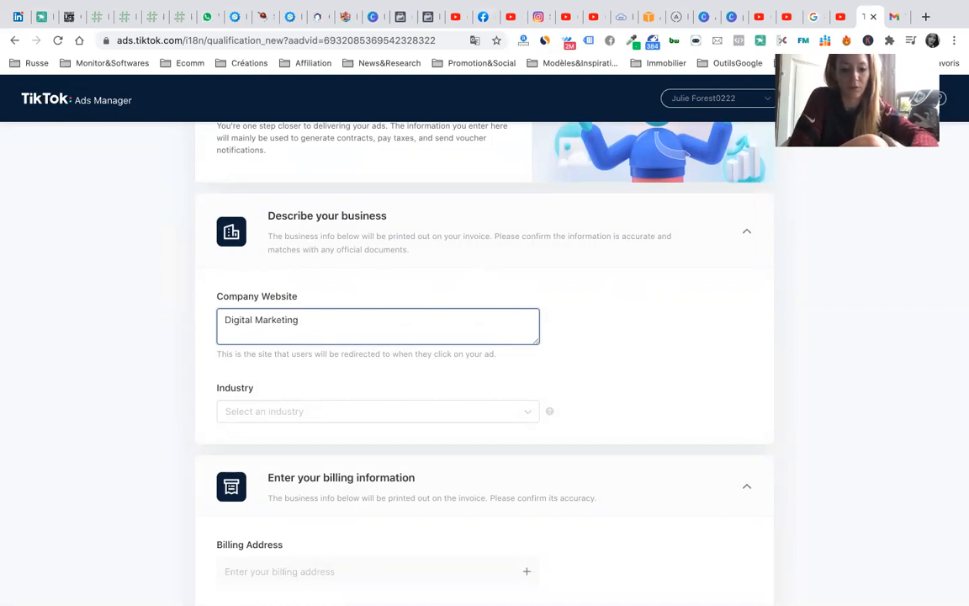
pyautogui.write(' Courses')
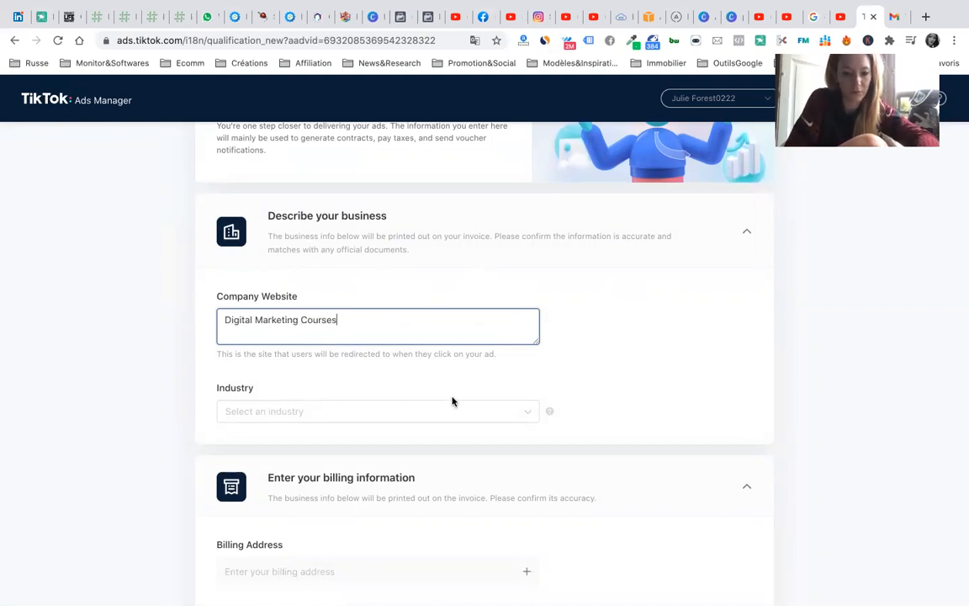
# - Set the industry to Agency Services under the Professional Service group
pyautogui.click(447, 422)
pyautogui.scroll(-2, 401, 493)
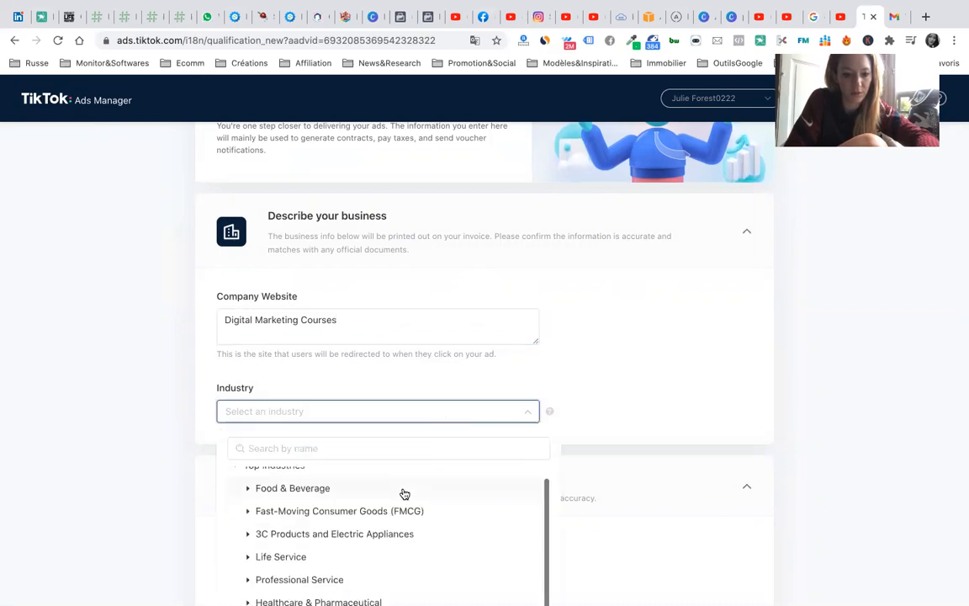
pyautogui.scroll(-4, 402, 493)
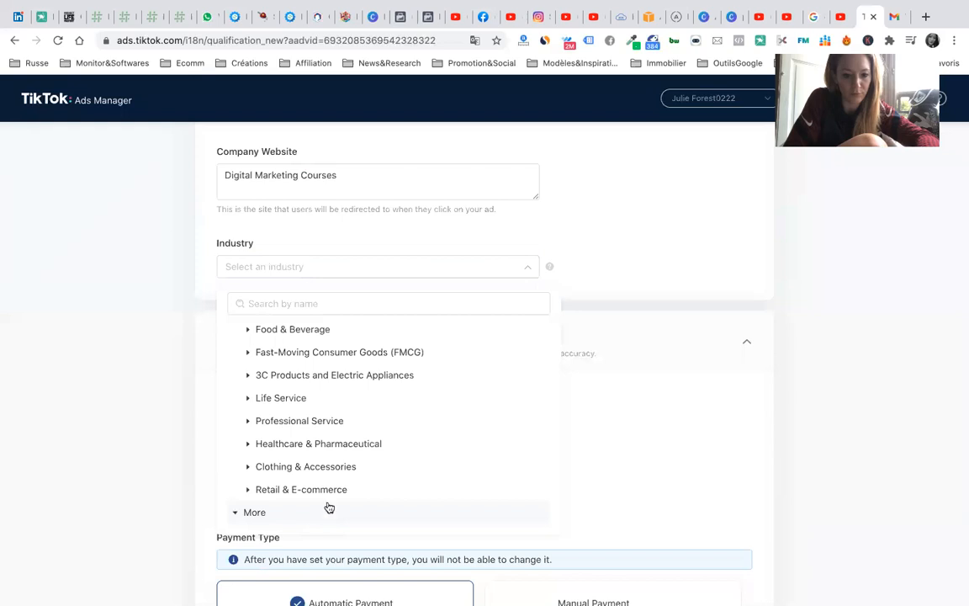
pyautogui.click(327, 509)
pyautogui.scroll(-1, 392, 459)
pyautogui.scroll(-4, 392, 459)
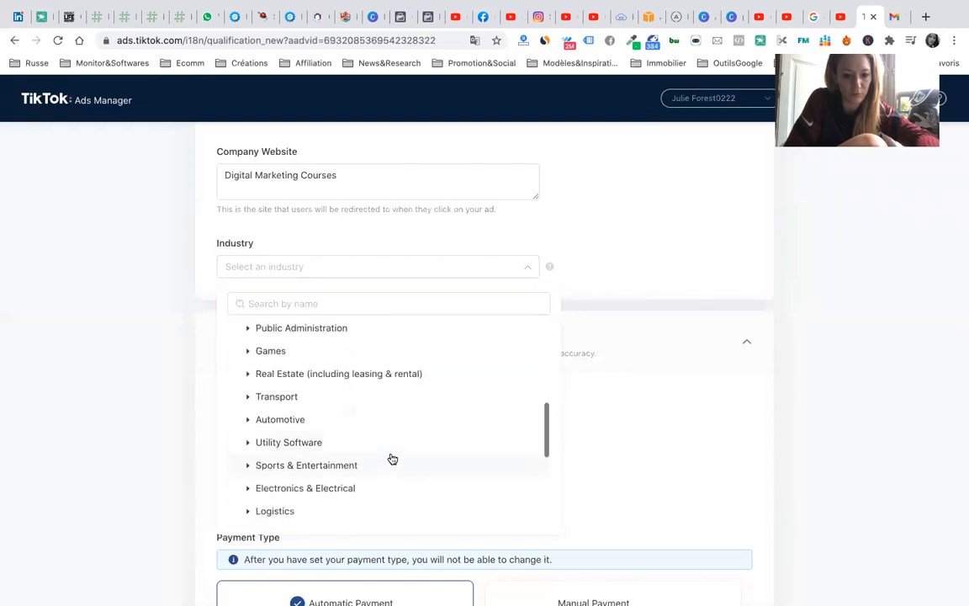
pyautogui.scroll(-4, 392, 459)
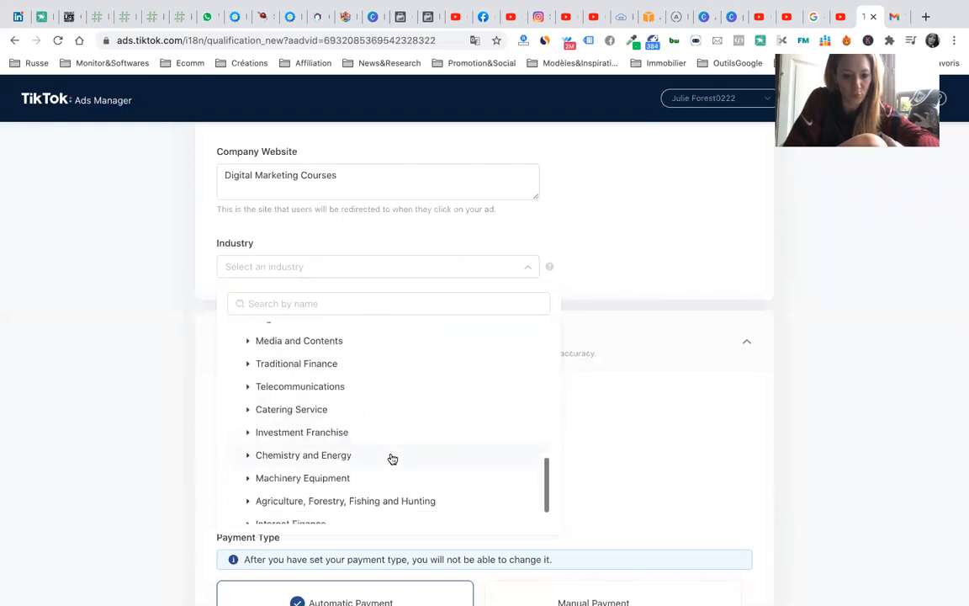
pyautogui.scroll(6, 393, 458)
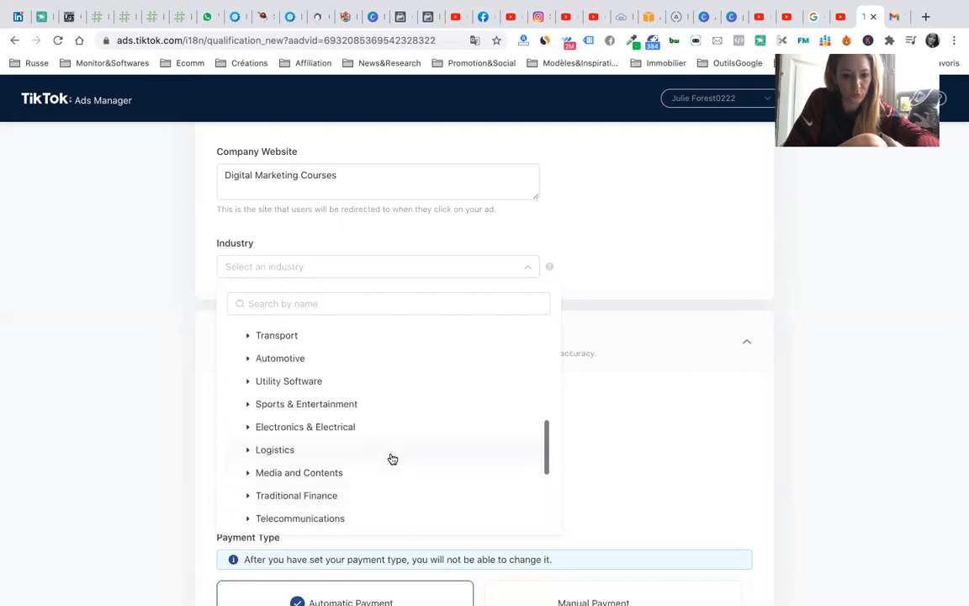
pyautogui.scroll(2, 392, 459)
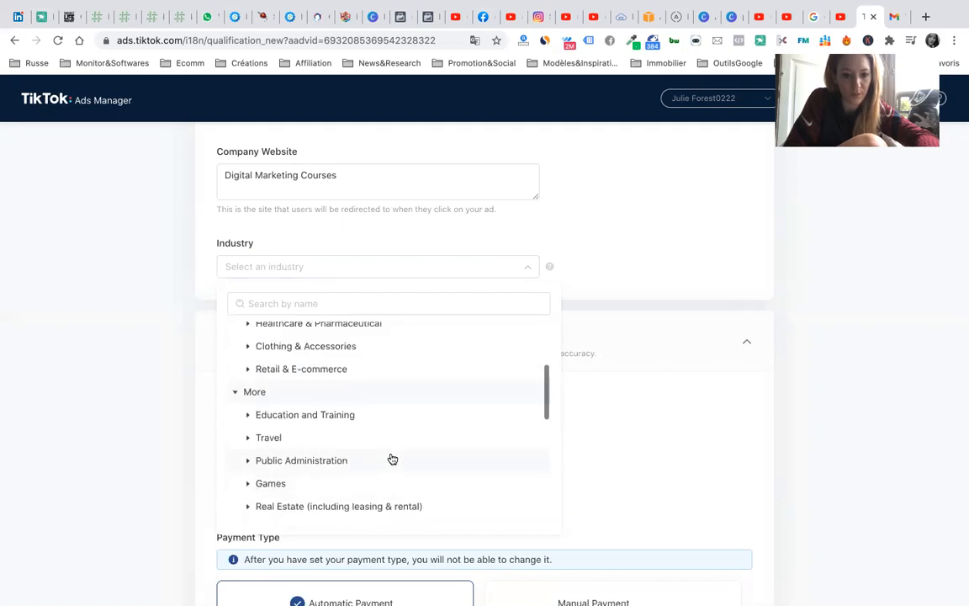
pyautogui.scroll(2, 391, 459)
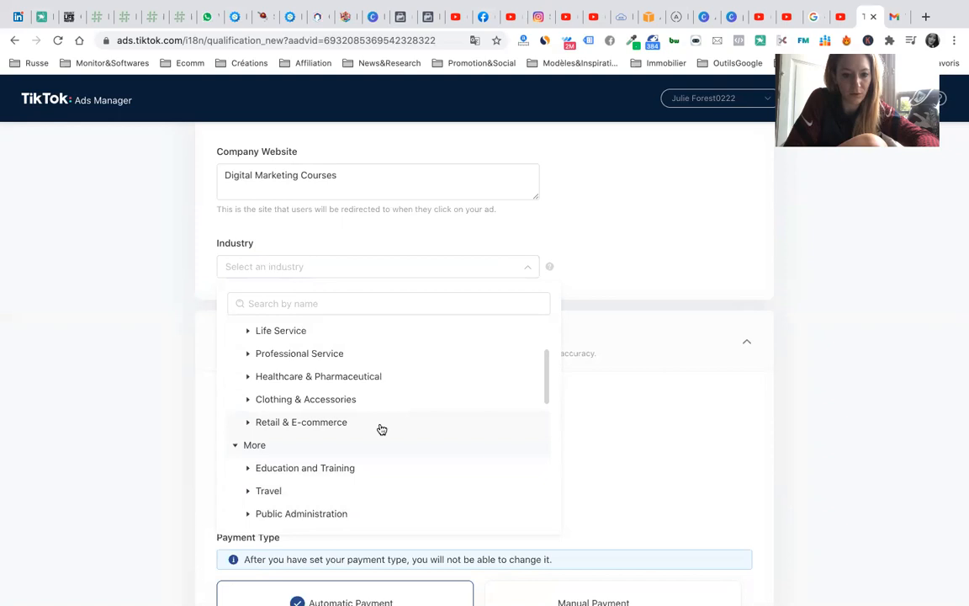
pyautogui.scroll(3, 381, 429)
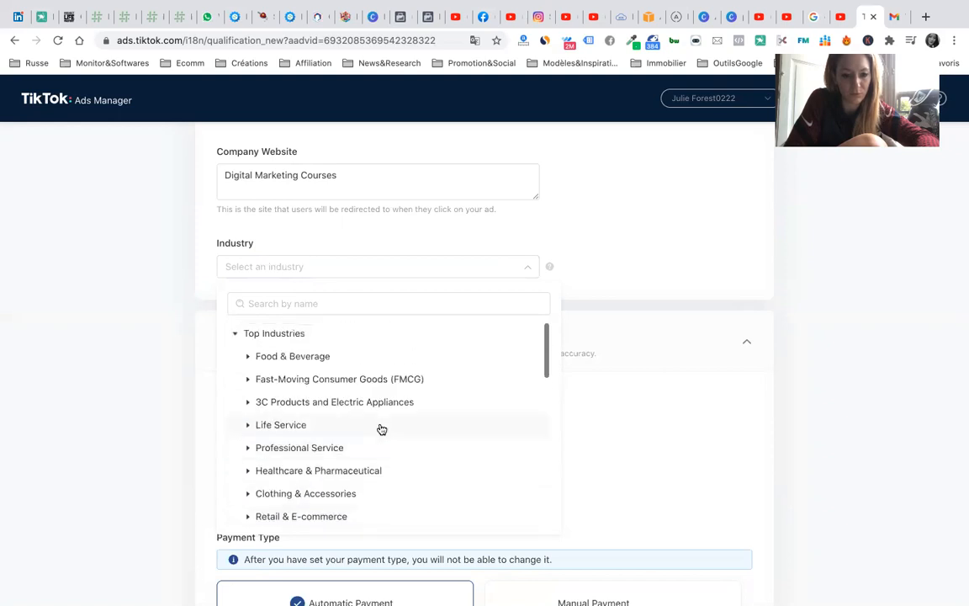
pyautogui.click(368, 452)
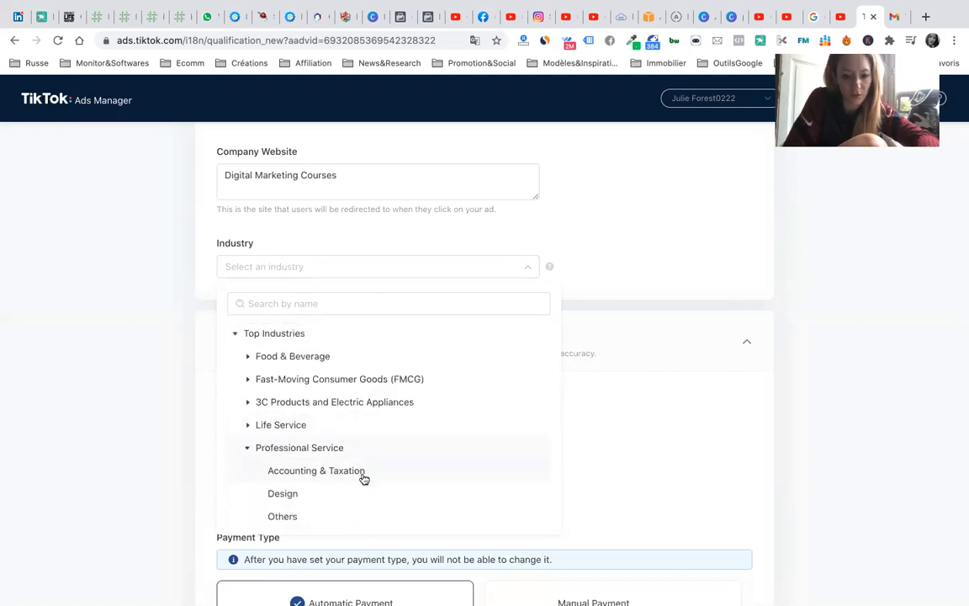
pyautogui.scroll(-3, 364, 477)
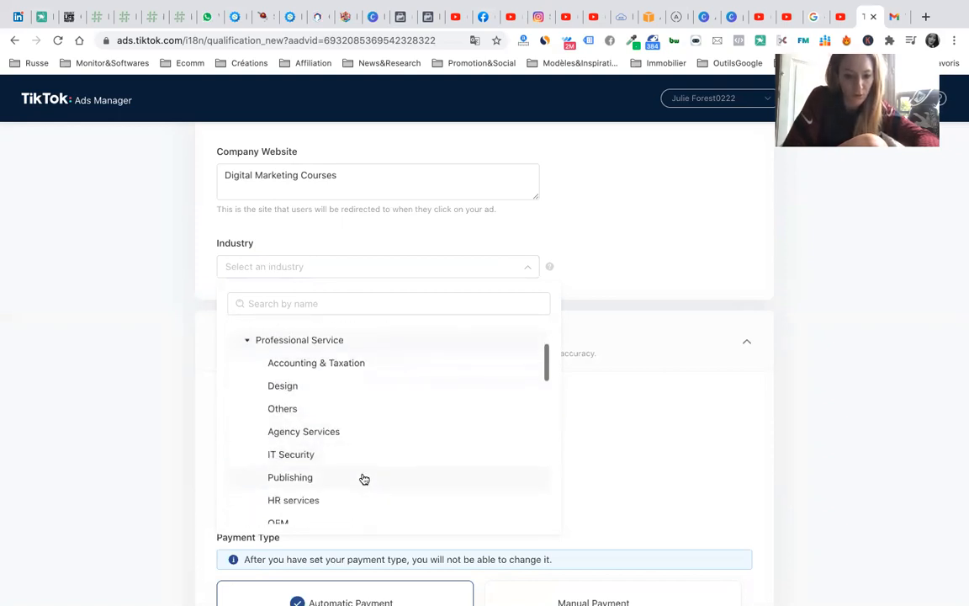
pyautogui.click(361, 432)
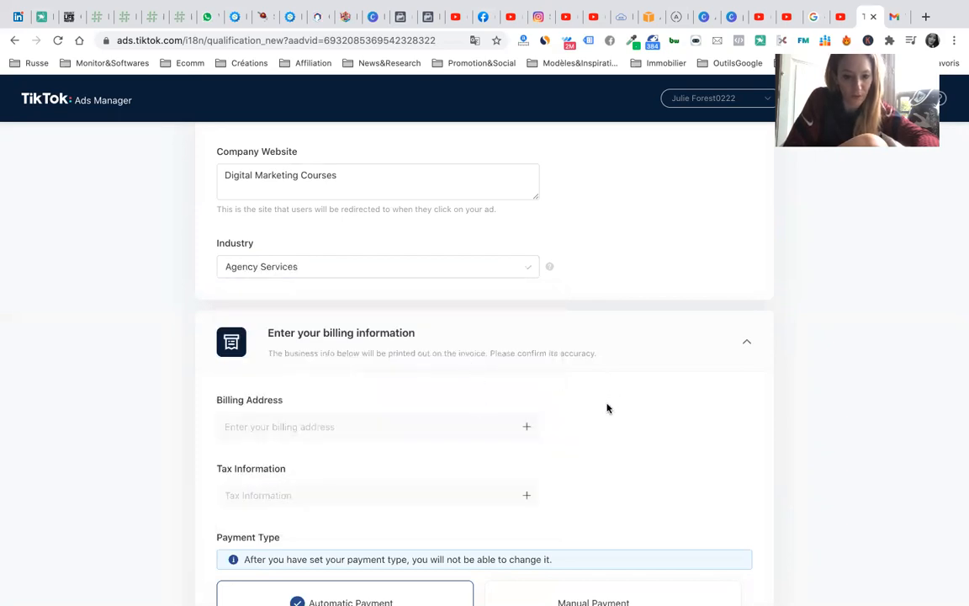
pyautogui.scroll(-2, 608, 408)
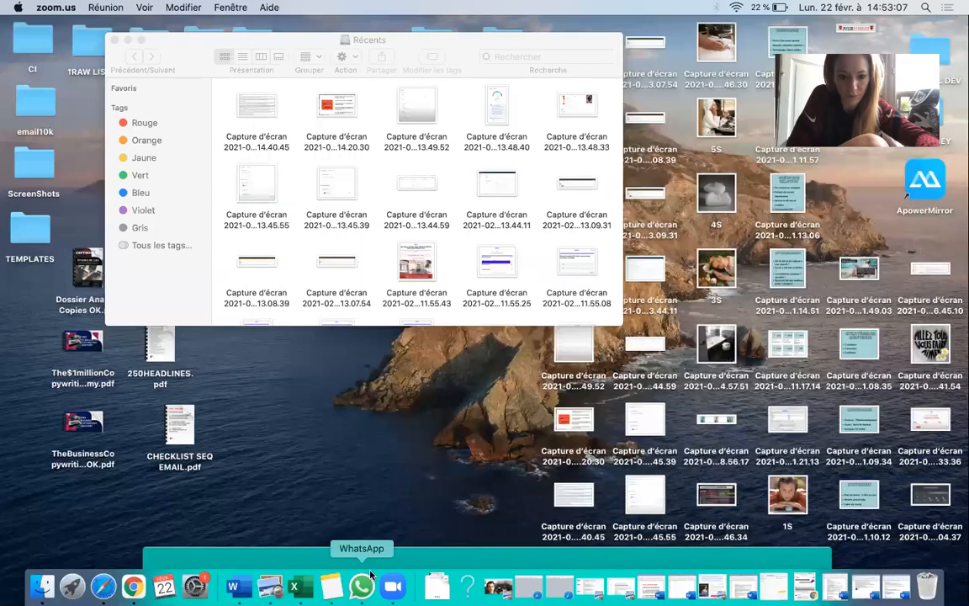
# - Return to Chrome showing the TikTok Ads Manager billing form
pyautogui.click(135, 588)
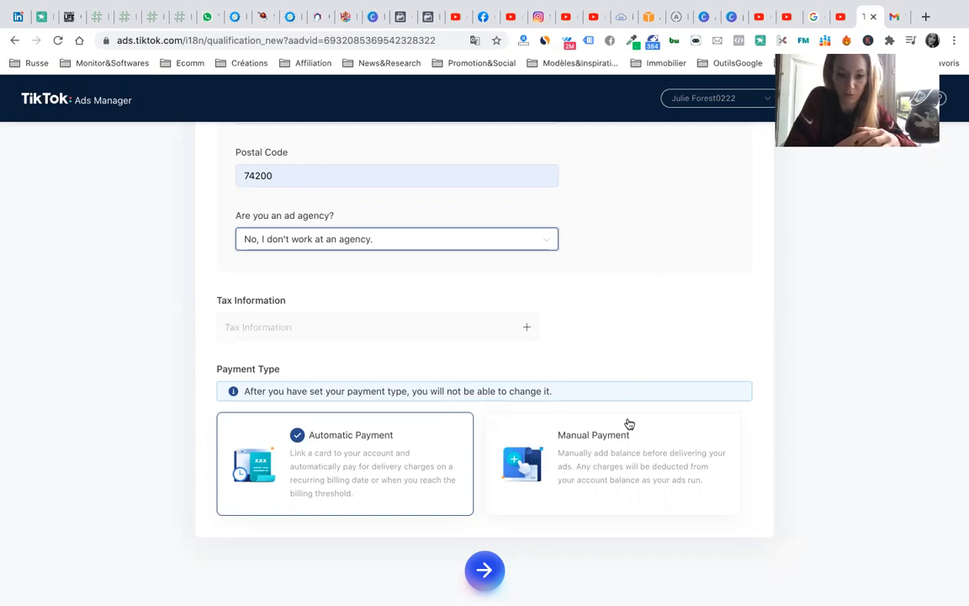
# - Choose Manual Payment and set the billing State/Province to Auvergne-Rhône-Alpes
pyautogui.click(623, 454)
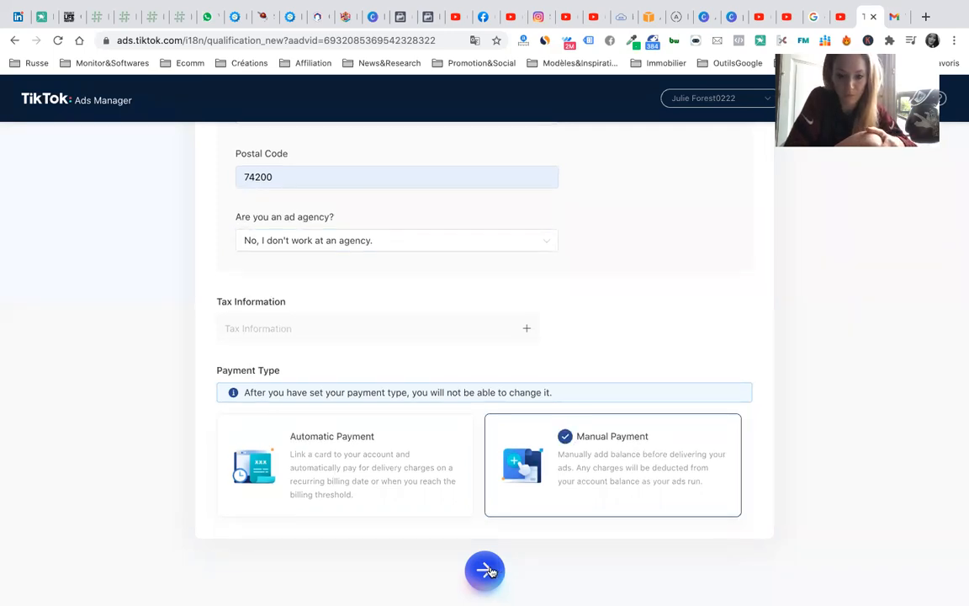
pyautogui.click(487, 571)
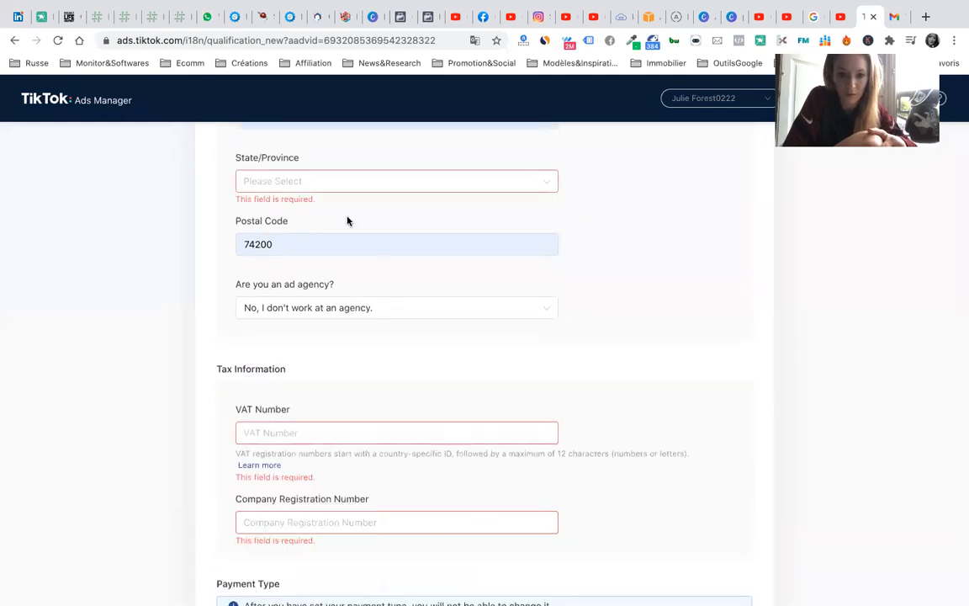
pyautogui.click(315, 181)
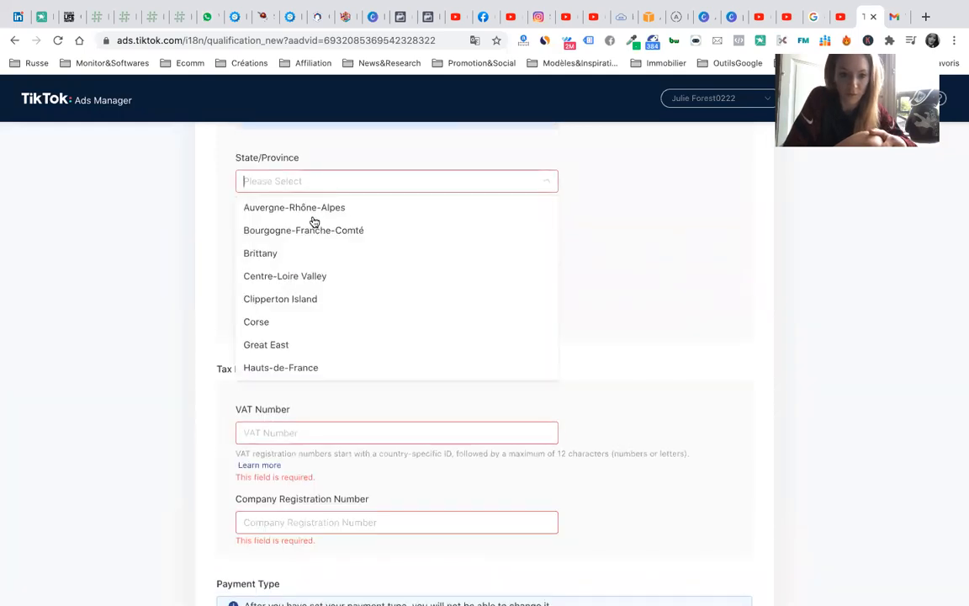
pyautogui.scroll(-5, 311, 314)
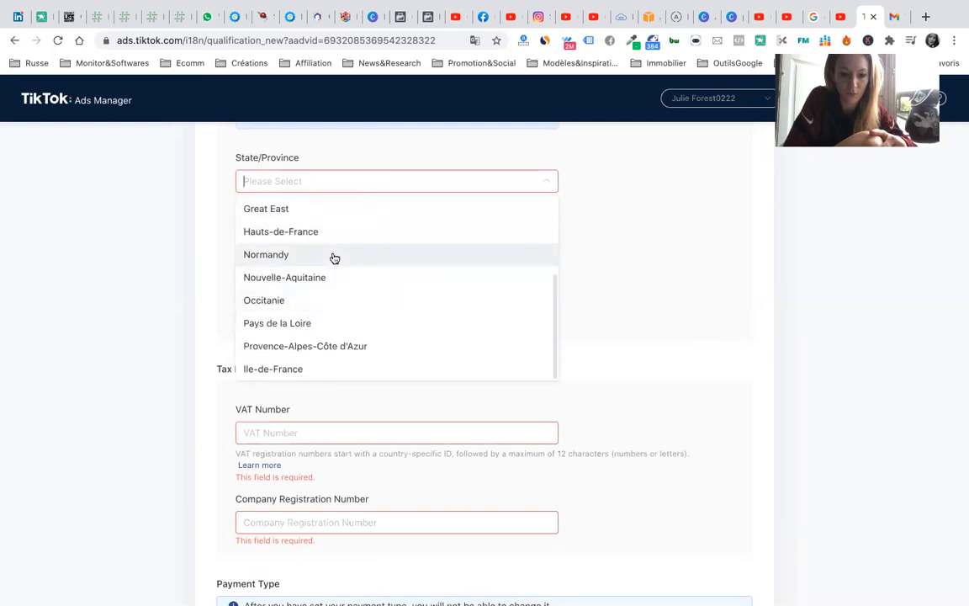
pyautogui.scroll(4, 334, 257)
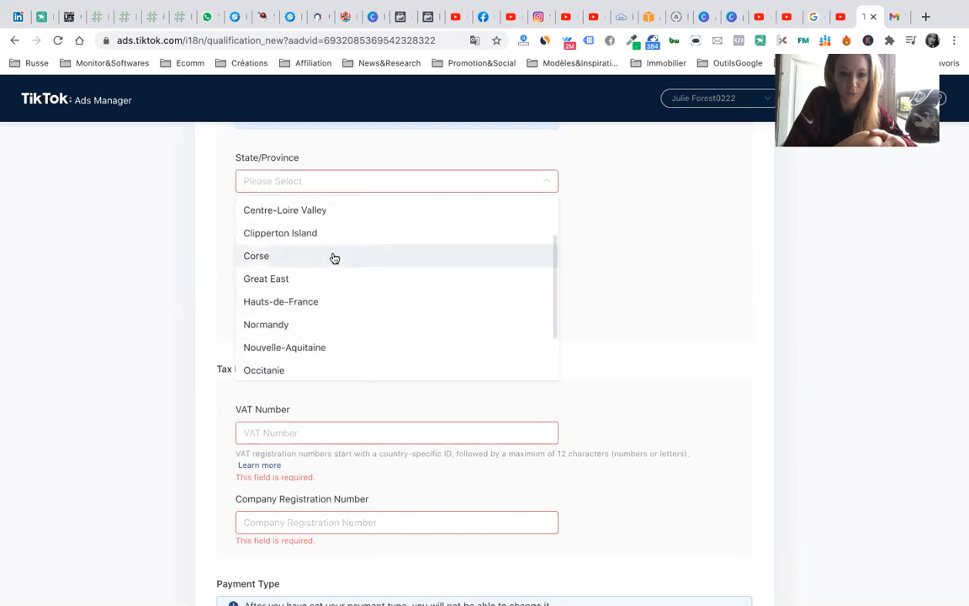
pyautogui.scroll(2, 334, 257)
pyautogui.click(333, 254)
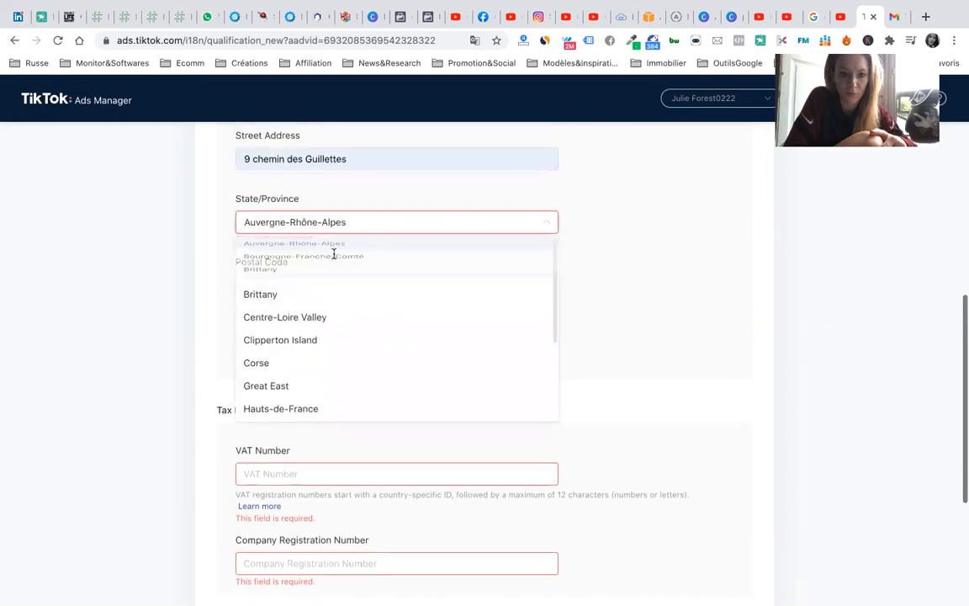
# - Move through the VAT number and company registration number fields, then return to the browser
pyautogui.scroll(-4, 472, 444)
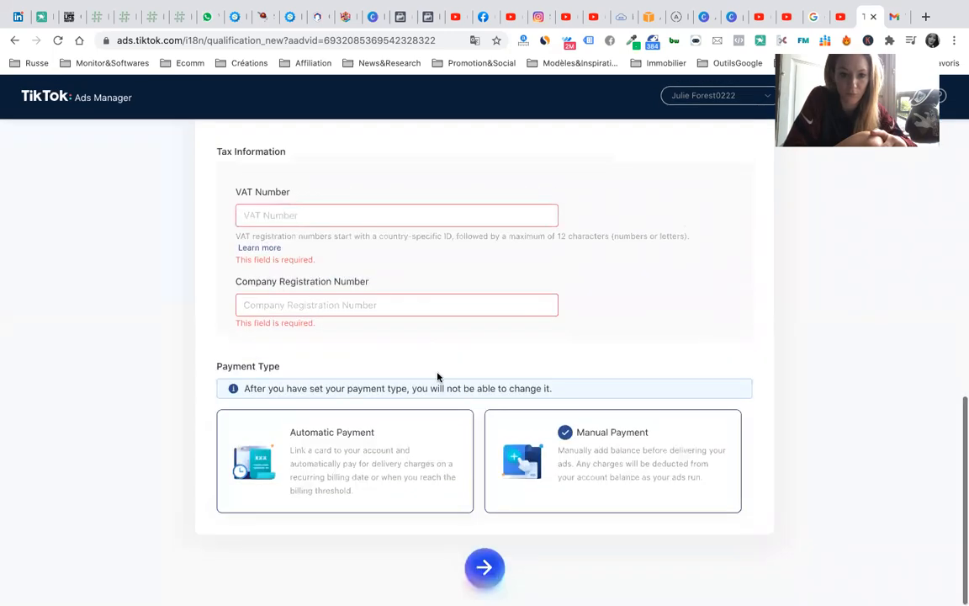
pyautogui.click(382, 216)
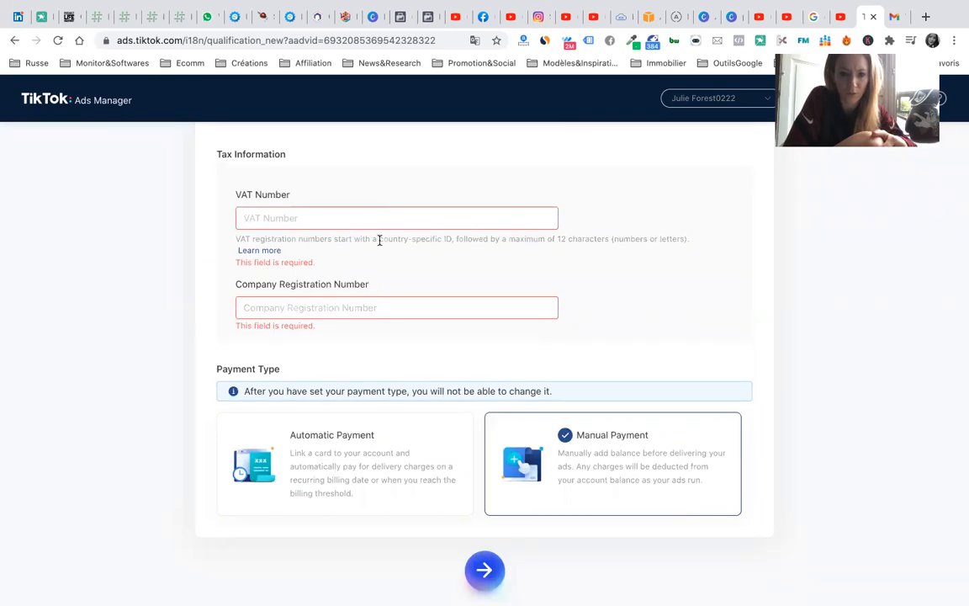
pyautogui.click(387, 307)
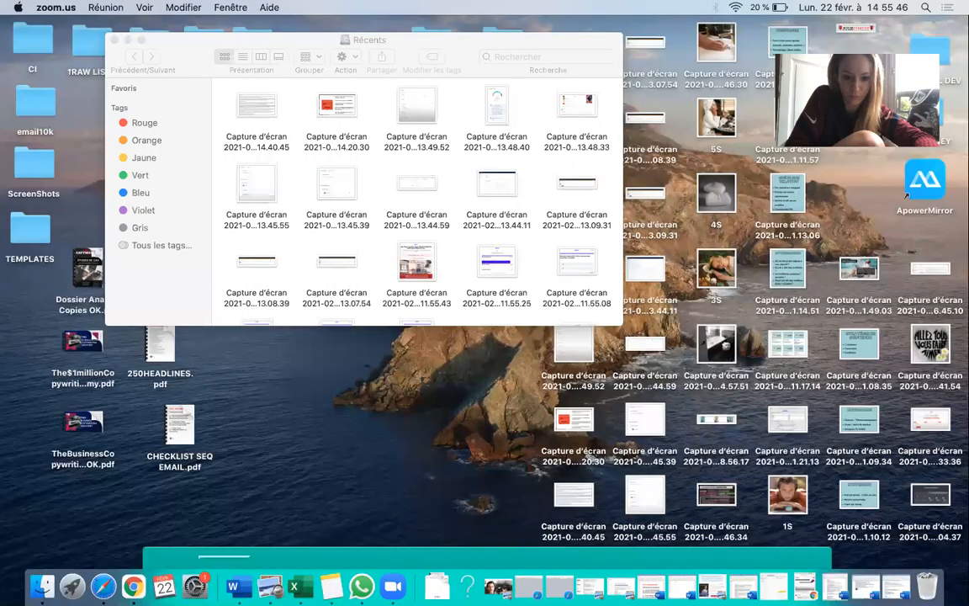
pyautogui.click(134, 588)
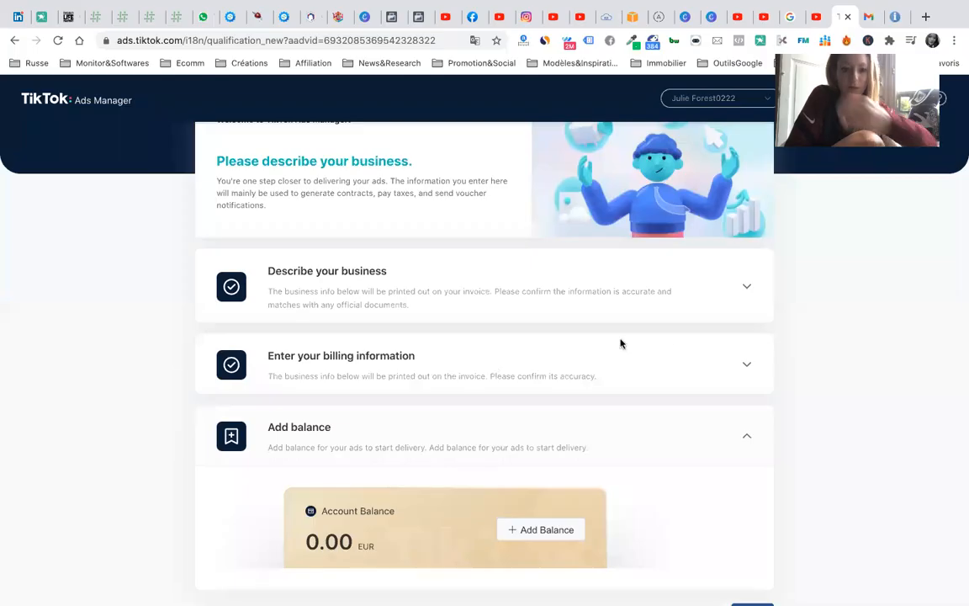
# - Go back to the top of the setup page and bring up the header's language menu
pyautogui.scroll(2, 700, 267)
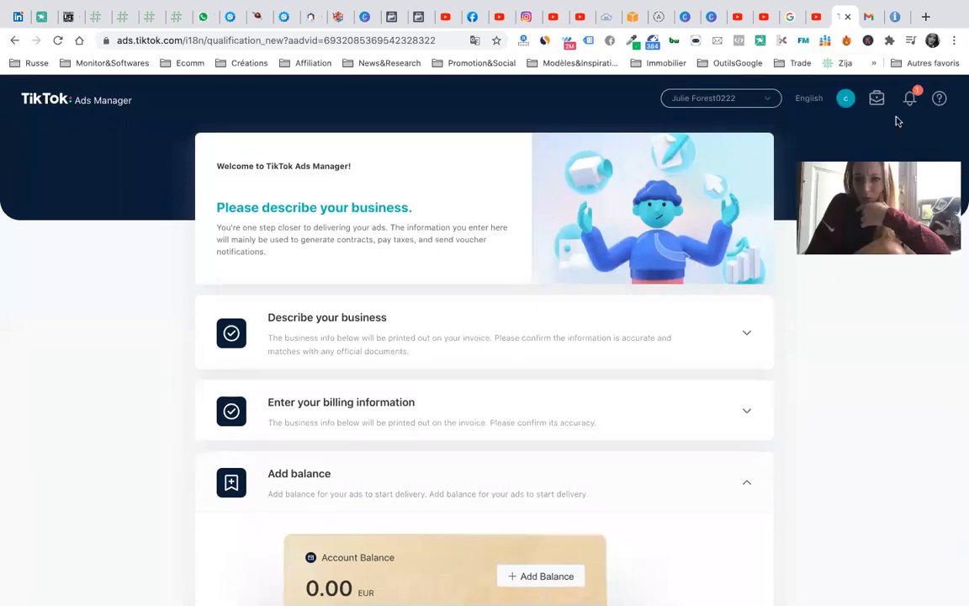
pyautogui.moveTo(815, 102)
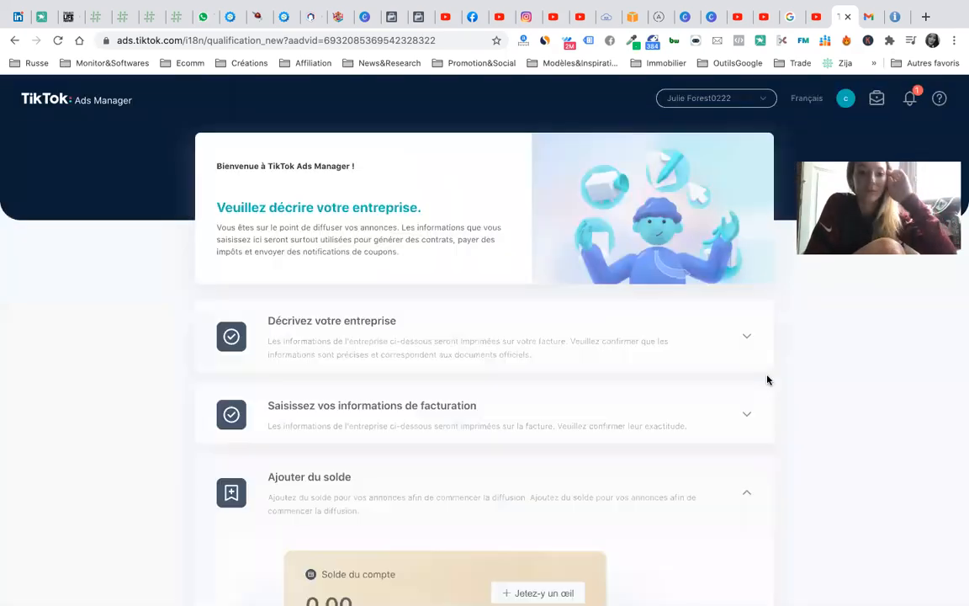
# - Reopen the business description section to review it
pyautogui.scroll(-1, 707, 363)
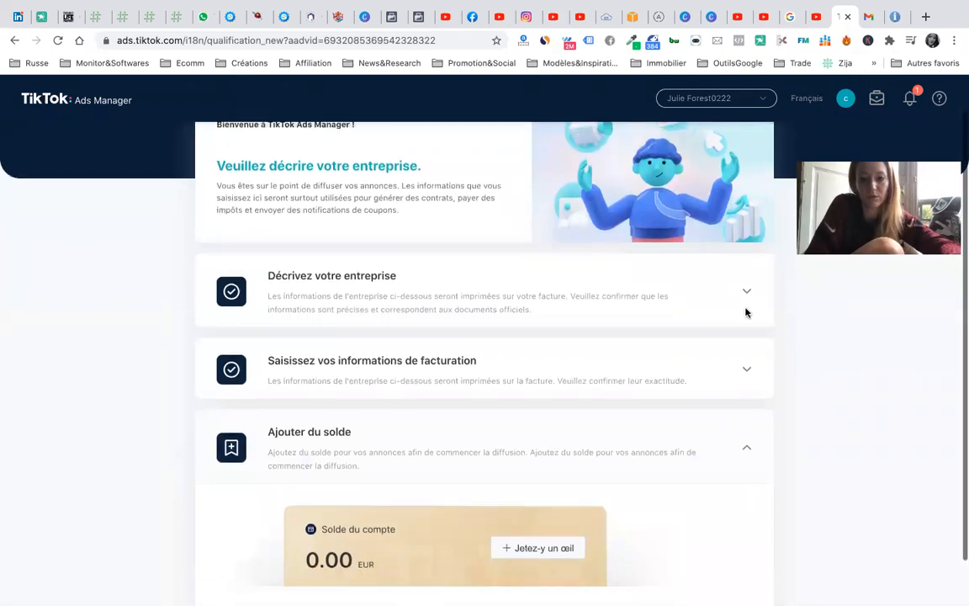
pyautogui.click(744, 296)
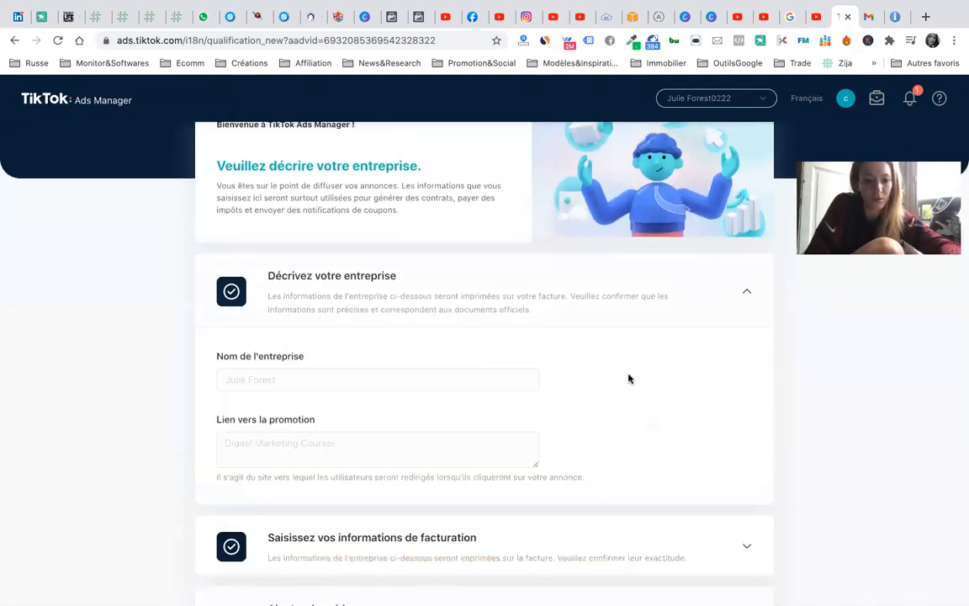
pyautogui.scroll(-2, 437, 342)
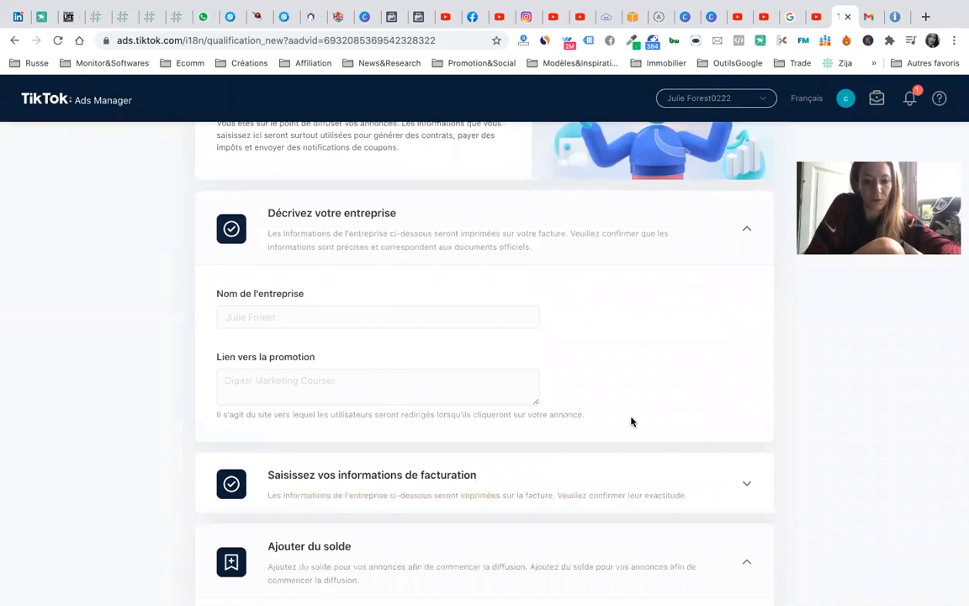
pyautogui.scroll(-3, 623, 403)
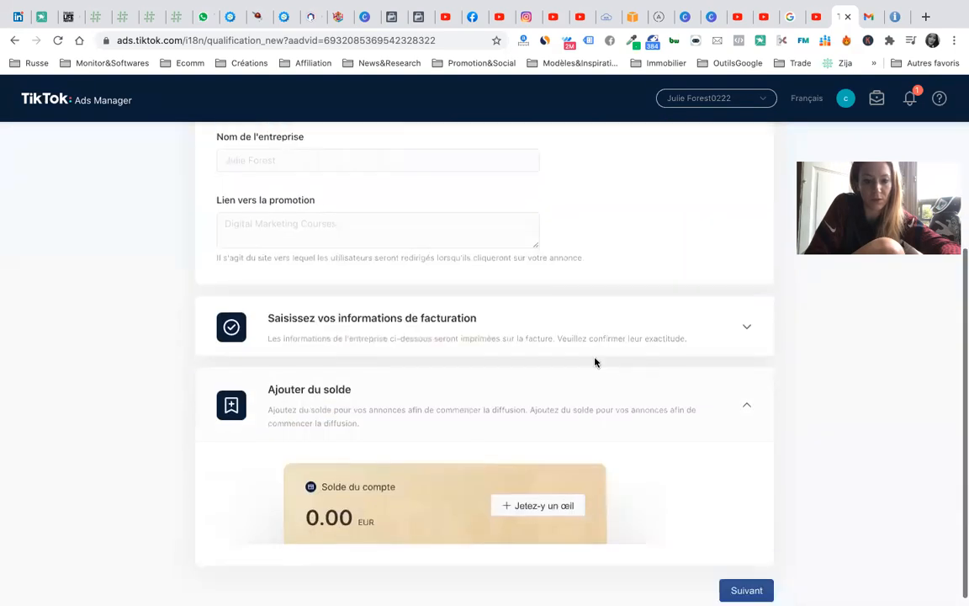
# - Review the billing information, continue with Suivant, and choose Ignorer to skip adding balance
pyautogui.click(747, 328)
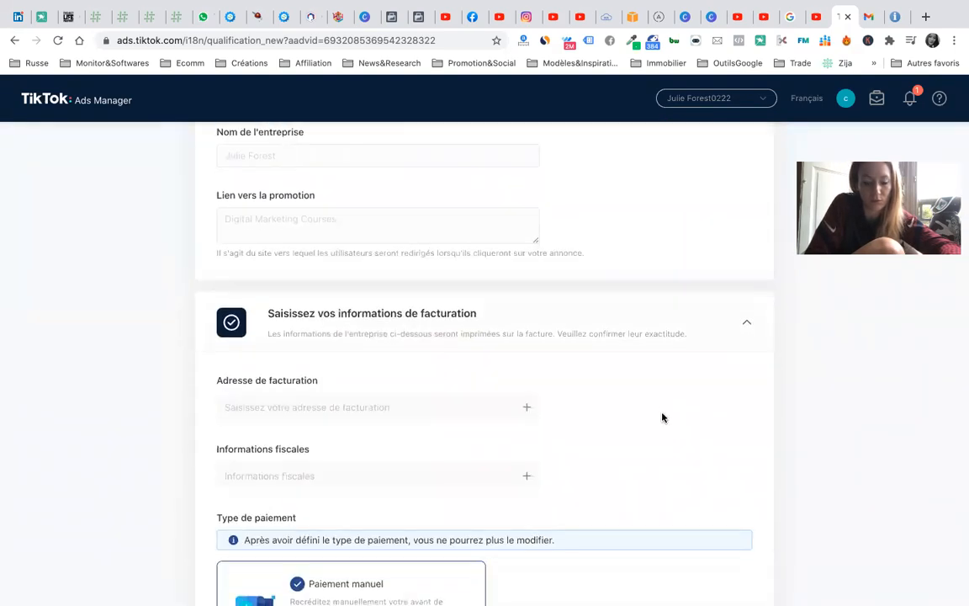
pyautogui.scroll(-2, 662, 418)
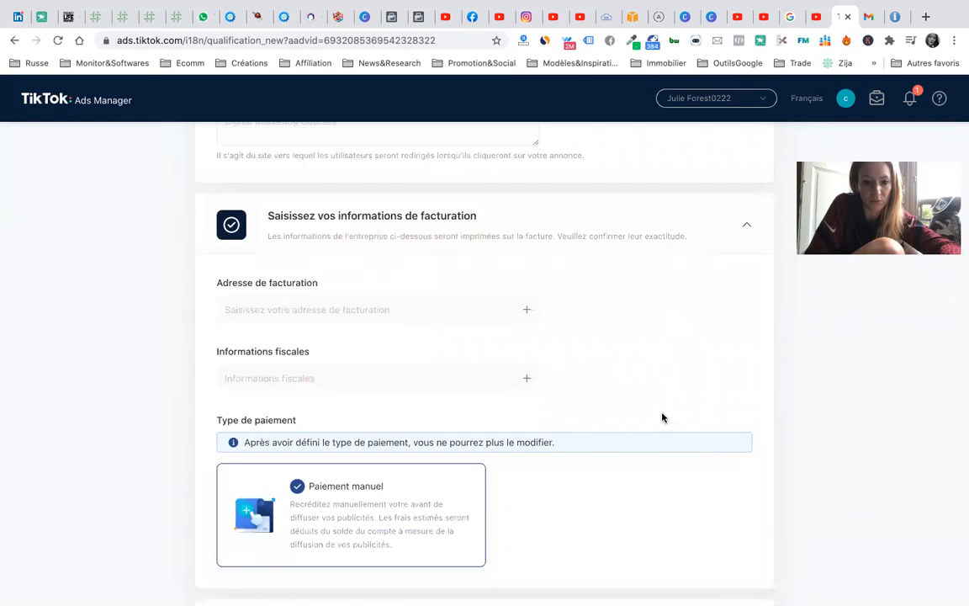
pyautogui.scroll(-1, 663, 417)
pyautogui.scroll(-4, 662, 417)
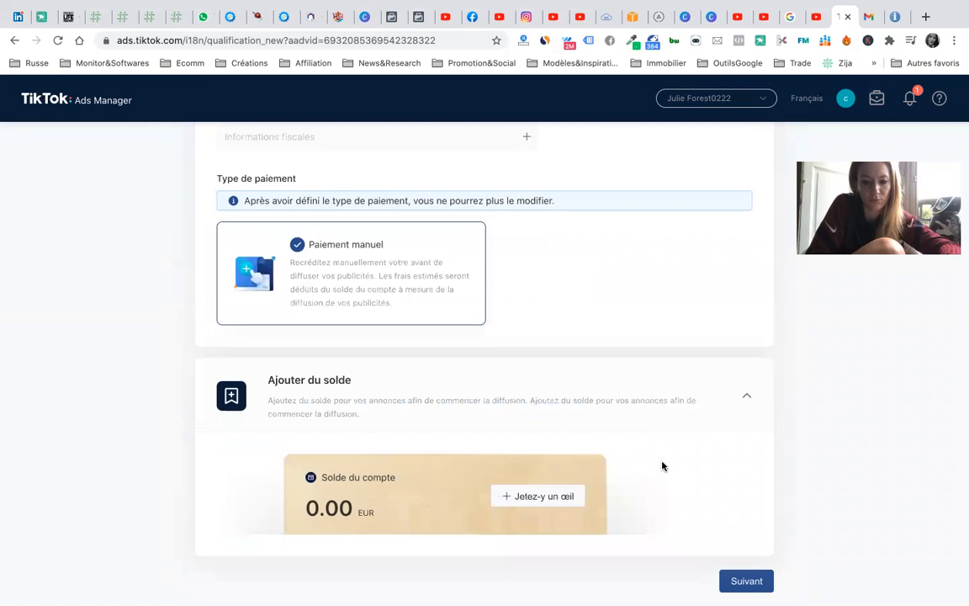
pyautogui.click(748, 582)
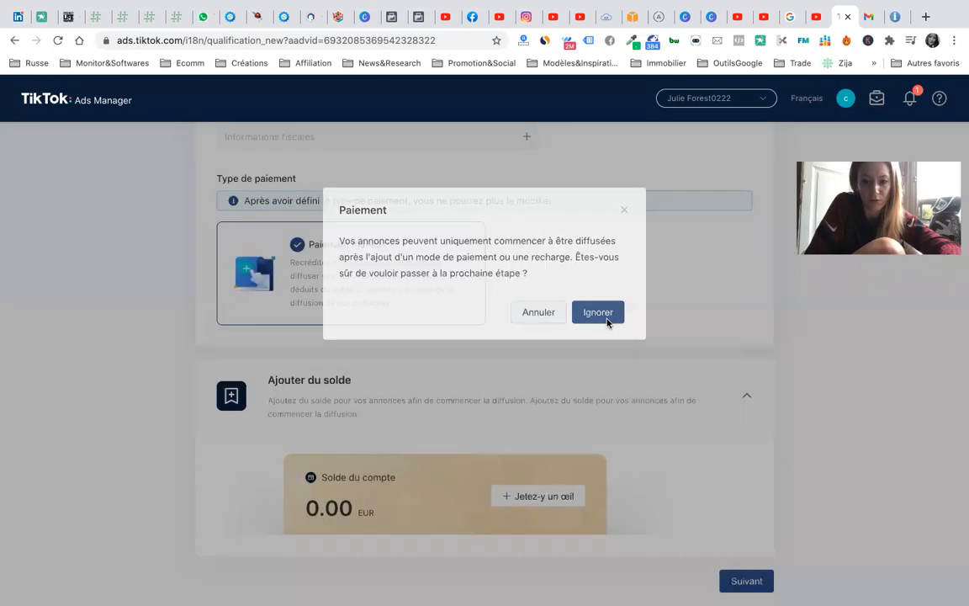
pyautogui.click(608, 320)
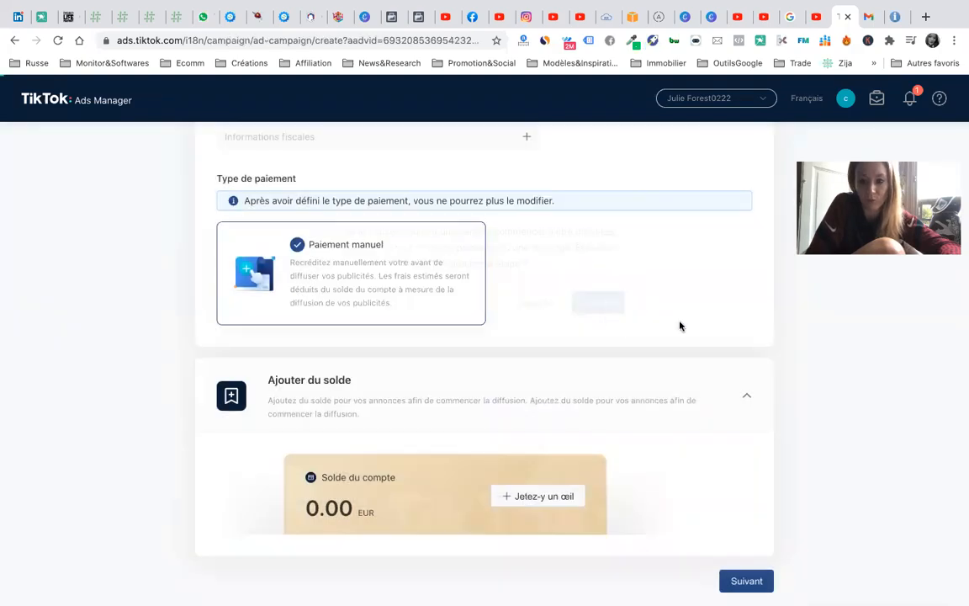
# - Scroll through the Objectif publicitaire cards, leaving Trafic as the selected objective
pyautogui.scroll(-1, 565, 366)
pyautogui.scroll(1, 563, 367)
pyautogui.scroll(-1, 564, 367)
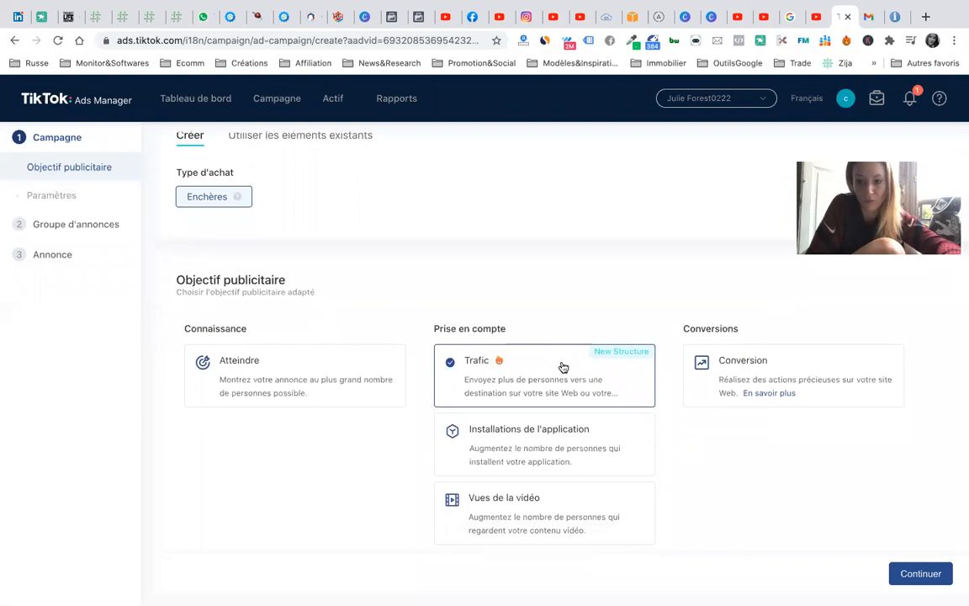
pyautogui.scroll(-1, 563, 368)
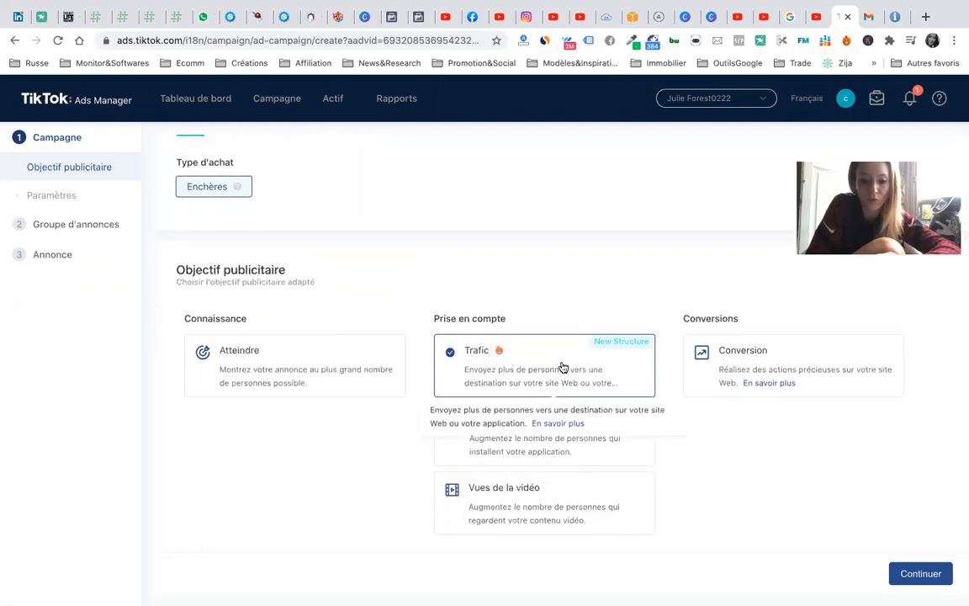
pyautogui.scroll(-1, 563, 367)
pyautogui.scroll(2, 563, 367)
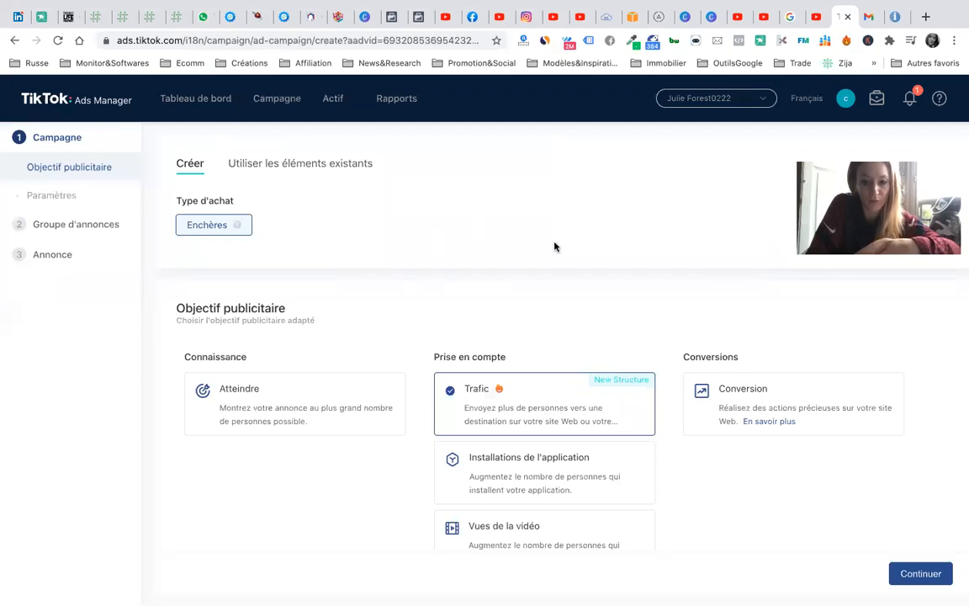
pyautogui.scroll(-1, 555, 245)
pyautogui.scroll(1, 554, 246)
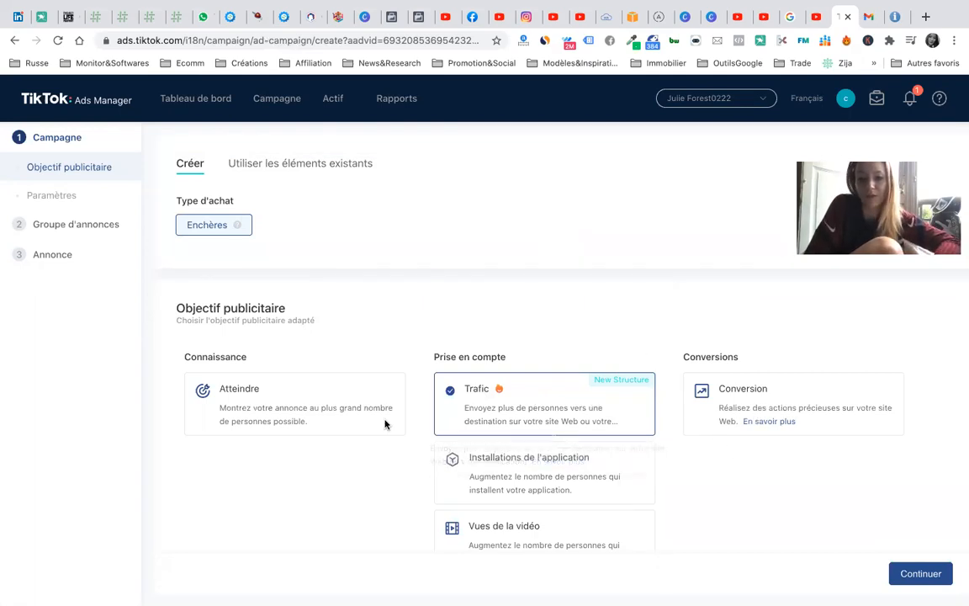
pyautogui.scroll(-3, 461, 340)
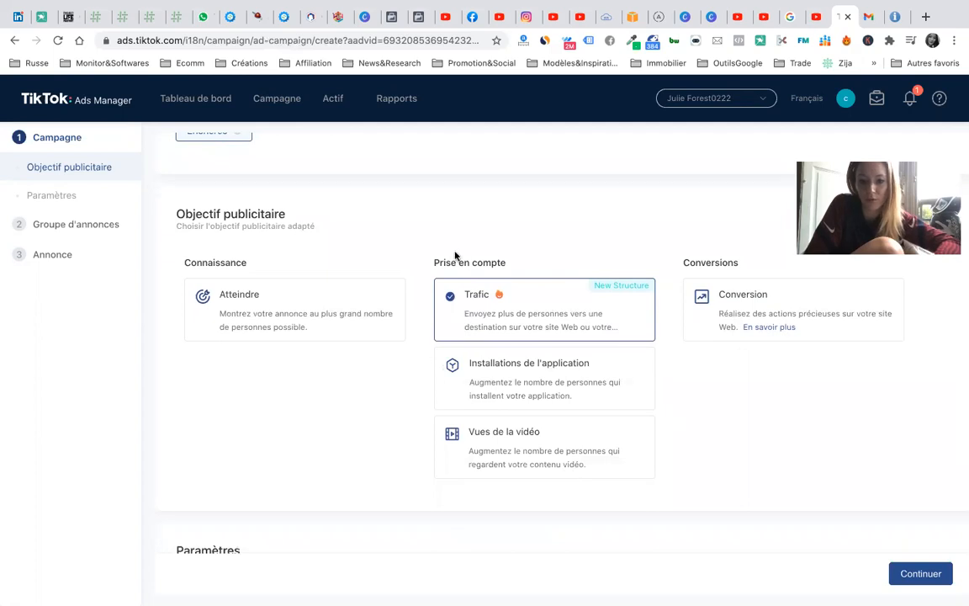
# - Clear an accidental text selection and open a new blank browser tab
pyautogui.moveTo(427, 265); pyautogui.dragTo(503, 263)
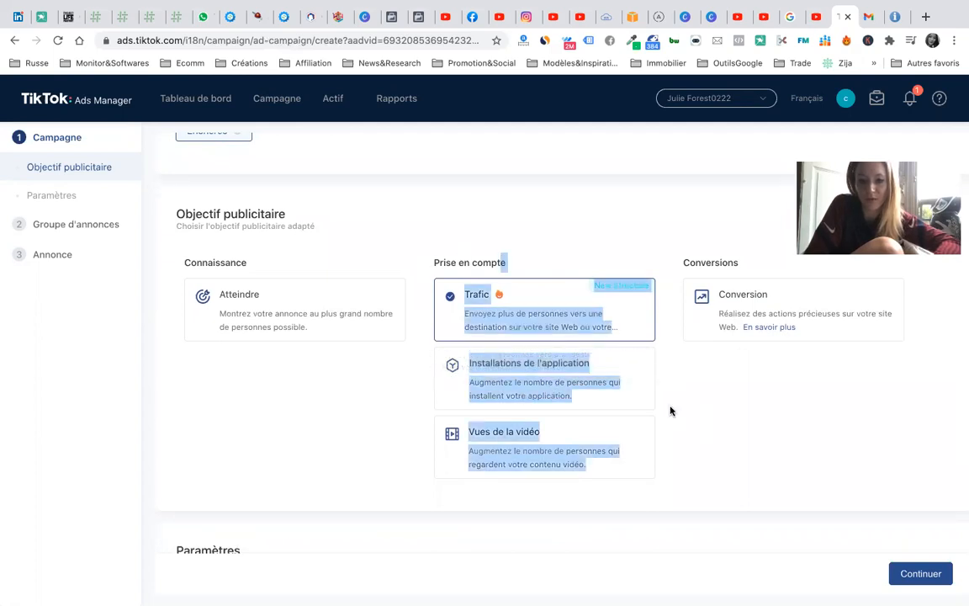
pyautogui.click(700, 437)
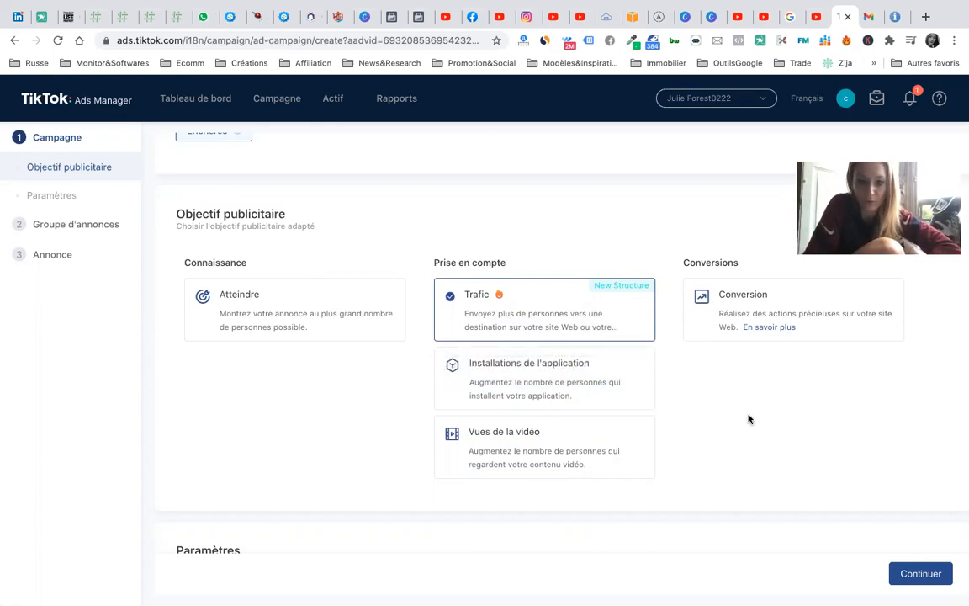
pyautogui.scroll(2, 569, 185)
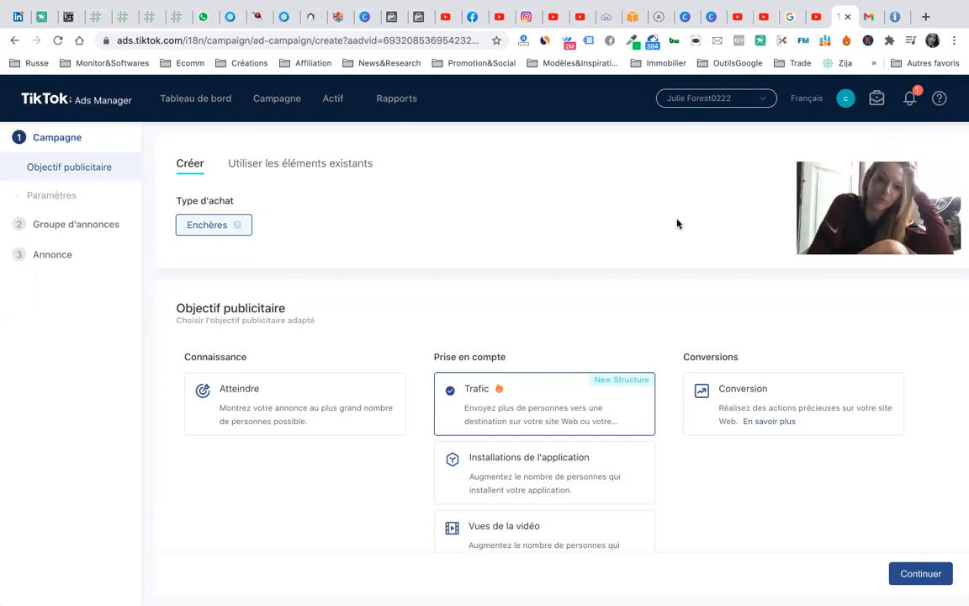
pyautogui.click(926, 19)
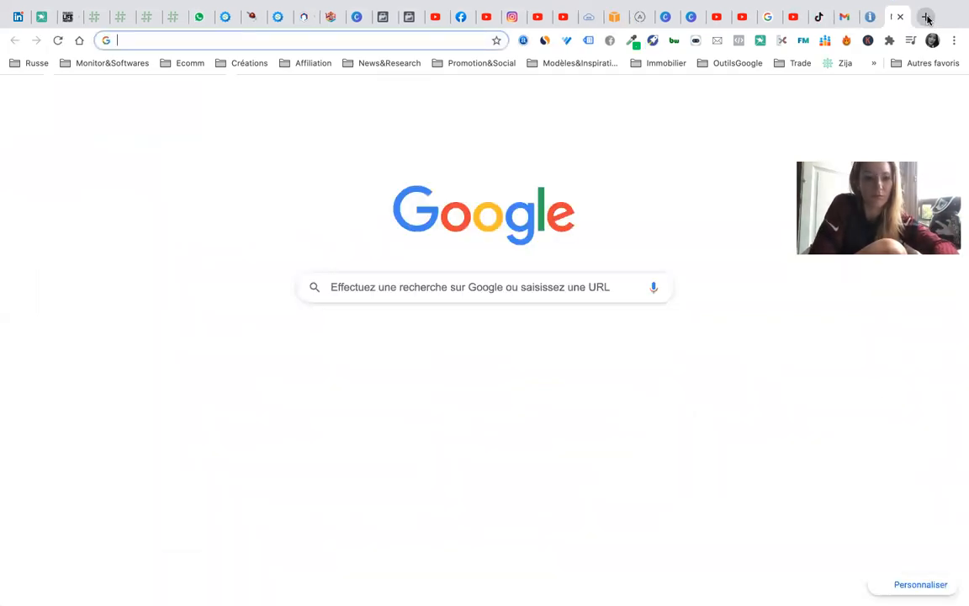
# - Load canva.com from the address bar using the 'can' autocomplete
pyautogui.write('can')
pyautogui.press('Return')
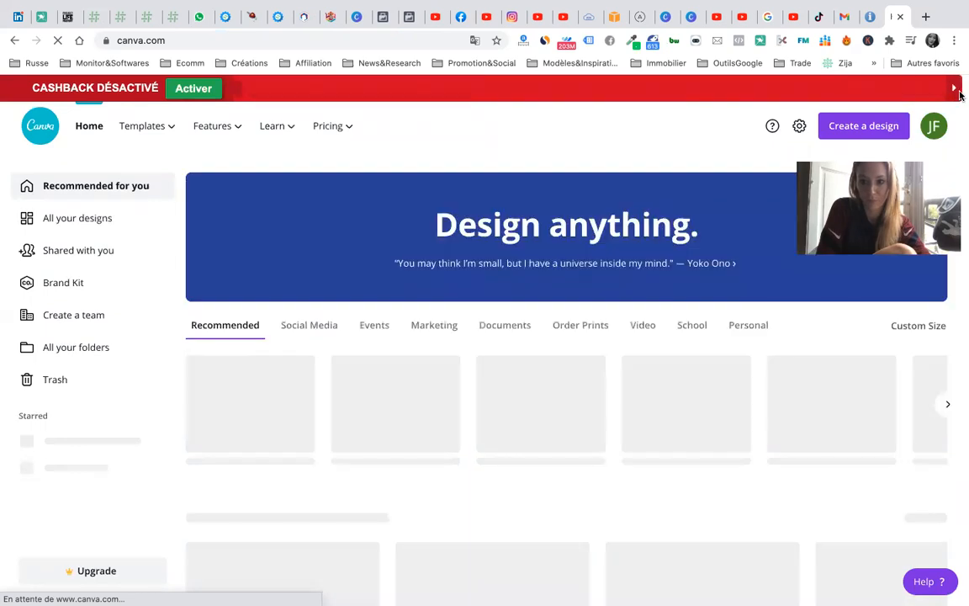
# - Search Canva's design types for 'tiktok' and choose TikTok Video
pyautogui.click(958, 89)
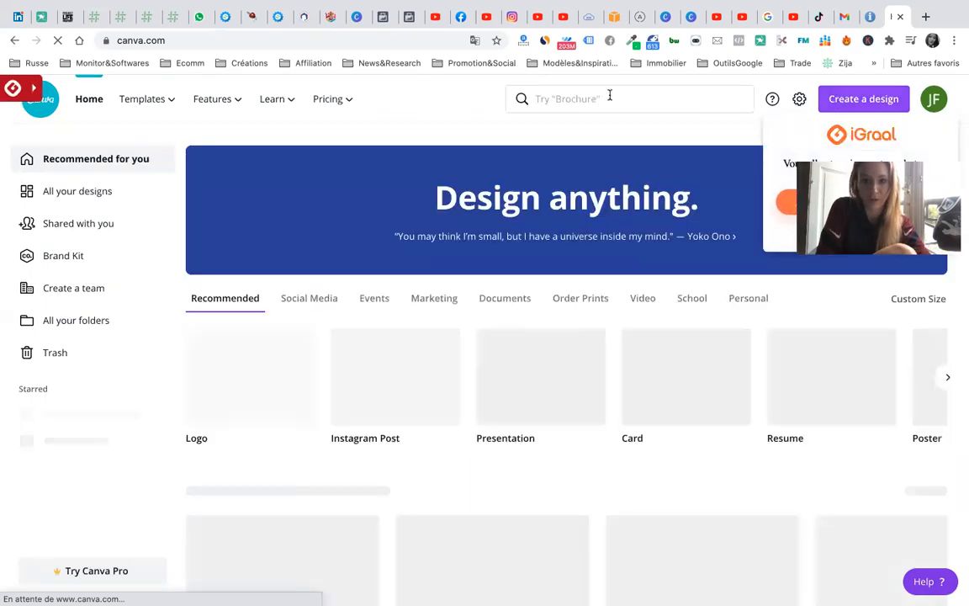
pyautogui.click(580, 98)
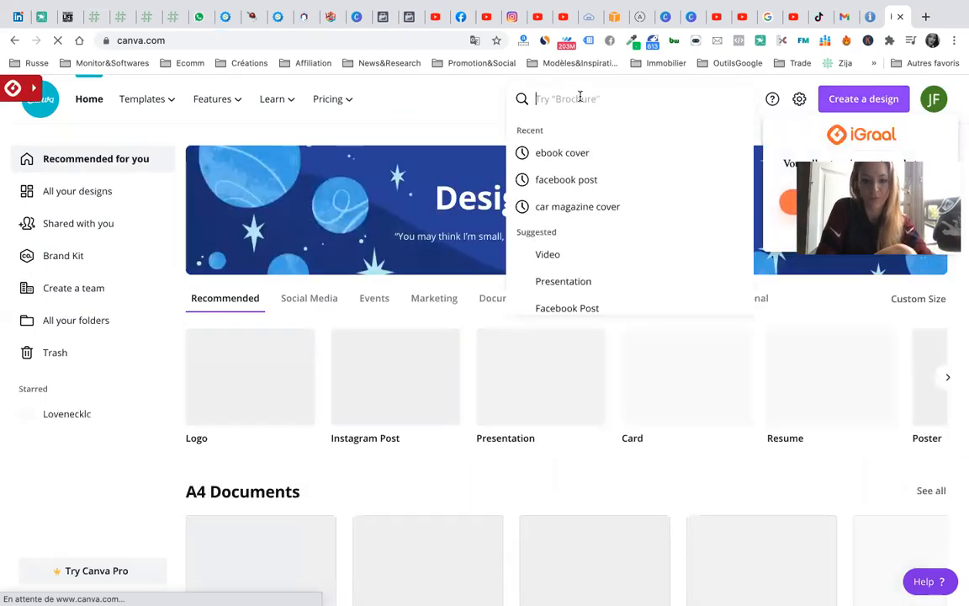
pyautogui.write('tikto')
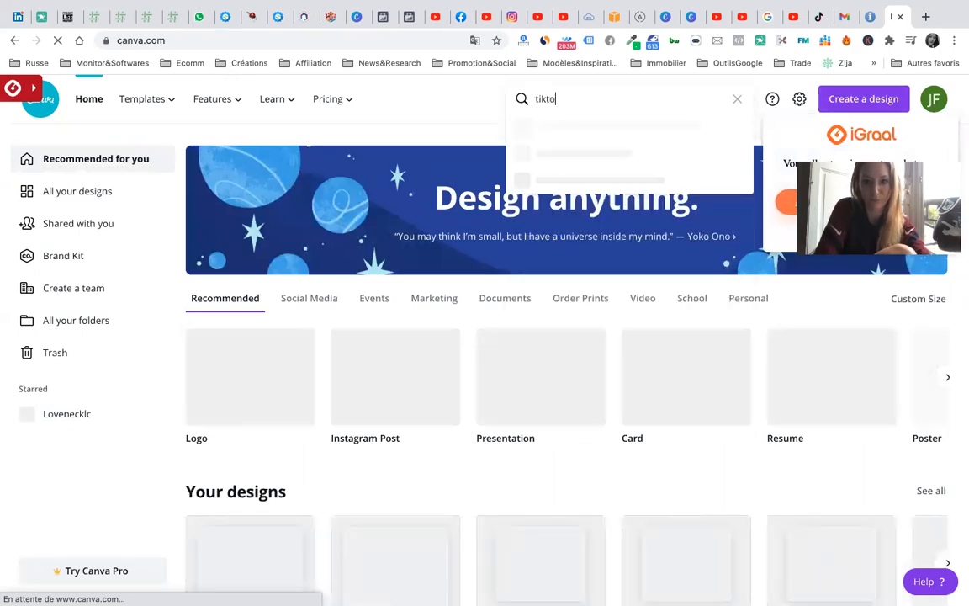
pyautogui.write('k')
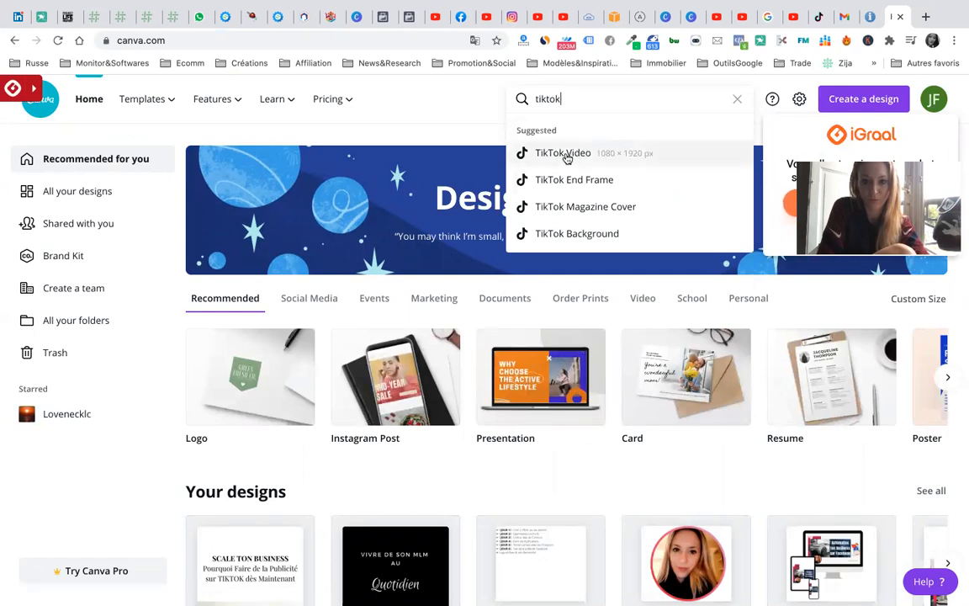
pyautogui.click(563, 153)
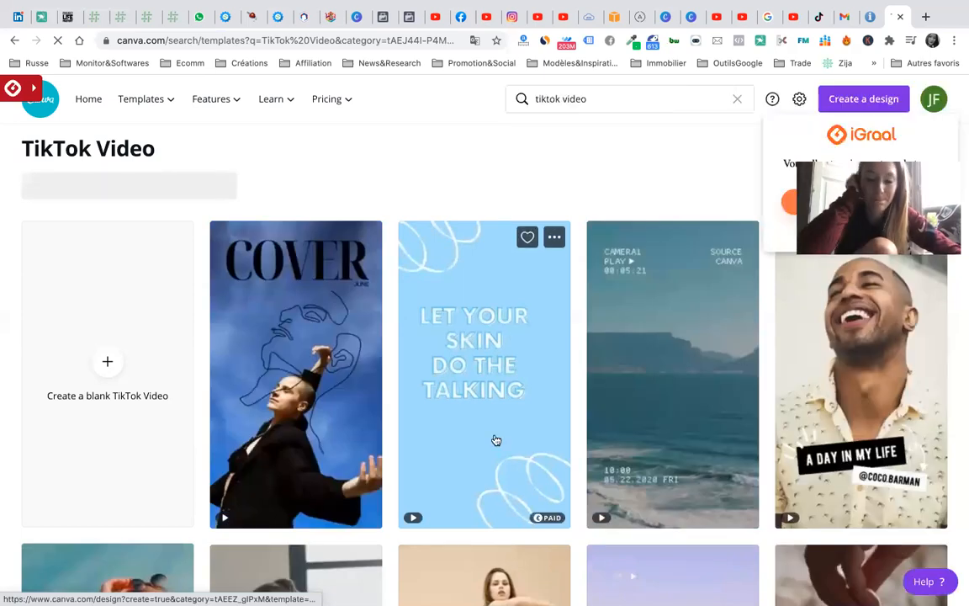
# - Browse down the TikTok video templates and open the 'Follow my adventures' end-frame template
pyautogui.scroll(-1, 546, 442)
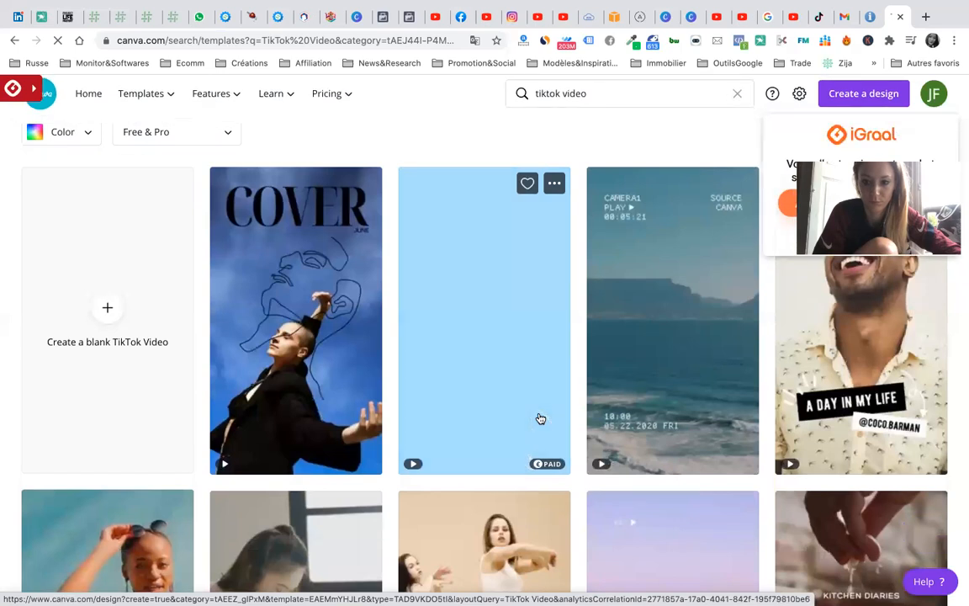
pyautogui.scroll(1, 541, 418)
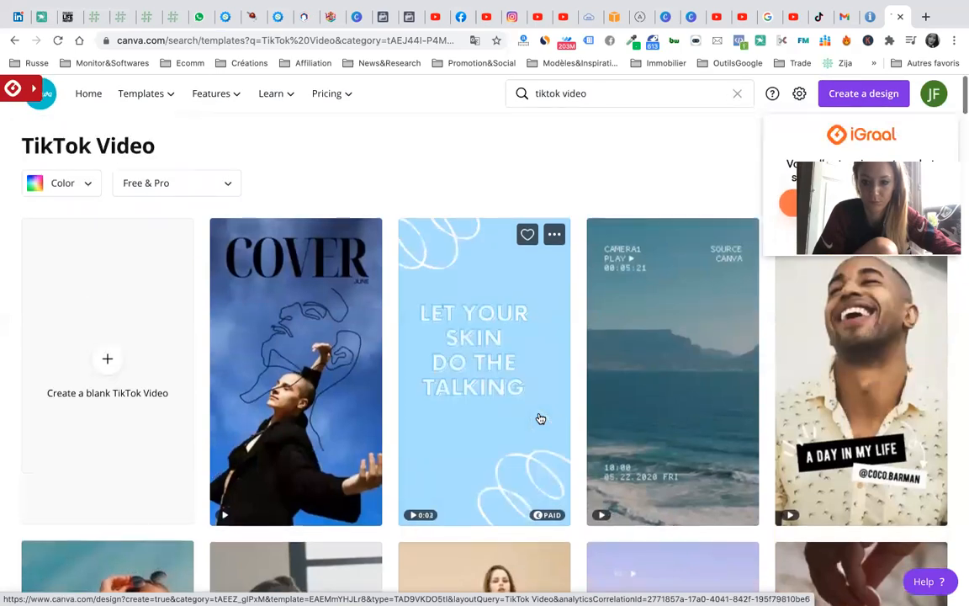
pyautogui.scroll(-4, 541, 418)
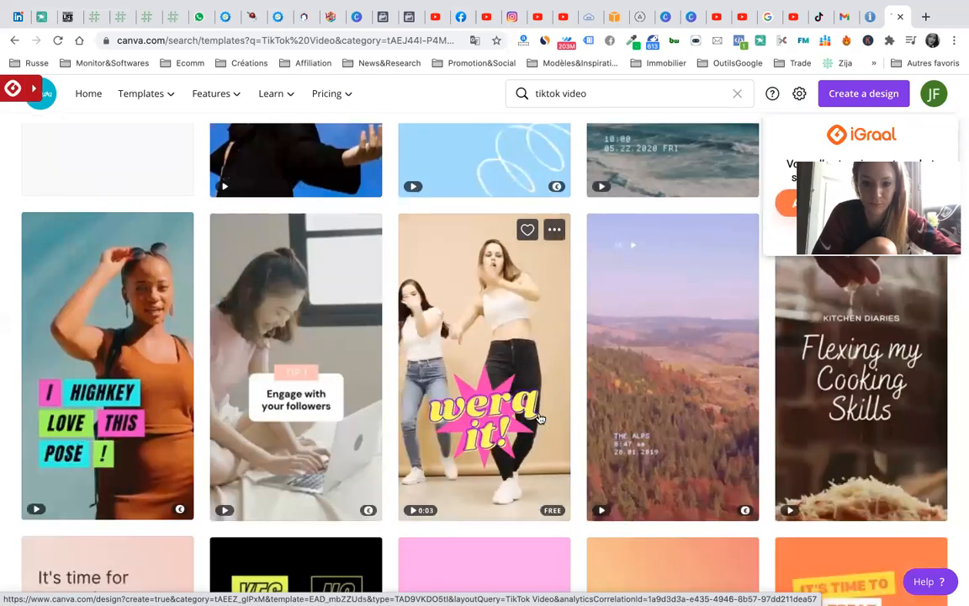
pyautogui.scroll(-1, 542, 418)
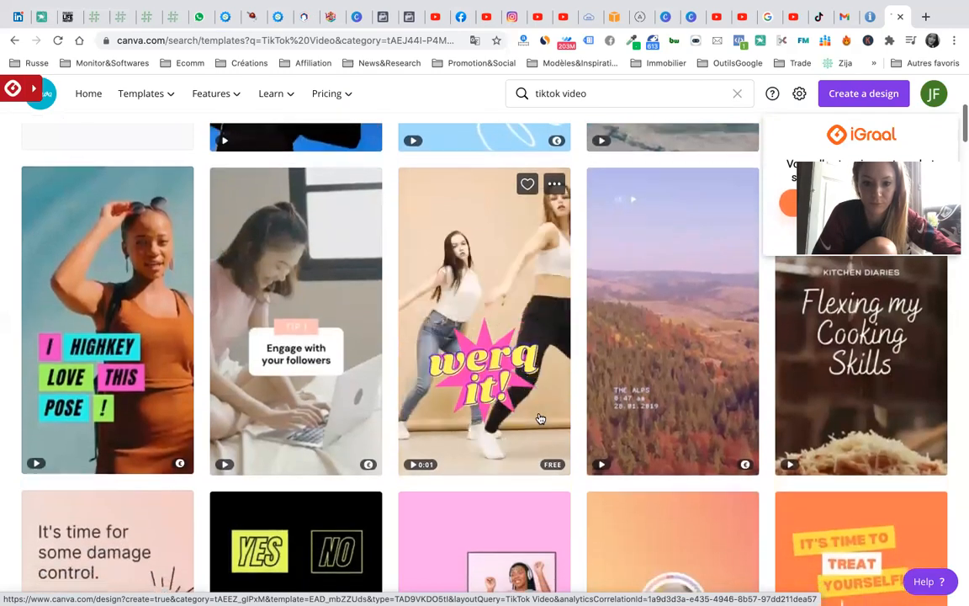
pyautogui.scroll(-1, 541, 418)
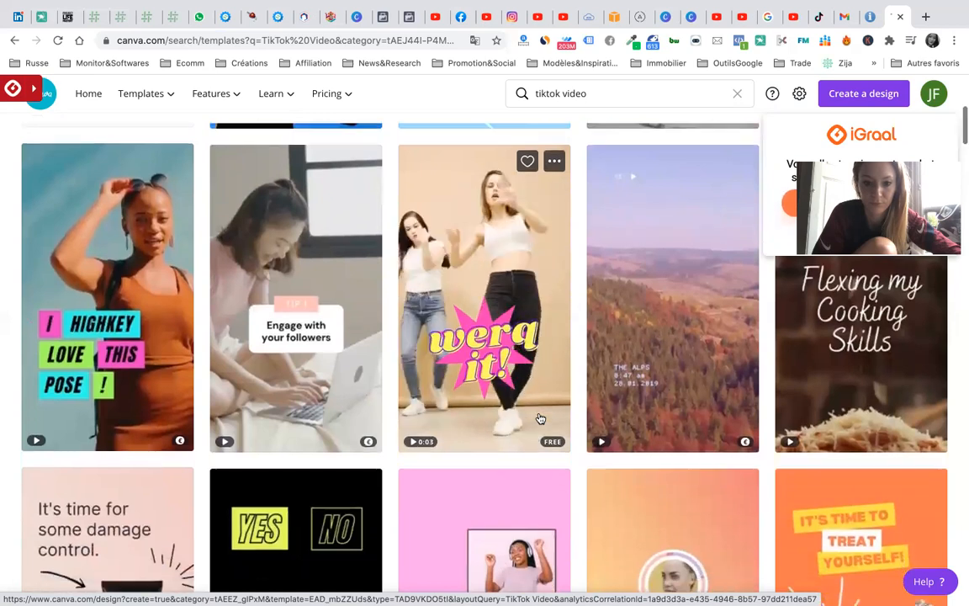
pyautogui.scroll(-1, 541, 418)
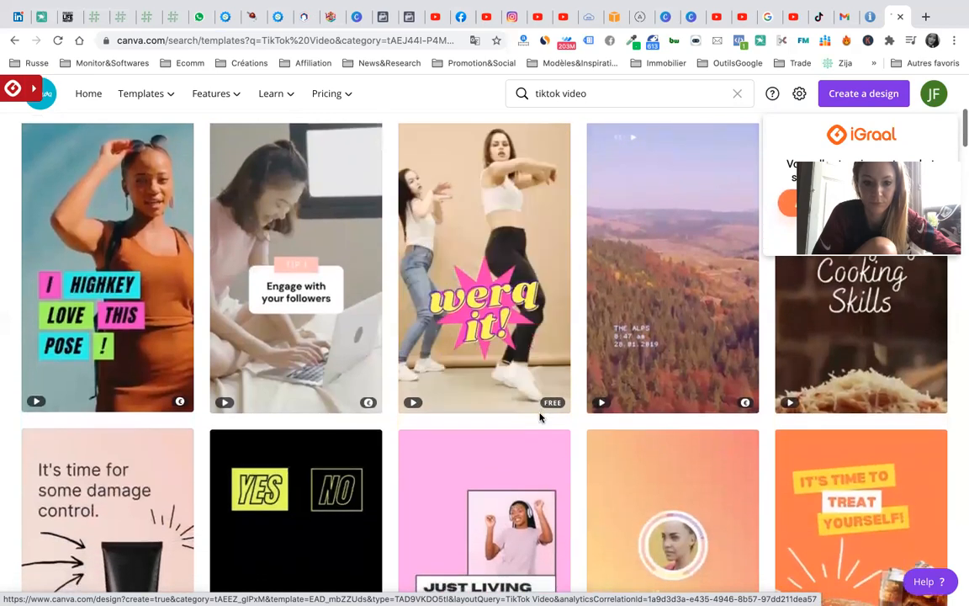
pyautogui.scroll(1, 541, 418)
pyautogui.scroll(-3, 541, 418)
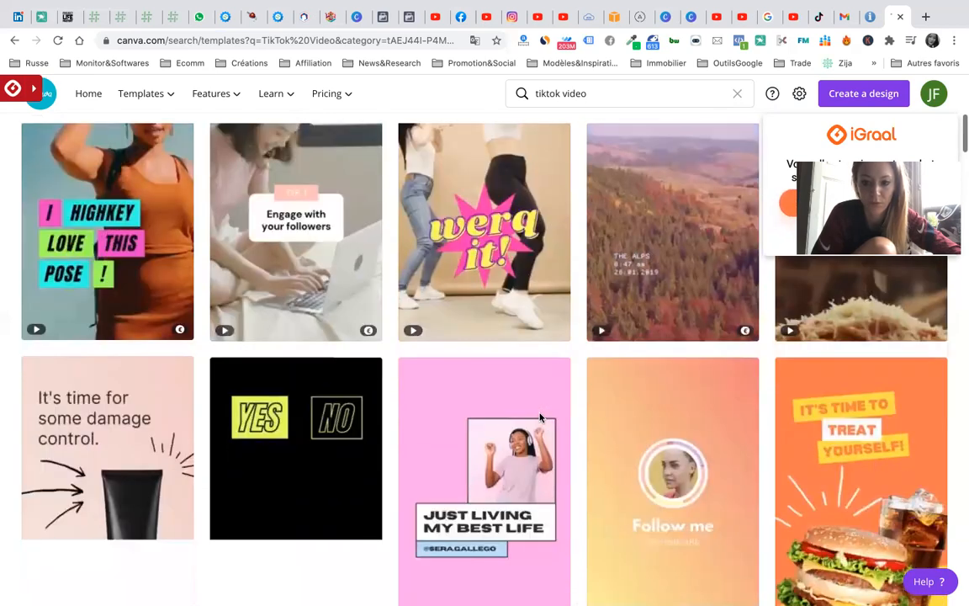
pyautogui.scroll(-4, 541, 418)
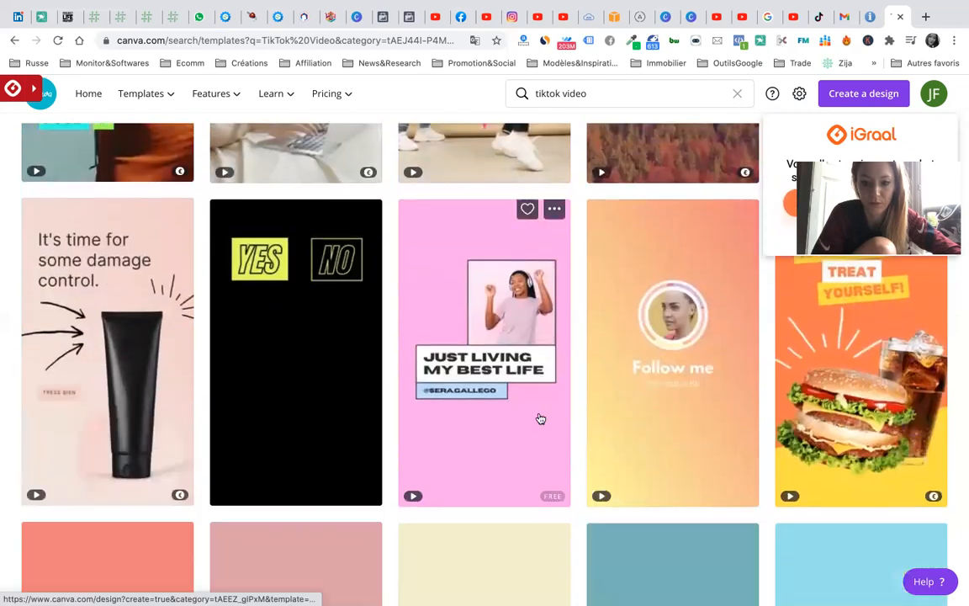
pyautogui.scroll(-1, 514, 455)
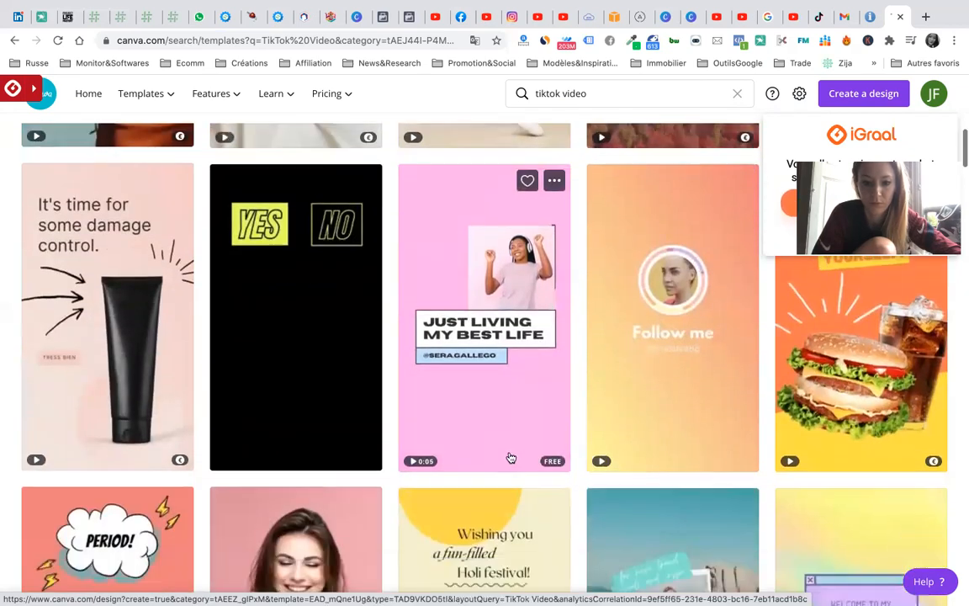
pyautogui.scroll(-1, 511, 457)
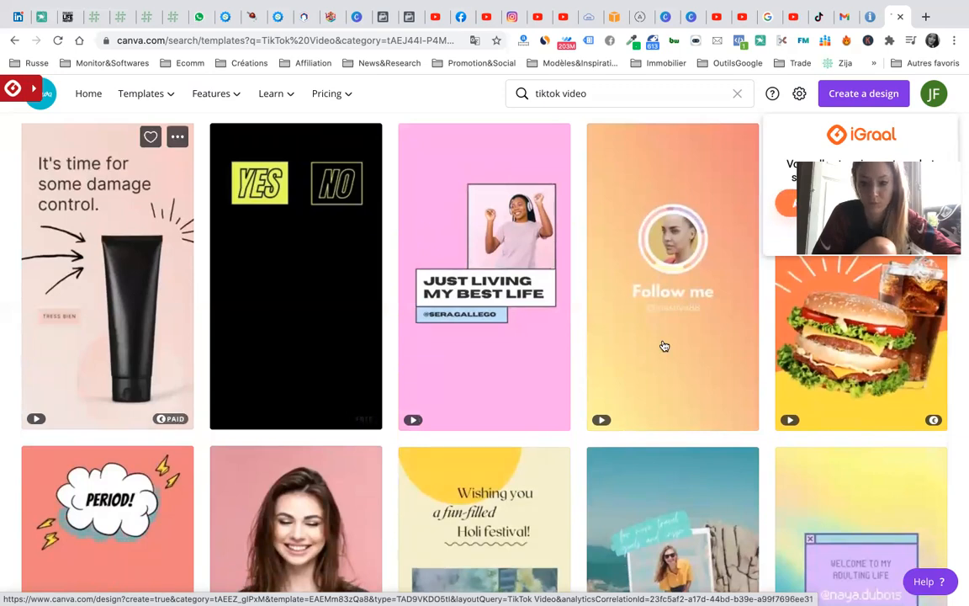
pyautogui.scroll(-2, 682, 412)
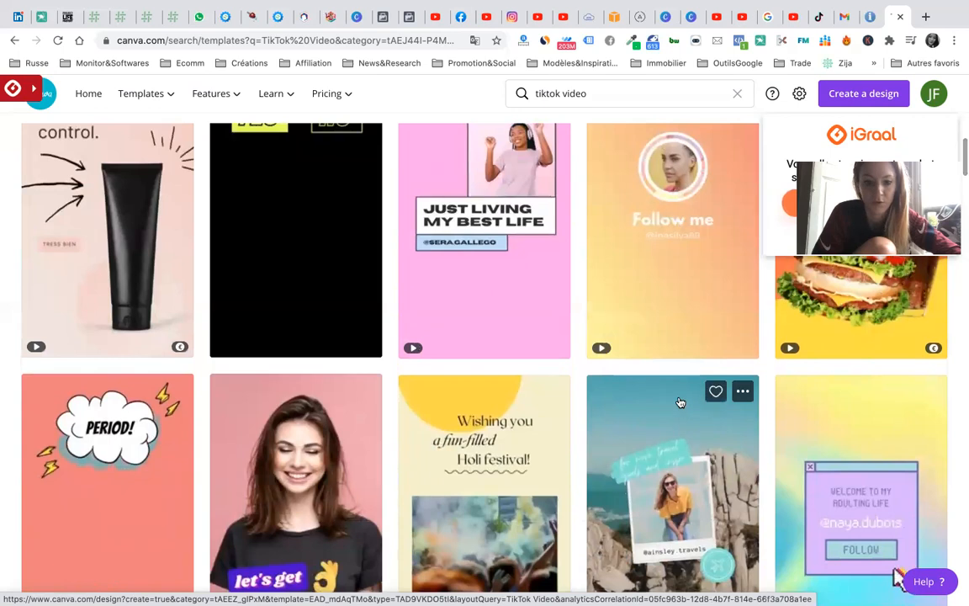
pyautogui.scroll(-5, 681, 402)
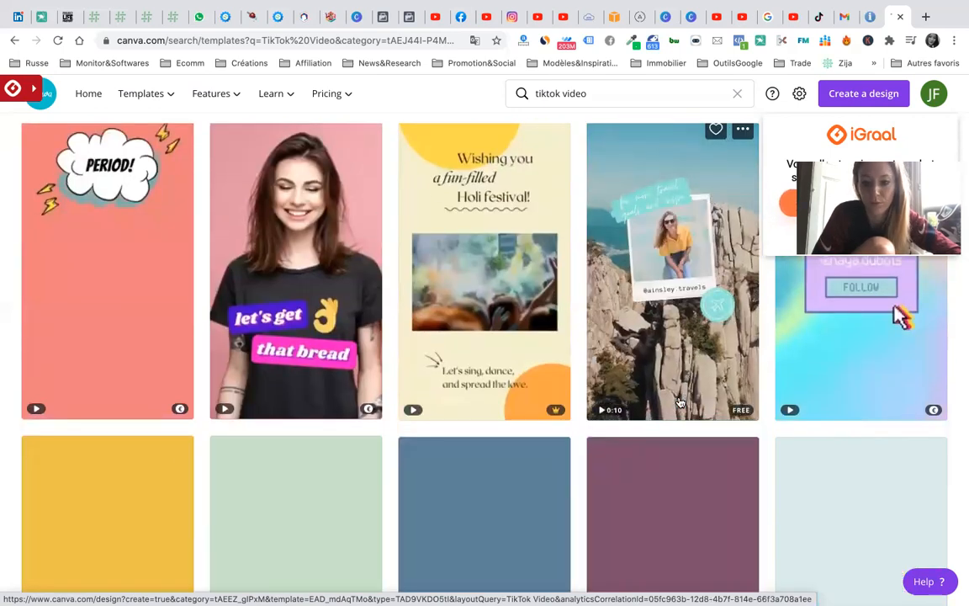
pyautogui.scroll(-1, 681, 402)
pyautogui.scroll(-1, 681, 402)
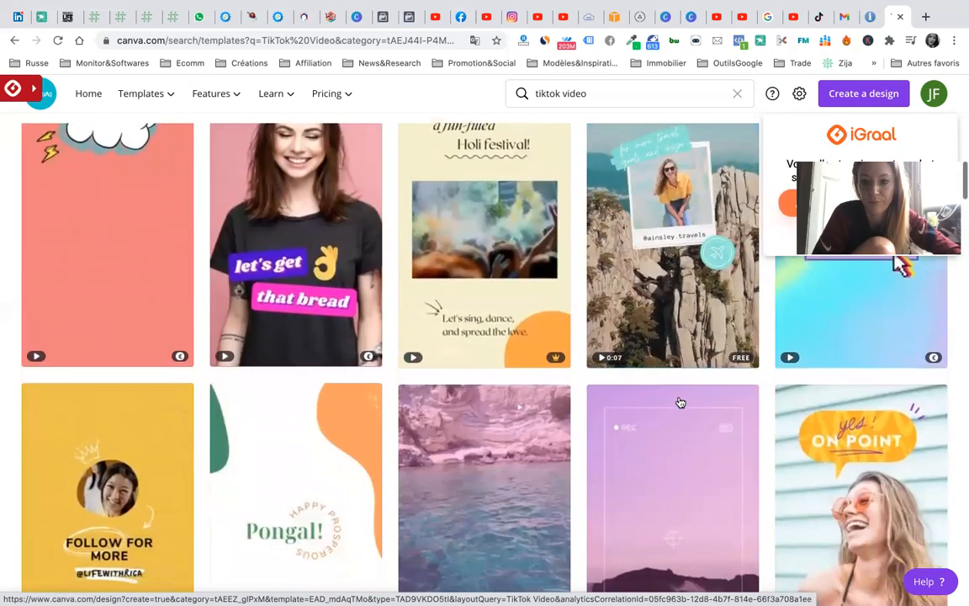
pyautogui.scroll(-5, 681, 403)
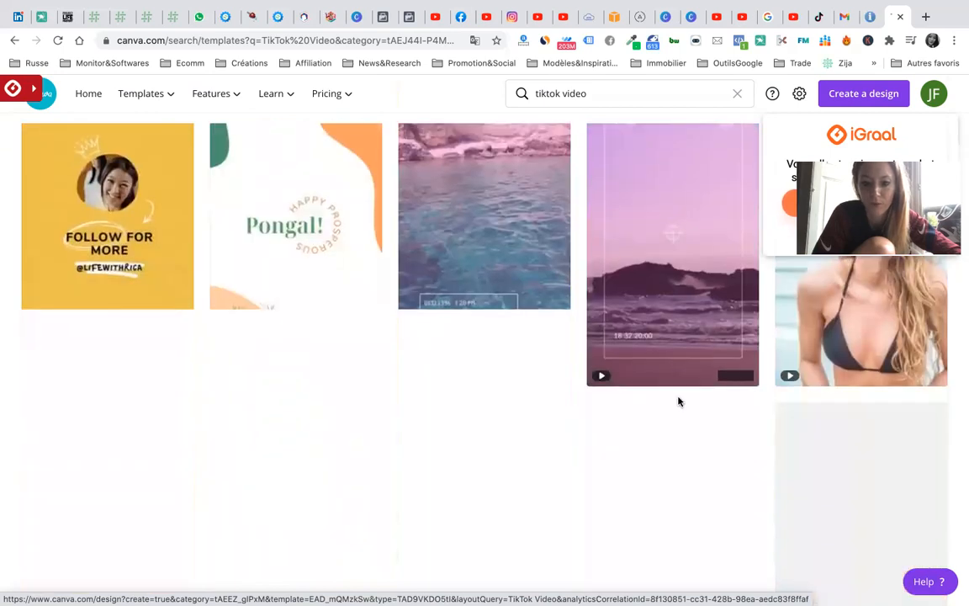
pyautogui.scroll(2, 680, 403)
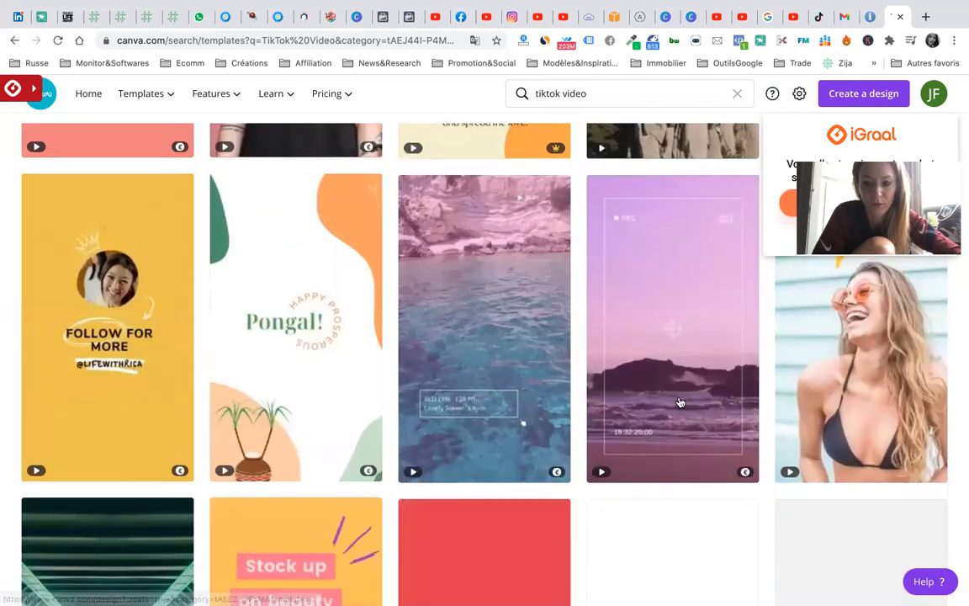
pyautogui.scroll(-3, 680, 402)
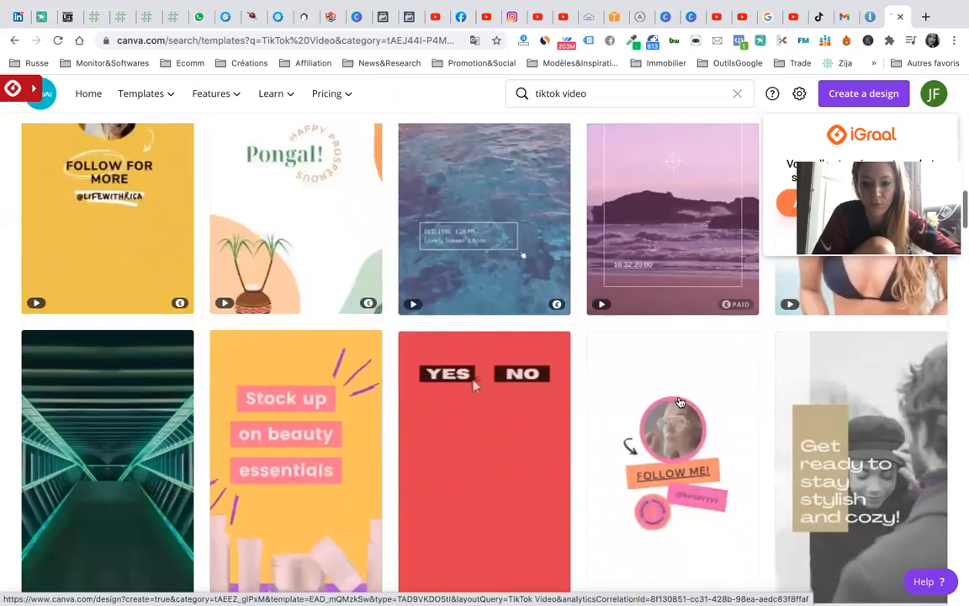
pyautogui.scroll(-1, 681, 402)
pyautogui.scroll(-3, 680, 402)
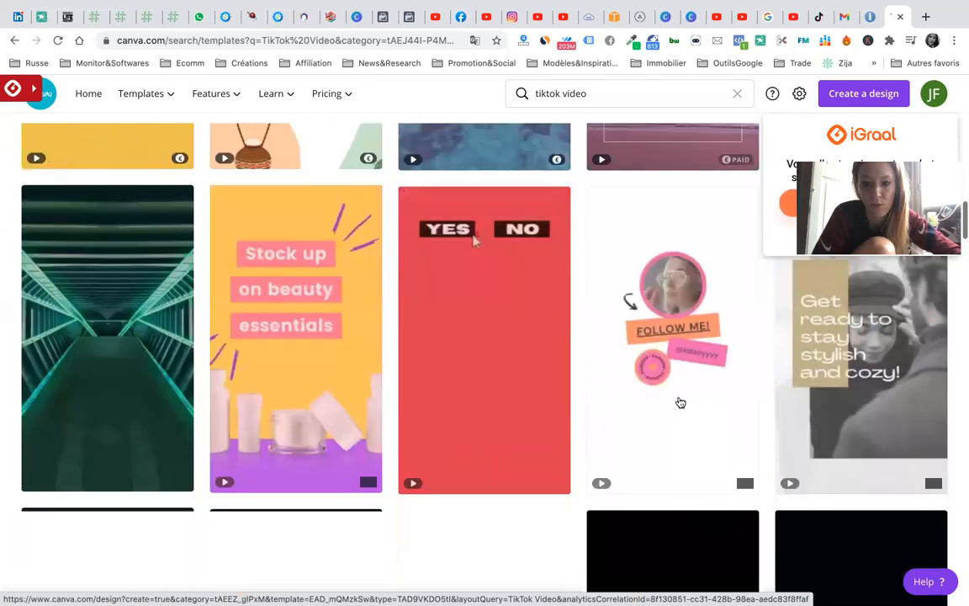
pyautogui.moveTo(681, 402)
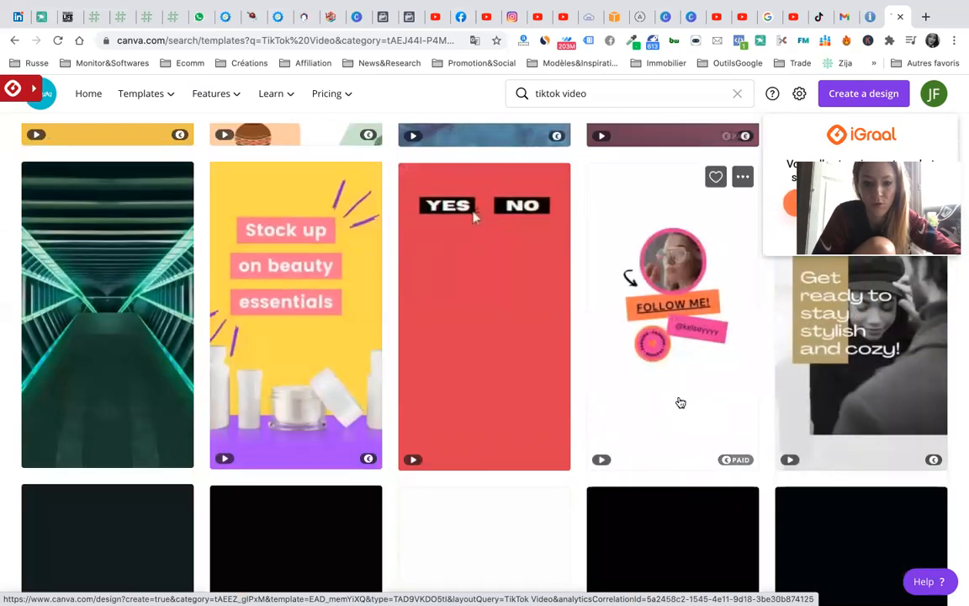
pyautogui.scroll(-2, 681, 403)
pyautogui.scroll(-3, 681, 402)
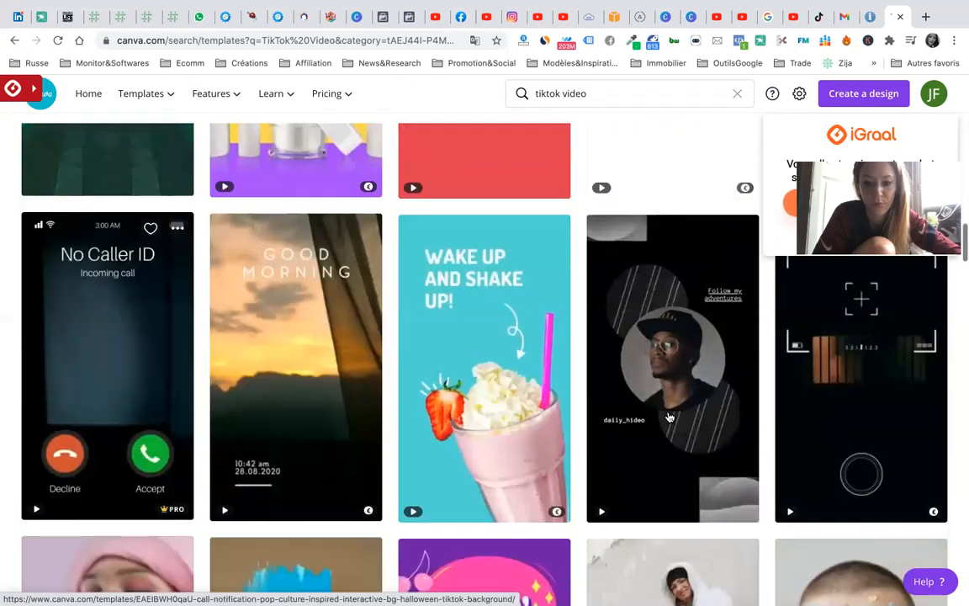
pyautogui.scroll(-1, 680, 419)
pyautogui.click(679, 418)
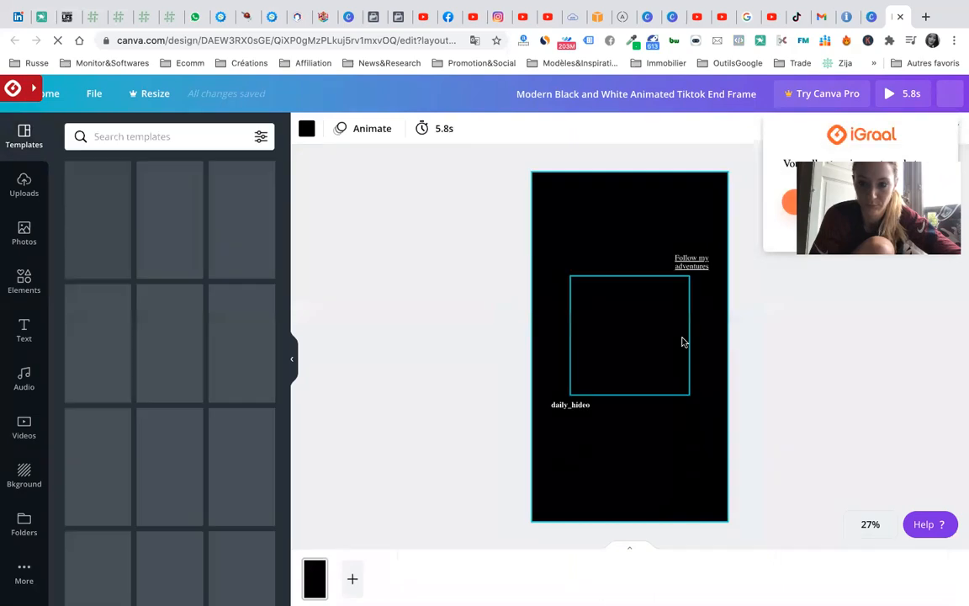
# - Select a frame element, then the whole page of the new end-frame design
pyautogui.click(616, 227)
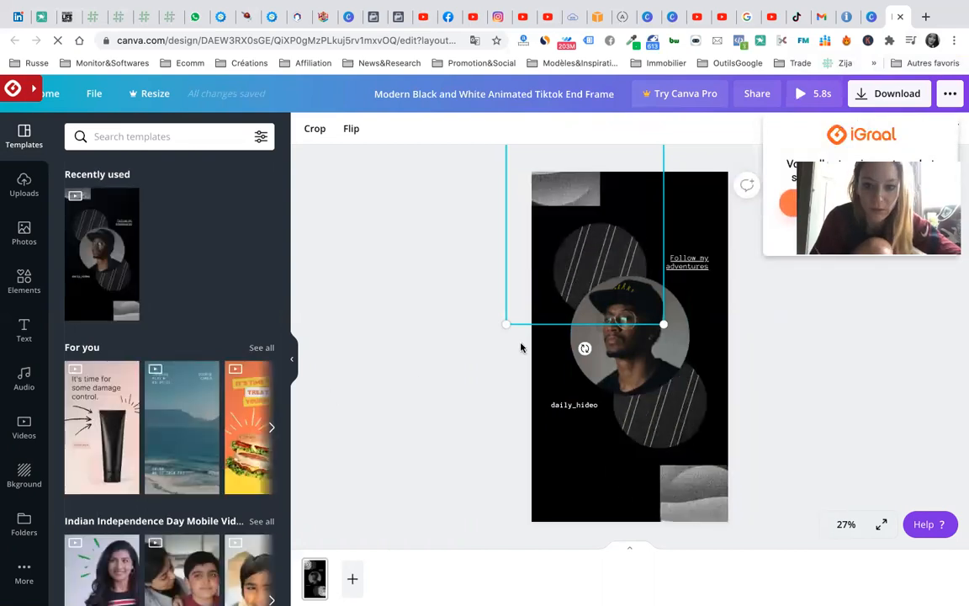
pyautogui.click(547, 458)
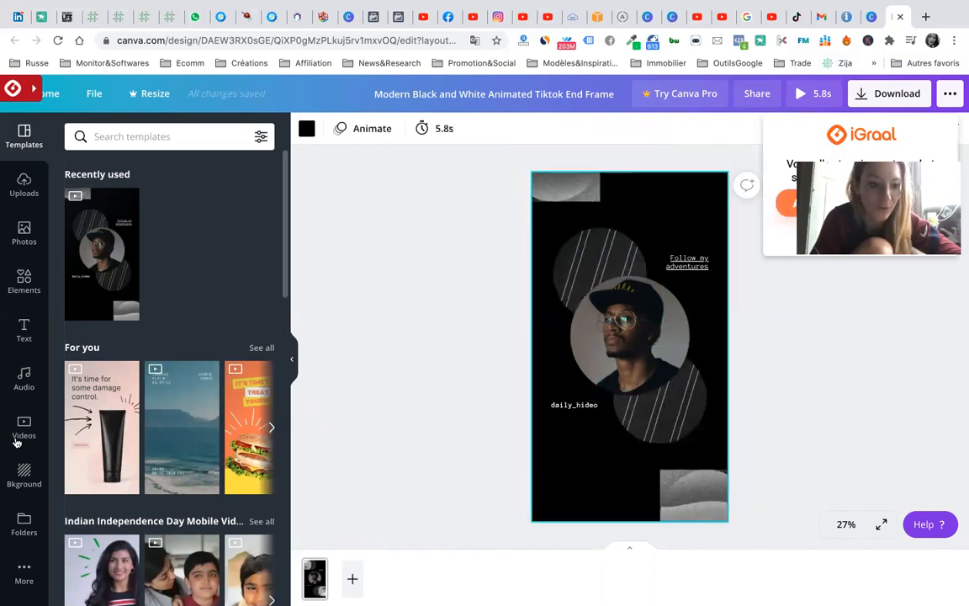
# - Replace the background with the red rose image, then select the circular portrait photo
pyautogui.click(25, 473)
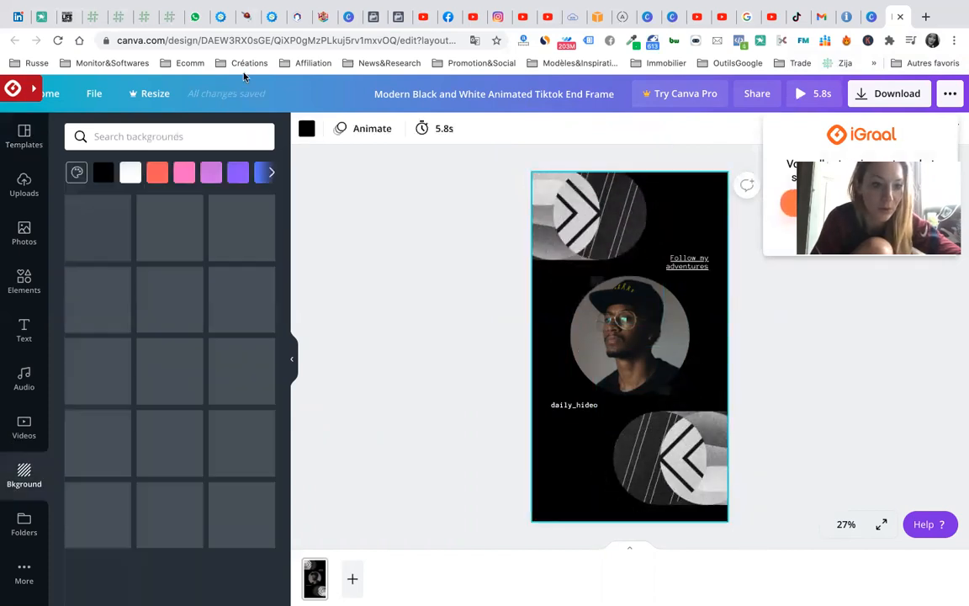
pyautogui.click(157, 174)
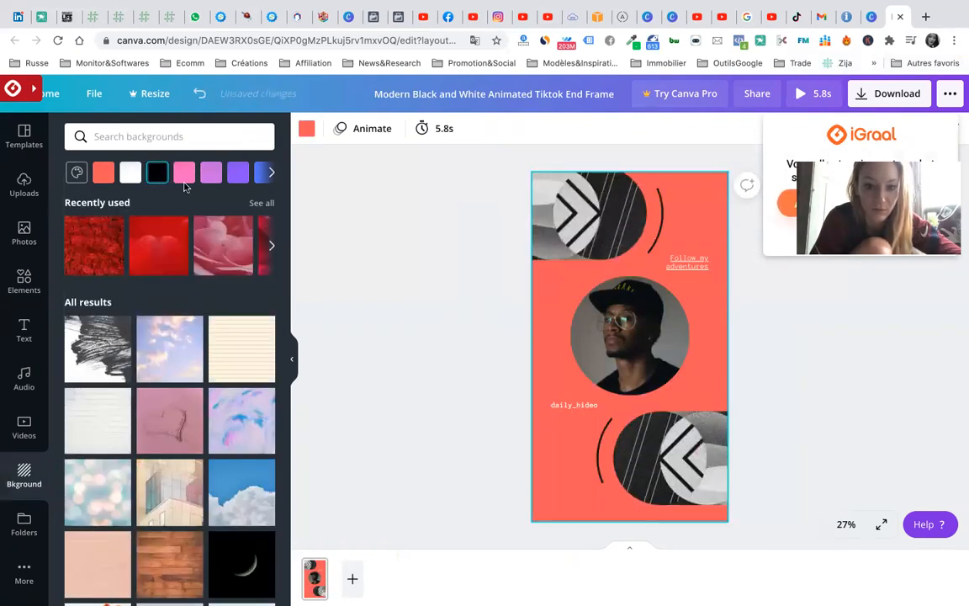
pyautogui.click(168, 249)
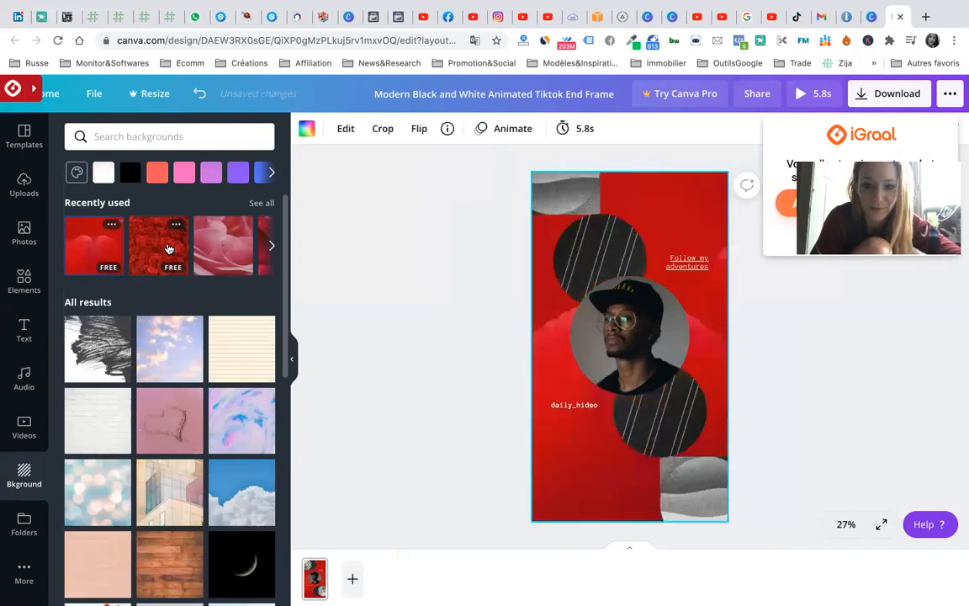
pyautogui.hscroll(5, 168, 253)
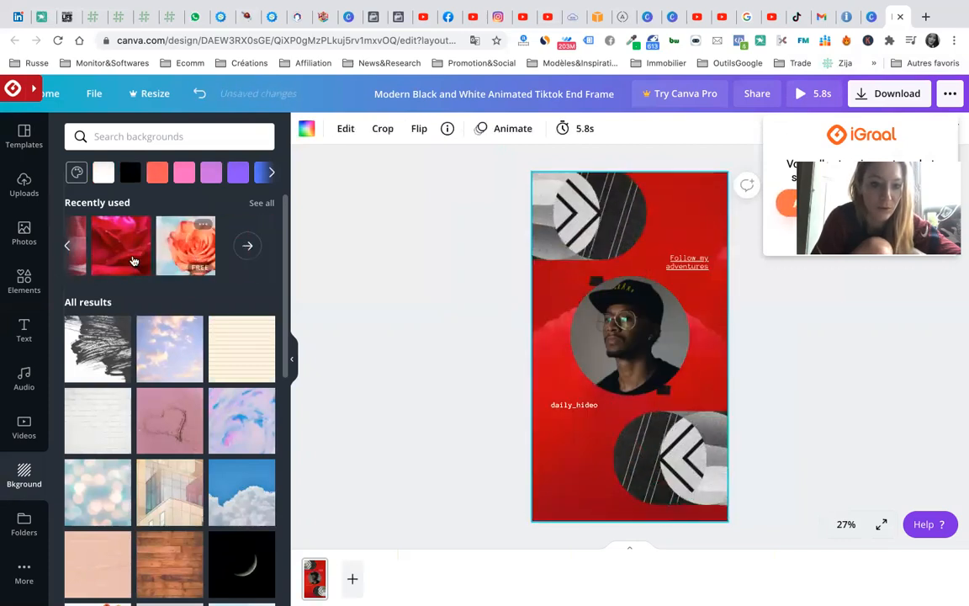
pyautogui.click(133, 262)
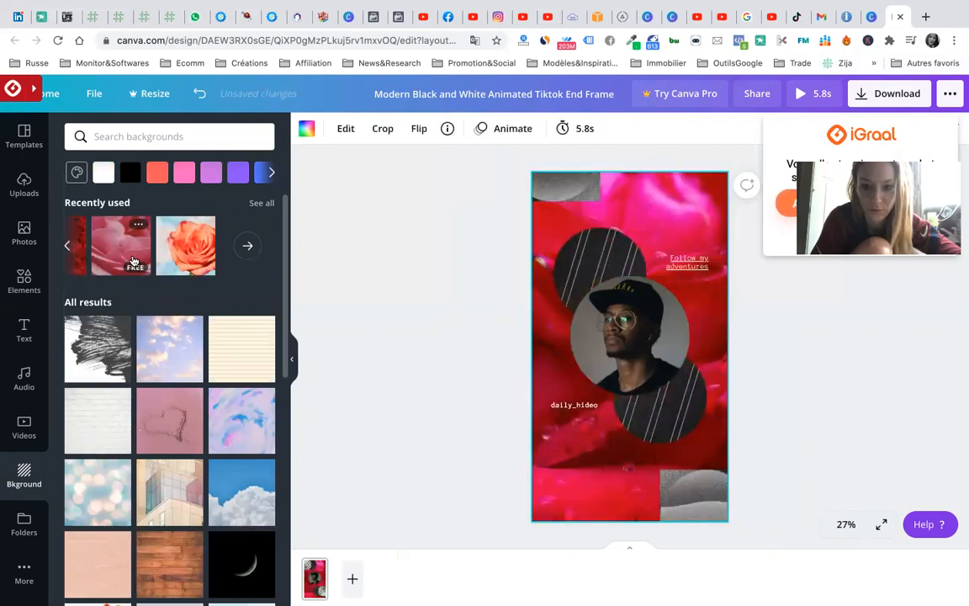
pyautogui.click(655, 337)
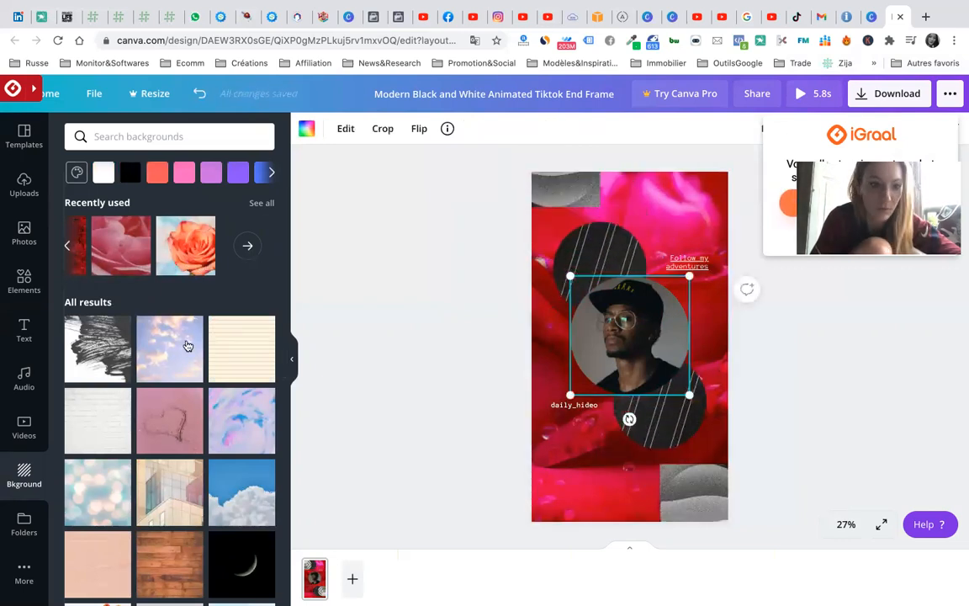
pyautogui.click(25, 228)
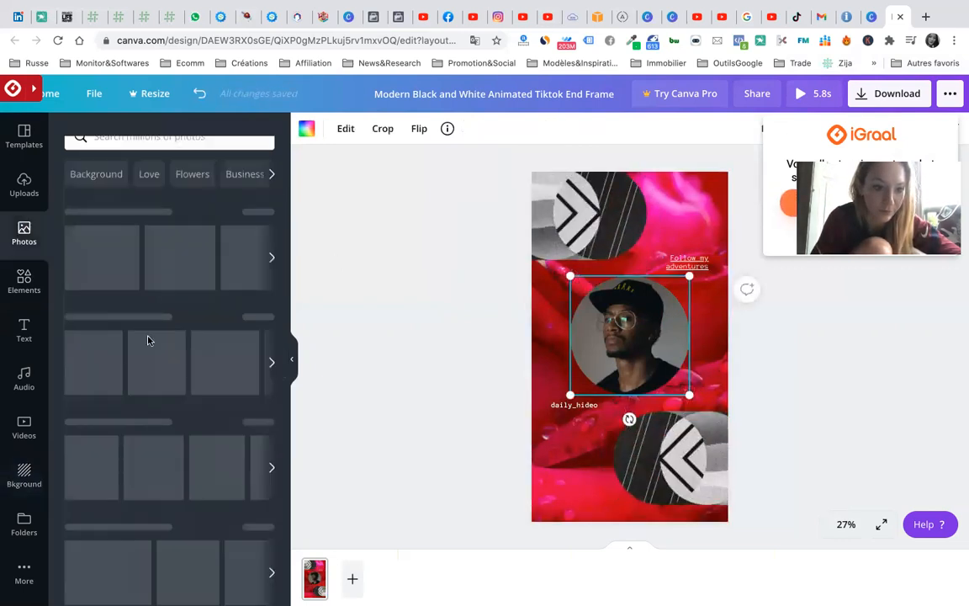
# - Drop the uploaded portrait into the circle frame, then crop the top arrow graphic and shift it left
pyautogui.click(24, 184)
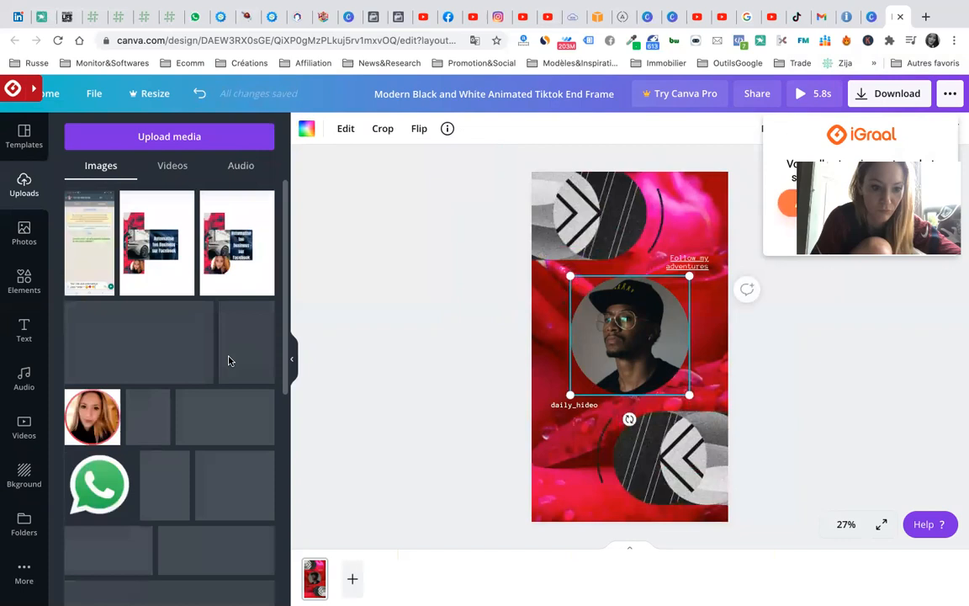
pyautogui.moveTo(95, 415); pyautogui.dragTo(632, 328)
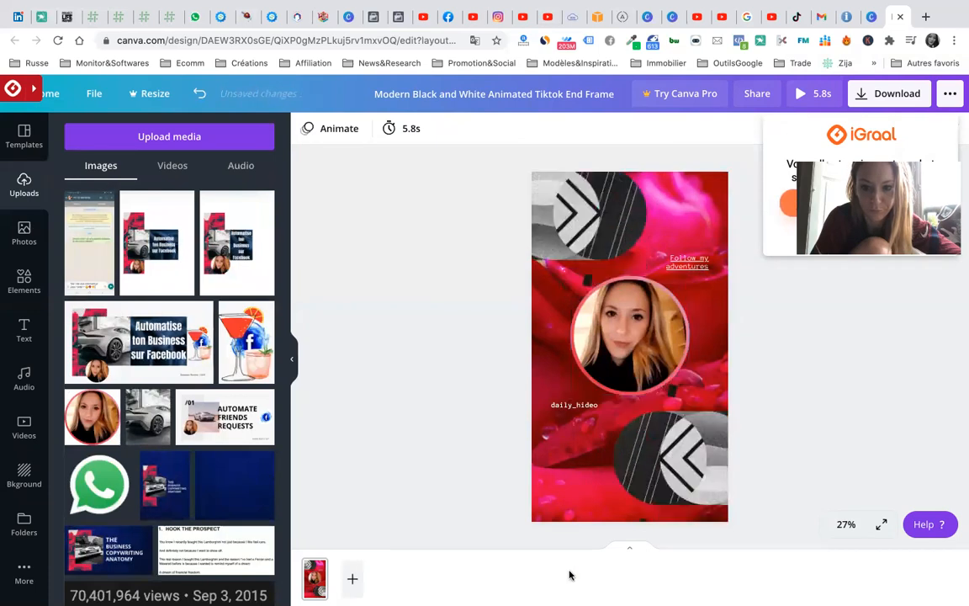
pyautogui.click(576, 240)
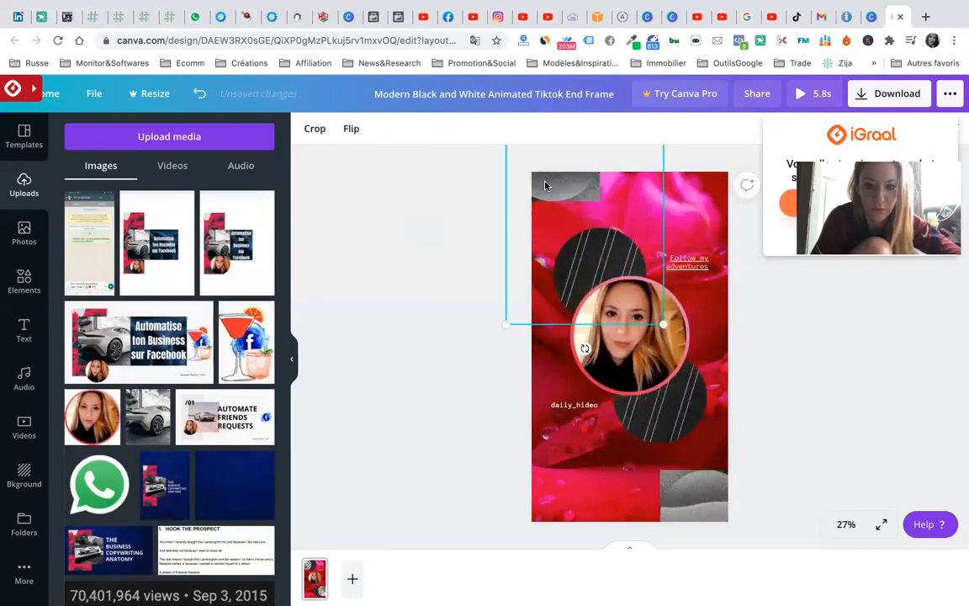
pyautogui.click(355, 132)
pyautogui.click(314, 129)
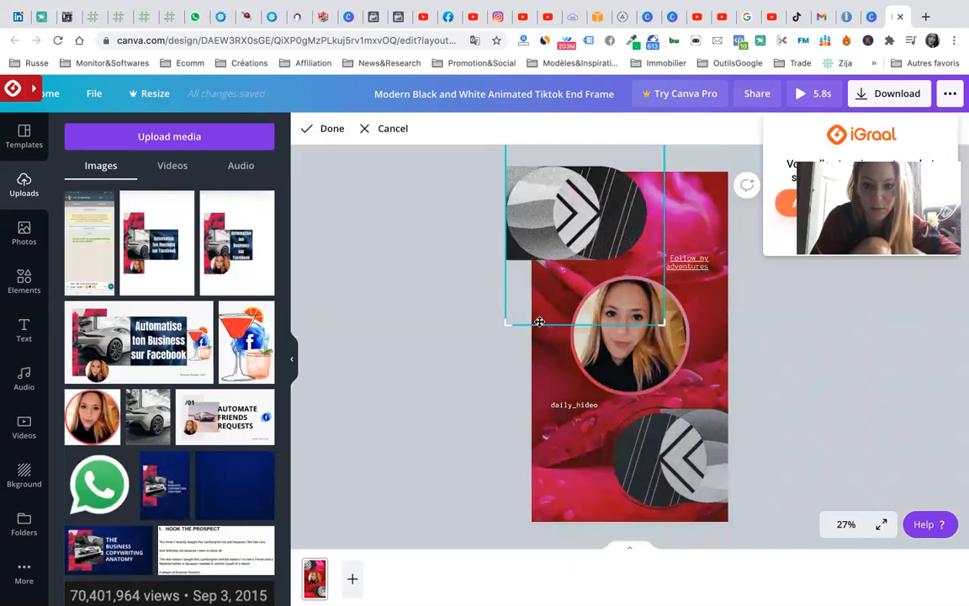
pyautogui.moveTo(521, 307); pyautogui.dragTo(533, 294)
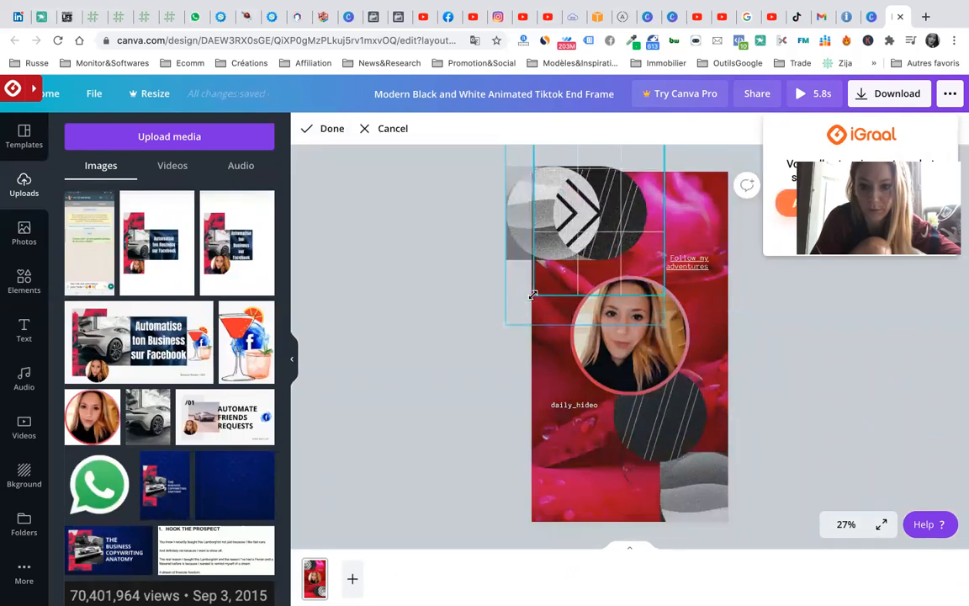
pyautogui.click(488, 375)
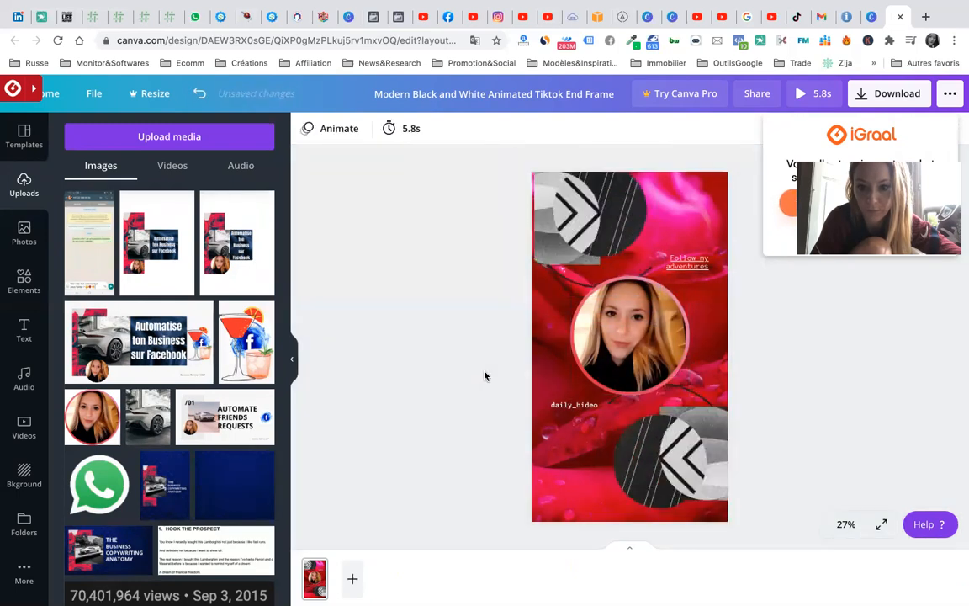
pyautogui.click(585, 237)
pyautogui.moveTo(585, 238); pyautogui.dragTo(574, 234)
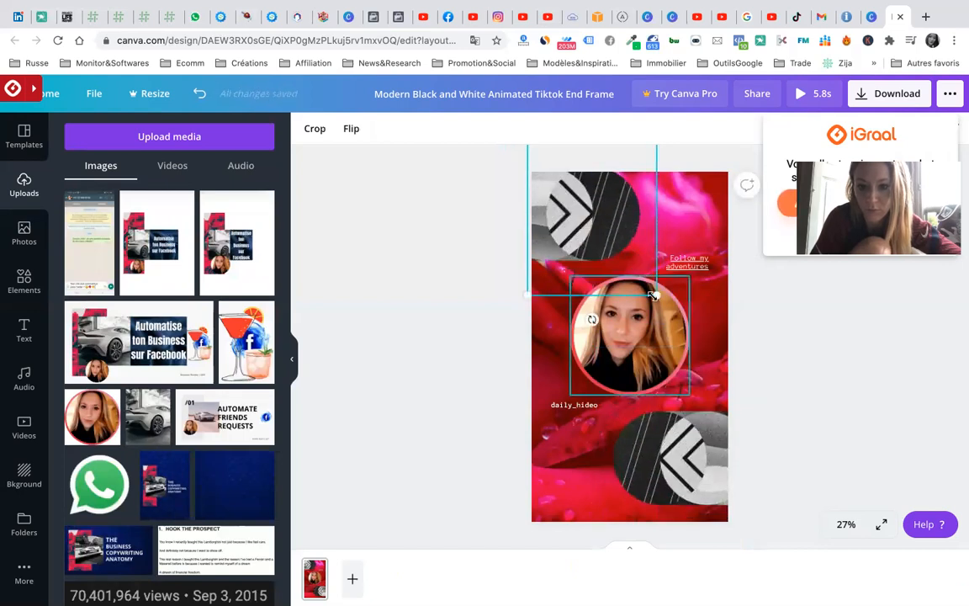
# - Enlarge the 'Follow my adventures' heading and move it toward the top right
pyautogui.click(862, 413)
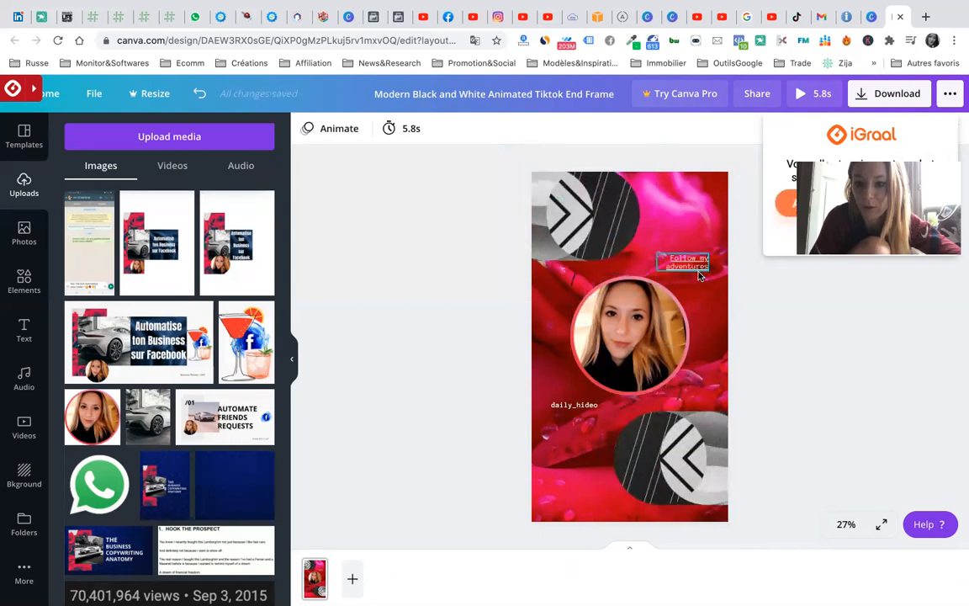
pyautogui.click(577, 407)
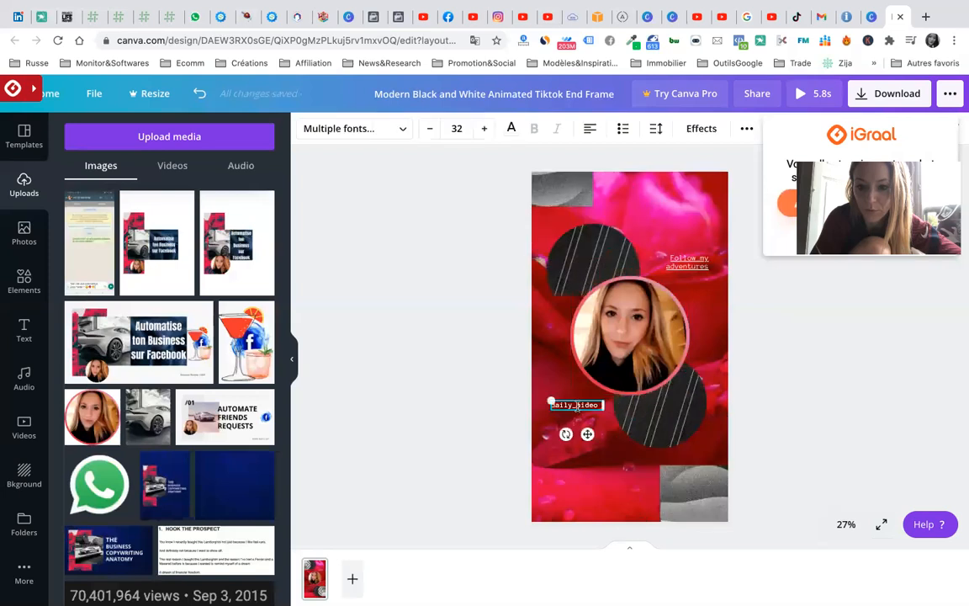
pyautogui.doubleClick(578, 407)
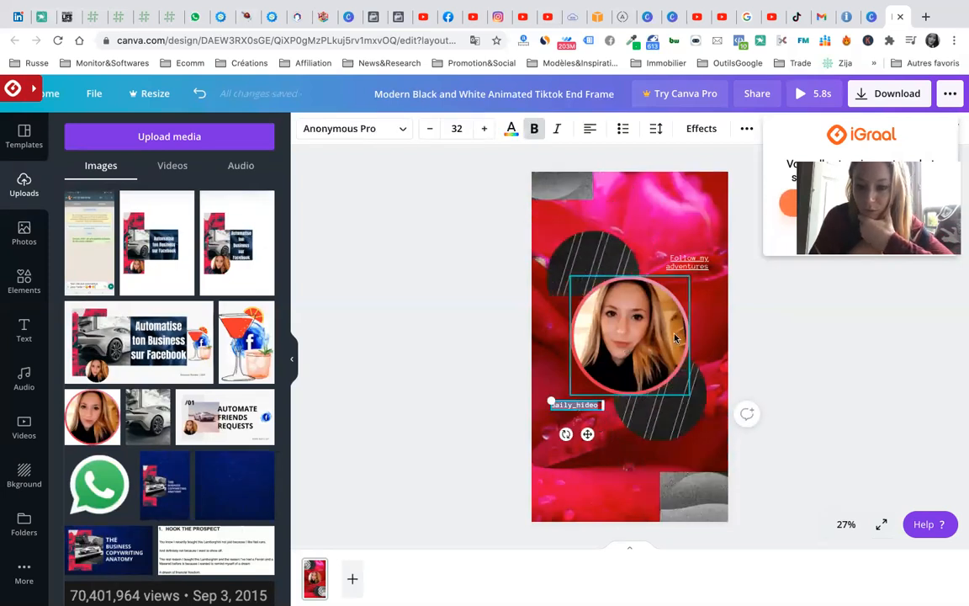
pyautogui.click(688, 259)
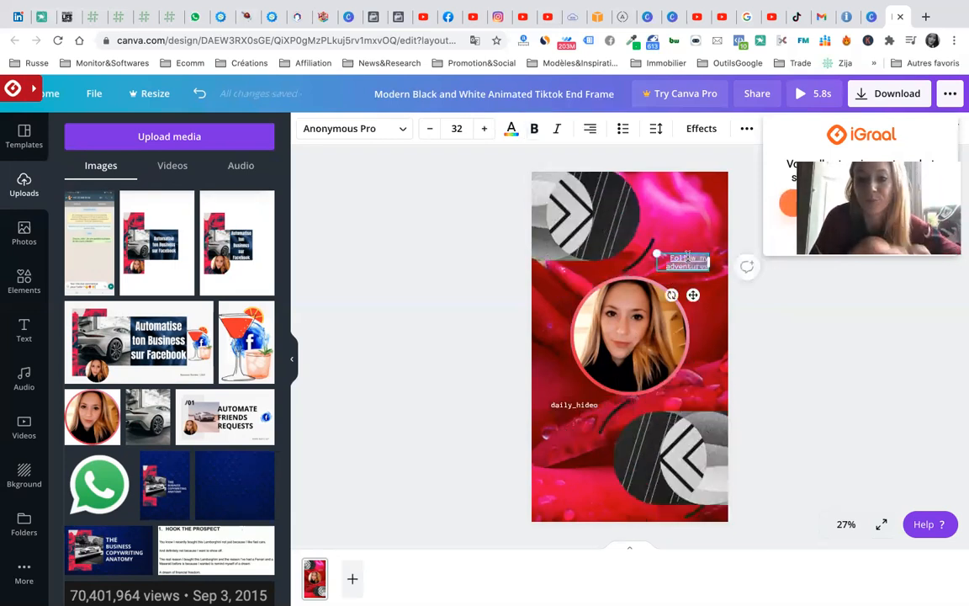
pyautogui.moveTo(655, 252); pyautogui.dragTo(609, 239)
pyautogui.moveTo(669, 295); pyautogui.dragTo(678, 242)
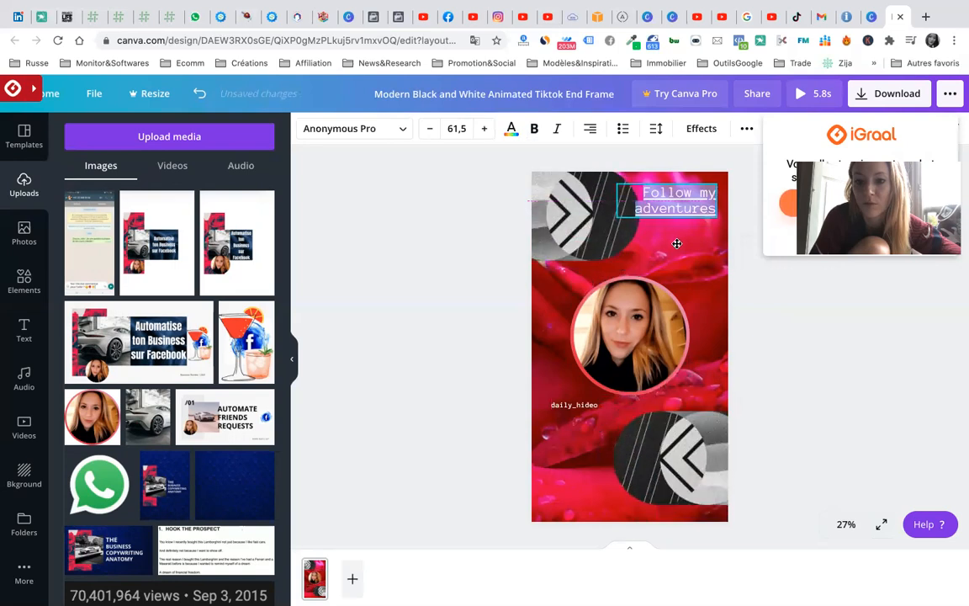
pyautogui.click(772, 305)
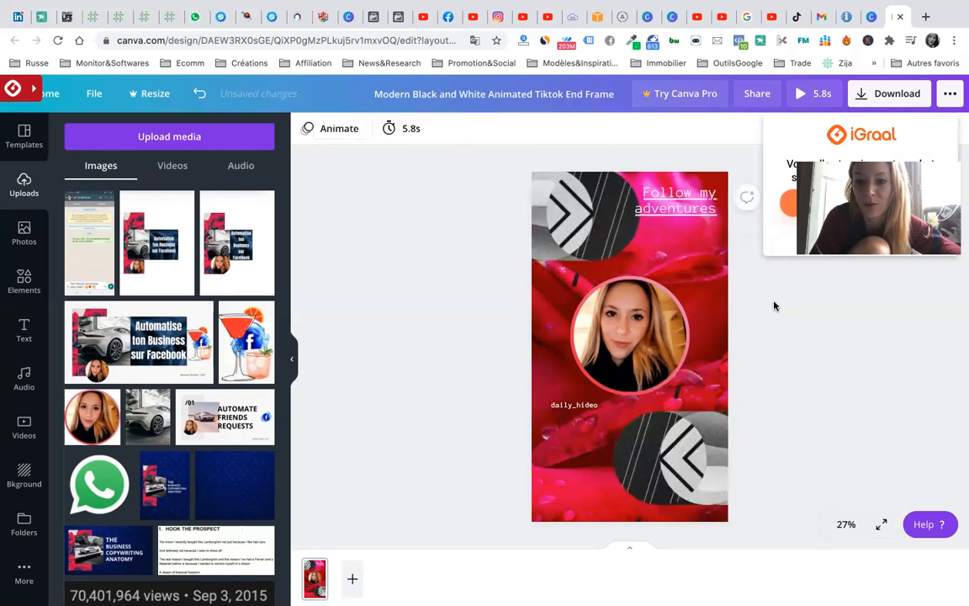
pyautogui.click(677, 199)
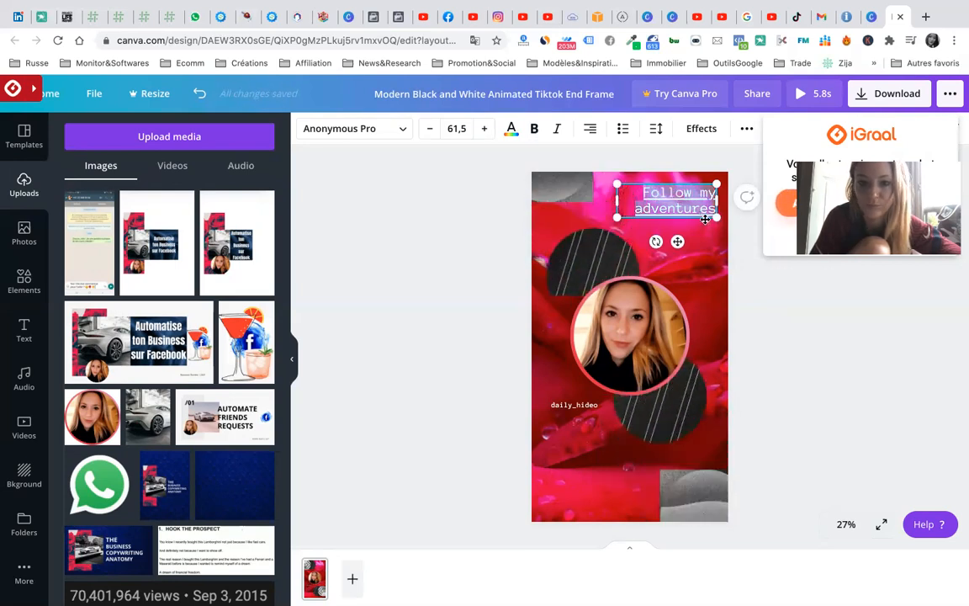
# - Keep the heading in Playfair Display after trying Anton, and set its size to 100
pyautogui.click(400, 134)
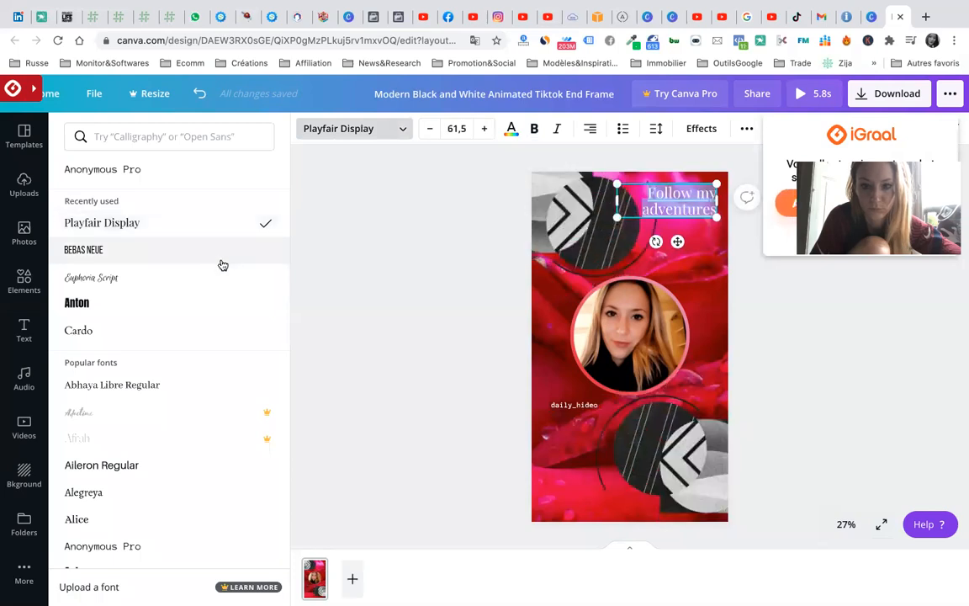
pyautogui.click(213, 308)
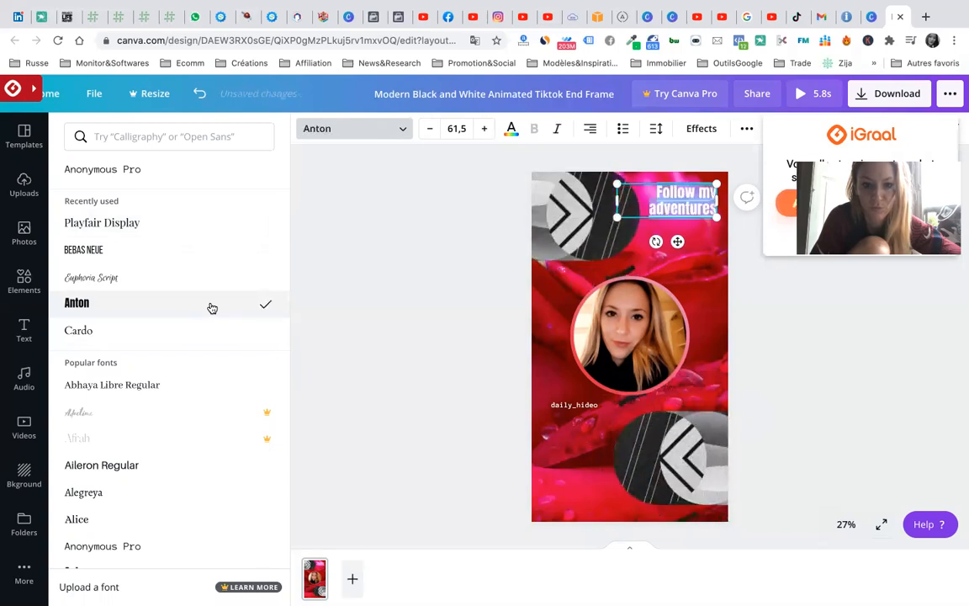
pyautogui.click(182, 223)
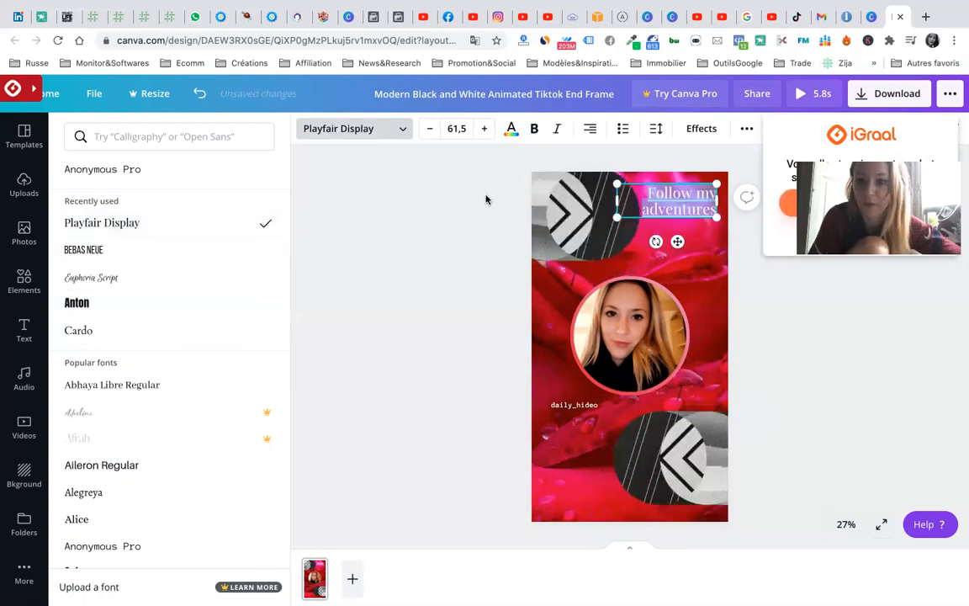
pyautogui.click(487, 128)
pyautogui.click(486, 128)
pyautogui.click(486, 128)
pyautogui.click(486, 128)
pyautogui.click(486, 127)
pyautogui.click(486, 128)
pyautogui.click(487, 128)
pyautogui.click(487, 128)
pyautogui.click(487, 127)
pyautogui.click(486, 128)
pyautogui.click(486, 128)
pyautogui.click(486, 128)
pyautogui.click(486, 128)
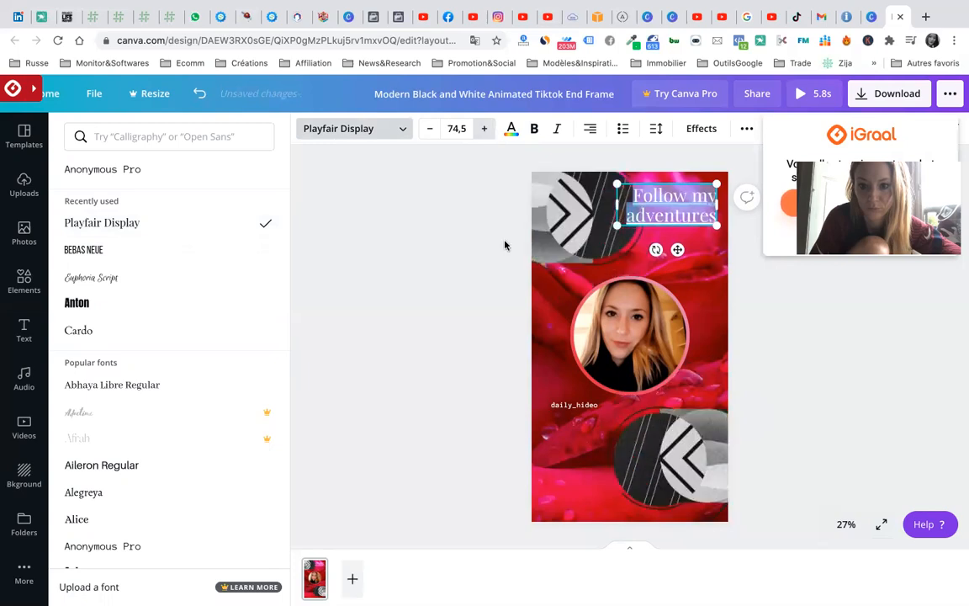
pyautogui.click(469, 128)
pyautogui.write('100')
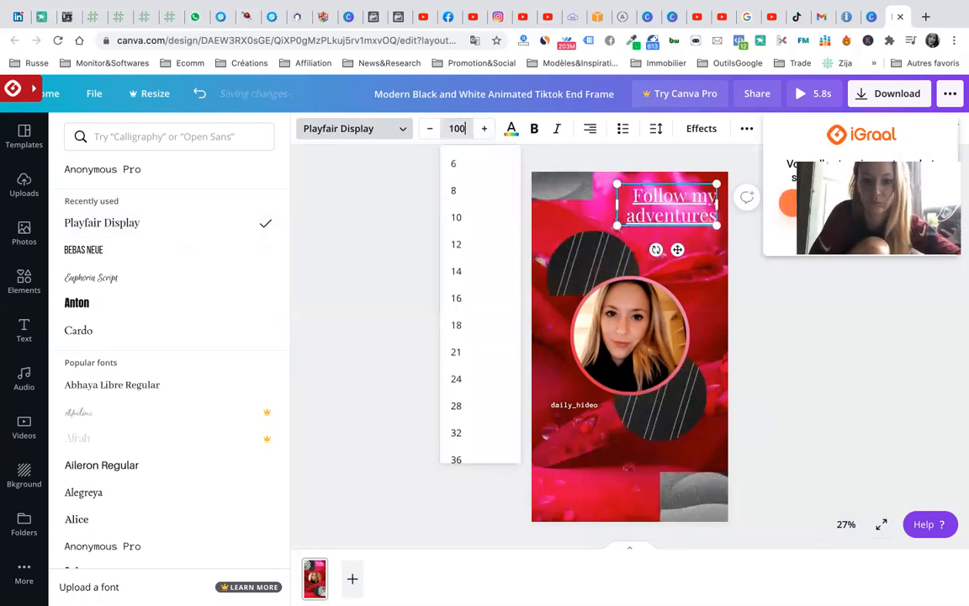
pyautogui.press('Return')
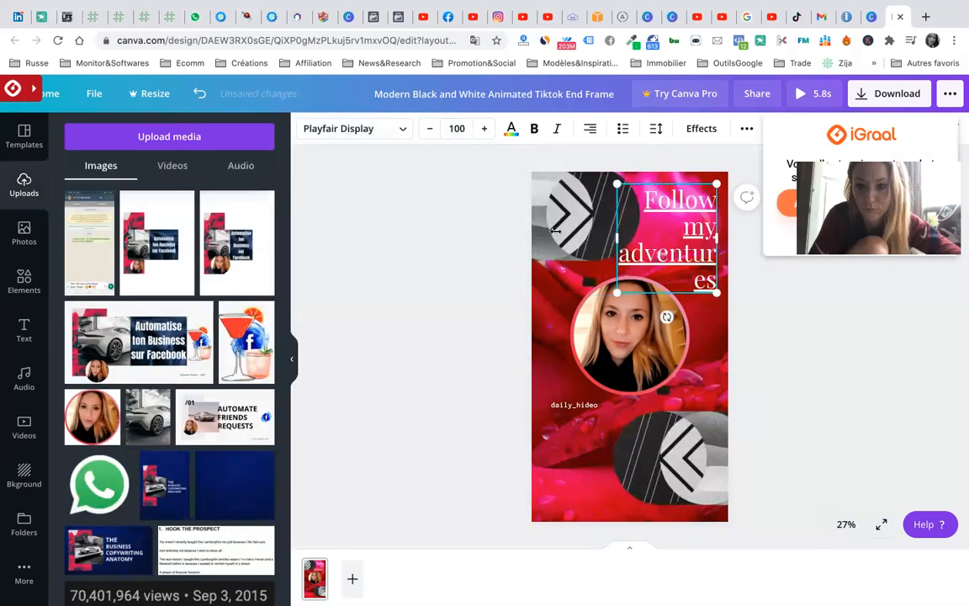
# - Widen the heading box to the canvas's left edge and select its whole text
pyautogui.moveTo(619, 238); pyautogui.dragTo(534, 229)
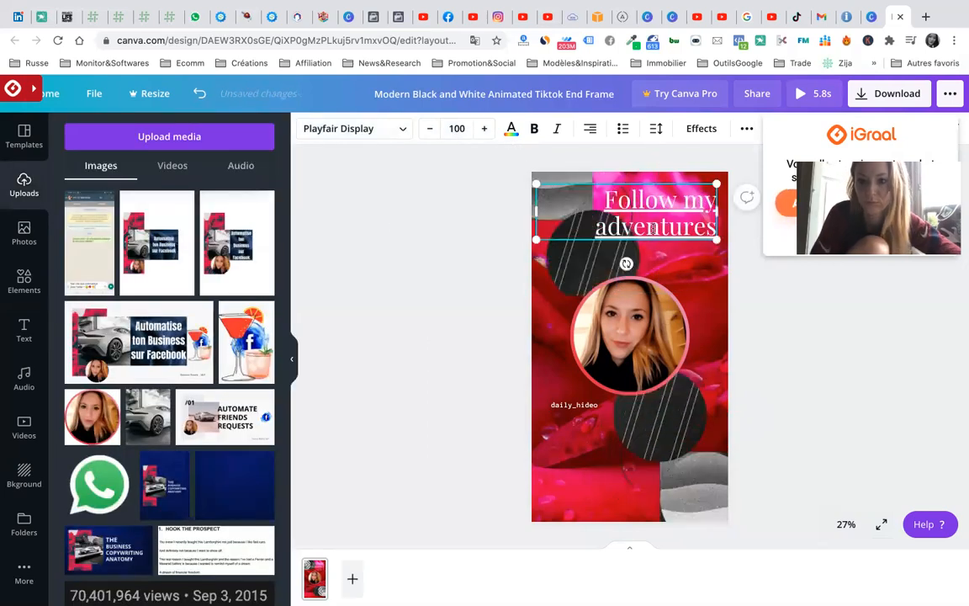
pyautogui.click(821, 350)
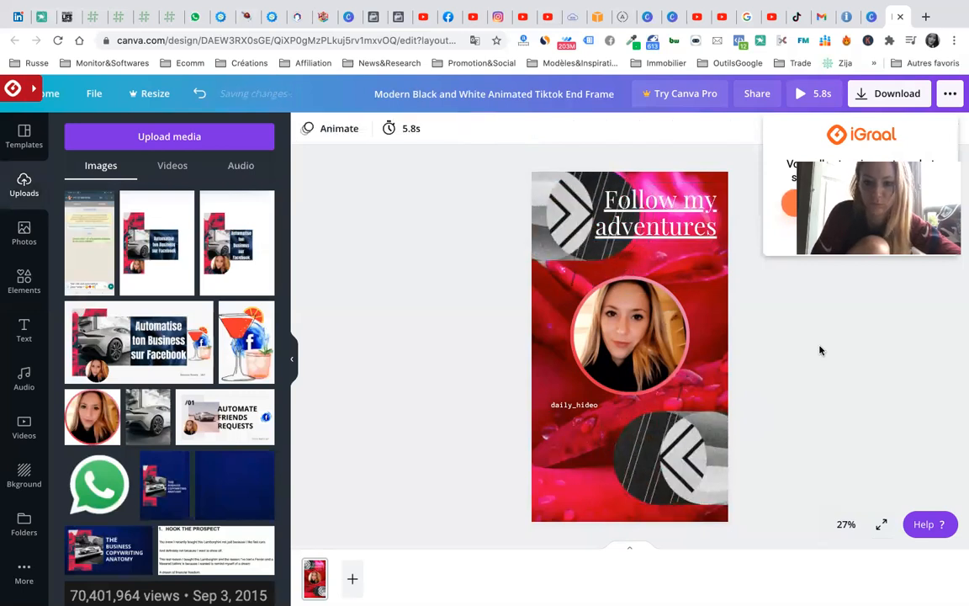
pyautogui.click(658, 211)
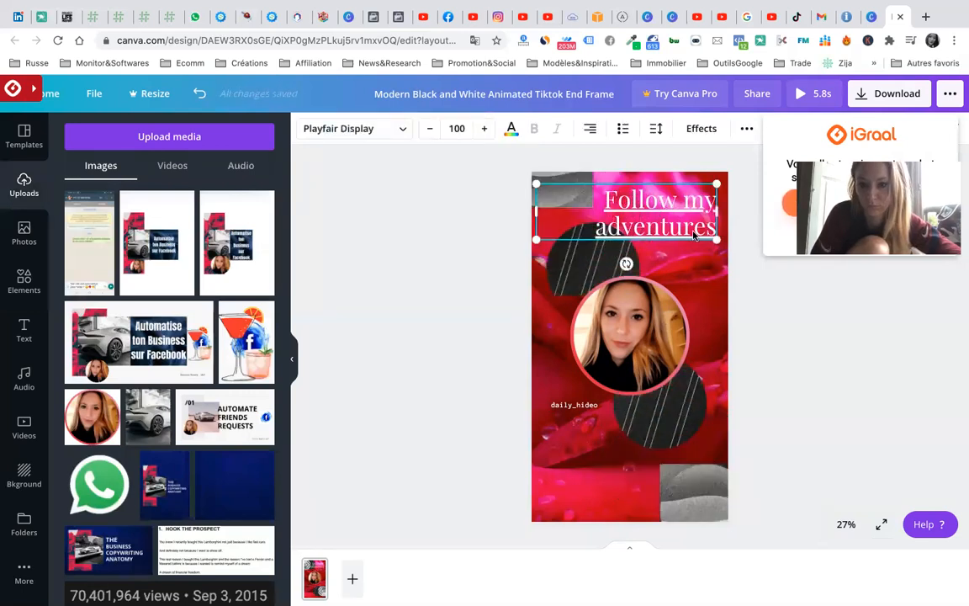
pyautogui.click(691, 227)
pyautogui.click(608, 200)
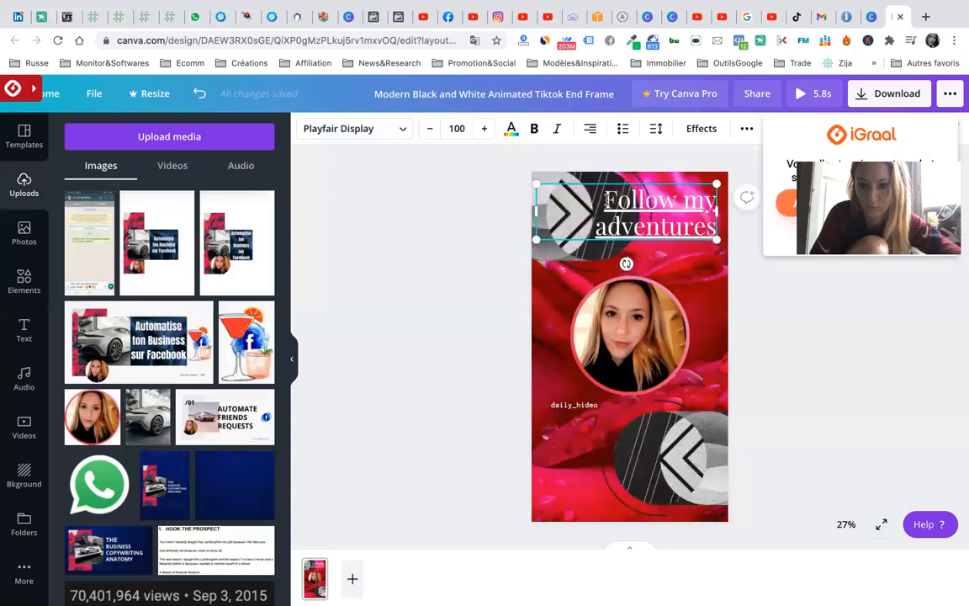
pyautogui.moveTo(606, 199); pyautogui.dragTo(712, 223)
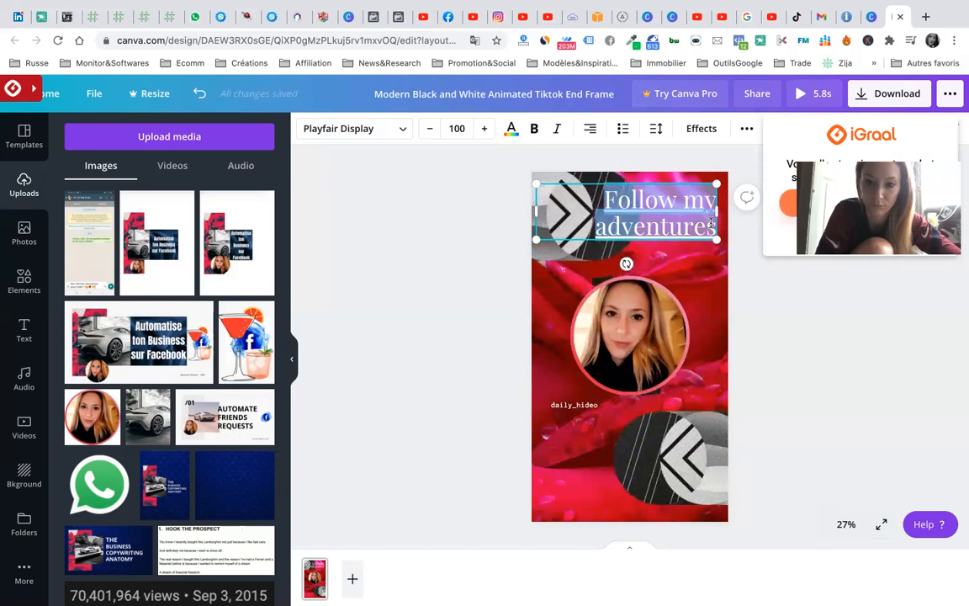
# - Replace the heading with a draft French slogan about the latest marketing news and hacks
pyautogui.write('T')
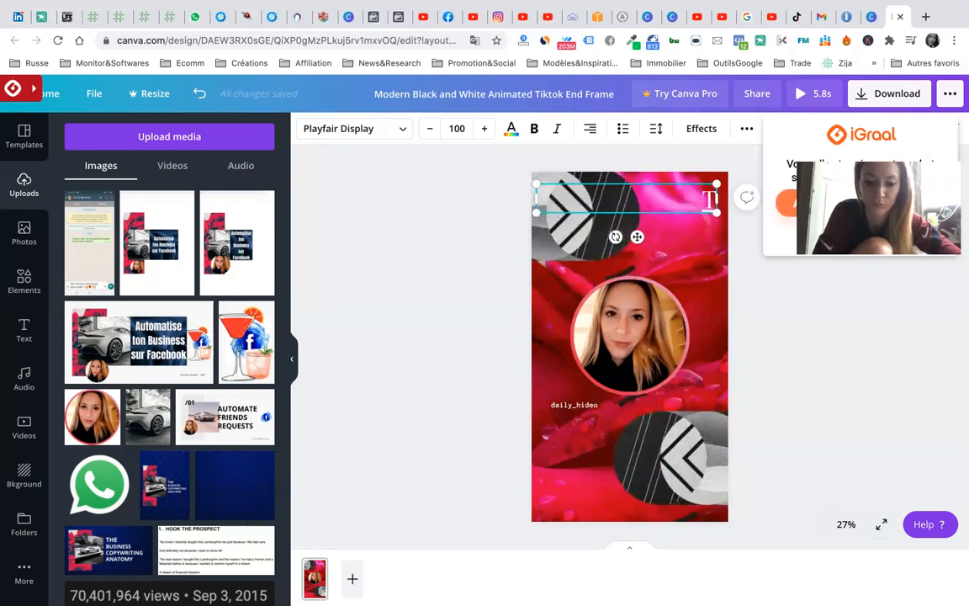
pyautogui.press('BackSpace')
pyautogui.write('Les meilleurs conseils')
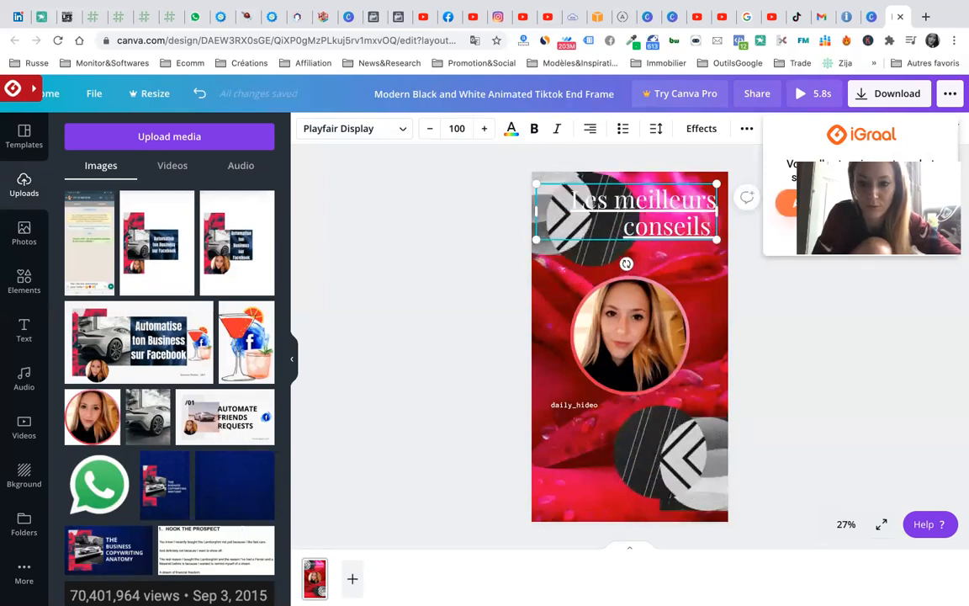
pyautogui.write(' e')
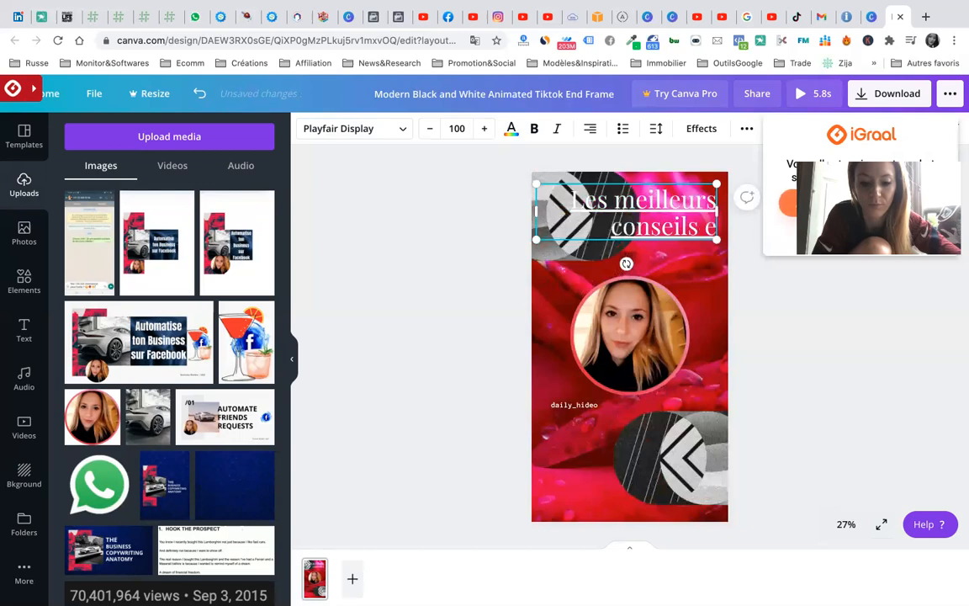
pyautogui.write('n MARKETINF')
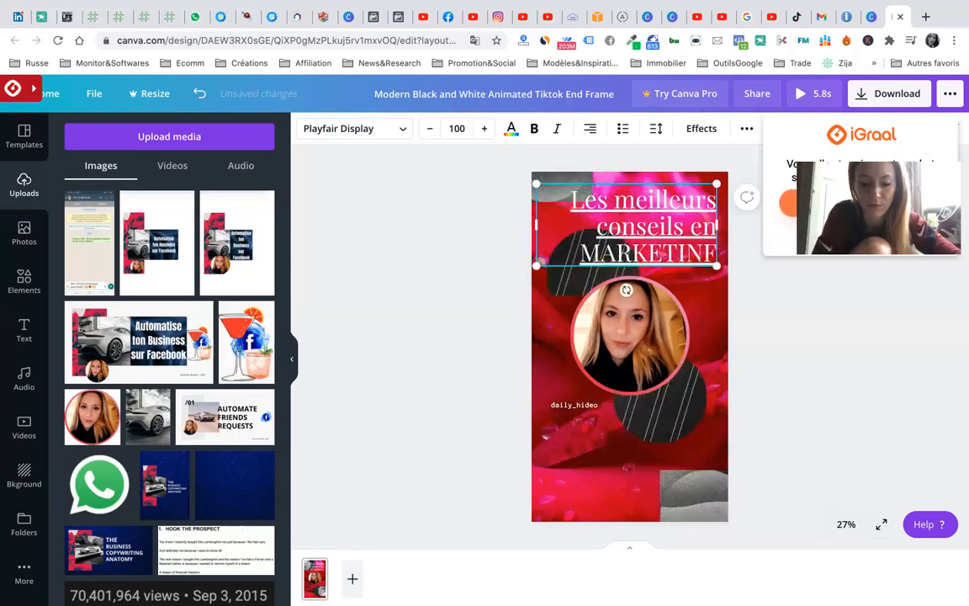
pyautogui.press('BackSpace')
pyautogui.press('BackSpace')
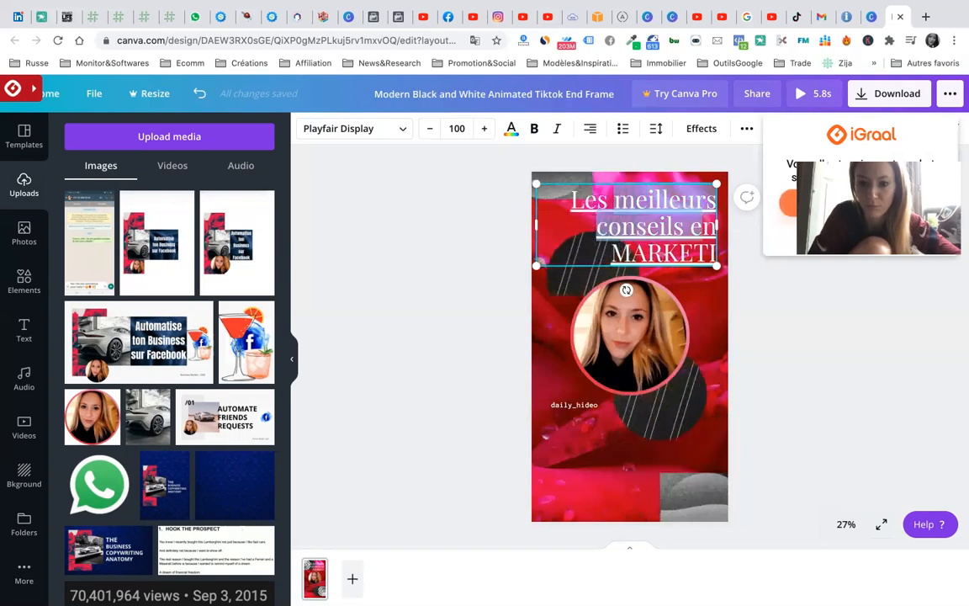
pyautogui.press('BackSpace')
pyautogui.write('Derniè')
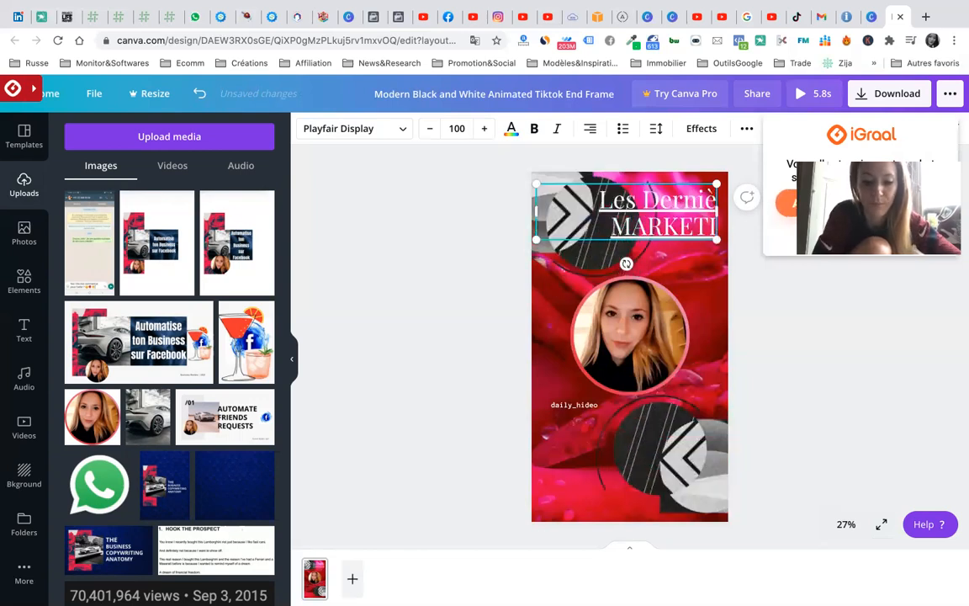
pyautogui.write('res Nouveautés')
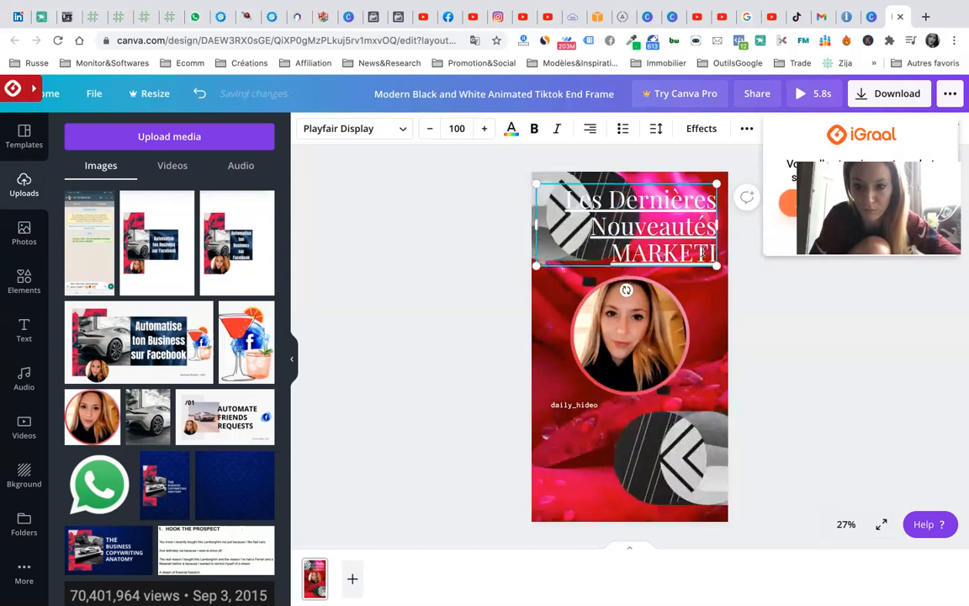
pyautogui.write('et')
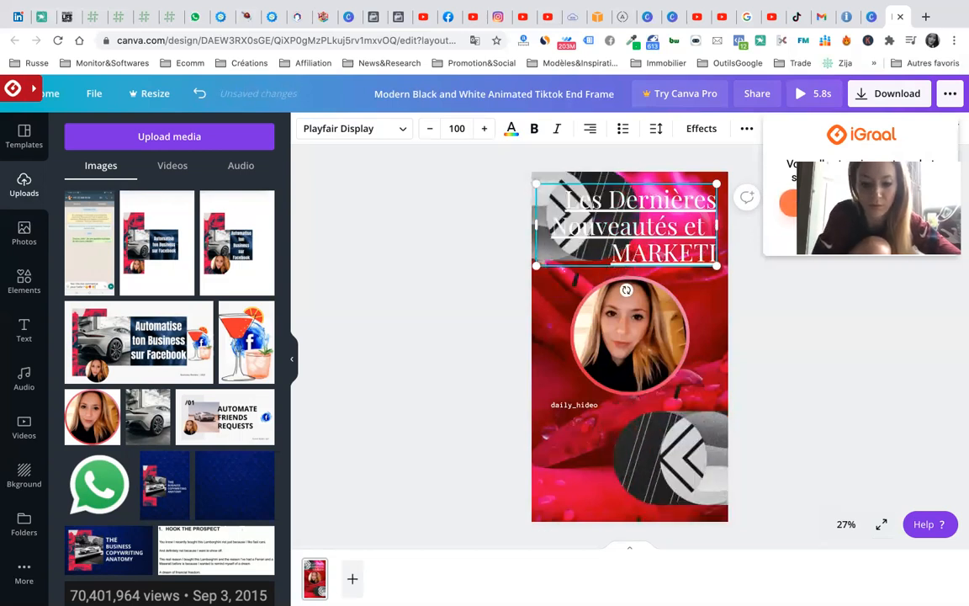
pyautogui.write(' Hacks')
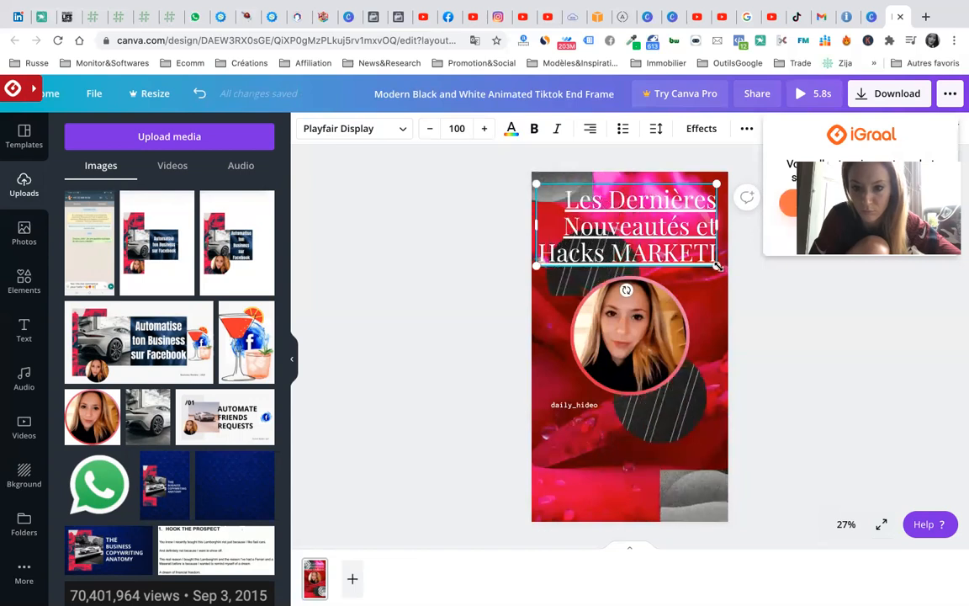
# - Select all heading lines and retype them as 'ENTREPRENUR'
pyautogui.doubleClick(646, 239)
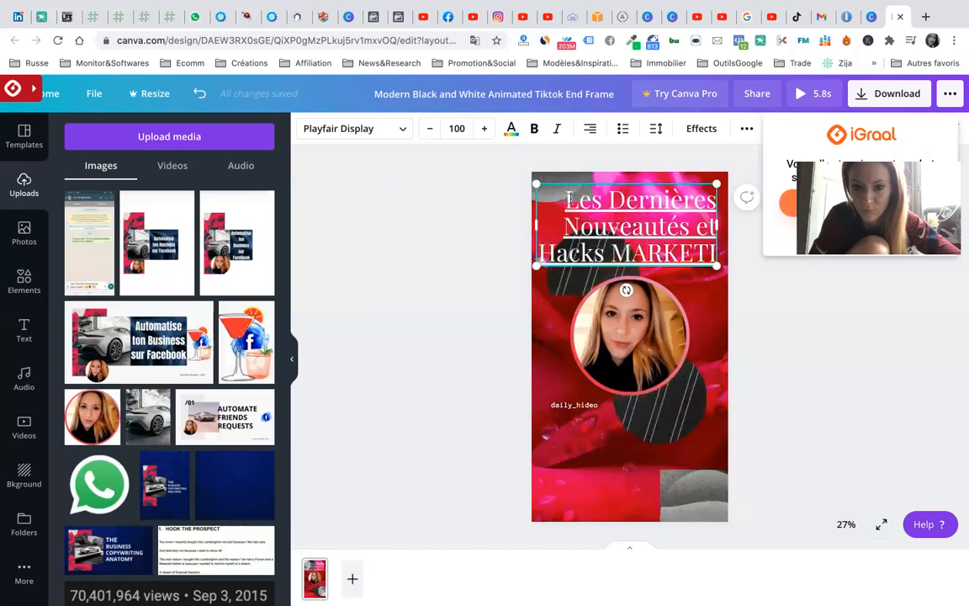
pyautogui.doubleClick(676, 226)
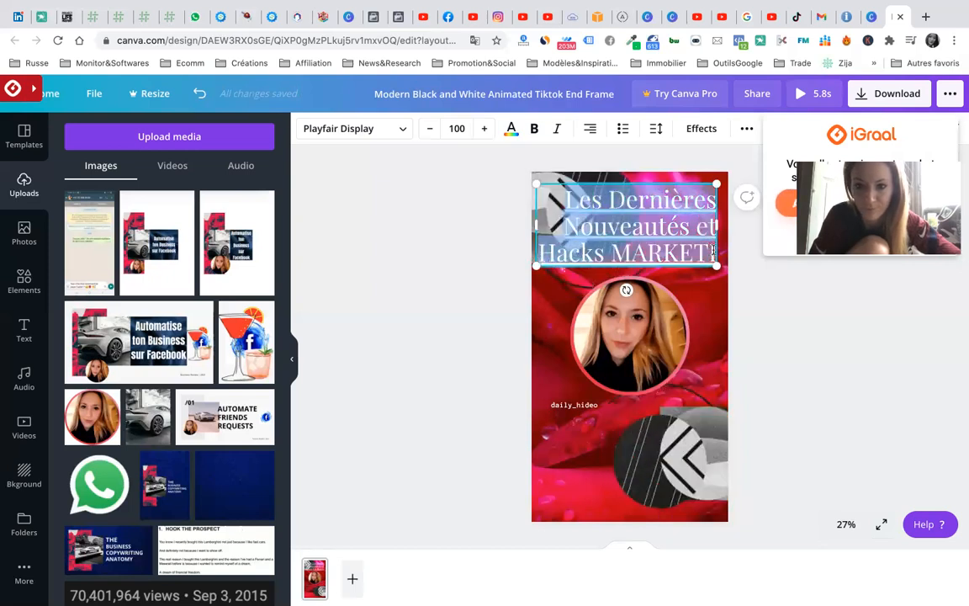
pyautogui.write('ENTREPRENUR')
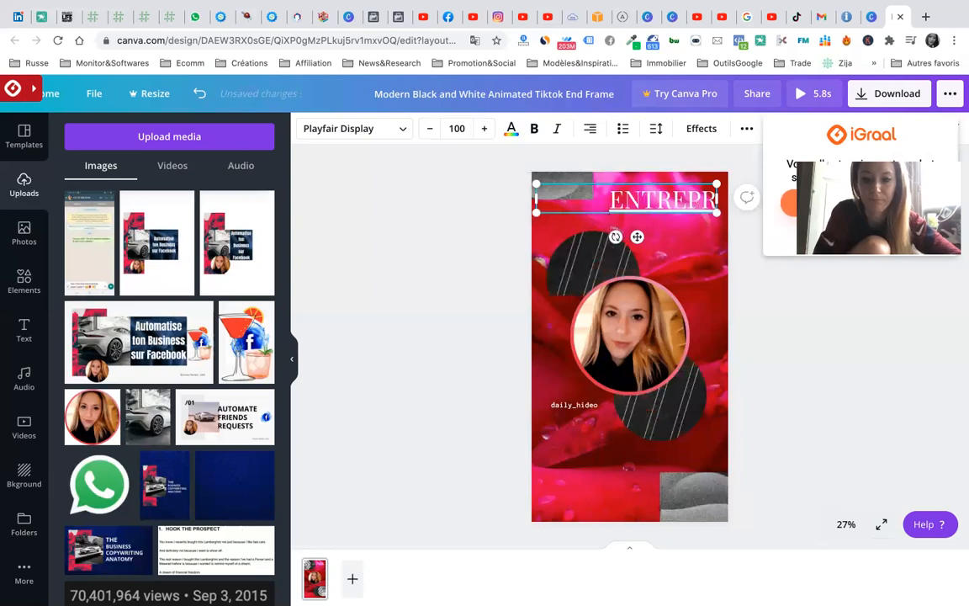
# - Correct the heading to 'ENTREPRENEUR ?' and set its size to 88 so it fits one line
pyautogui.press('BackSpace')
pyautogui.press('BackSpace')
pyautogui.write('EUR ?')
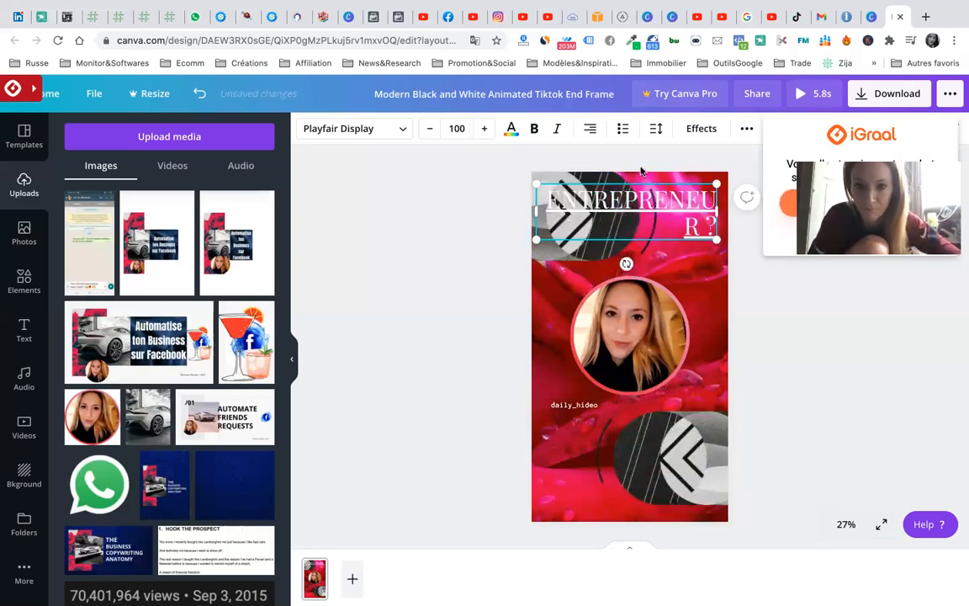
pyautogui.click(430, 133)
pyautogui.click(430, 133)
pyautogui.click(431, 134)
pyautogui.click(431, 134)
pyautogui.click(431, 135)
pyautogui.click(430, 134)
pyautogui.click(431, 135)
pyautogui.click(431, 135)
pyautogui.click(431, 134)
pyautogui.click(431, 135)
pyautogui.click(431, 134)
pyautogui.click(431, 135)
pyautogui.click(431, 134)
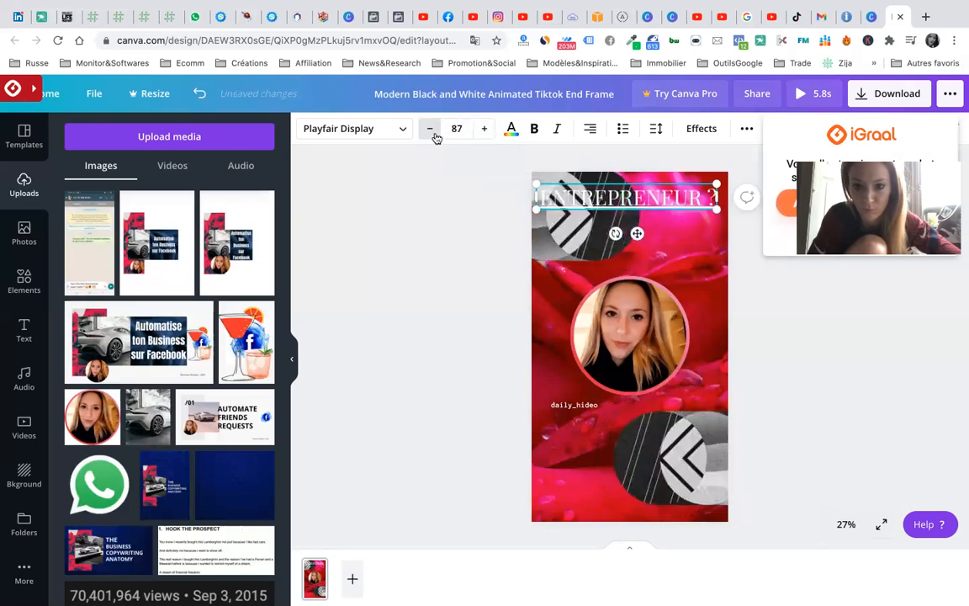
pyautogui.click(481, 129)
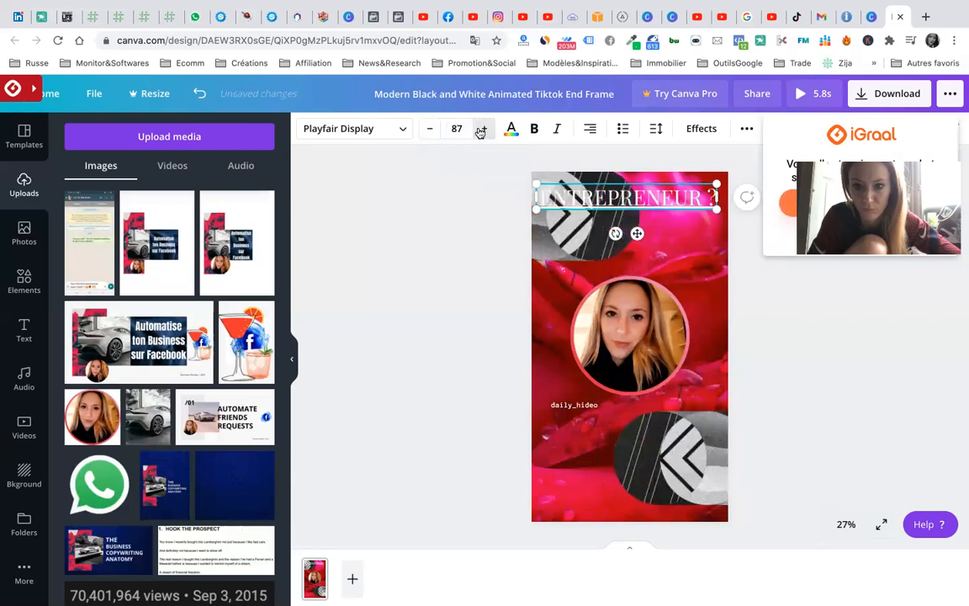
# - Add 'Suis-moi' on a second line beneath the heading
pyautogui.click(682, 262)
pyautogui.click(711, 197)
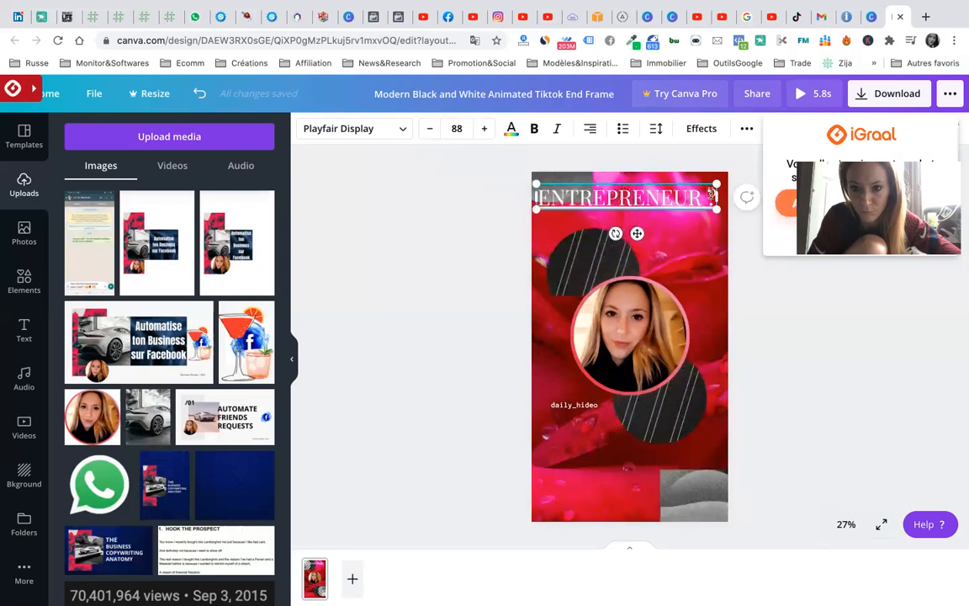
pyautogui.press('Return')
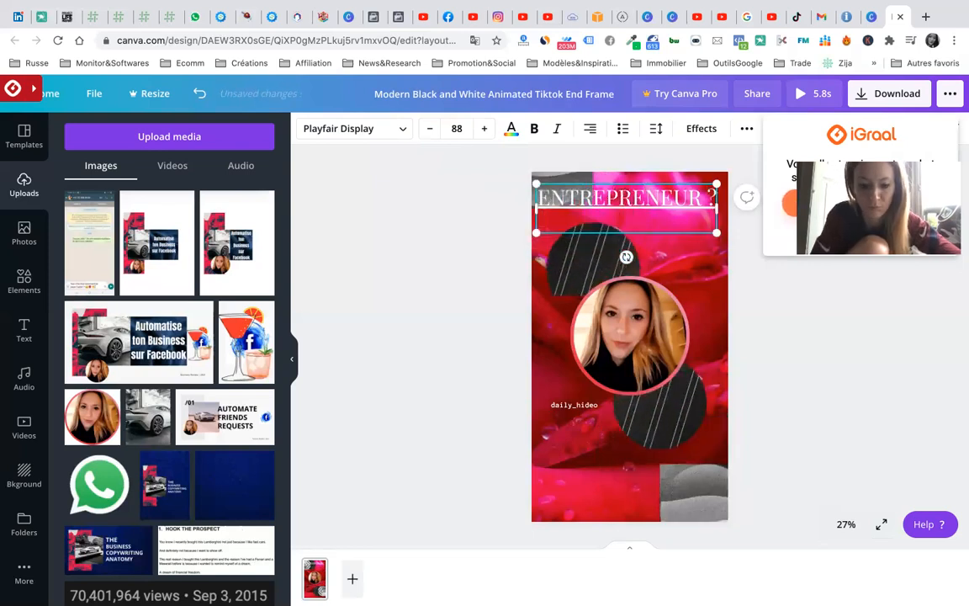
pyautogui.write('Suis')
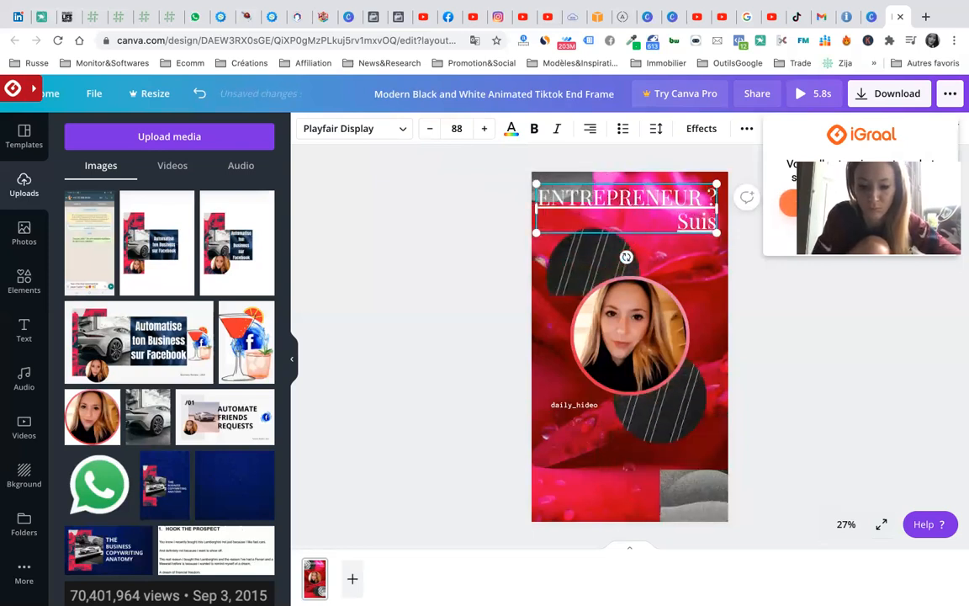
pyautogui.write('-moi')
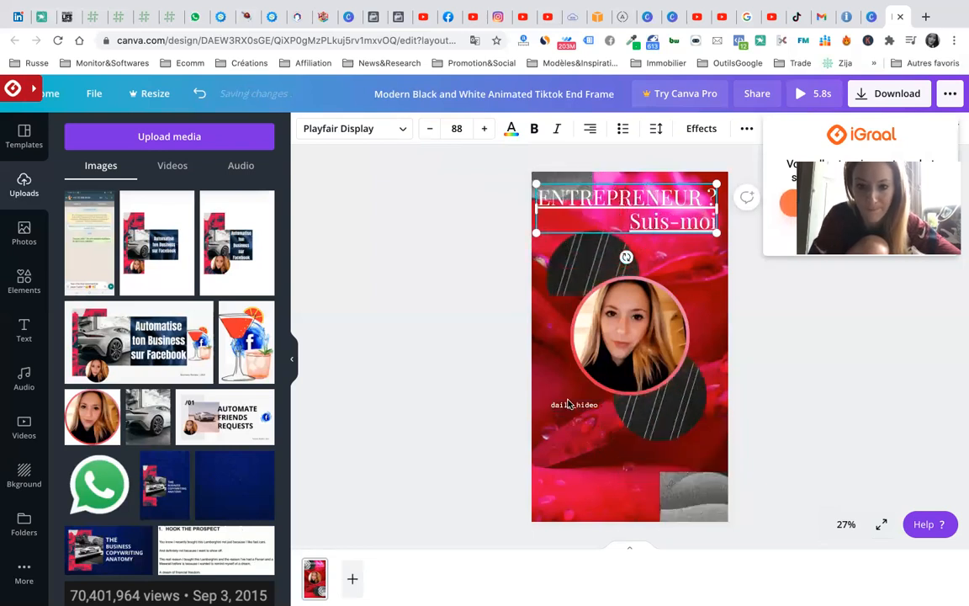
pyautogui.click(569, 404)
# - Change the caption to 'Hacks Marketing chaque semaine' and enlarge its text box
pyautogui.doubleClick(567, 404)
pyautogui.write('black')
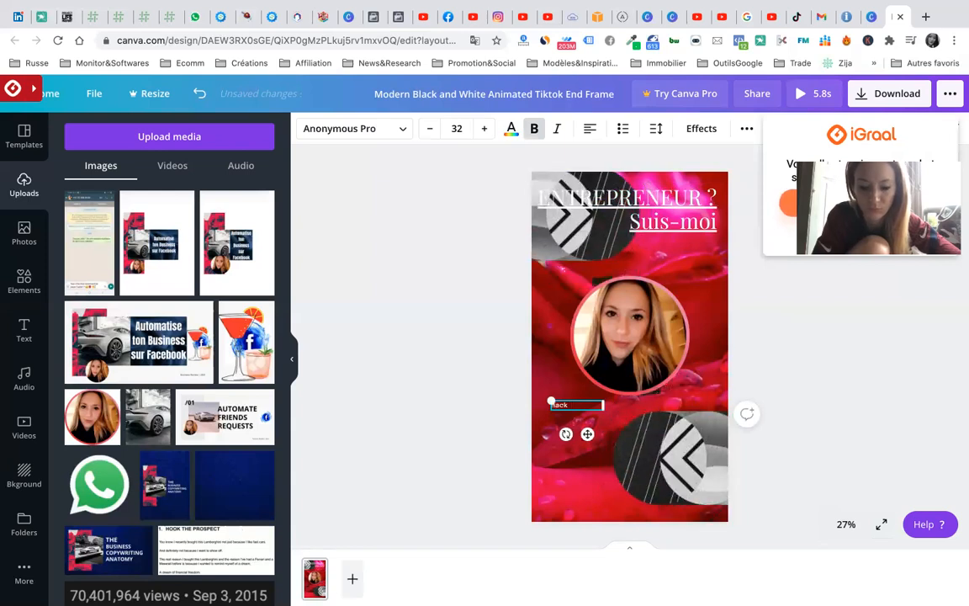
pyautogui.write(' Marketing')
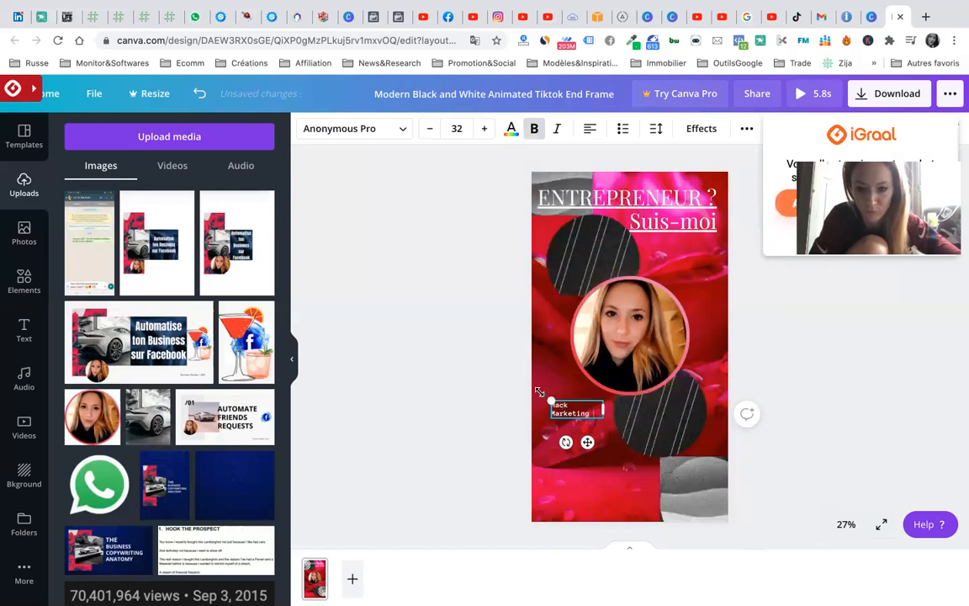
pyautogui.moveTo(536, 392); pyautogui.dragTo(519, 386)
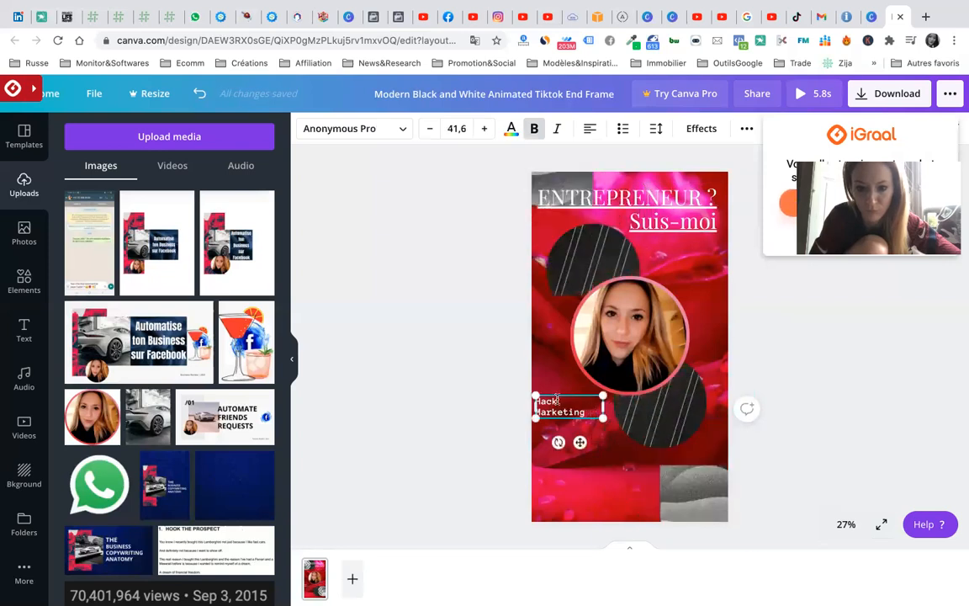
pyautogui.write('s')
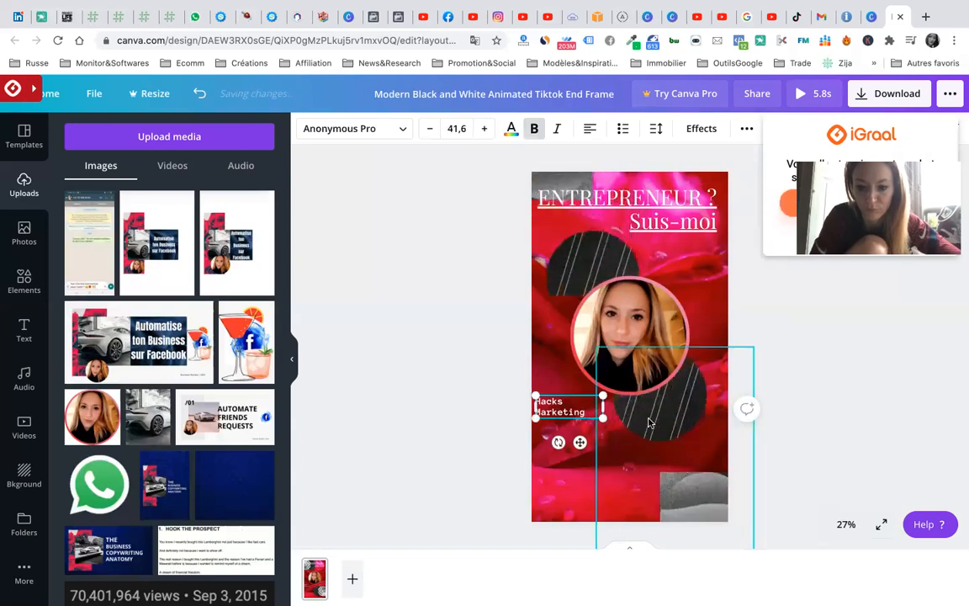
pyautogui.write(' Marketing Di')
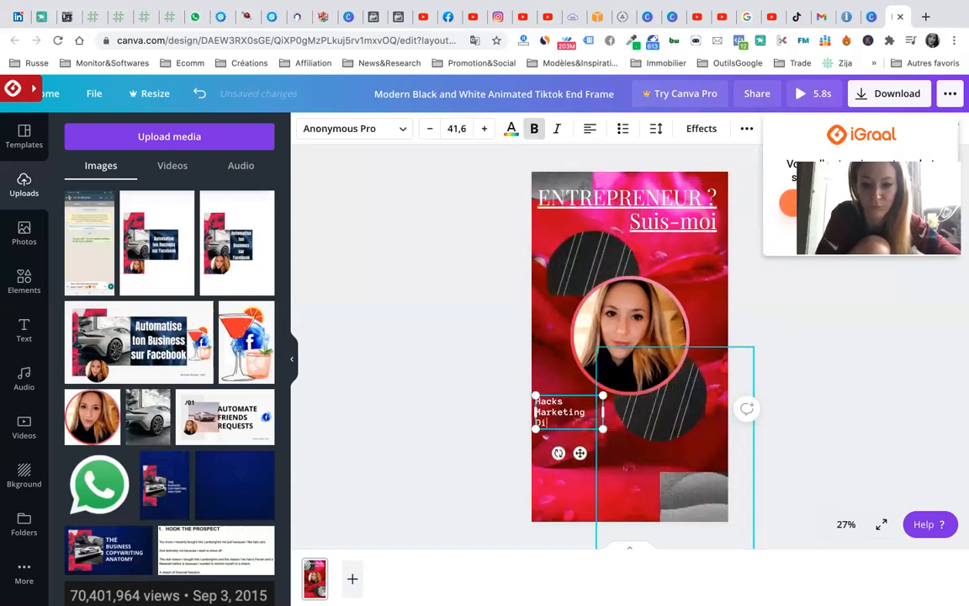
pyautogui.write('rectement')
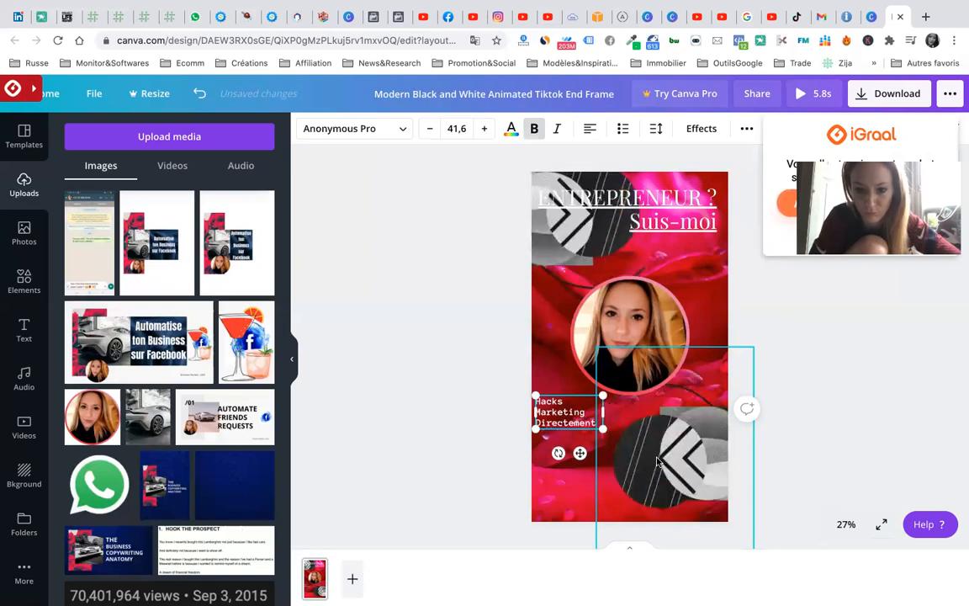
pyautogui.doubleClick(563, 424)
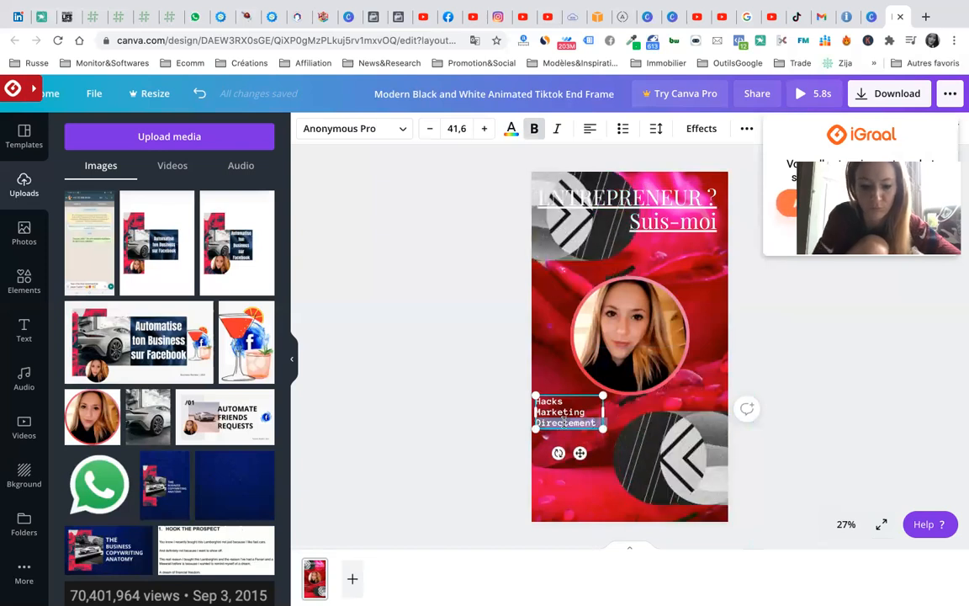
pyautogui.write('chaque sem')
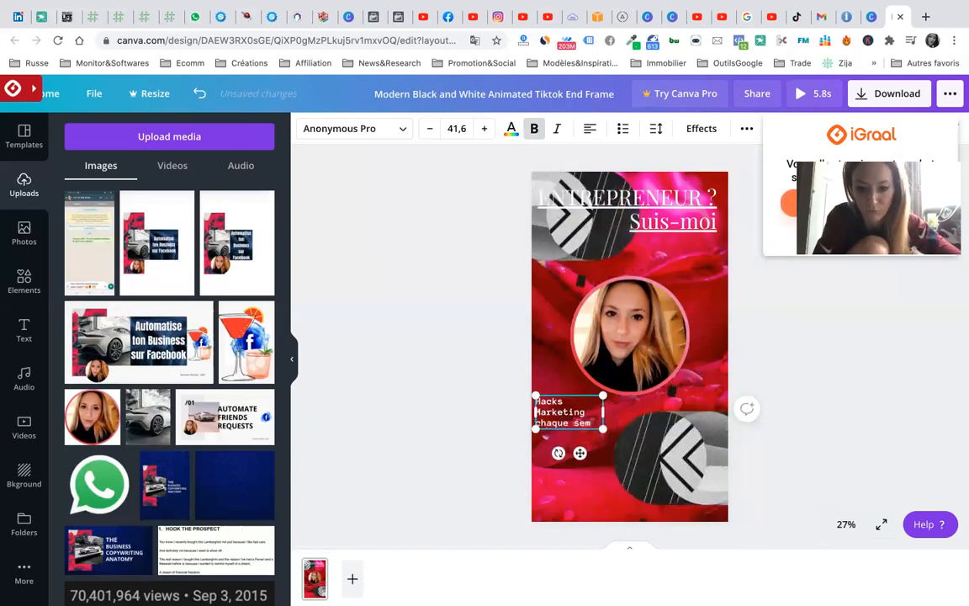
pyautogui.write('aine')
pyautogui.click(584, 489)
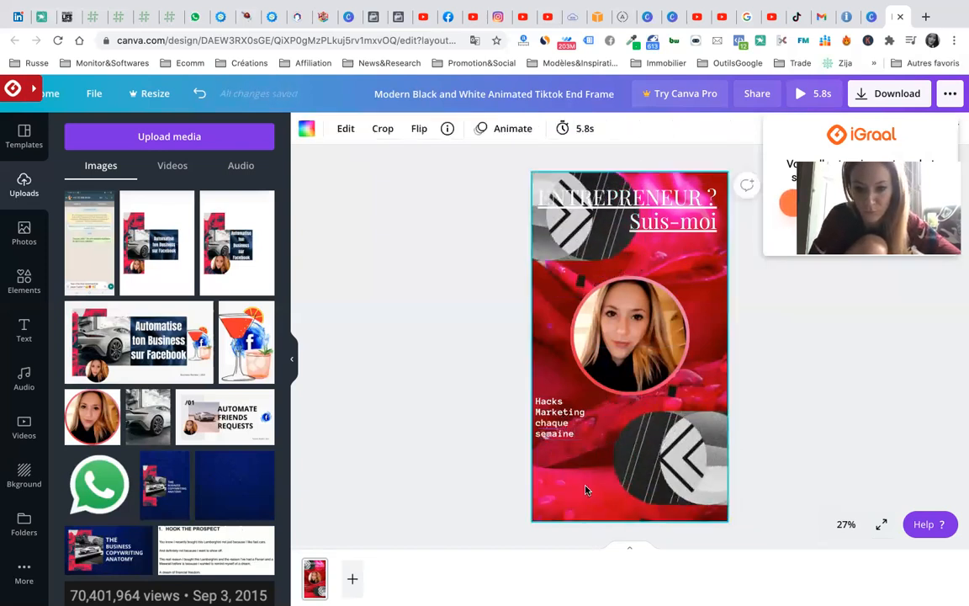
# - Position the caption just left of the lower circle
pyautogui.click(539, 405)
pyautogui.moveTo(539, 405); pyautogui.dragTo(553, 421)
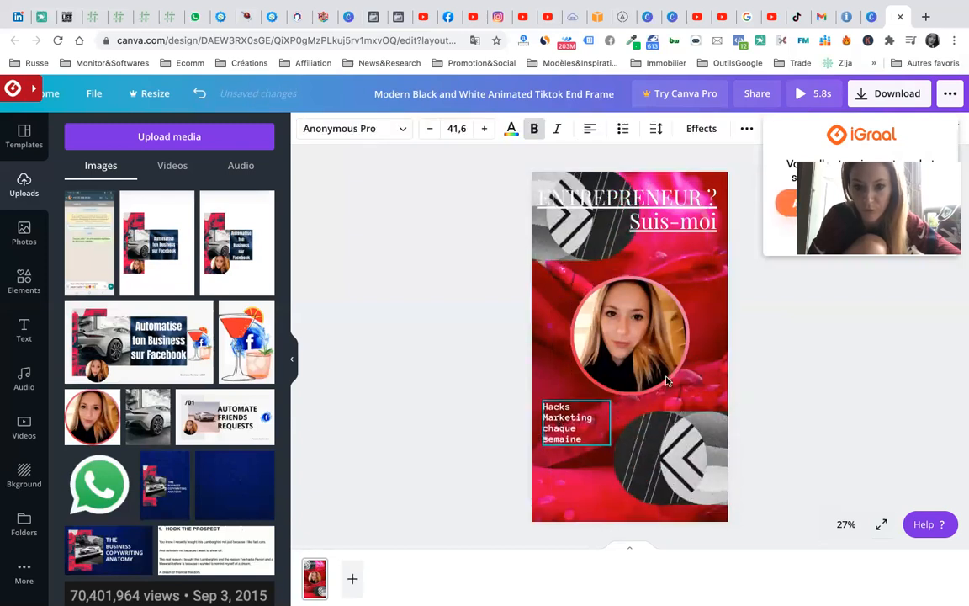
pyautogui.click(762, 384)
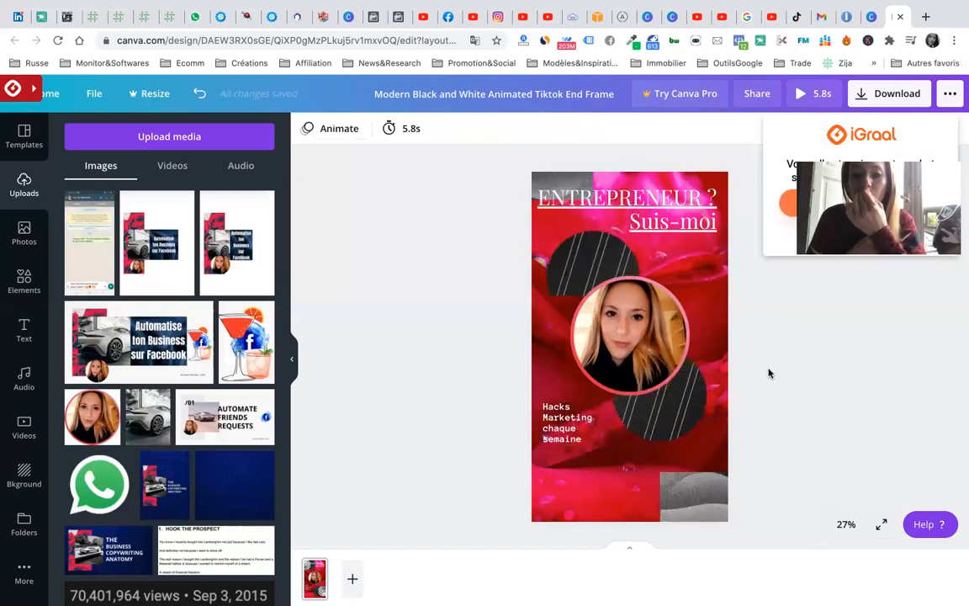
pyautogui.click(578, 439)
pyautogui.moveTo(577, 440); pyautogui.dragTo(569, 413)
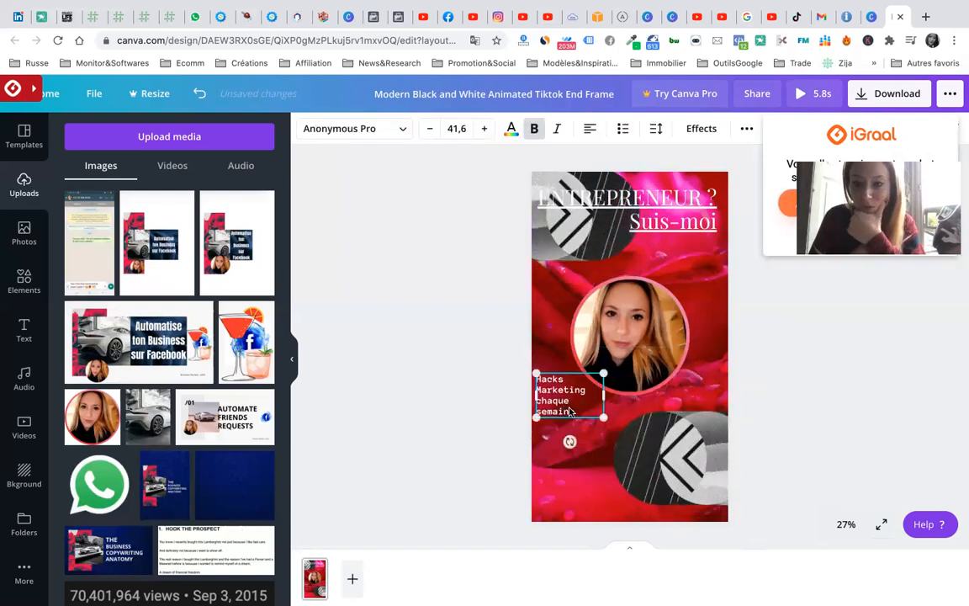
pyautogui.click(805, 379)
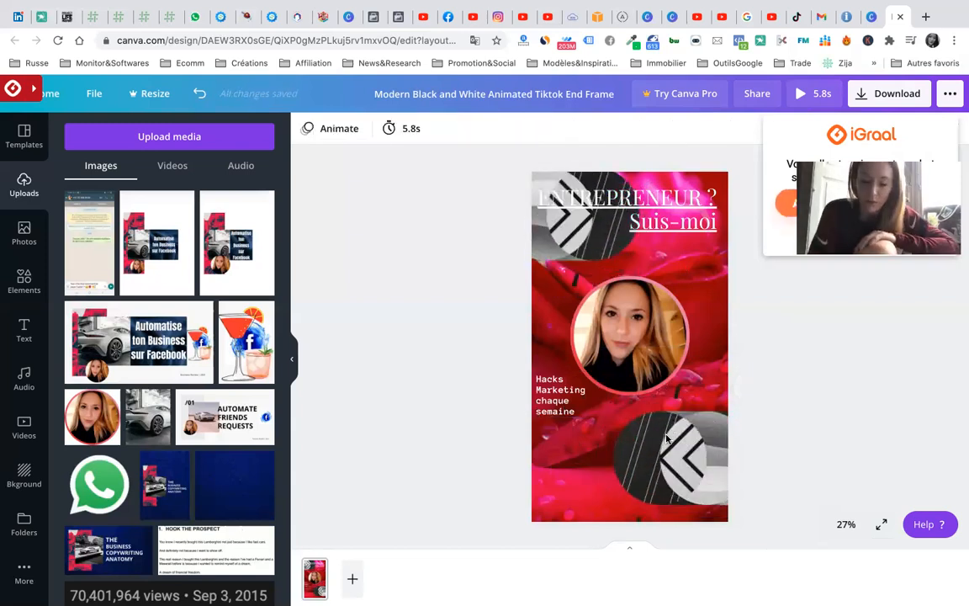
pyautogui.moveTo(555, 391); pyautogui.dragTo(556, 381)
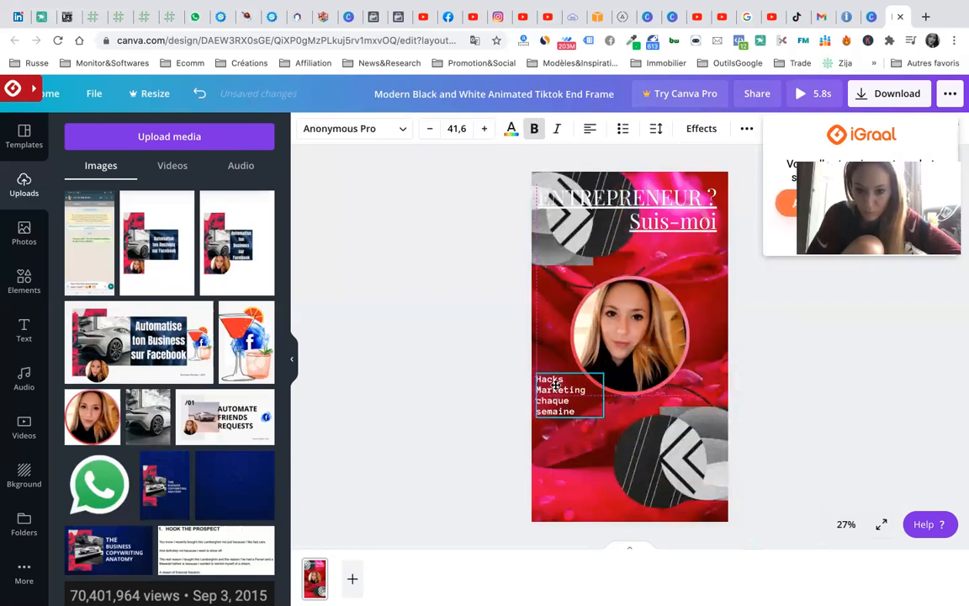
pyautogui.click(823, 372)
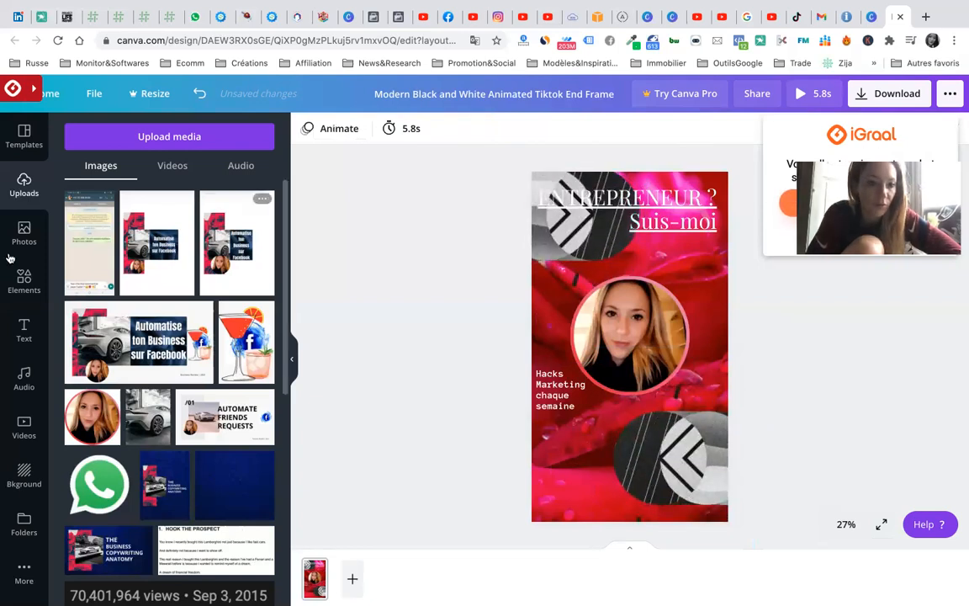
# - Open Canva's audio library and preview the Video Game Blockbuster track at lower volume
pyautogui.click(25, 378)
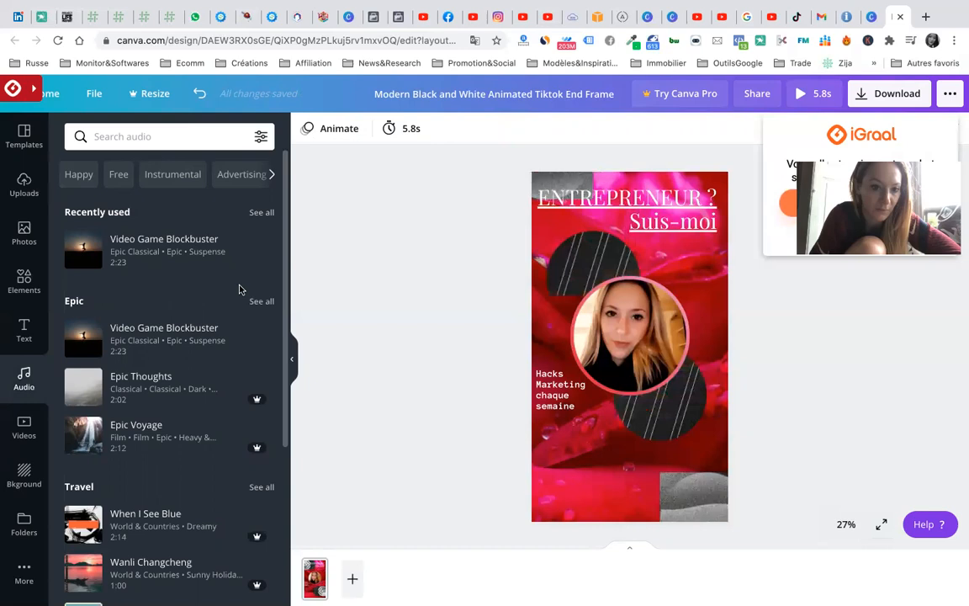
pyautogui.click(85, 250)
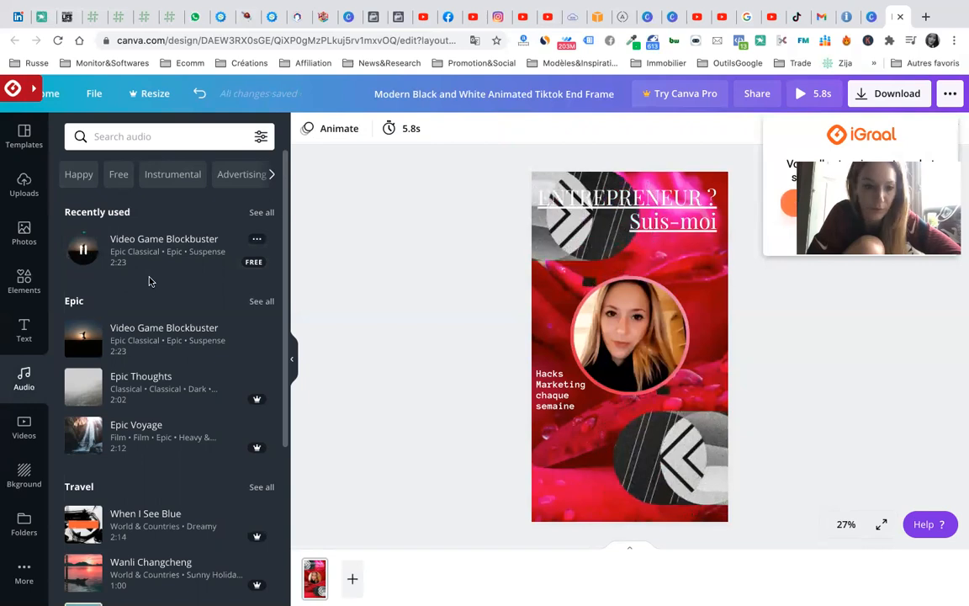
pyautogui.press('XF86AudioLowerVolume')
pyautogui.press('XF86AudioLowerVolume')
pyautogui.press('XF86AudioLowerVolume')
pyautogui.press('XF86AudioLowerVolume')
pyautogui.press('XF86AudioLowerVolume')
pyautogui.press('XF86AudioLowerVolume')
pyautogui.press('XF86AudioLowerVolume')
pyautogui.press('XF86AudioLowerVolume')
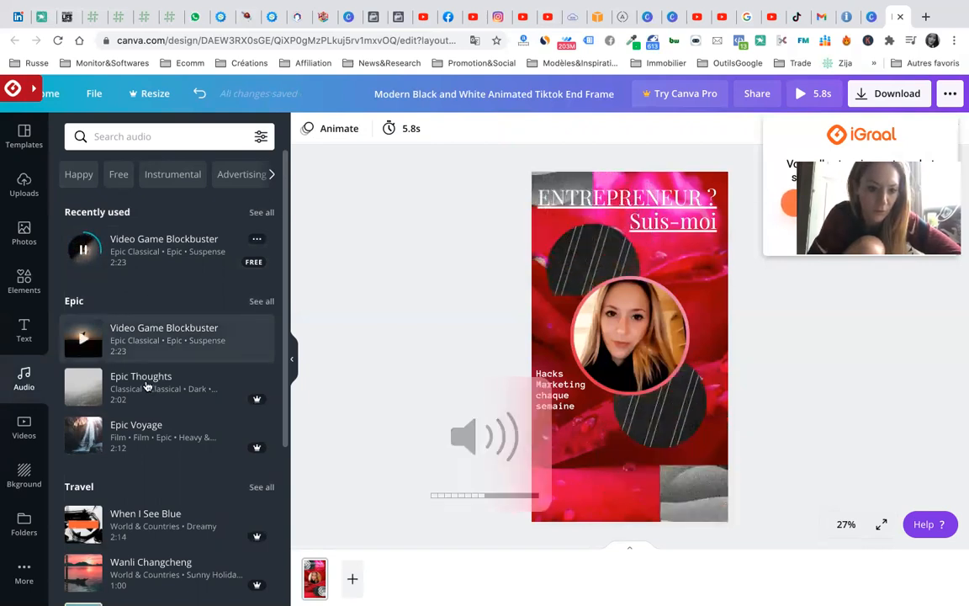
# - Browse the Free audio tracks, then the Club tracks, and clear the Club search
pyautogui.click(119, 175)
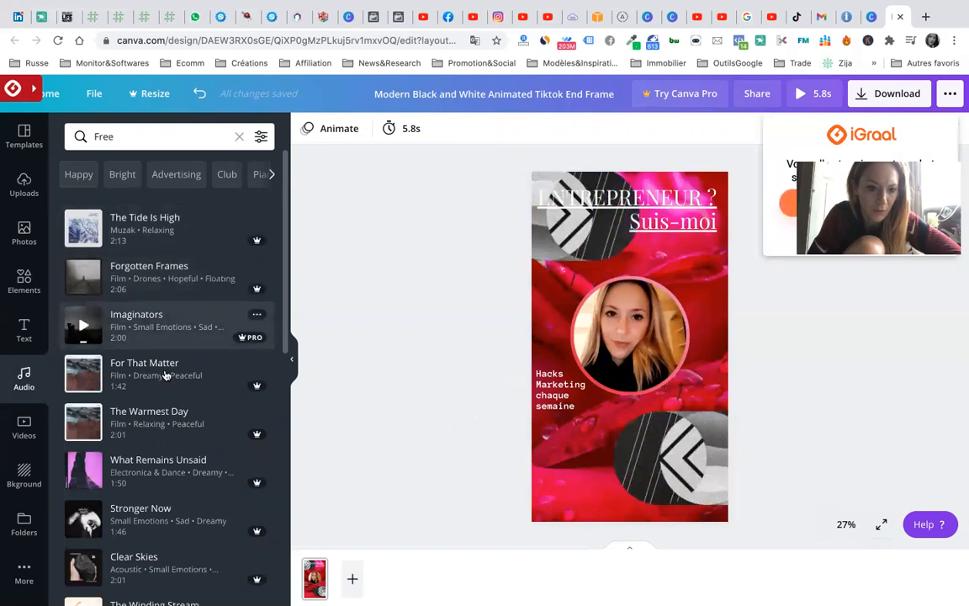
pyautogui.scroll(-3, 165, 376)
pyautogui.scroll(-7, 166, 376)
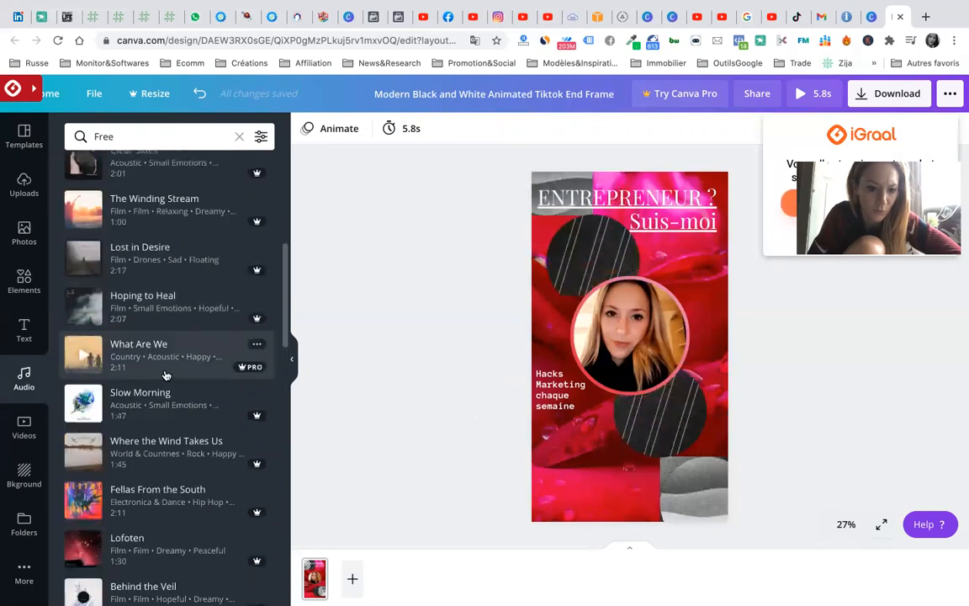
pyautogui.scroll(10, 166, 376)
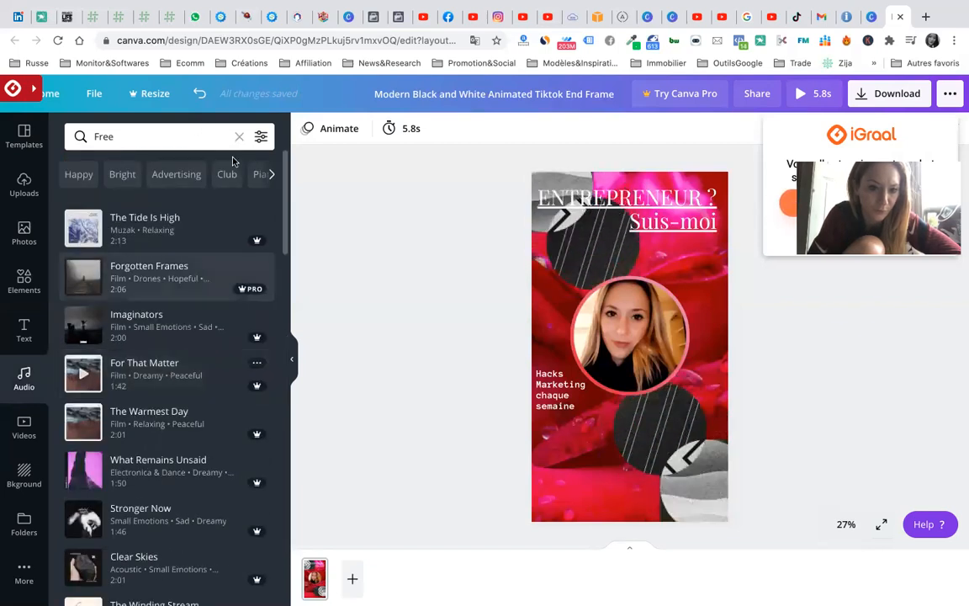
pyautogui.click(227, 175)
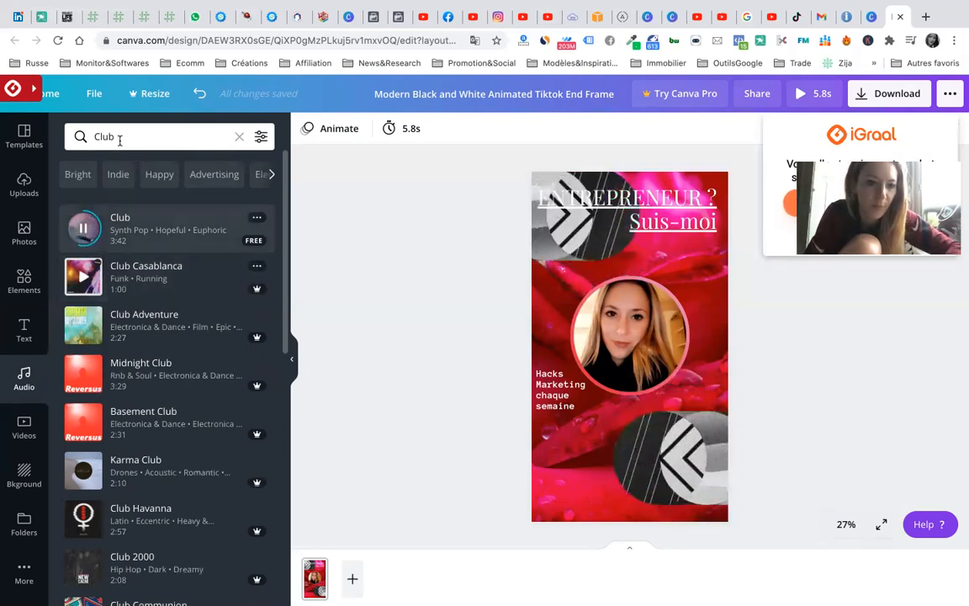
pyautogui.click(239, 136)
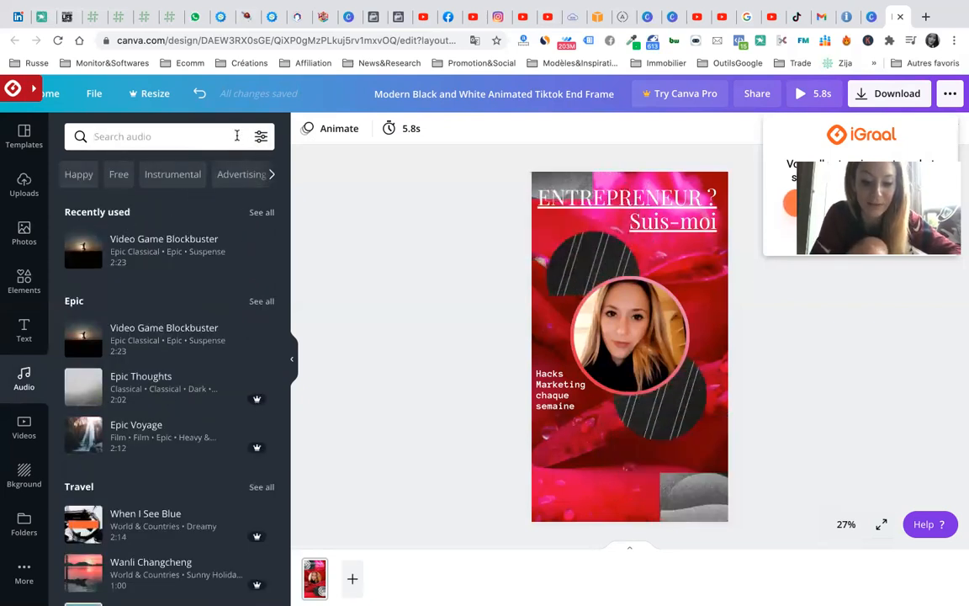
pyautogui.write('hiph')
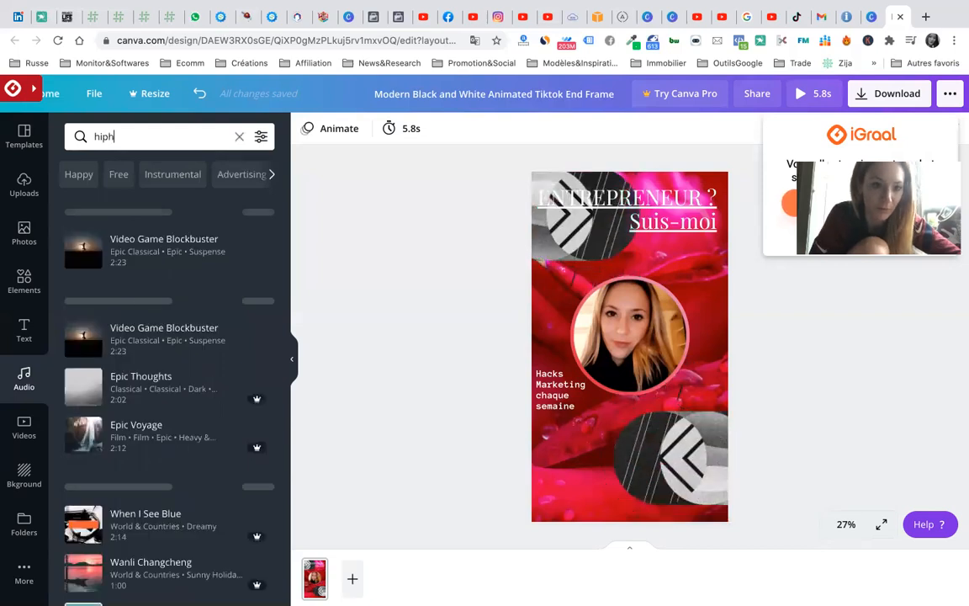
pyautogui.write('op')
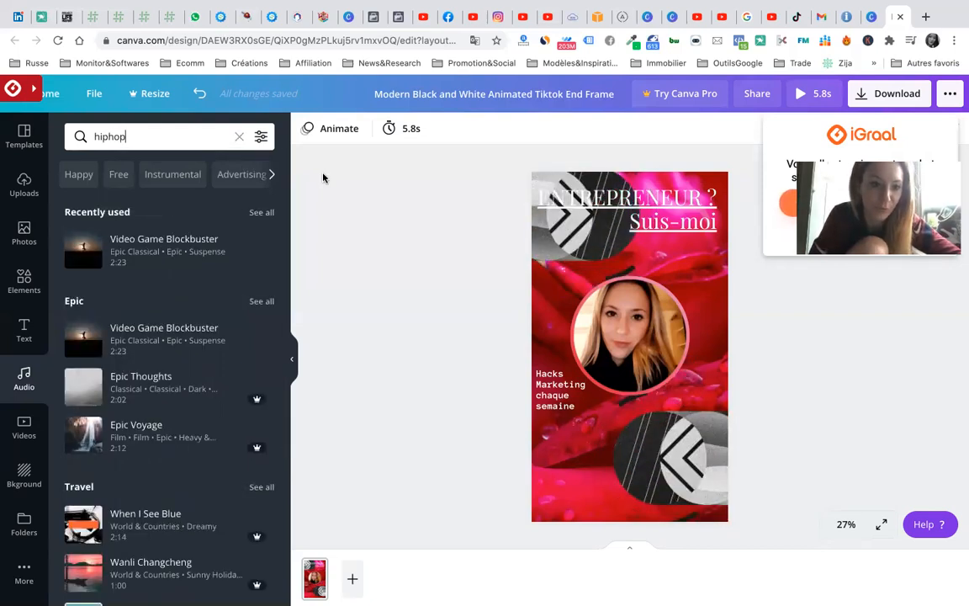
pyautogui.press('Return')
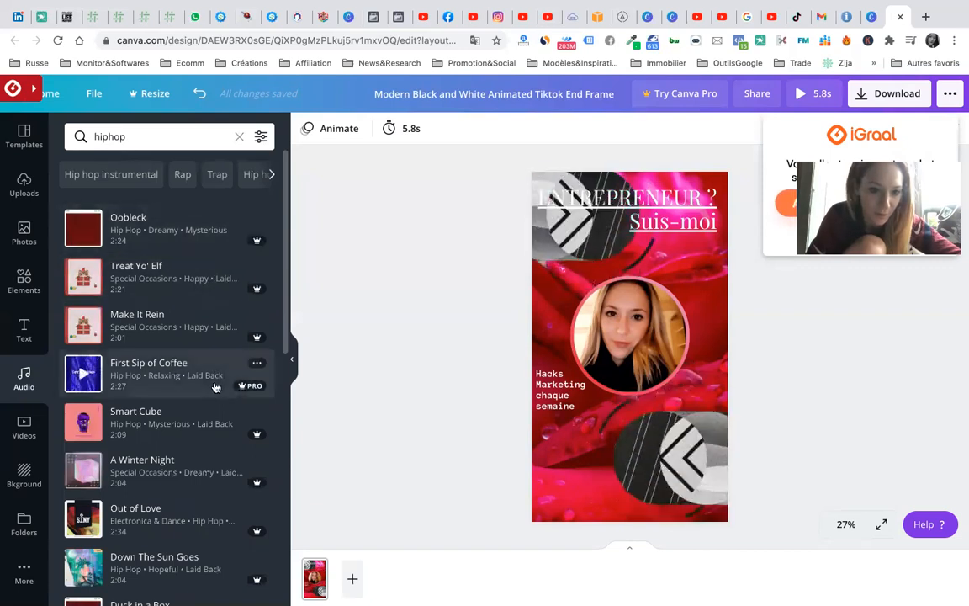
pyautogui.scroll(-9, 216, 388)
pyautogui.scroll(9, 215, 388)
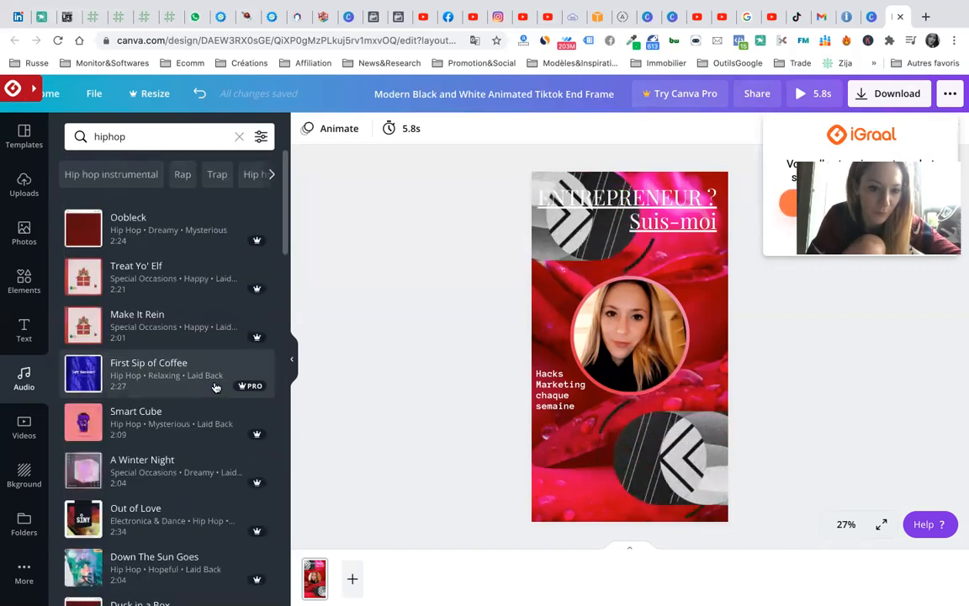
pyautogui.click(217, 175)
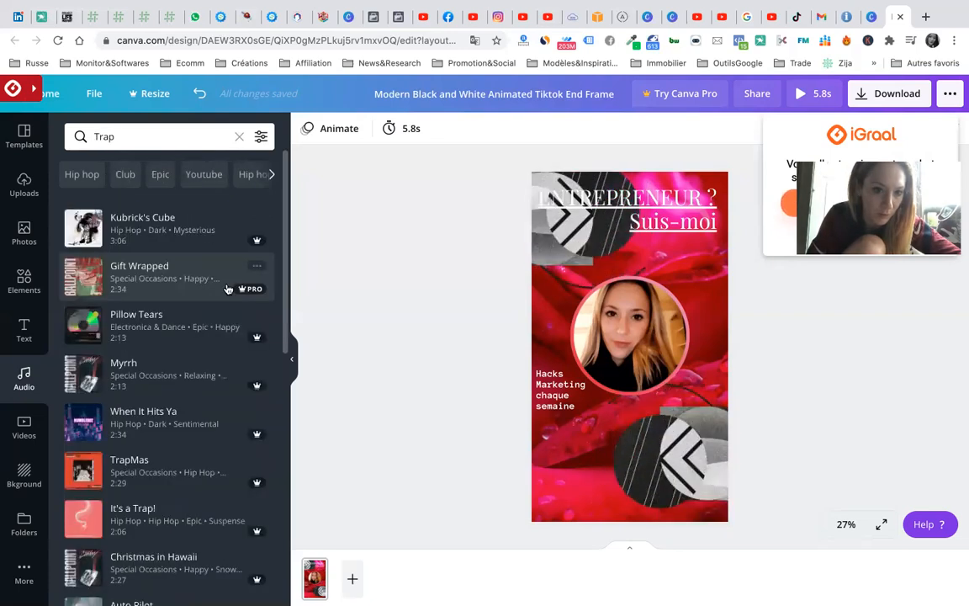
pyautogui.click(204, 175)
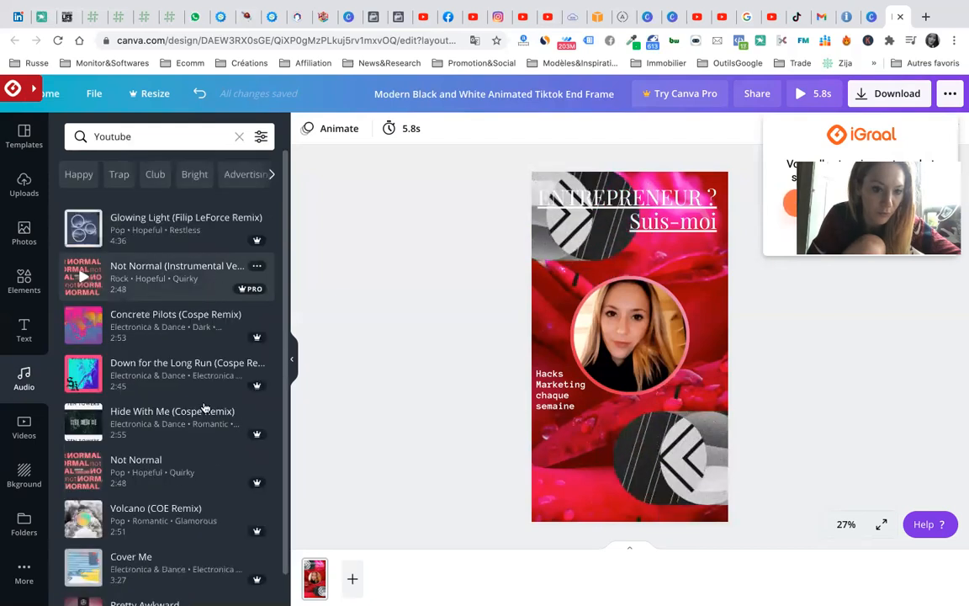
pyautogui.scroll(-1, 205, 408)
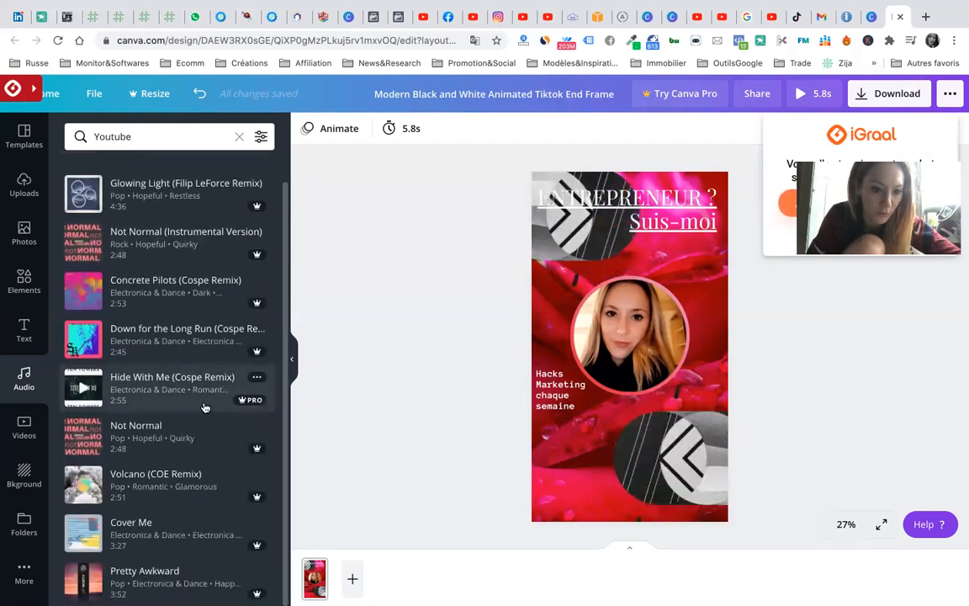
pyautogui.scroll(1, 205, 408)
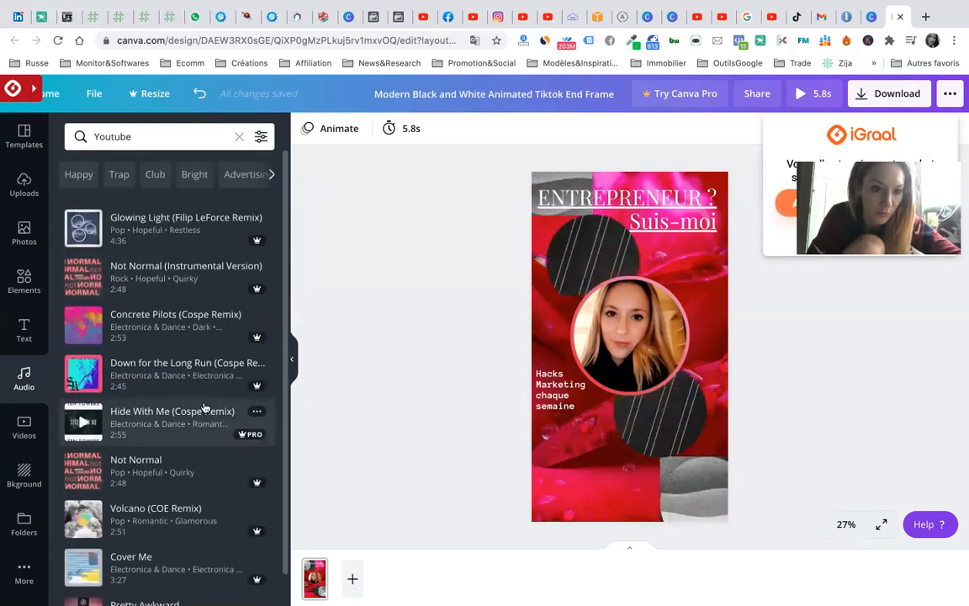
pyautogui.click(247, 174)
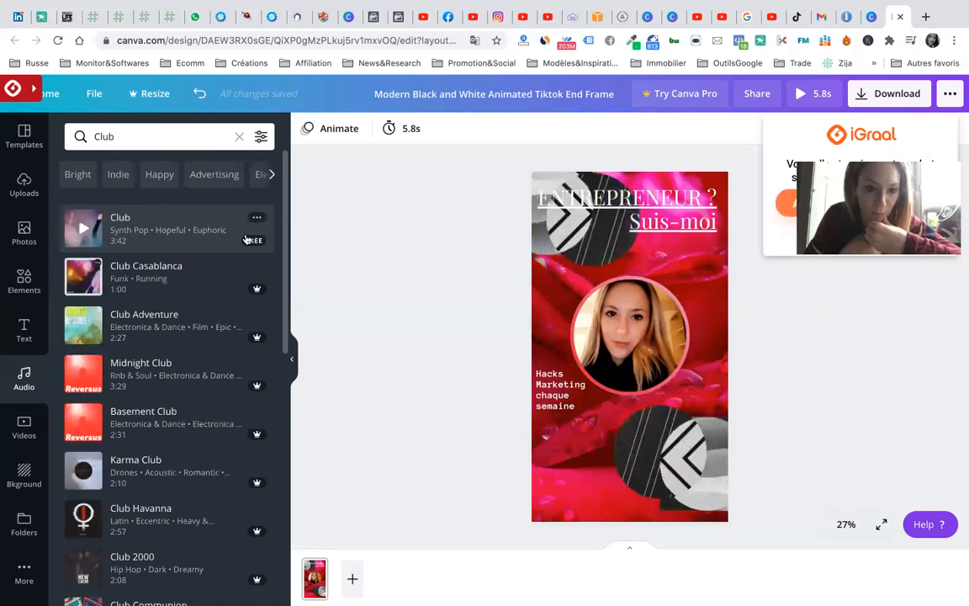
pyautogui.moveTo(246, 240); pyautogui.dragTo(678, 335)
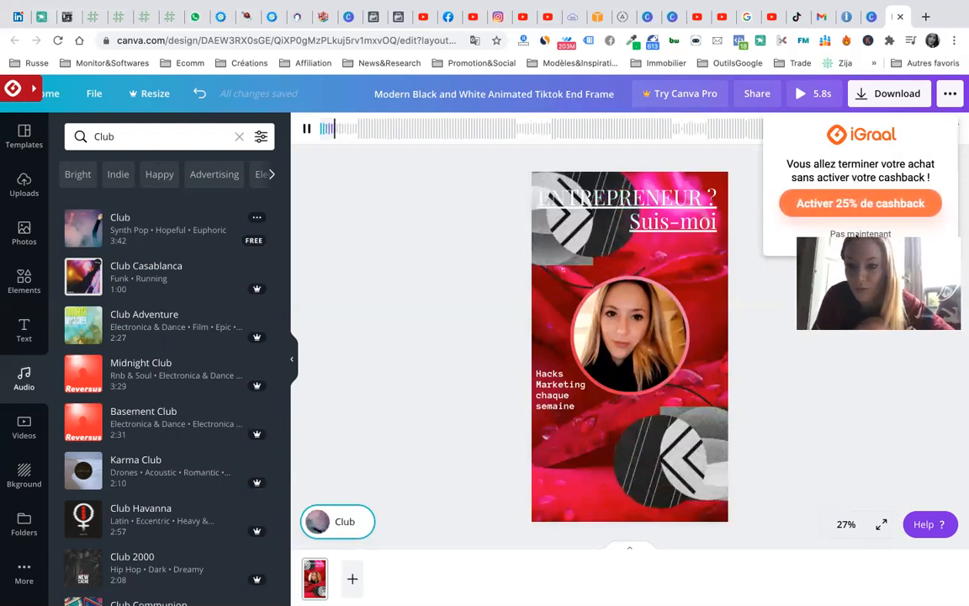
# - Dismiss the cashback pop-up and shift the Club track to start about 53.9 s into the song
pyautogui.click(850, 235)
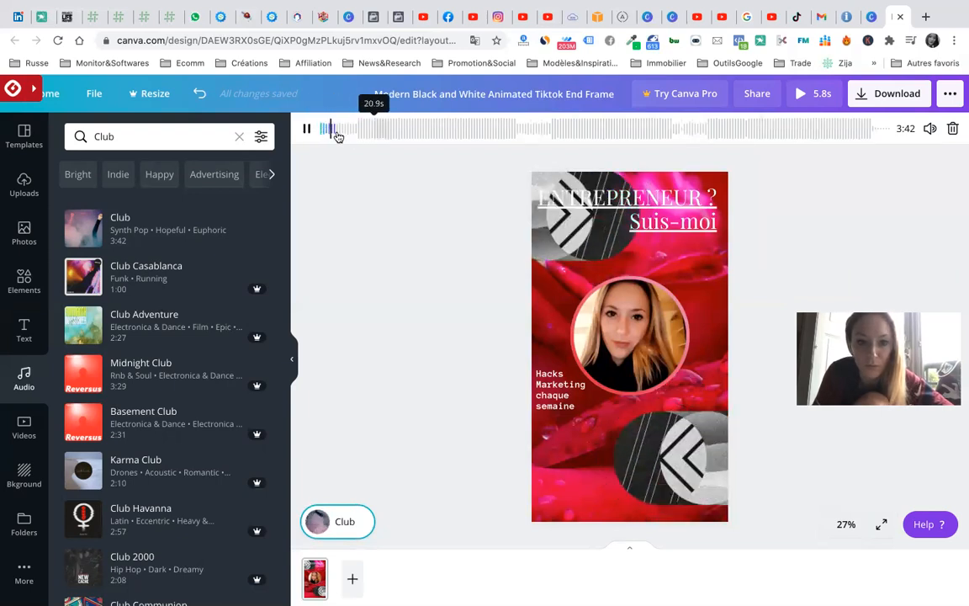
pyautogui.moveTo(333, 128); pyautogui.dragTo(461, 132)
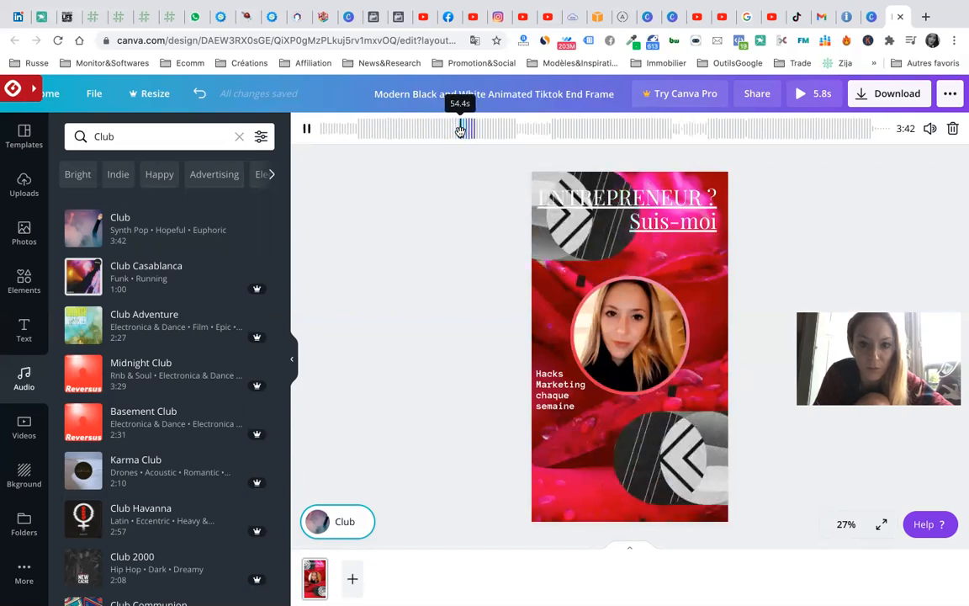
# - Preview the video full screen, then extend the page duration from 5.8s to 11.5s
pyautogui.click(799, 95)
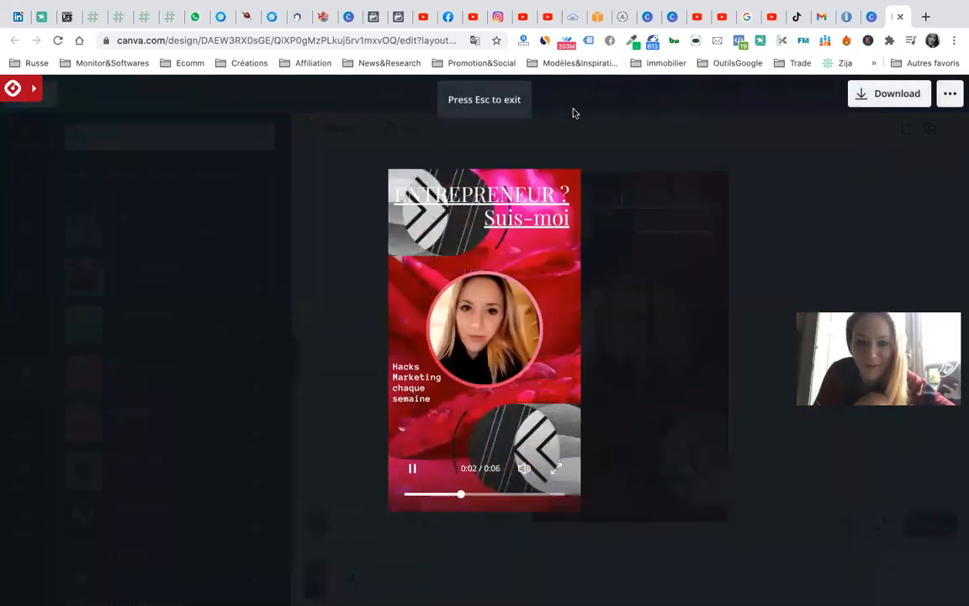
pyautogui.press('Escape')
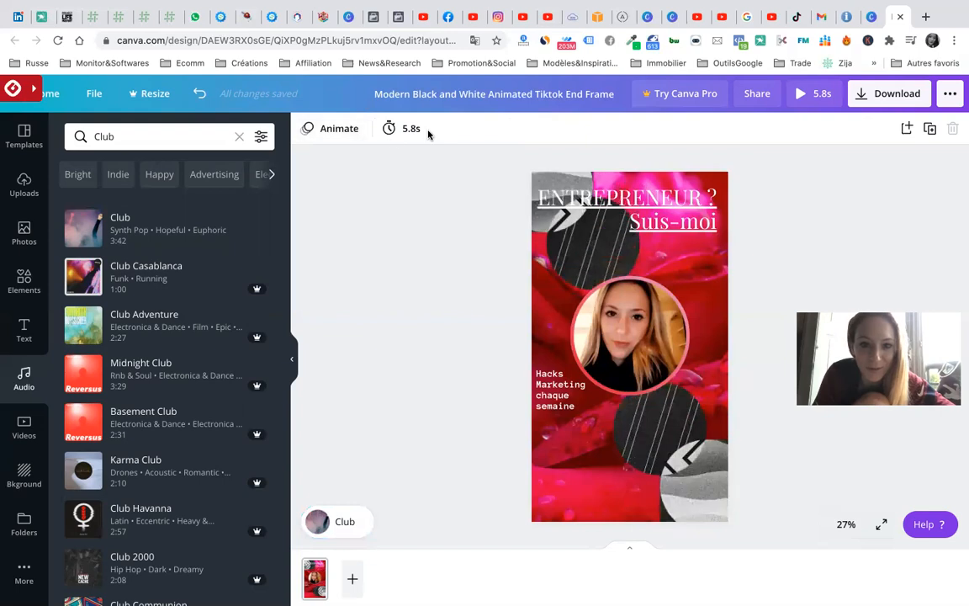
pyautogui.click(397, 132)
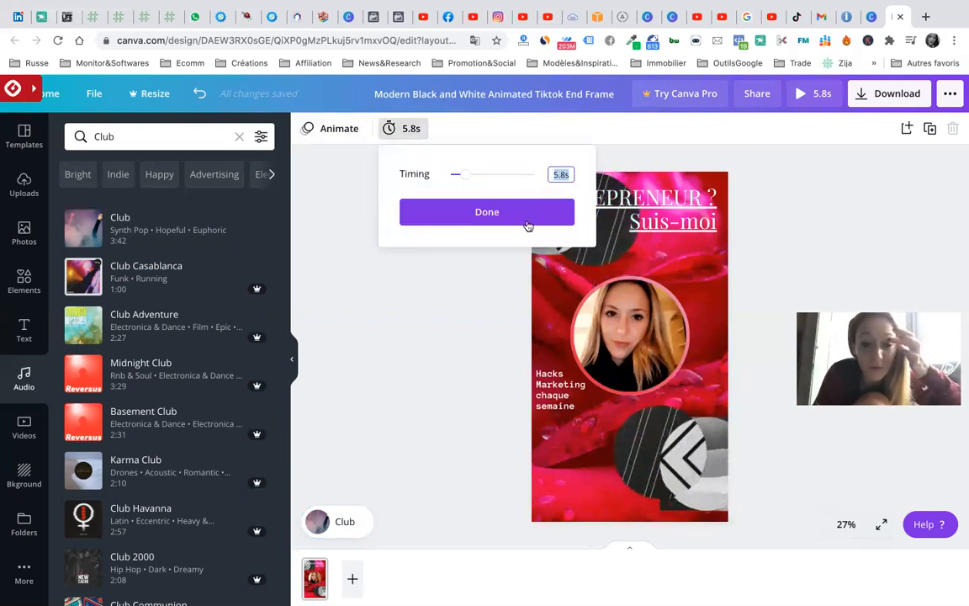
pyautogui.moveTo(463, 178); pyautogui.dragTo(472, 176)
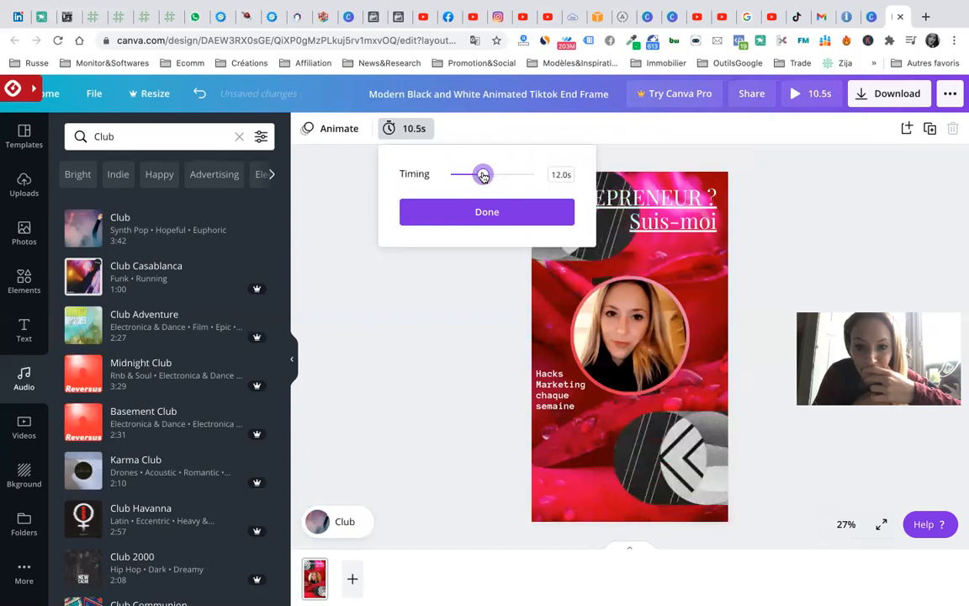
pyautogui.click(501, 221)
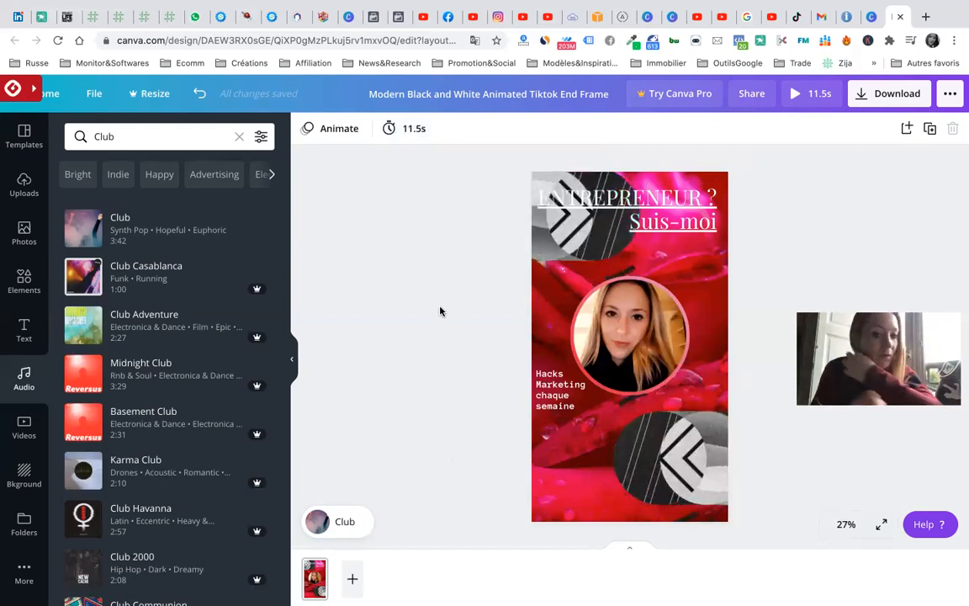
pyautogui.click(878, 97)
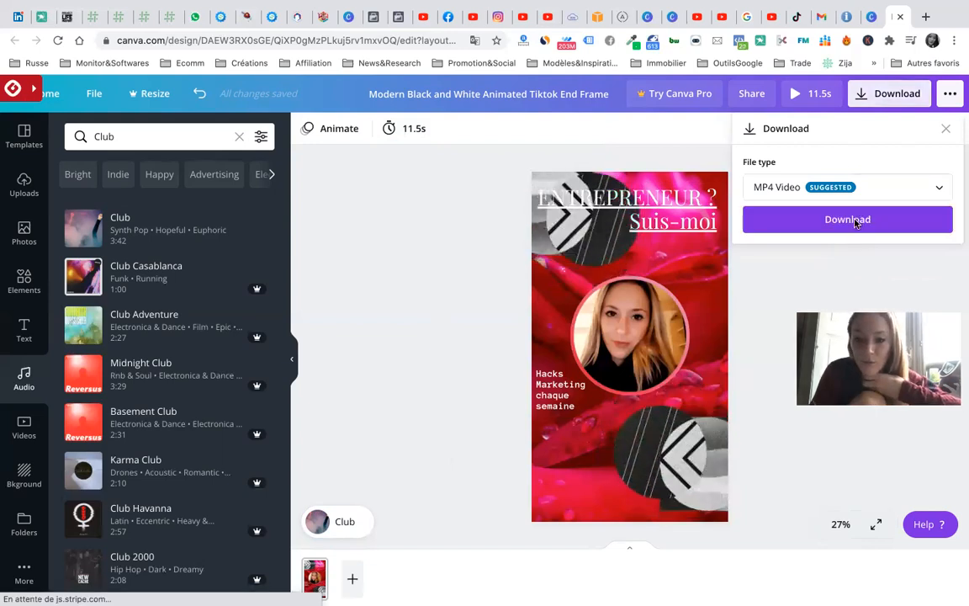
# - Download the 11.5s design as an MP4 video and close the scheduling promotion
pyautogui.click(857, 221)
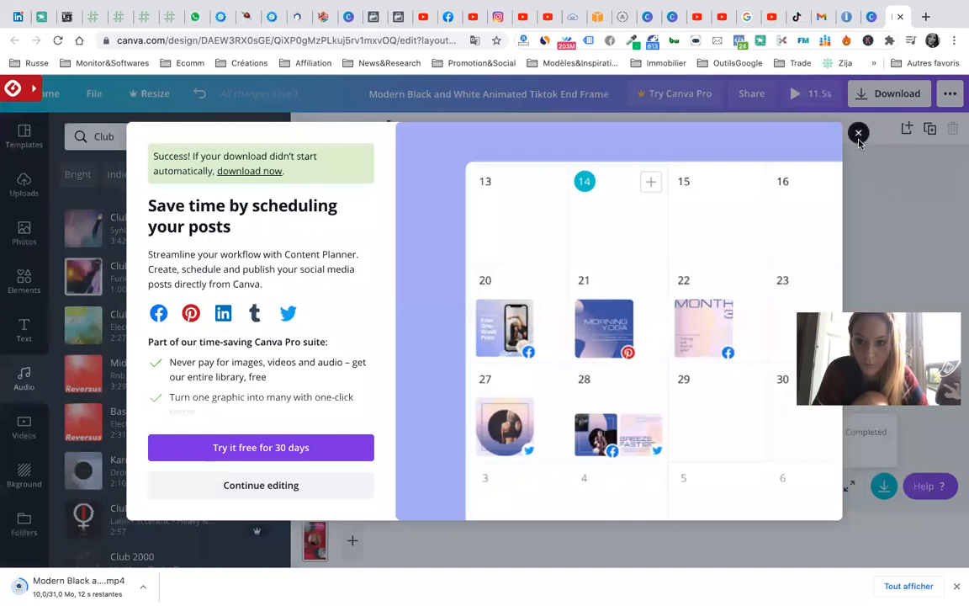
pyautogui.click(859, 140)
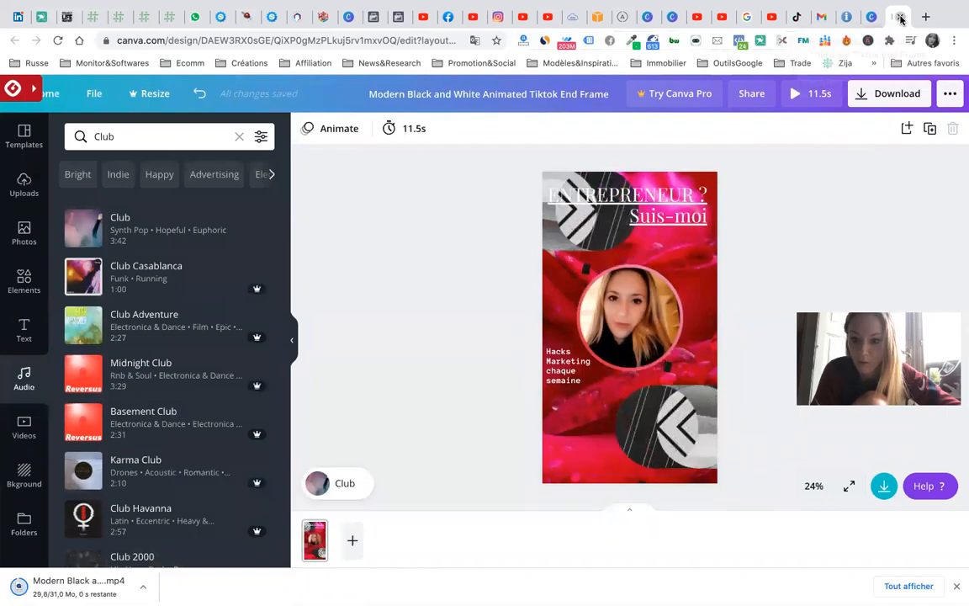
# - Close the leftover Canva, company information and Gmail tabs, keeping the TikTok Ads campaign tab
pyautogui.click(899, 17)
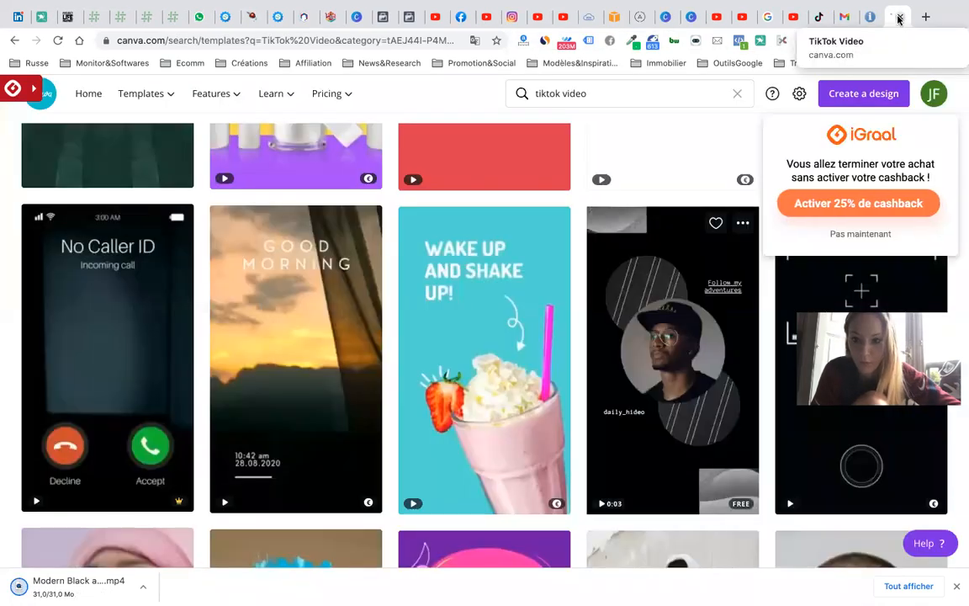
pyautogui.click(899, 18)
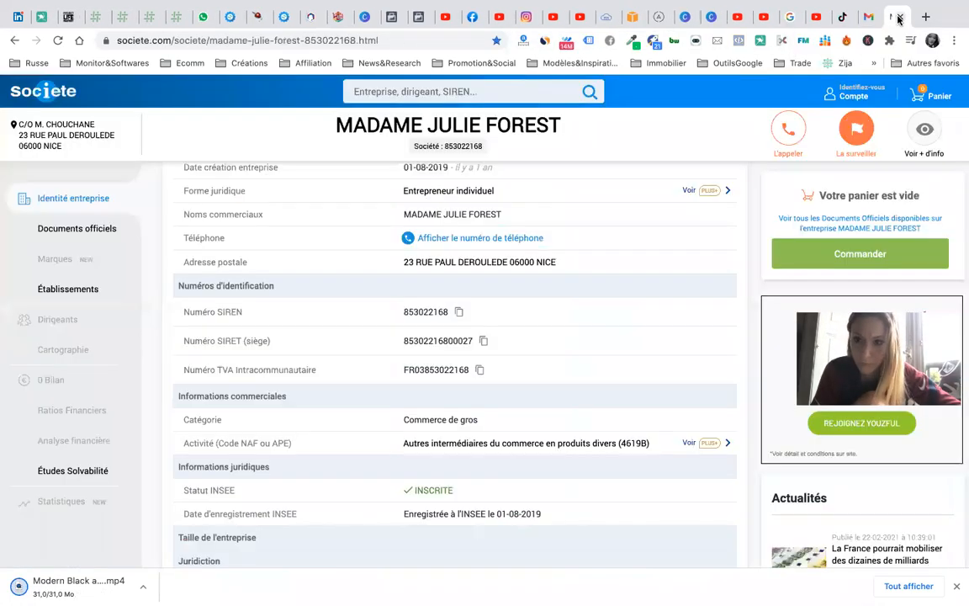
pyautogui.click(900, 18)
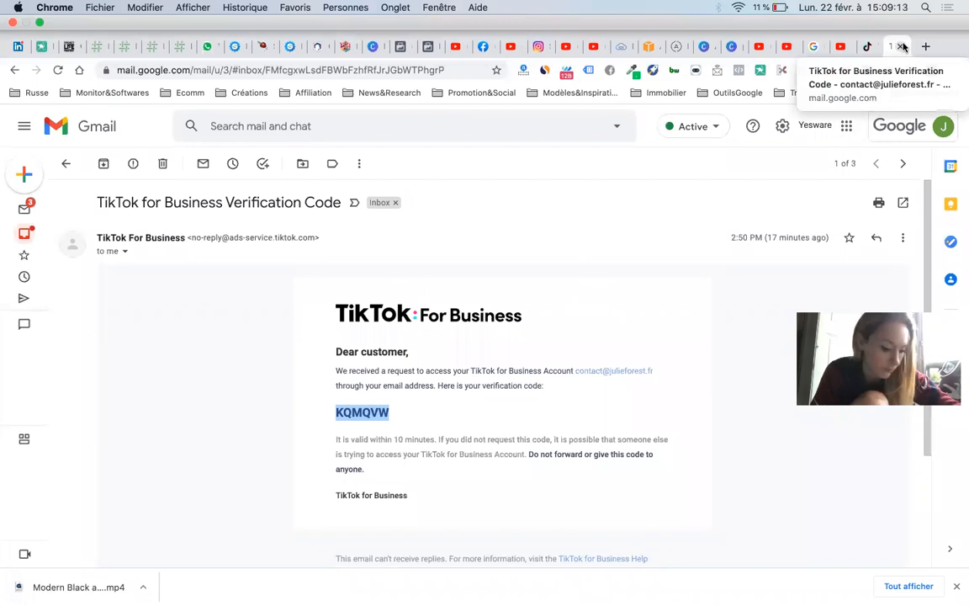
pyautogui.hotkey('ctrl', 'shift', 'Tab')
pyautogui.click(903, 48)
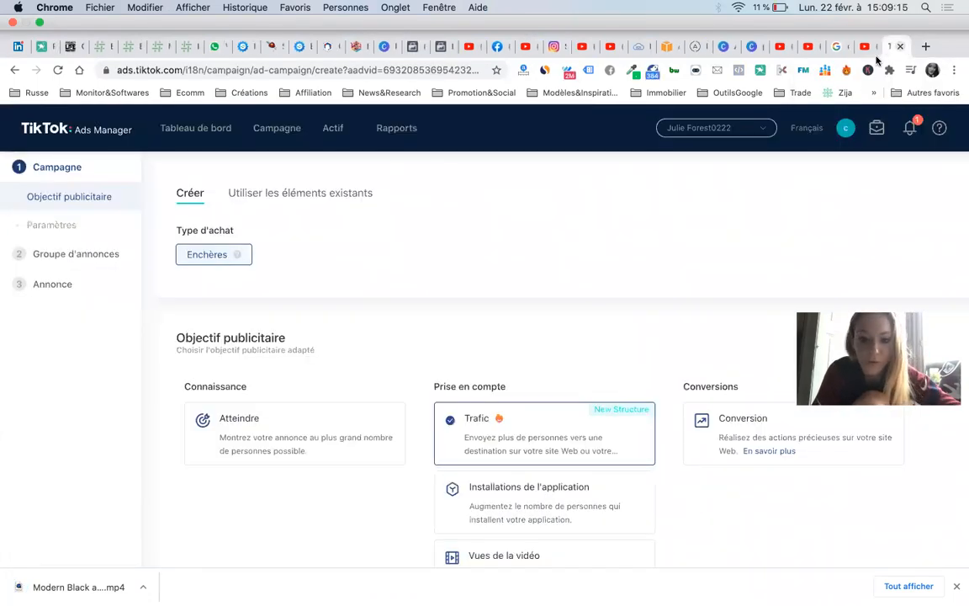
pyautogui.scroll(-3, 671, 273)
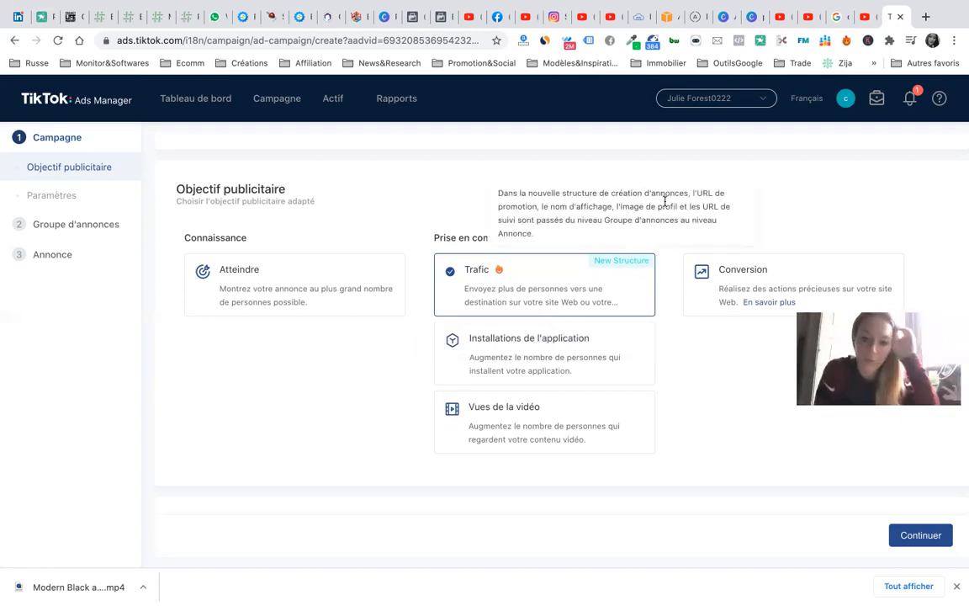
# - Choose Conversion as the campaign objective and continue to the ad group step
pyautogui.click(747, 290)
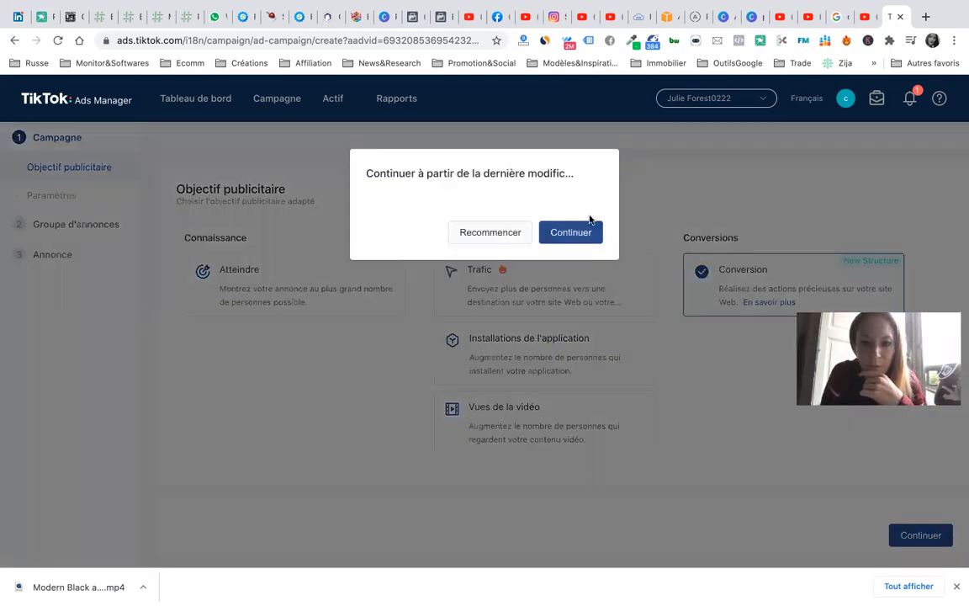
pyautogui.click(579, 234)
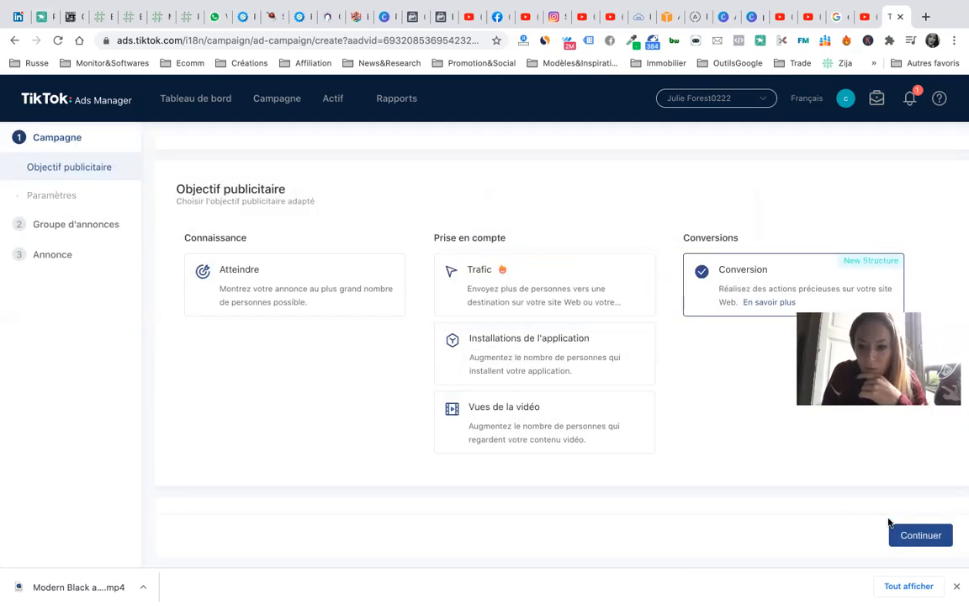
pyautogui.click(918, 536)
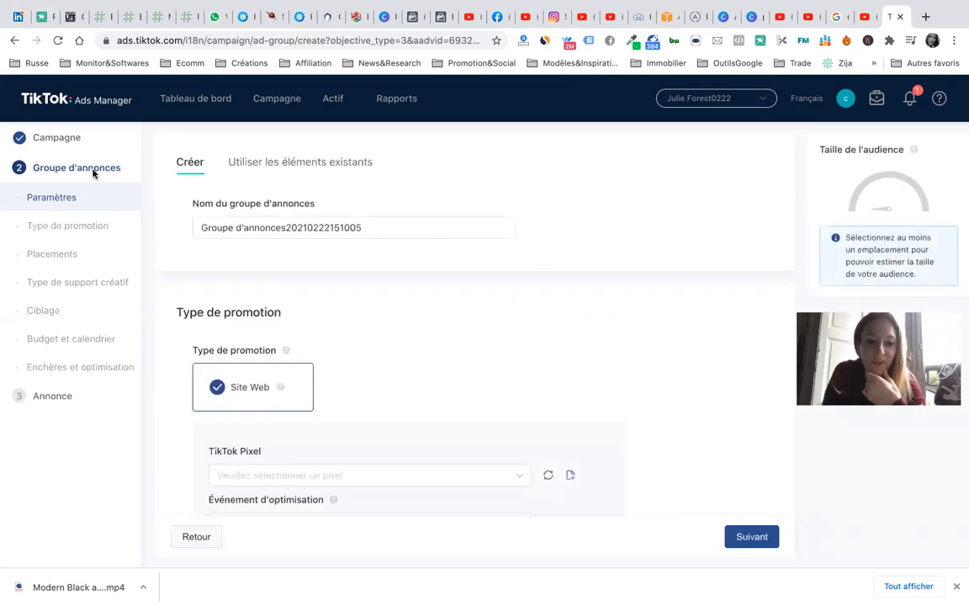
# - Replace the default ad group name with 'Cours' text and add 'Ad' at the start
pyautogui.click(303, 226)
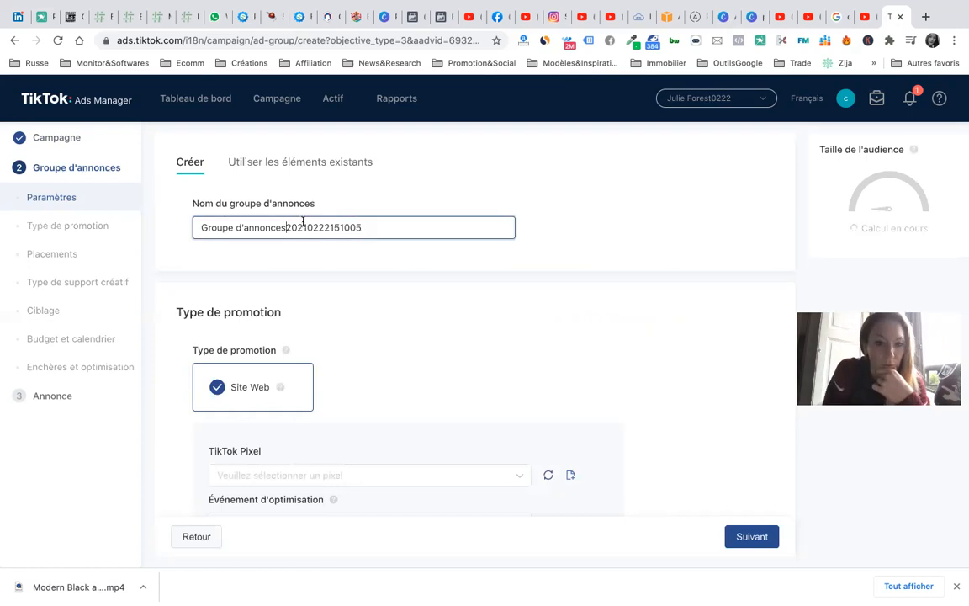
pyautogui.moveTo(398, 232); pyautogui.dragTo(188, 236)
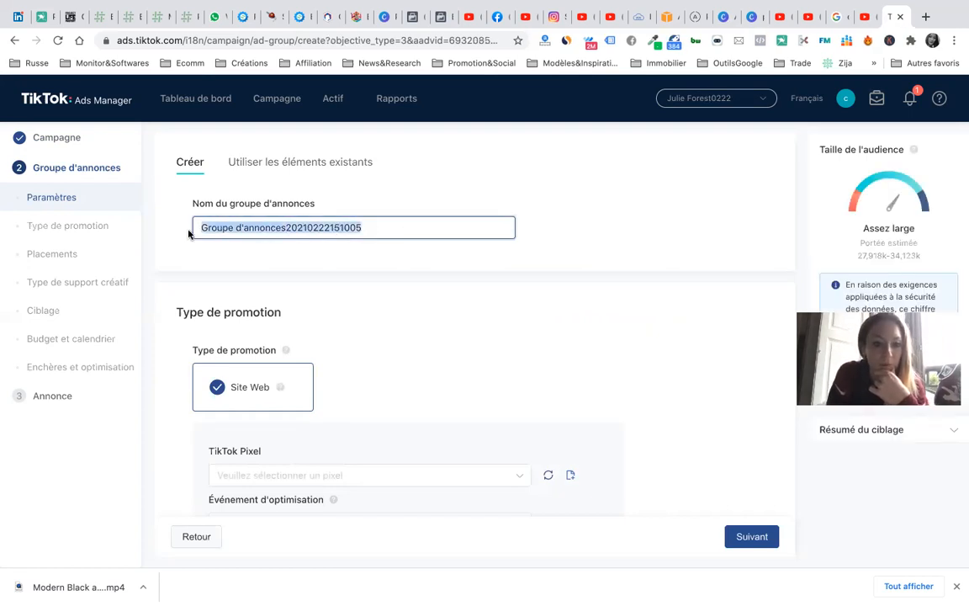
pyautogui.write('Cours Copywriting')
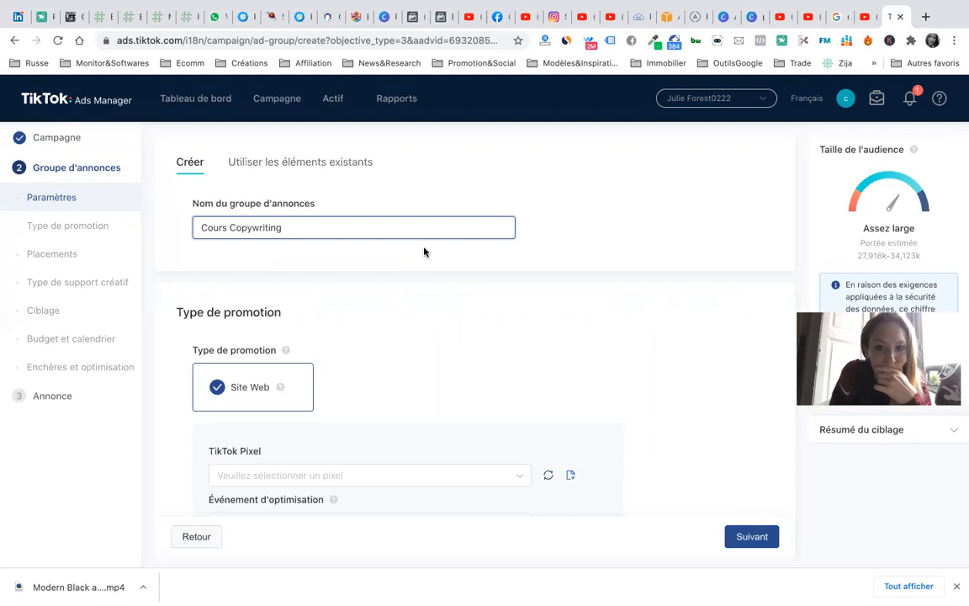
pyautogui.scroll(-1, 424, 252)
pyautogui.scroll(-1, 424, 252)
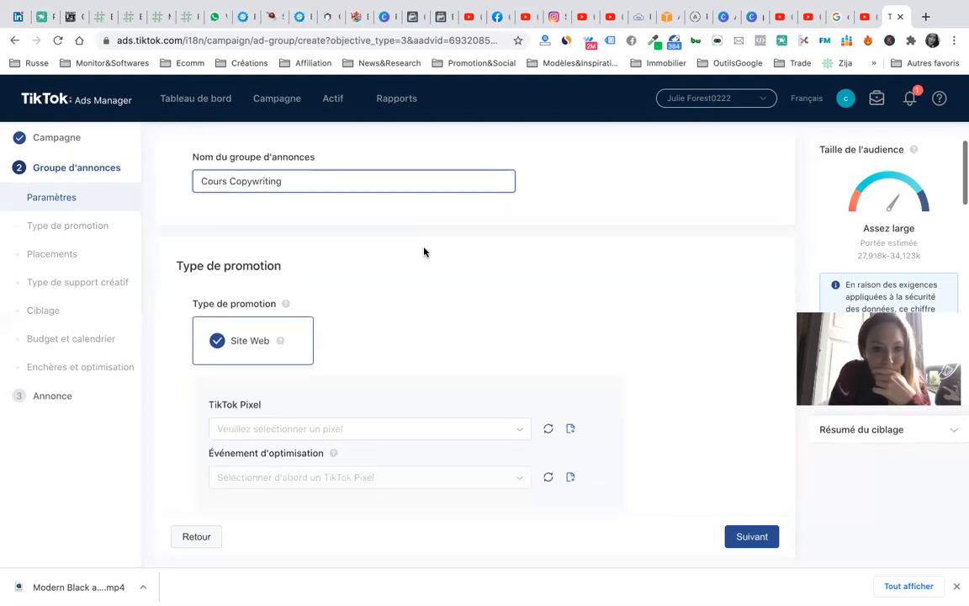
pyautogui.click(202, 179)
pyautogui.write('Ad ')
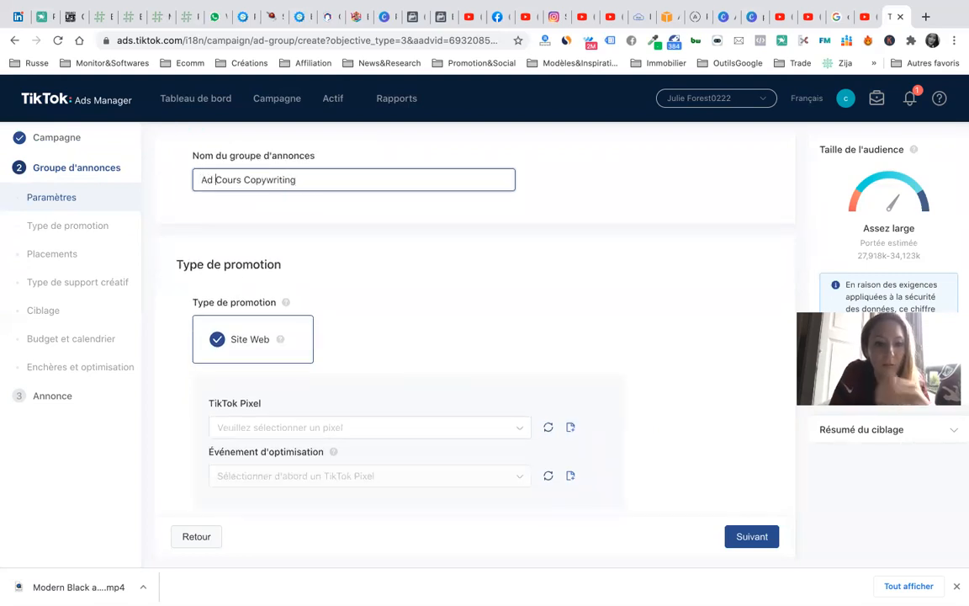
pyautogui.write('TIKTOK')
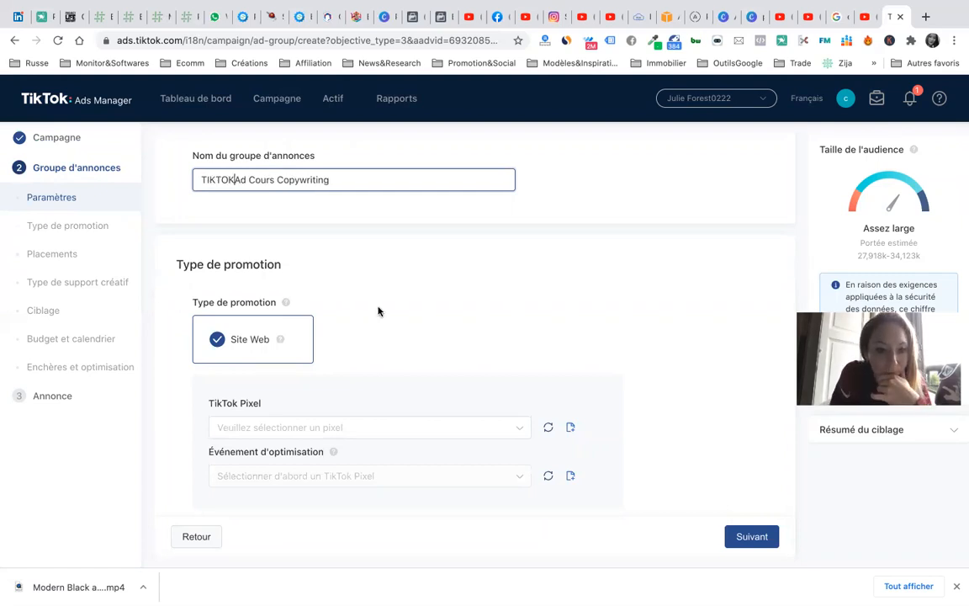
# - Delete the stray 'TIKTOK' so the name reads 'Ad Cours Copywriting', then check the TikTok Pixel list
pyautogui.scroll(-2, 378, 311)
pyautogui.scroll(3, 205, 204)
pyautogui.moveTo(234, 201); pyautogui.dragTo(182, 206)
pyautogui.press('BackSpace')
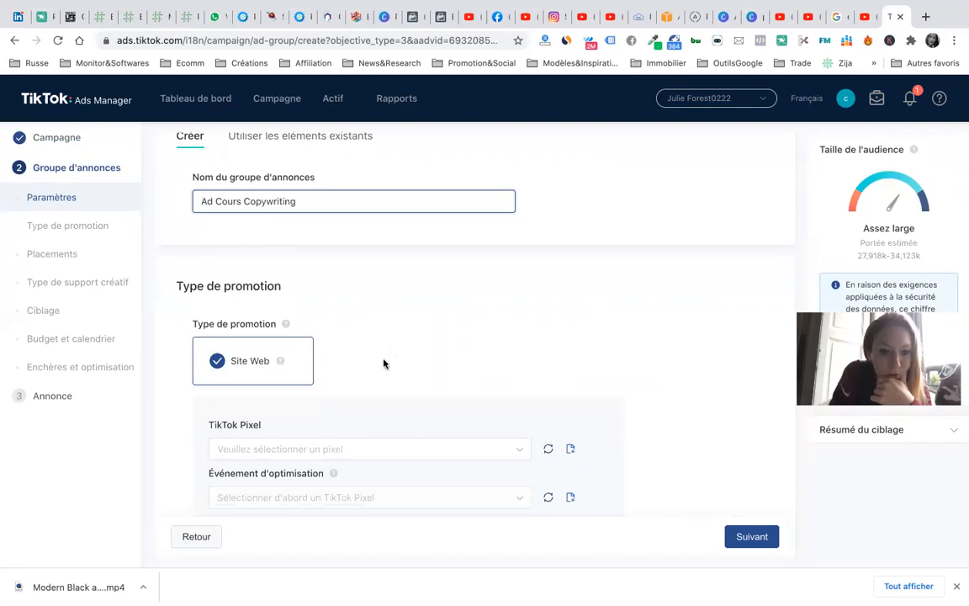
pyautogui.scroll(-5, 384, 362)
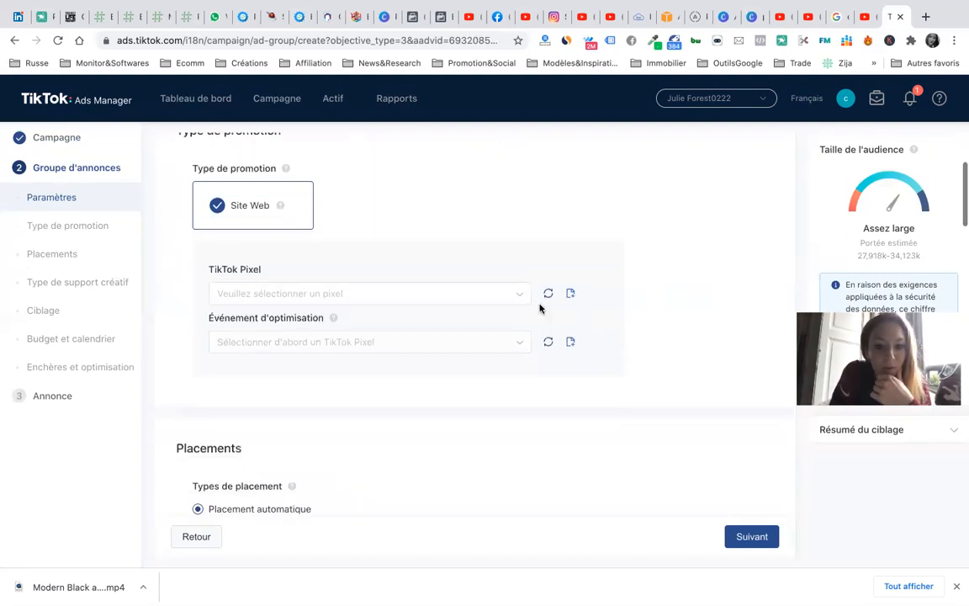
pyautogui.click(514, 295)
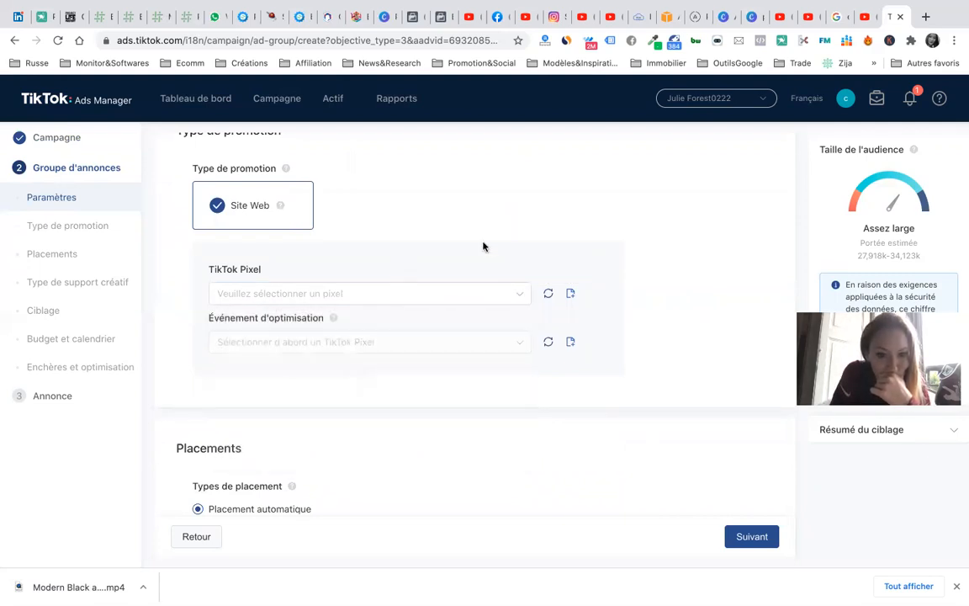
# - Start a new pixel from the Pixel page, skipping the updates introduction, and begin naming it
pyautogui.click(570, 294)
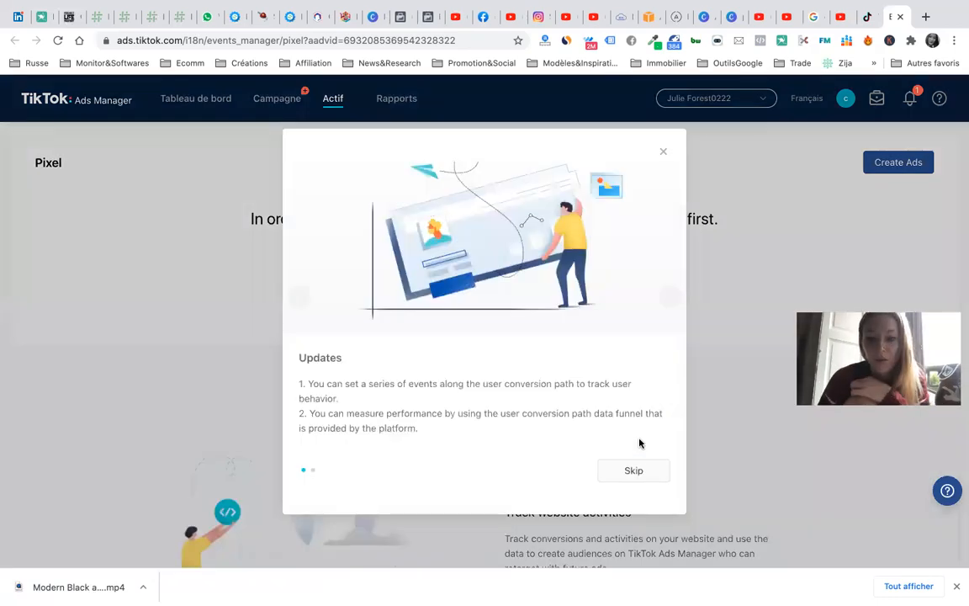
pyautogui.click(627, 473)
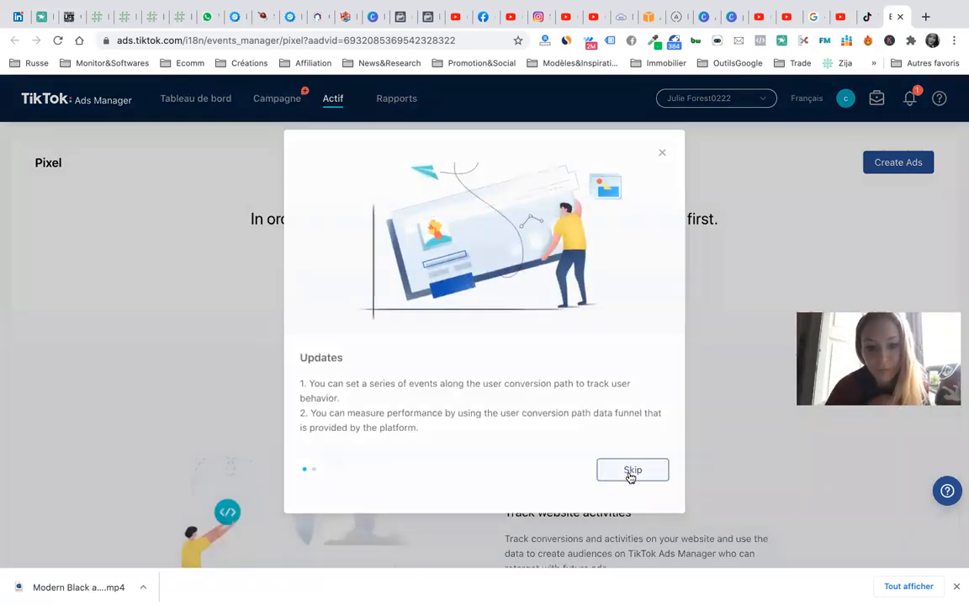
pyautogui.click(495, 261)
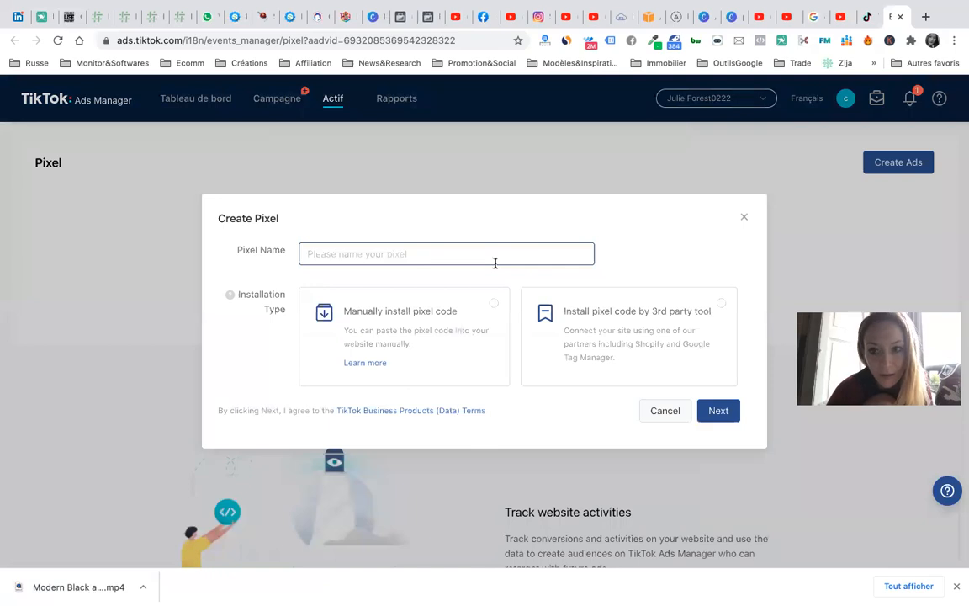
pyautogui.click(451, 263)
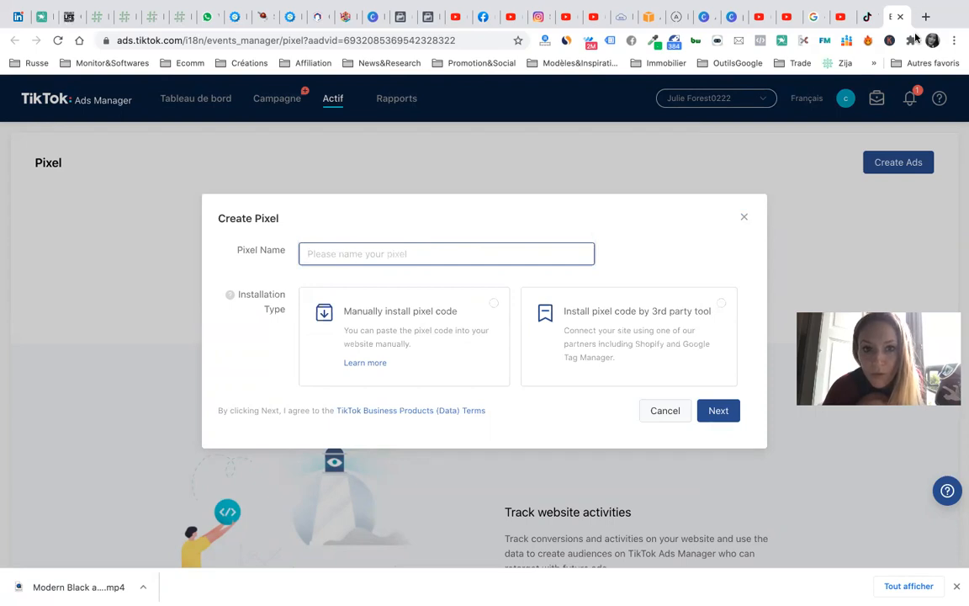
# - Go to the systeme.io website from the landing page tab's address bar
pyautogui.click(289, 17)
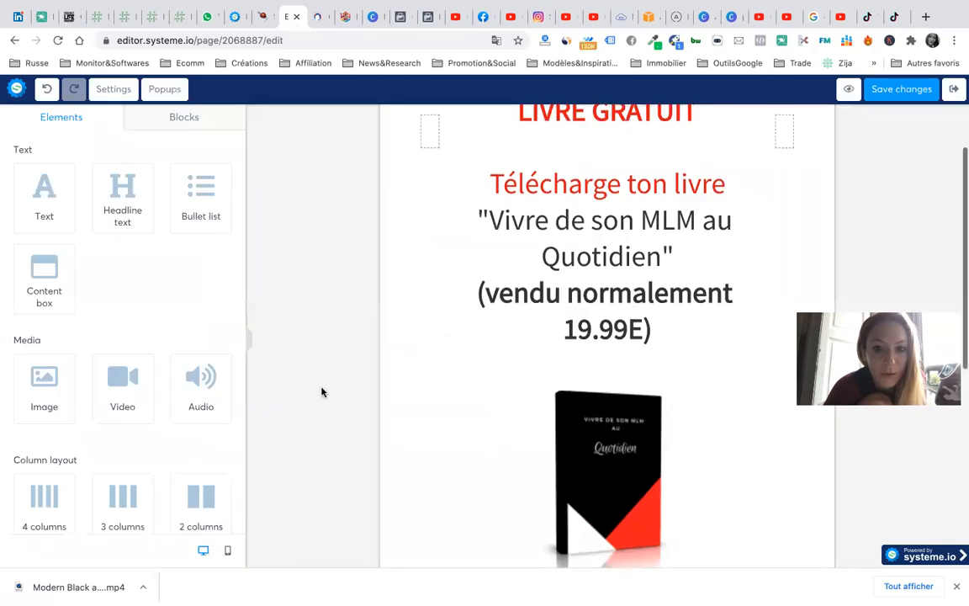
pyautogui.click(237, 16)
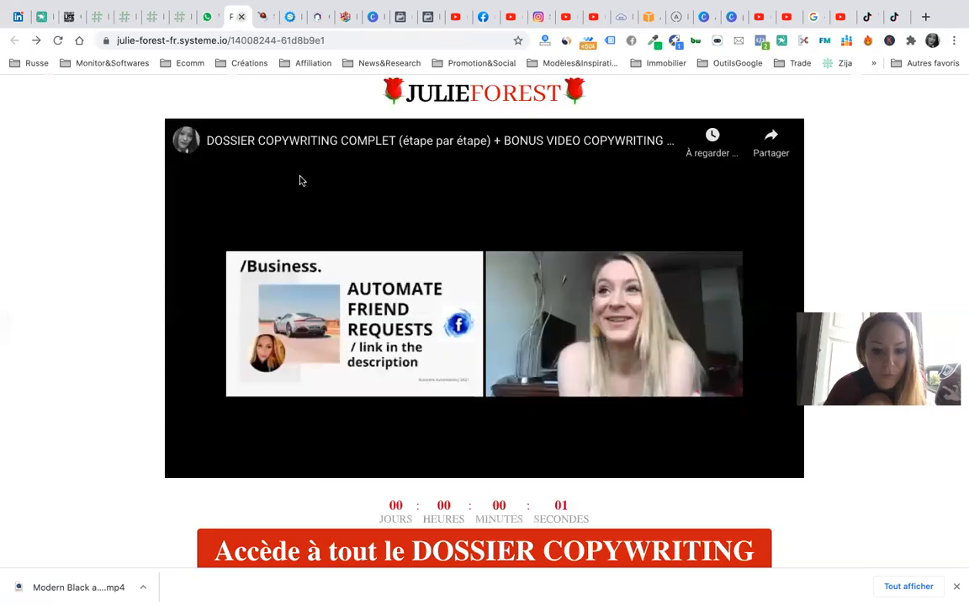
pyautogui.click(301, 39)
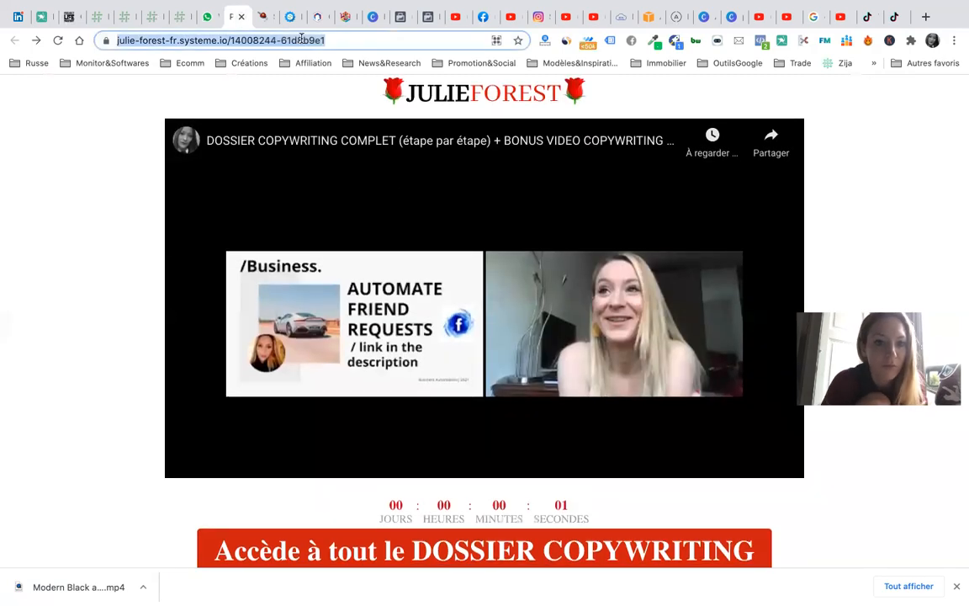
pyautogui.write('systeme.io')
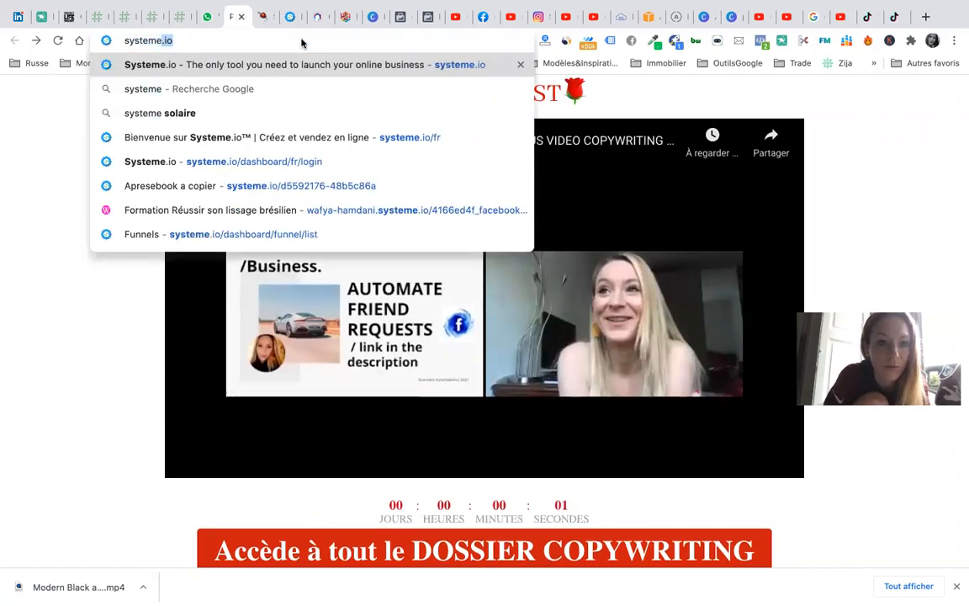
pyautogui.press('Return')
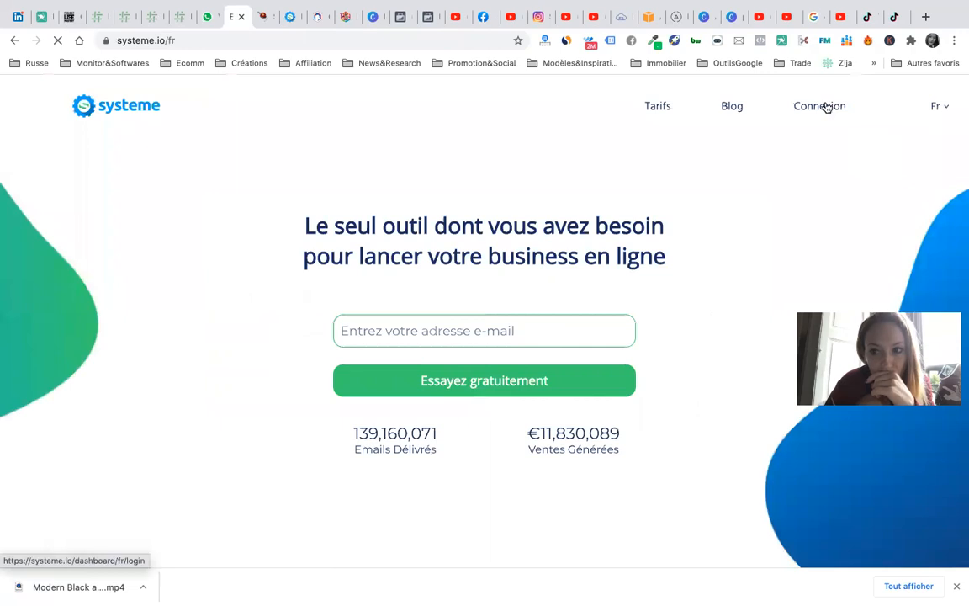
# - Sign in to systeme.io and open the 'Page de vente - Copywriting' funnel
pyautogui.click(825, 106)
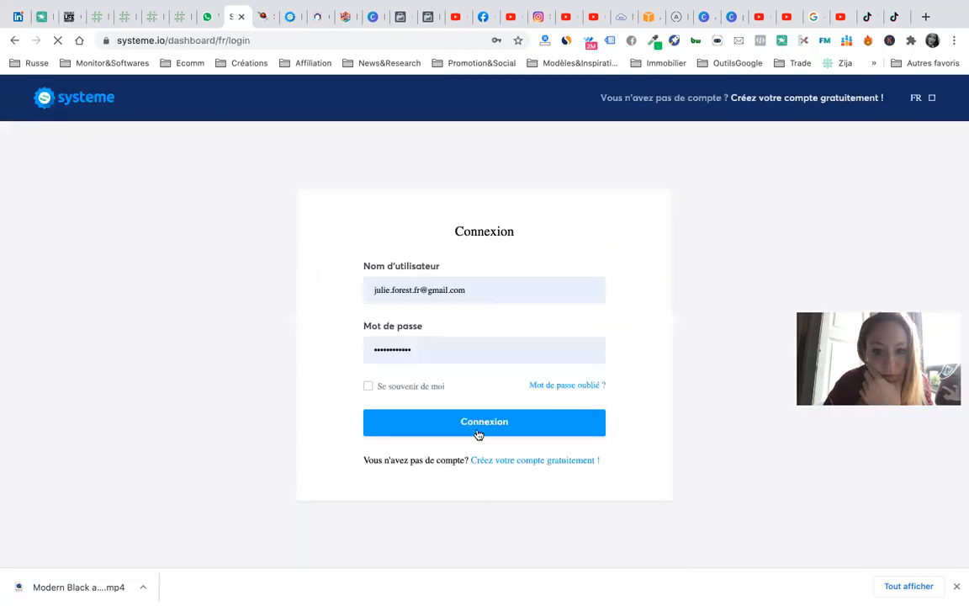
pyautogui.click(482, 429)
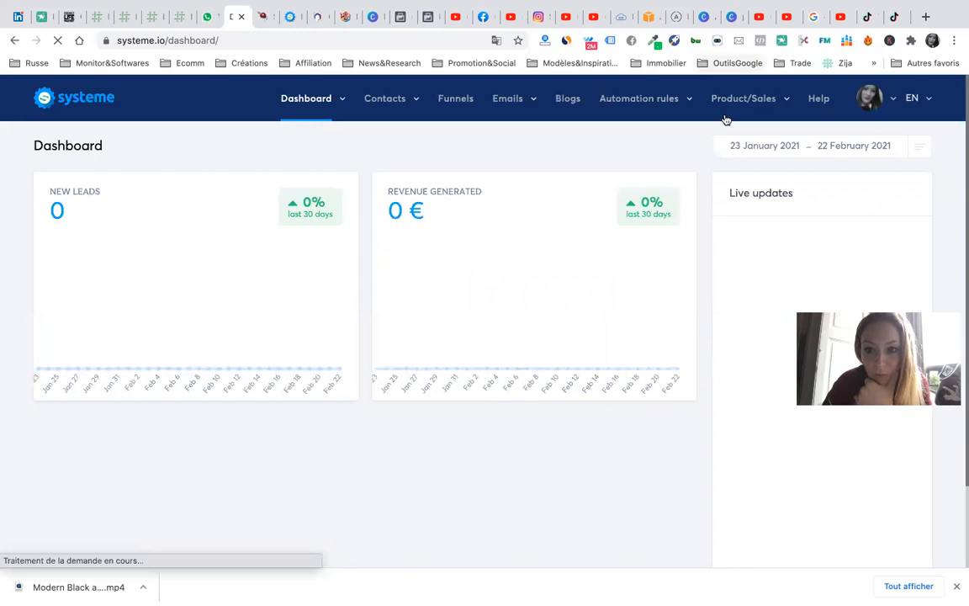
pyautogui.click(459, 99)
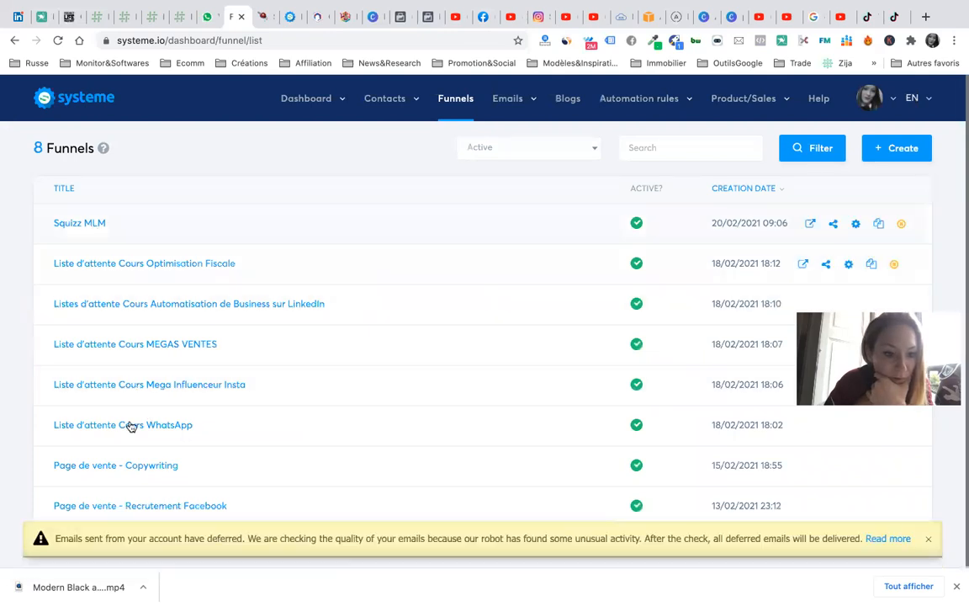
pyautogui.click(127, 468)
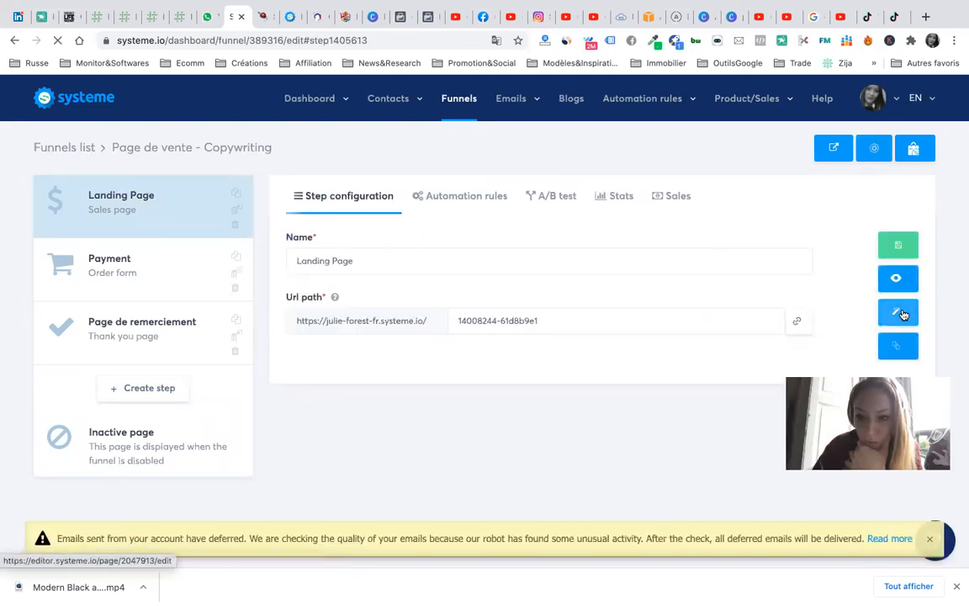
# - Open the copywriting landing page in the editor and view its header tracking code in Settings
pyautogui.click(900, 314)
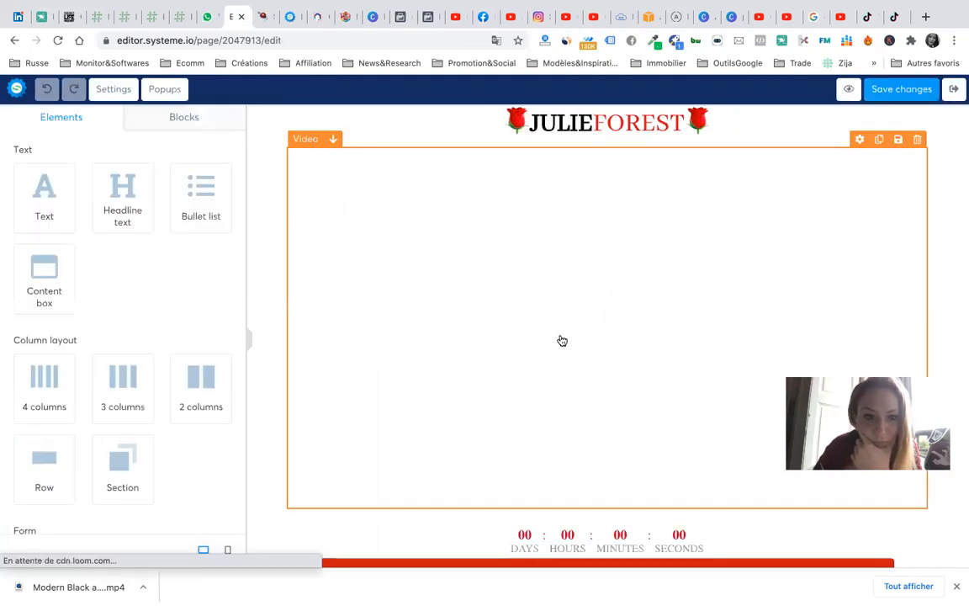
pyautogui.scroll(-5, 178, 475)
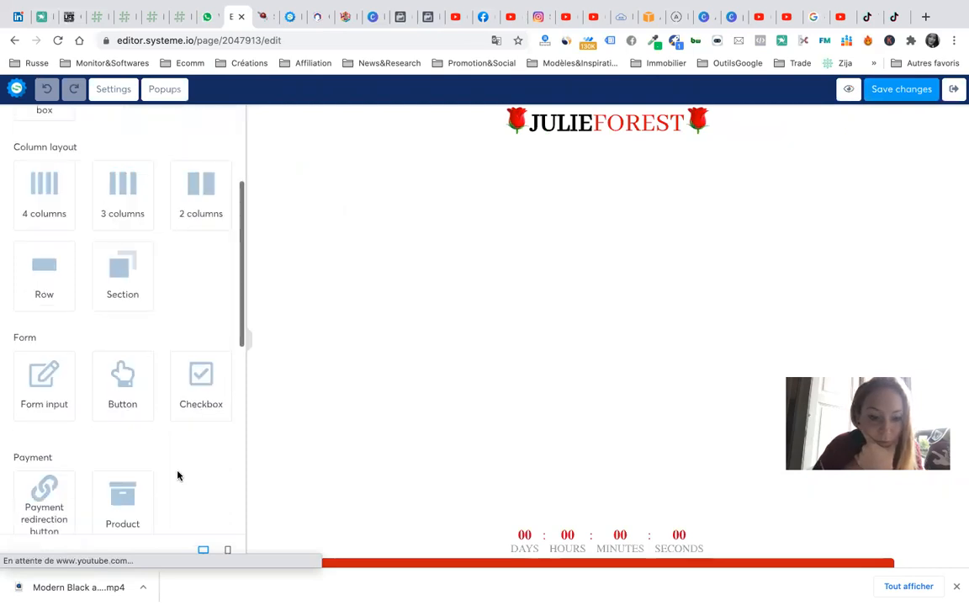
pyautogui.scroll(5, 178, 472)
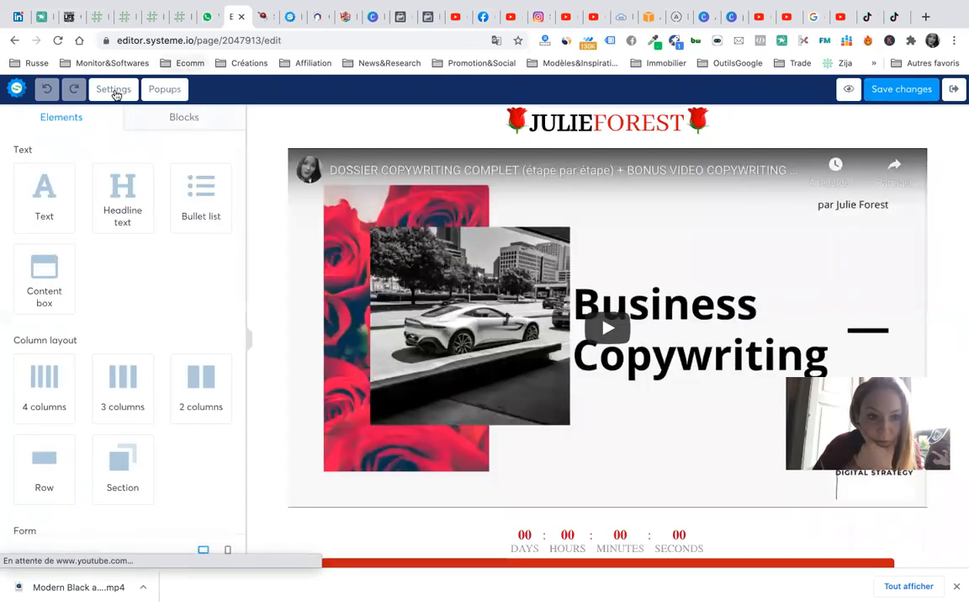
pyautogui.click(114, 89)
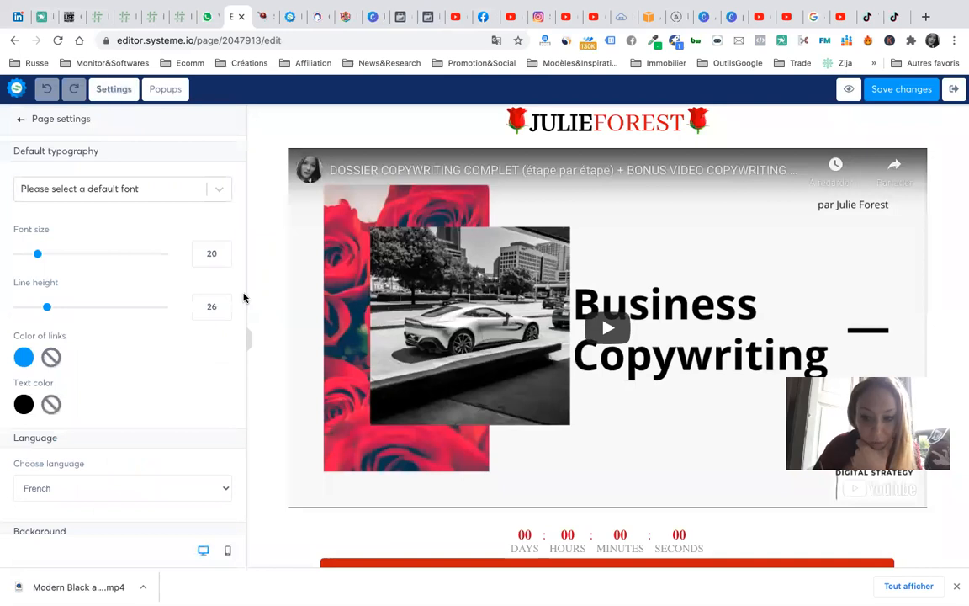
pyautogui.scroll(-8, 155, 420)
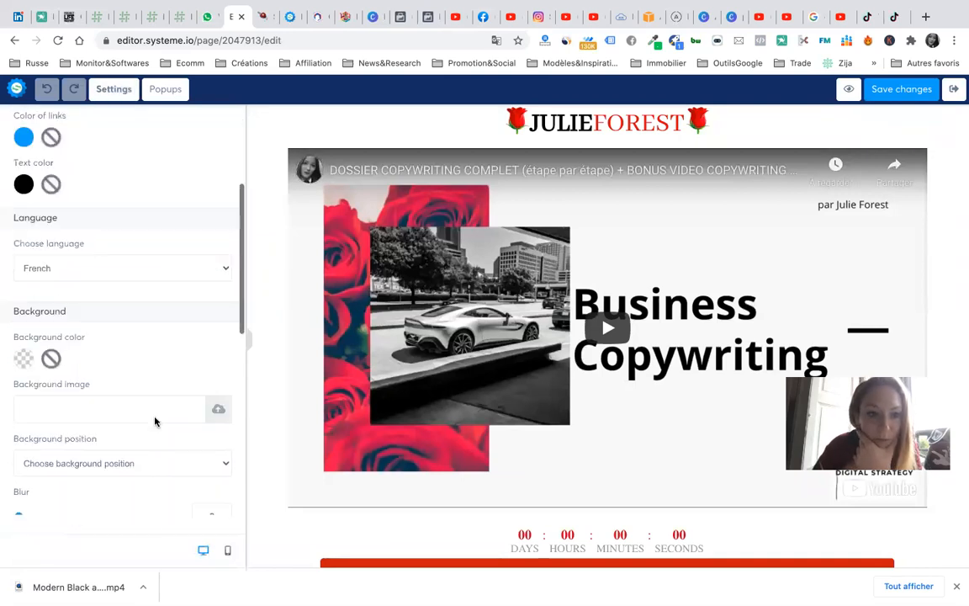
pyautogui.scroll(-3, 155, 416)
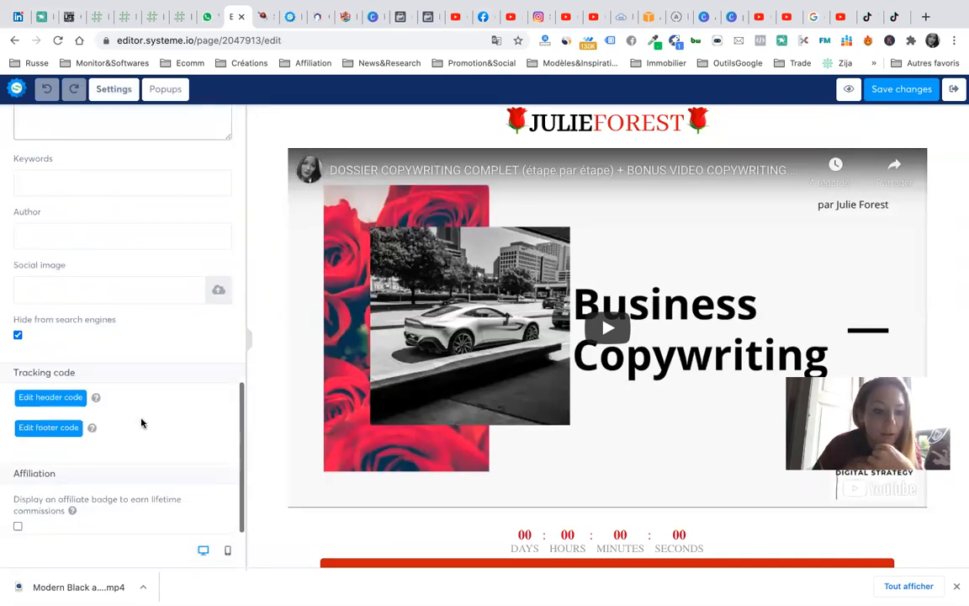
pyautogui.click(48, 398)
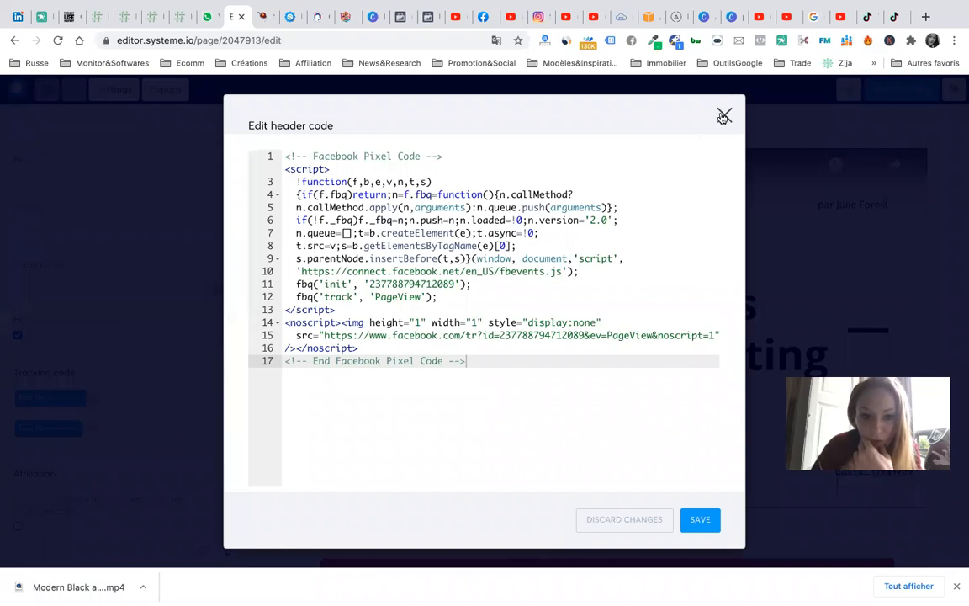
# - Recheck the header code holding the Facebook Pixel, close it unchanged, and return to TikTok Ads Manager
pyautogui.click(723, 116)
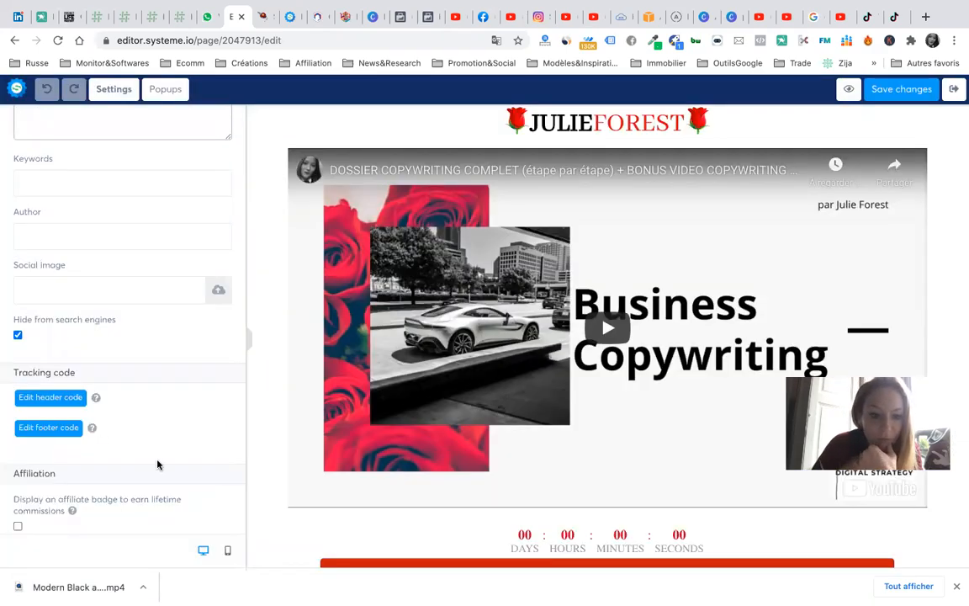
pyautogui.click(69, 403)
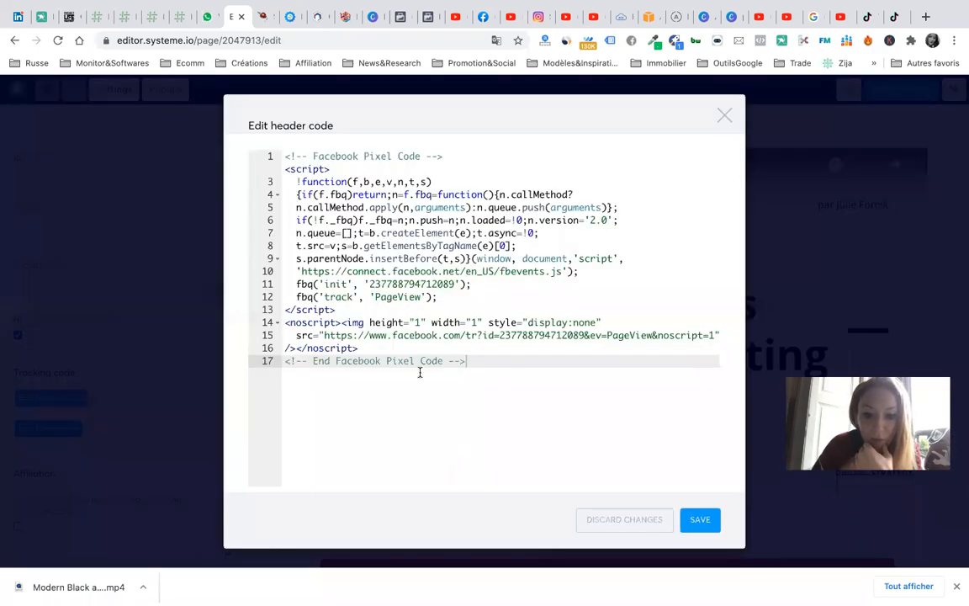
pyautogui.click(724, 118)
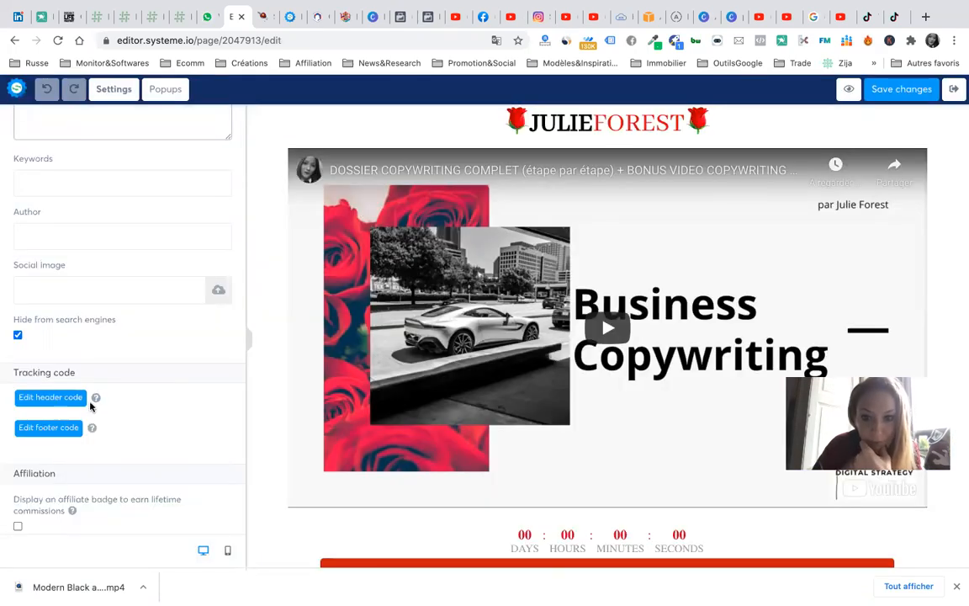
pyautogui.click(894, 16)
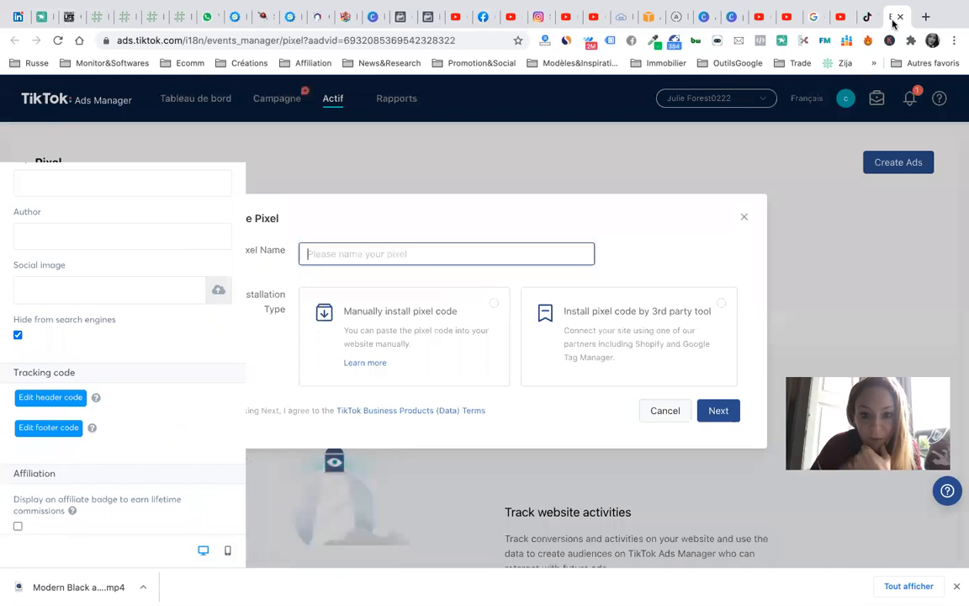
# - Close the Create Pixel dialog and Pixel tab, then create a TikTok pixel from the ad group settings
pyautogui.click(744, 217)
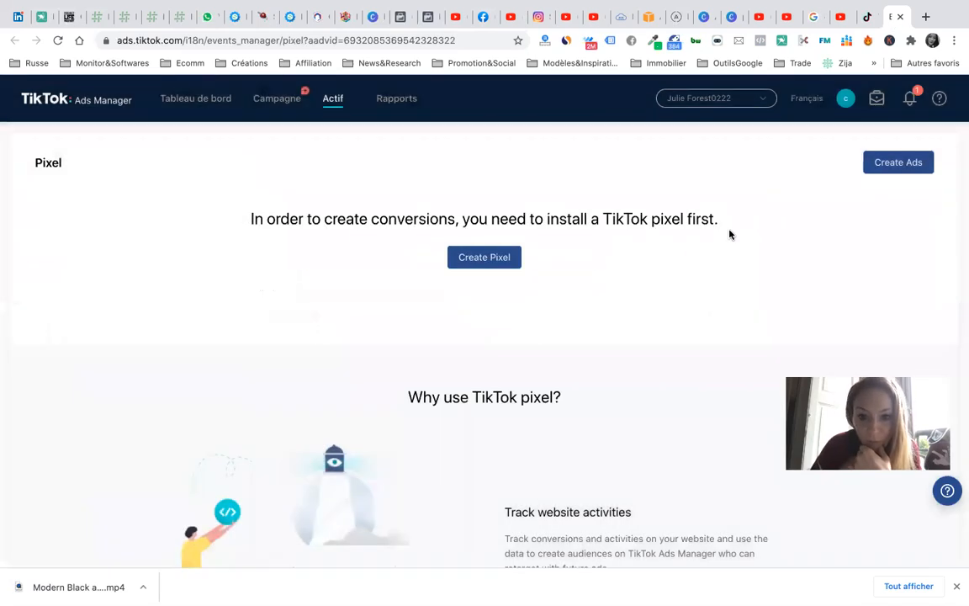
pyautogui.click(900, 17)
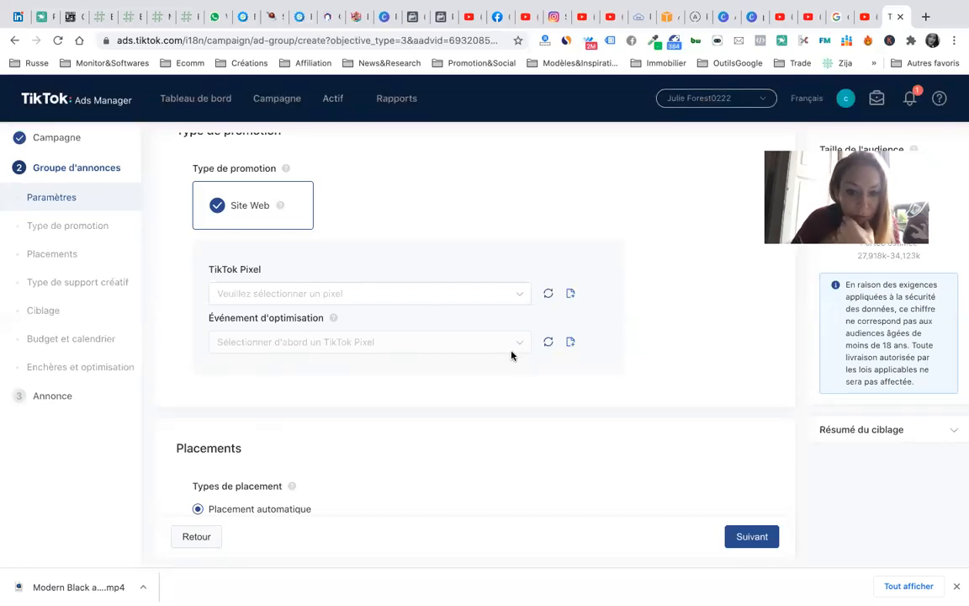
pyautogui.scroll(-3, 492, 314)
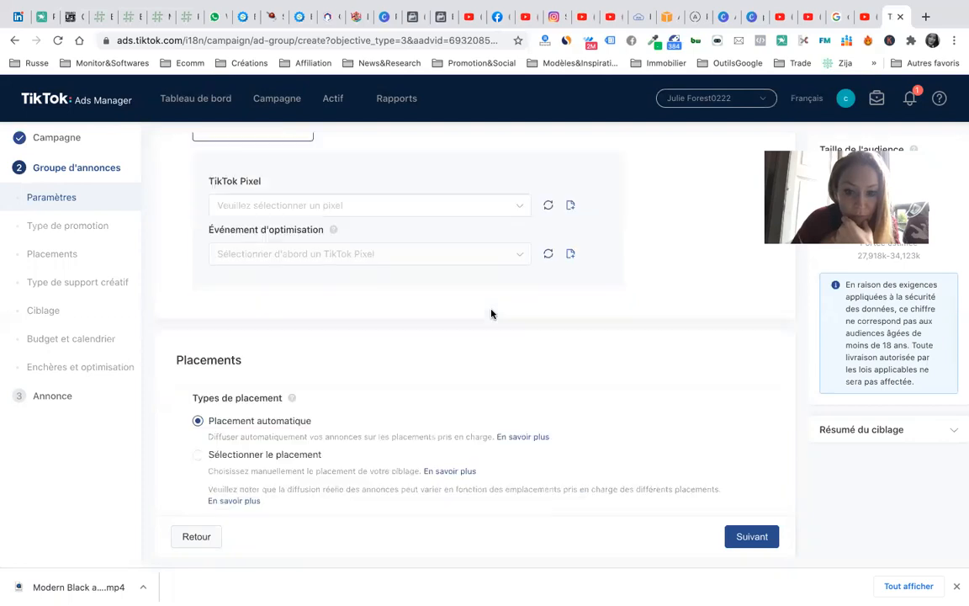
pyautogui.click(571, 211)
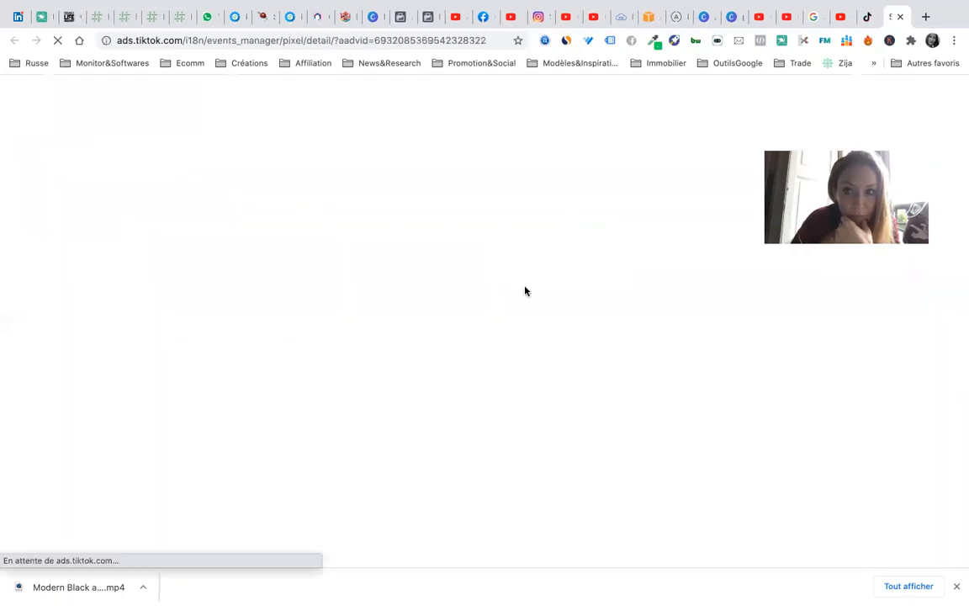
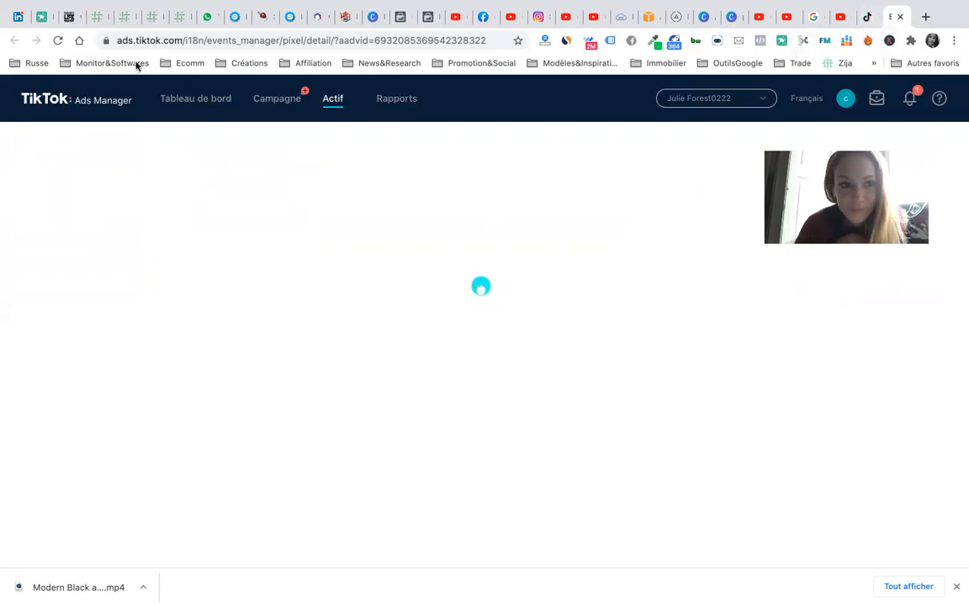
# - Reload the stuck Events Manager pixel page and check the Wi-Fi connection
pyautogui.click(394, 42)
pyautogui.press('super+a')
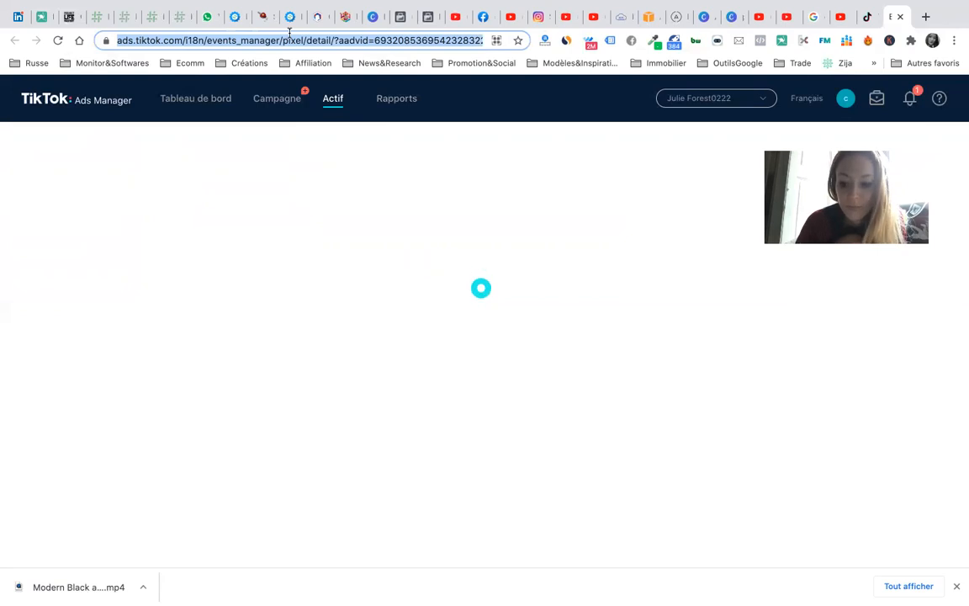
pyautogui.press('Return')
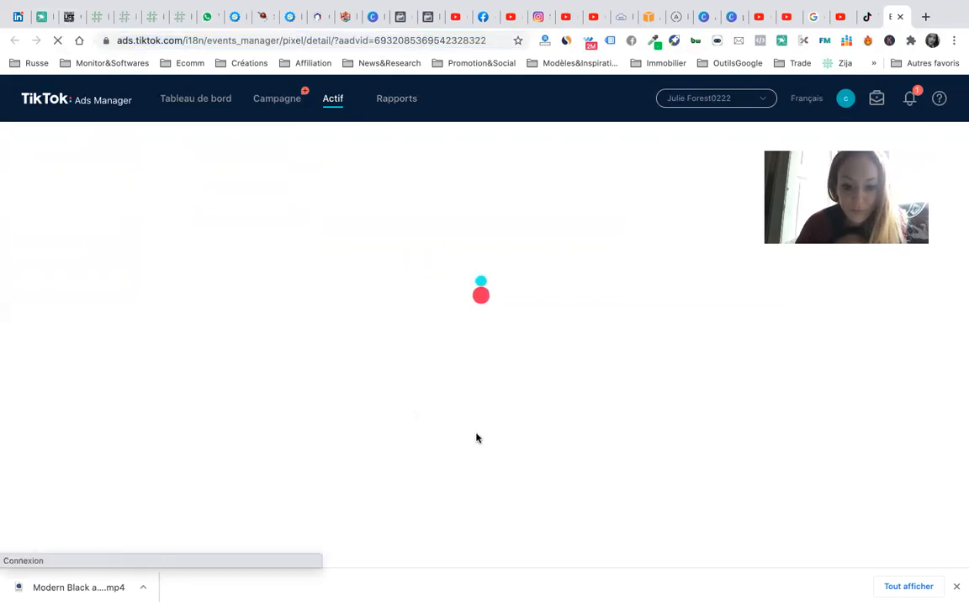
pyautogui.moveTo(814, 5)
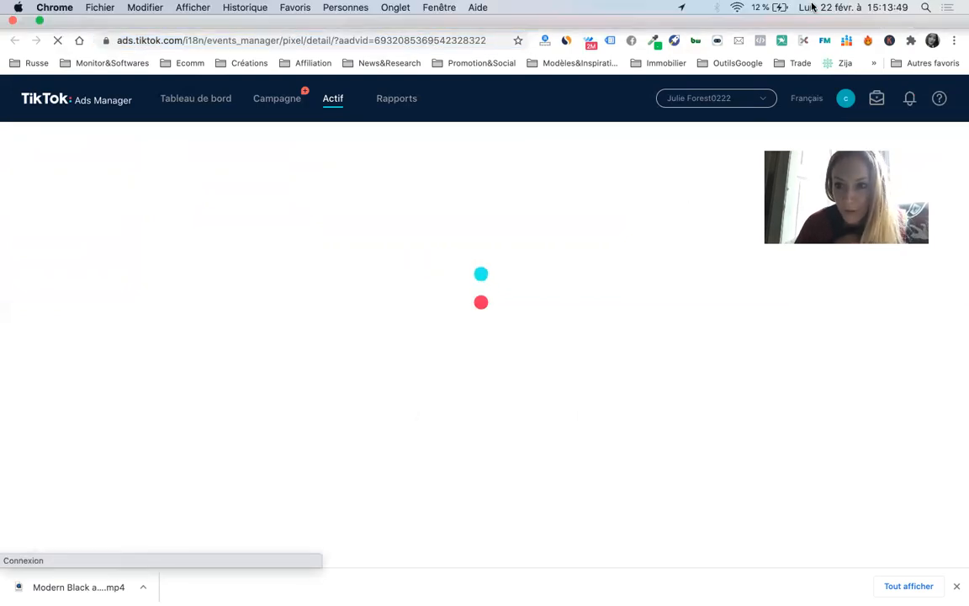
pyautogui.click(737, 7)
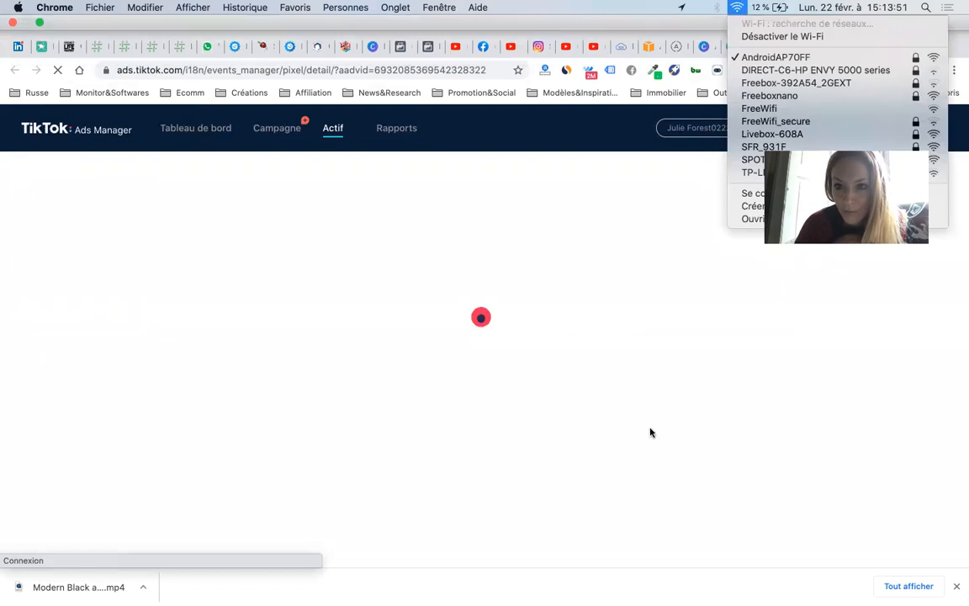
pyautogui.click(651, 432)
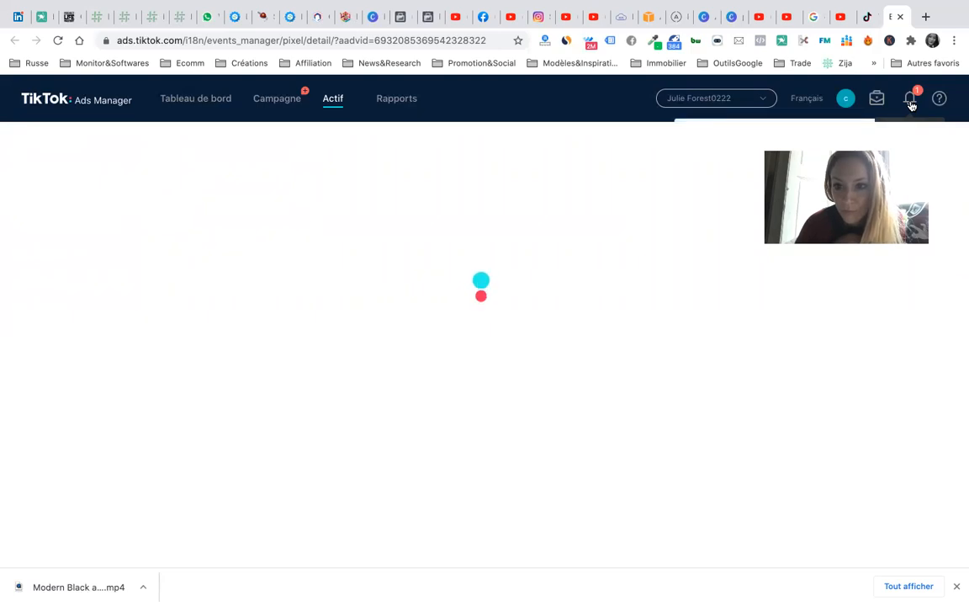
# - Close the stalled pixel events tab and return to the ad group creation page
pyautogui.click(867, 17)
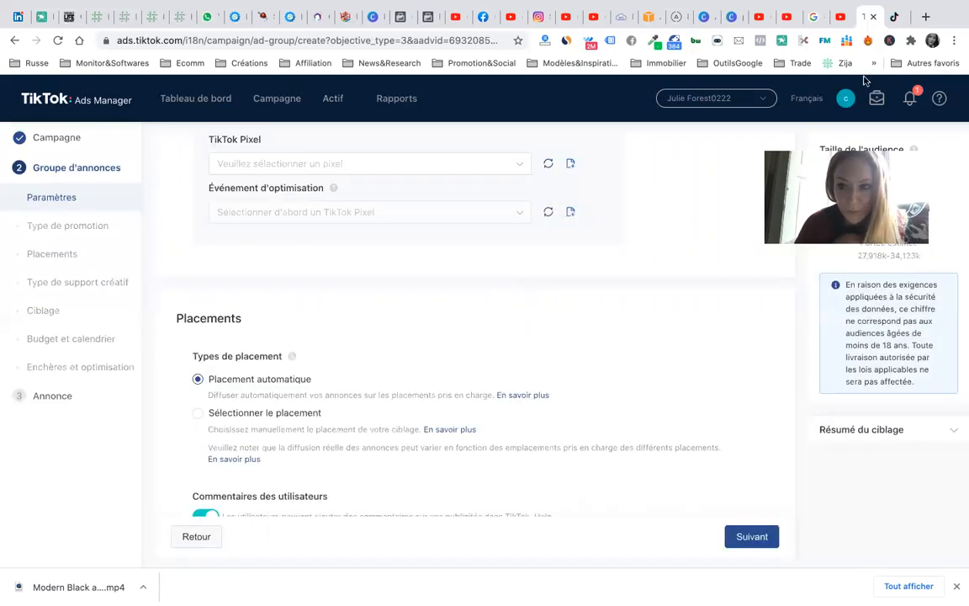
pyautogui.click(895, 20)
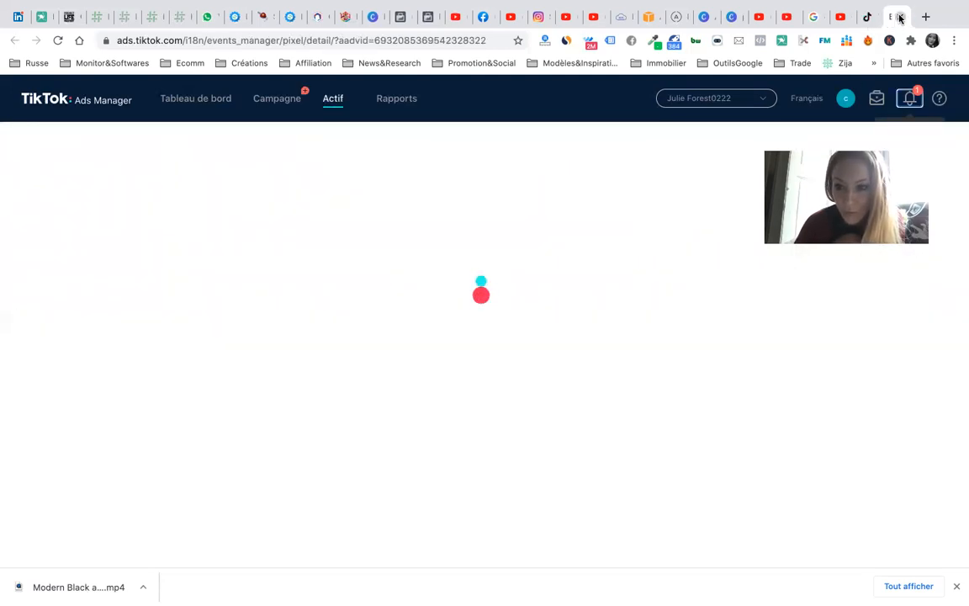
pyautogui.click(900, 17)
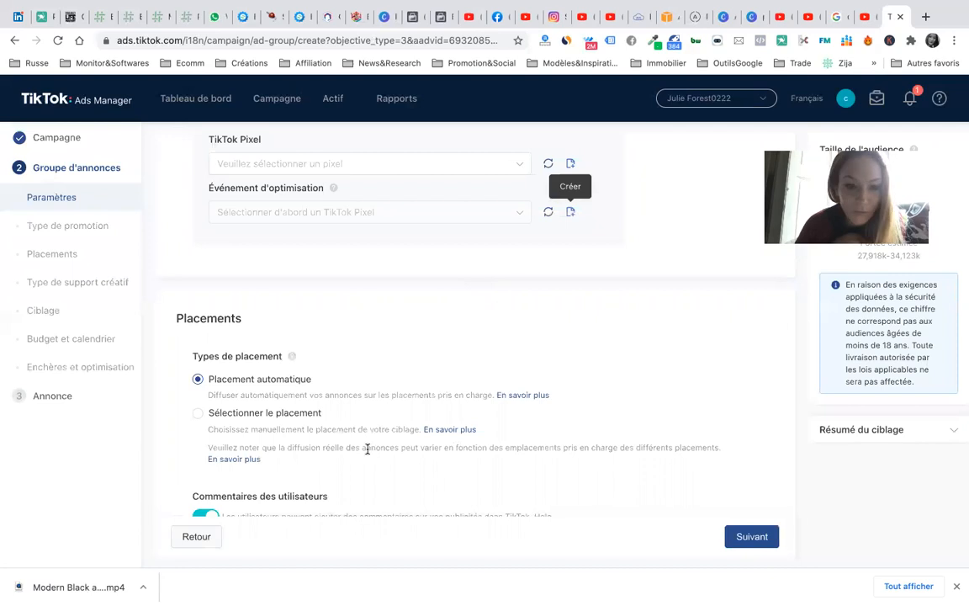
# - Switch Placements to 'Sélectionner le placement', keeping TikTok, News Feed App Series, Helo and Pangle ticked
pyautogui.scroll(-3, 355, 337)
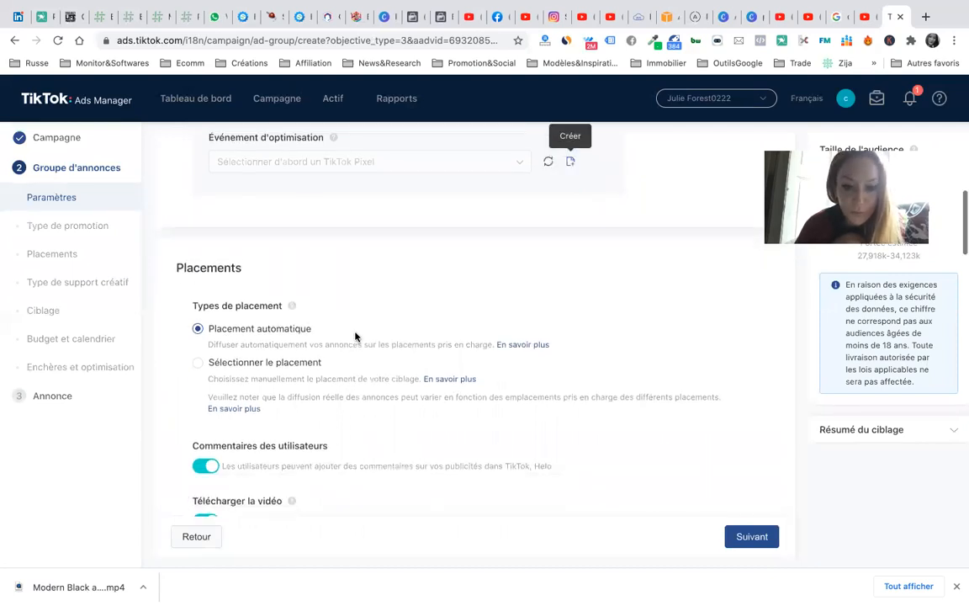
pyautogui.scroll(-1, 355, 337)
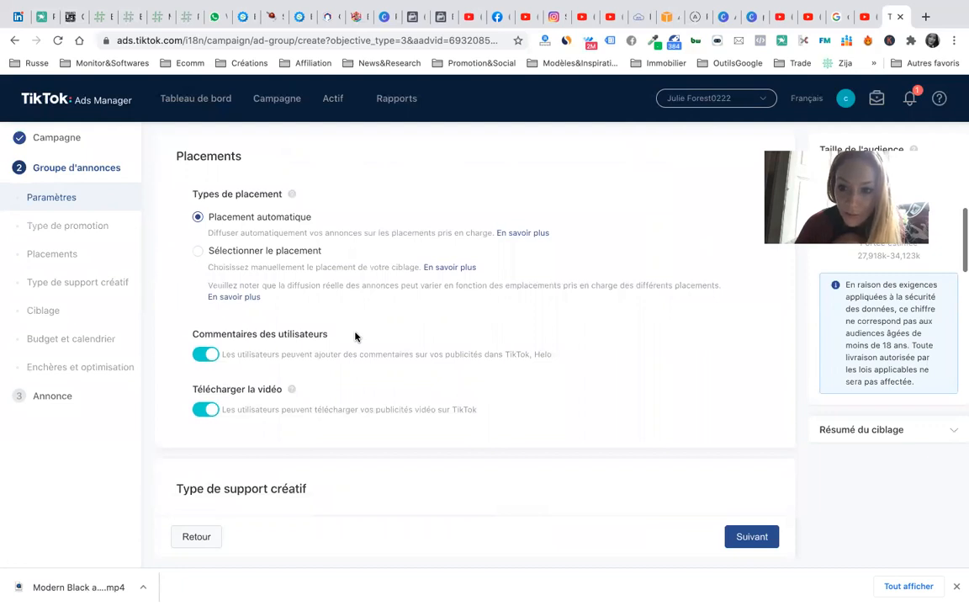
pyautogui.scroll(-1, 355, 337)
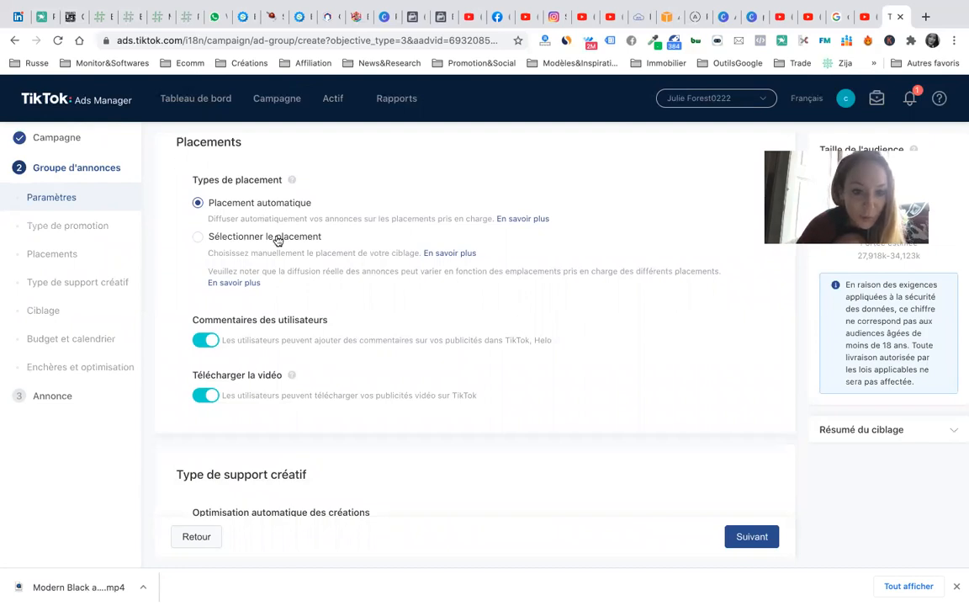
pyautogui.click(199, 238)
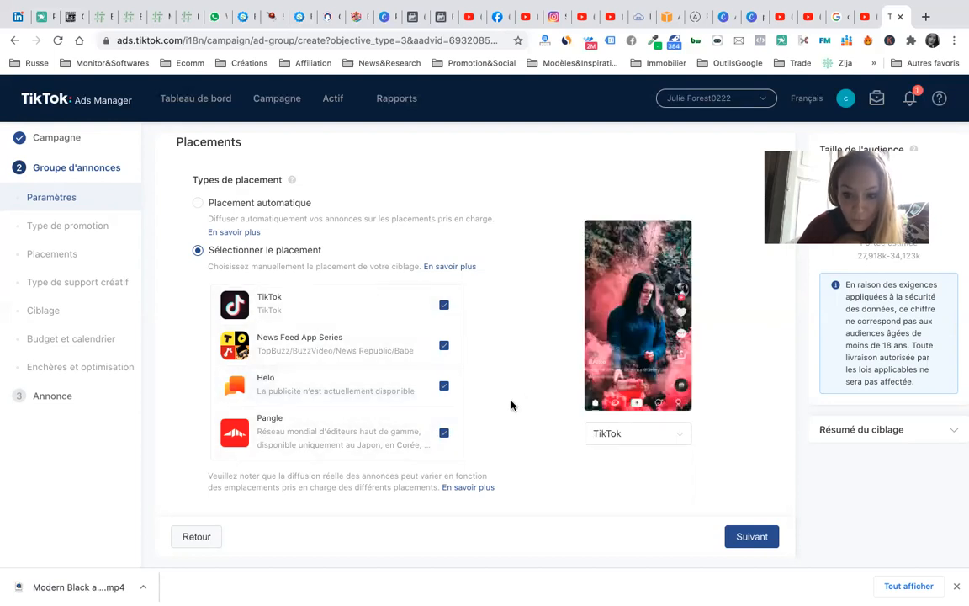
pyautogui.scroll(-1, 511, 402)
pyautogui.click(677, 389)
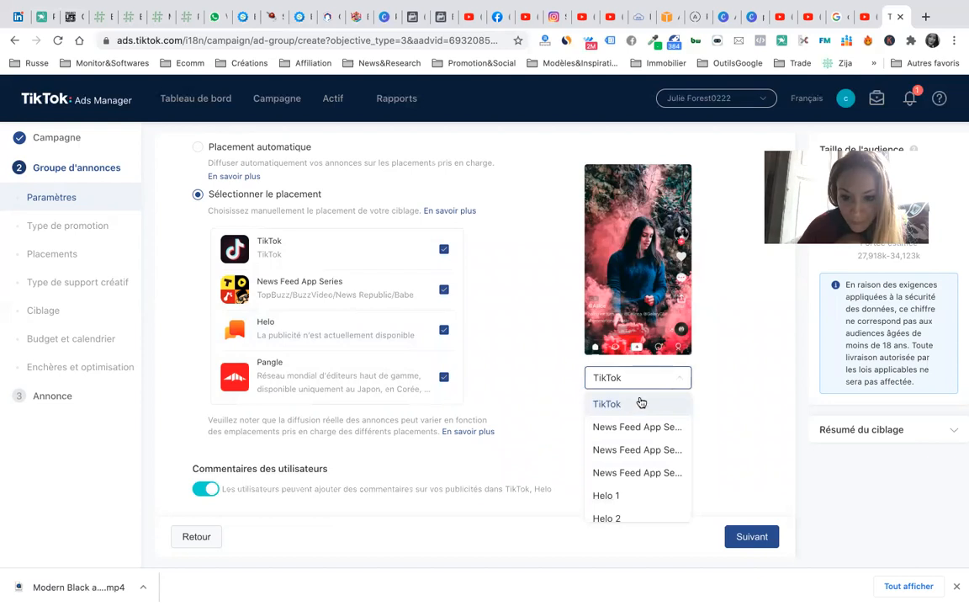
pyautogui.click(640, 404)
pyautogui.scroll(-5, 480, 434)
pyautogui.scroll(3, 252, 387)
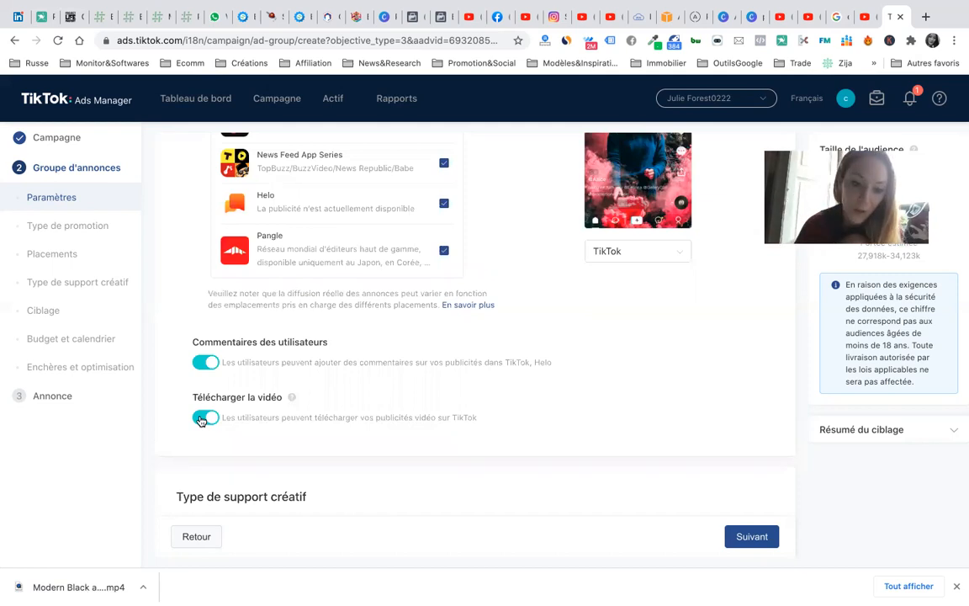
pyautogui.scroll(-5, 319, 380)
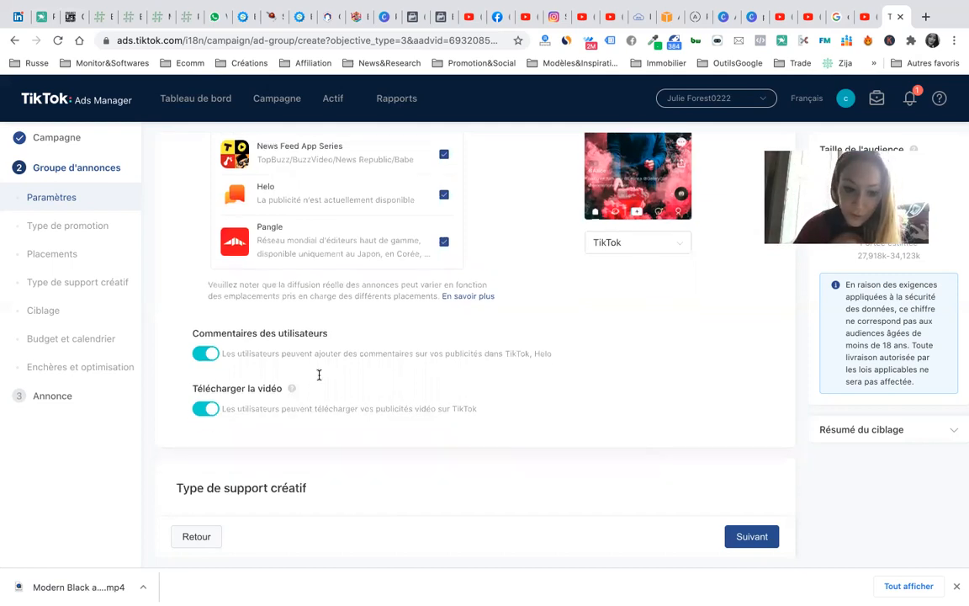
pyautogui.scroll(-1, 319, 379)
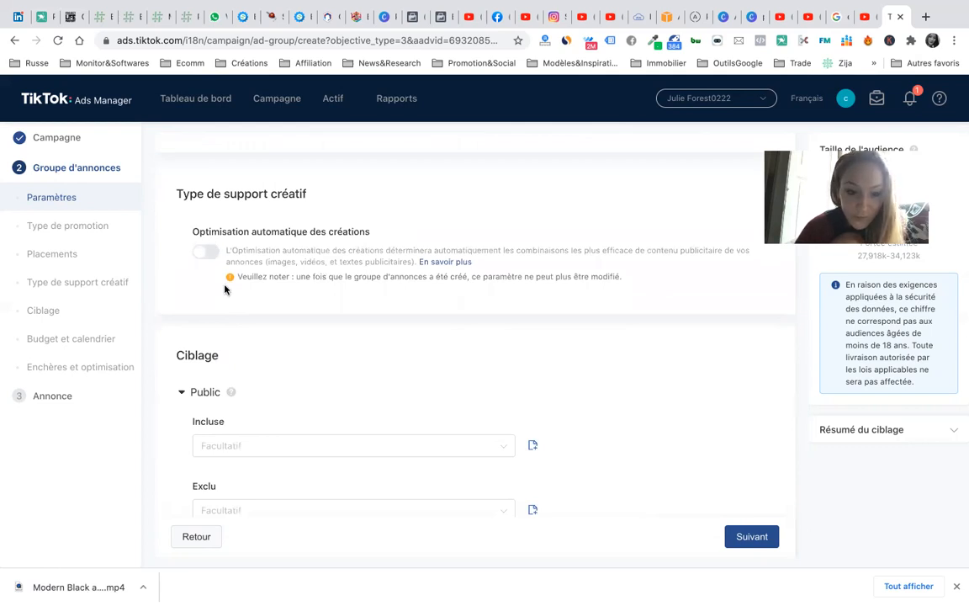
# - Switch on the 'Optimisation automatique des créations' toggle
pyautogui.click(206, 253)
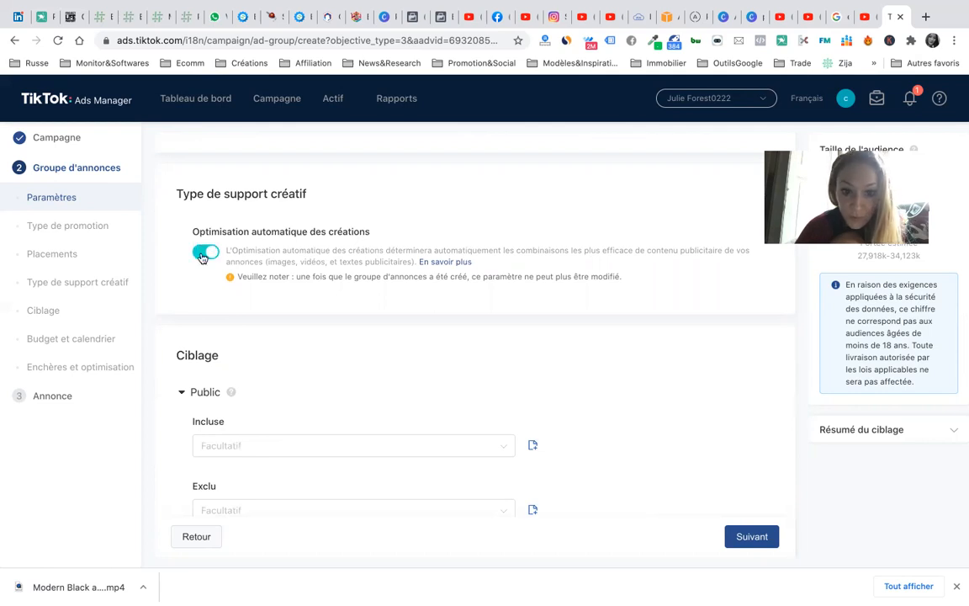
pyautogui.scroll(-2, 281, 325)
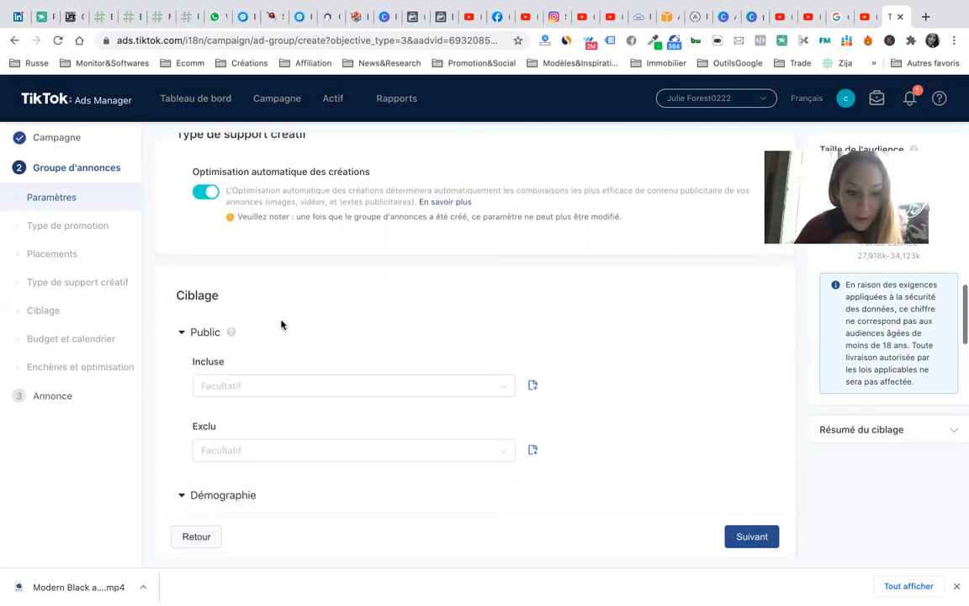
pyautogui.scroll(-5, 281, 325)
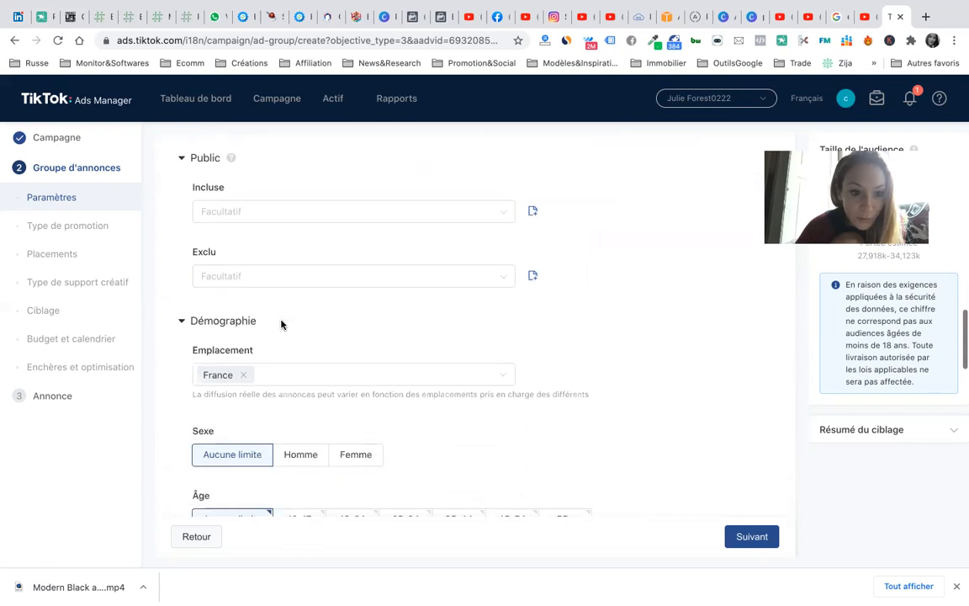
pyautogui.scroll(1, 281, 325)
# - Glance at the Incluse audience options, then return to the top of the form
pyautogui.click(247, 244)
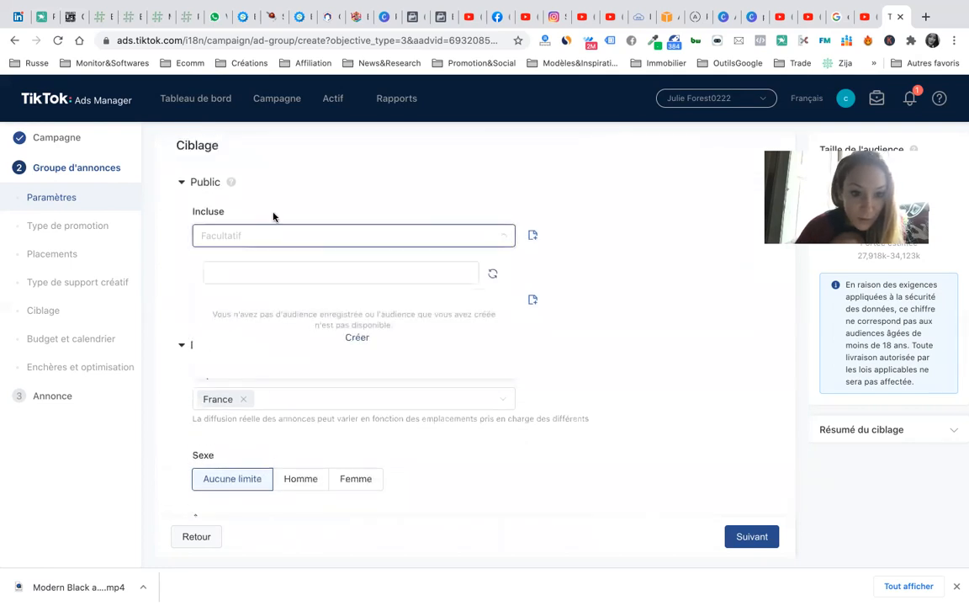
pyautogui.click(277, 237)
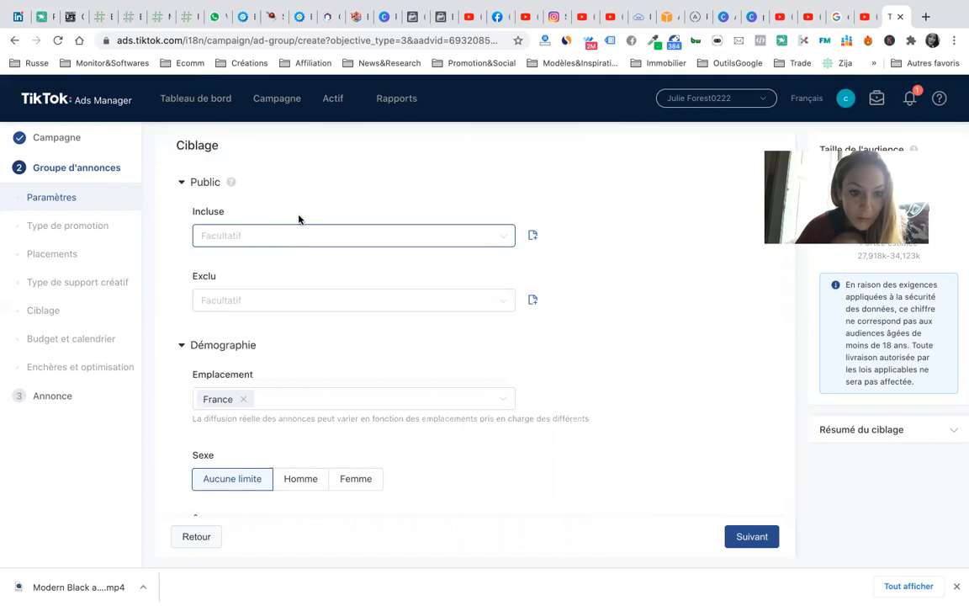
pyautogui.scroll(10, 298, 219)
pyautogui.scroll(6, 297, 219)
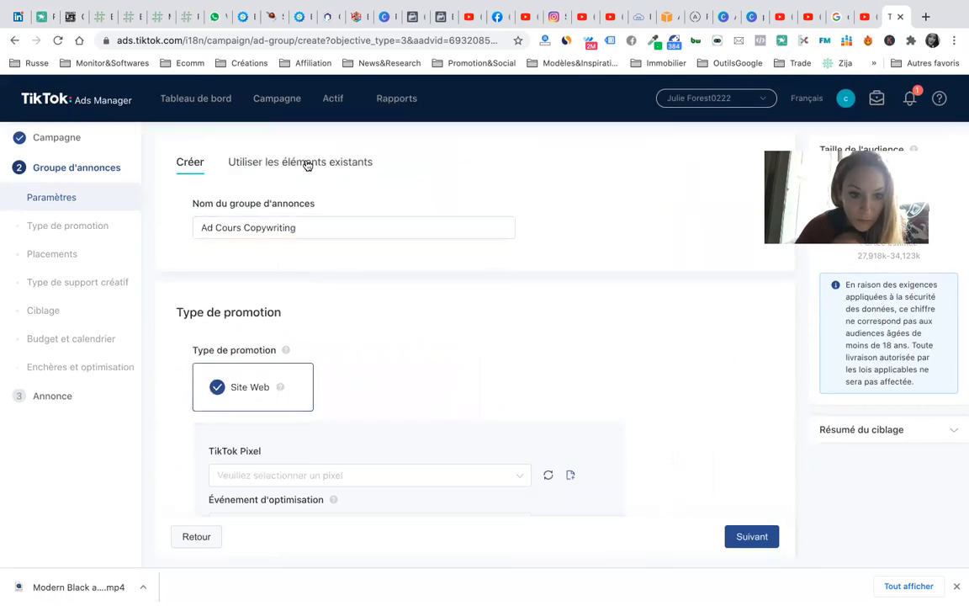
# - Try 'Utiliser les éléments existants' and its search, which finds no existing ad groups
pyautogui.click(307, 165)
pyautogui.click(312, 235)
pyautogui.click(324, 194)
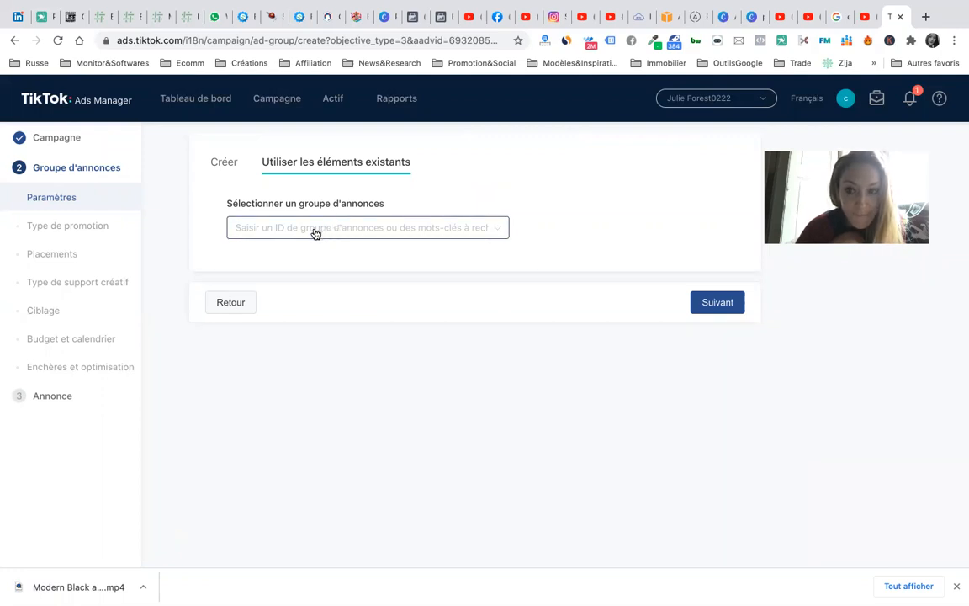
# - Load the campaign creation page address in a new browser tab
pyautogui.click(200, 45)
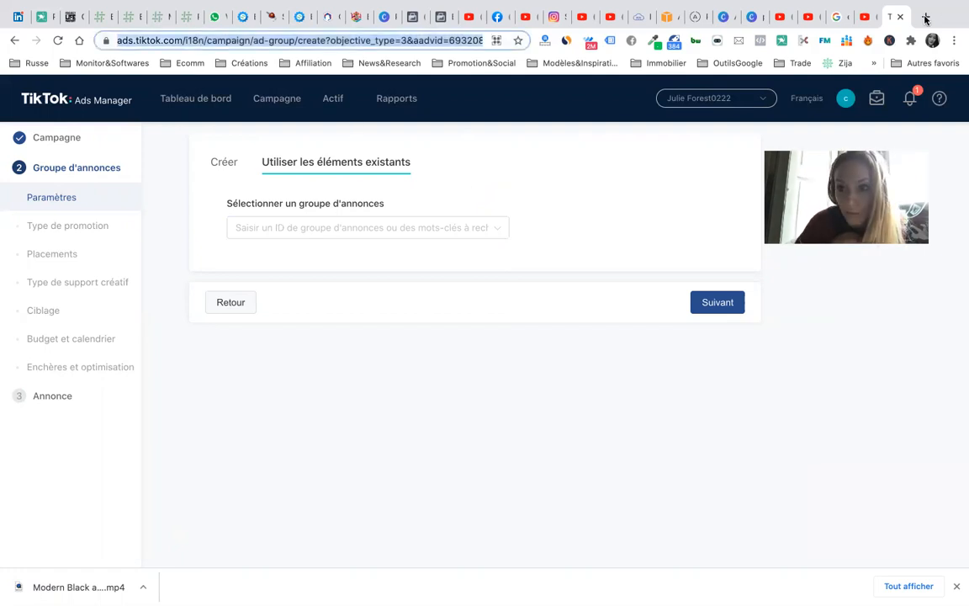
pyautogui.click(924, 18)
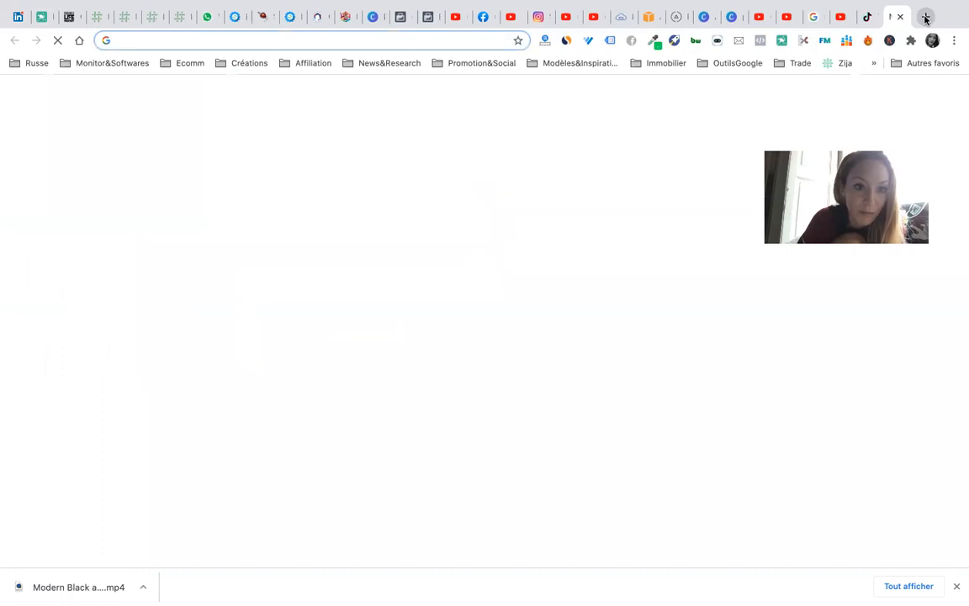
pyautogui.press('super+v')
pyautogui.press('Return')
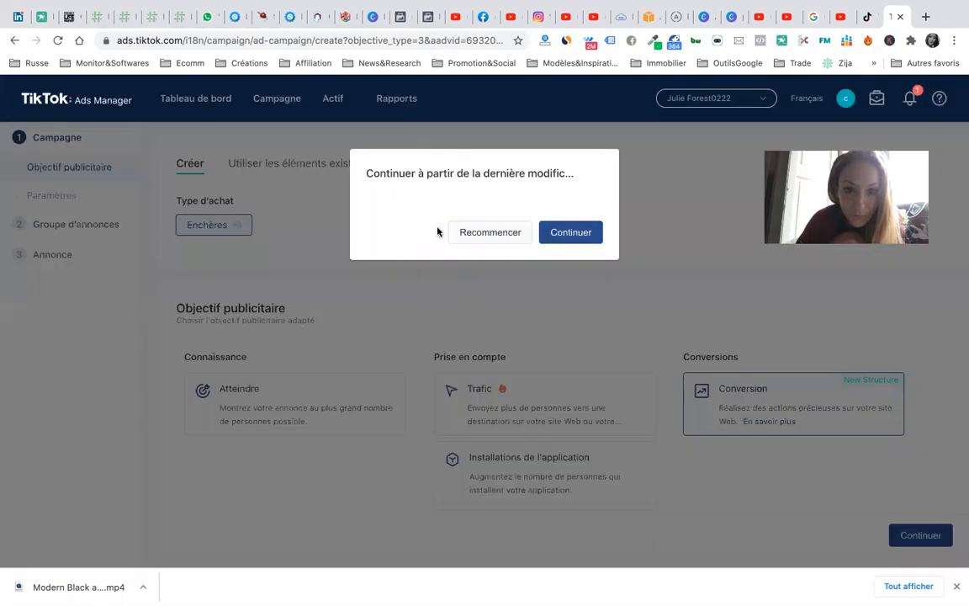
# - Continue from the last saved edit, then leave the campaign page for the Tableau de bord
pyautogui.click(572, 233)
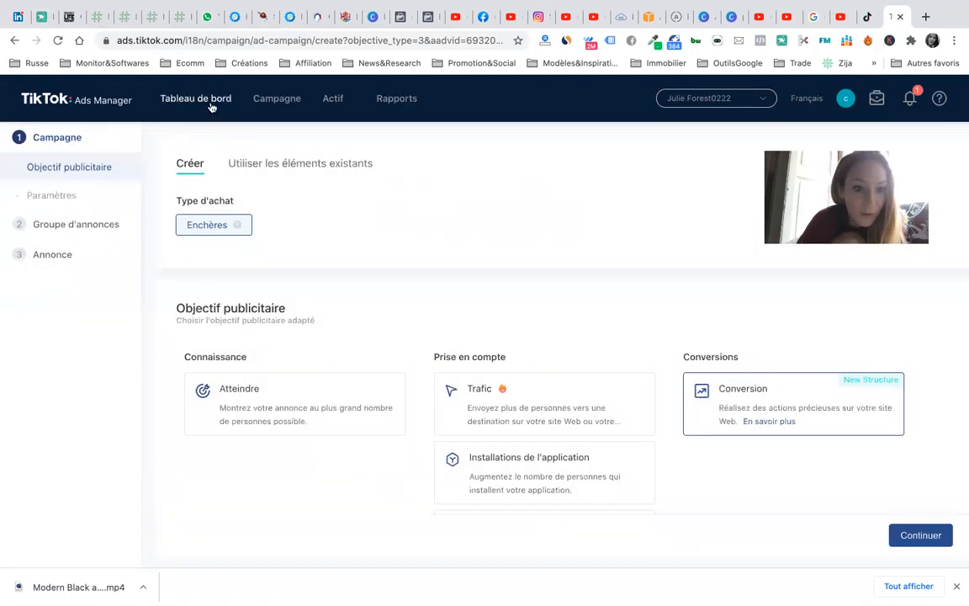
pyautogui.moveTo(368, 111)
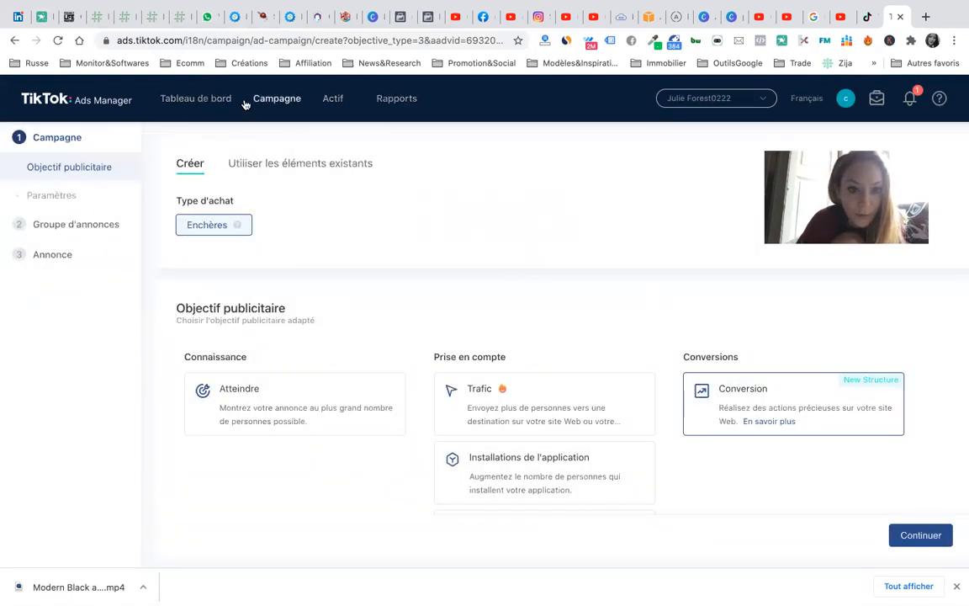
pyautogui.click(210, 106)
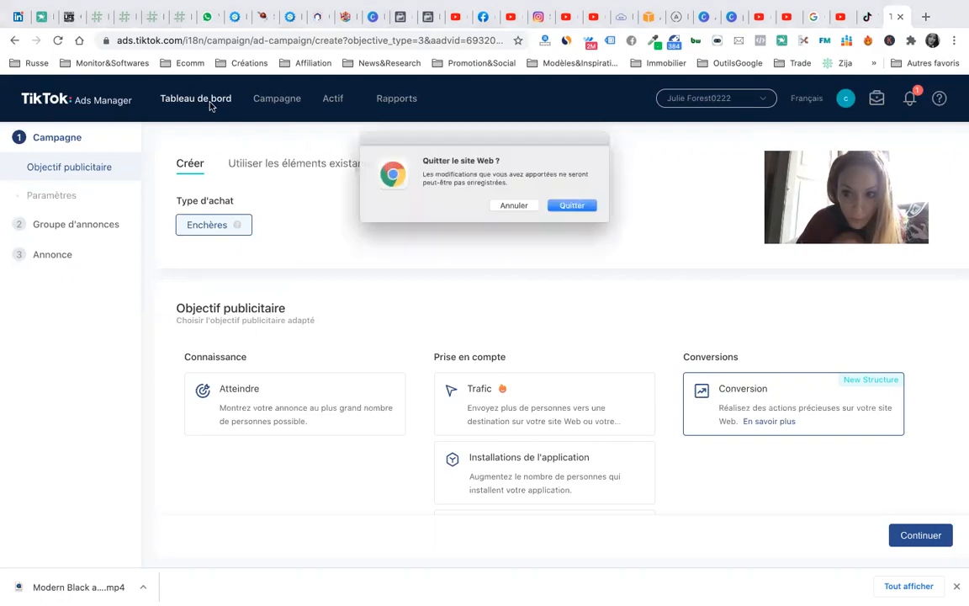
pyautogui.click(576, 210)
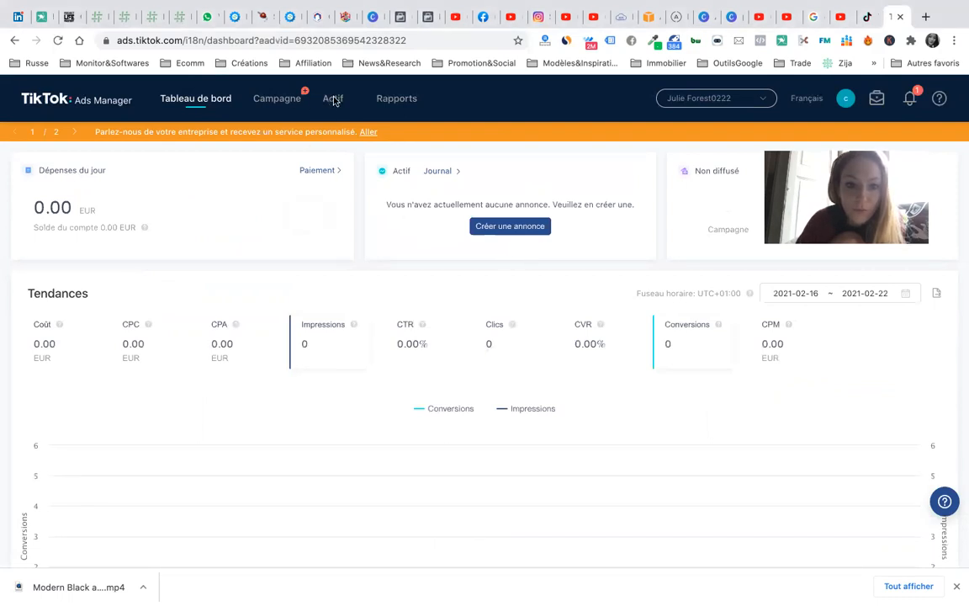
# - View the ad account list, go to the Campagne page, then open the Business Center
pyautogui.moveTo(333, 101)
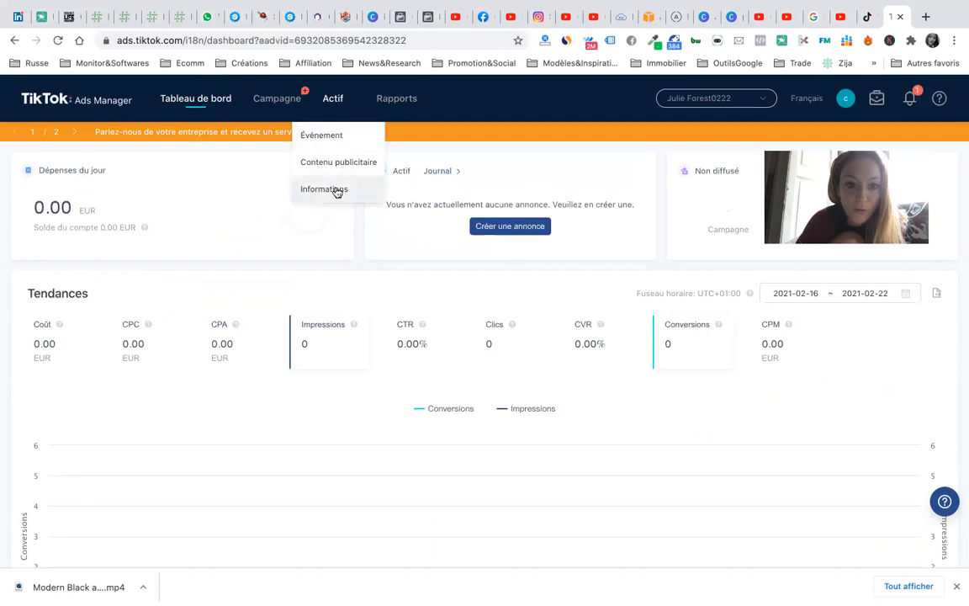
pyautogui.click(755, 99)
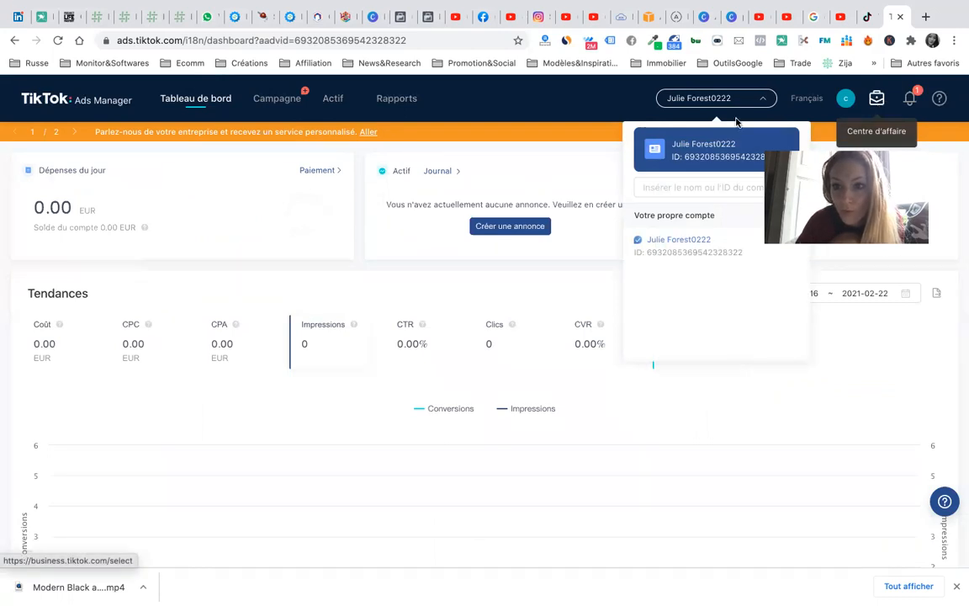
pyautogui.click(285, 105)
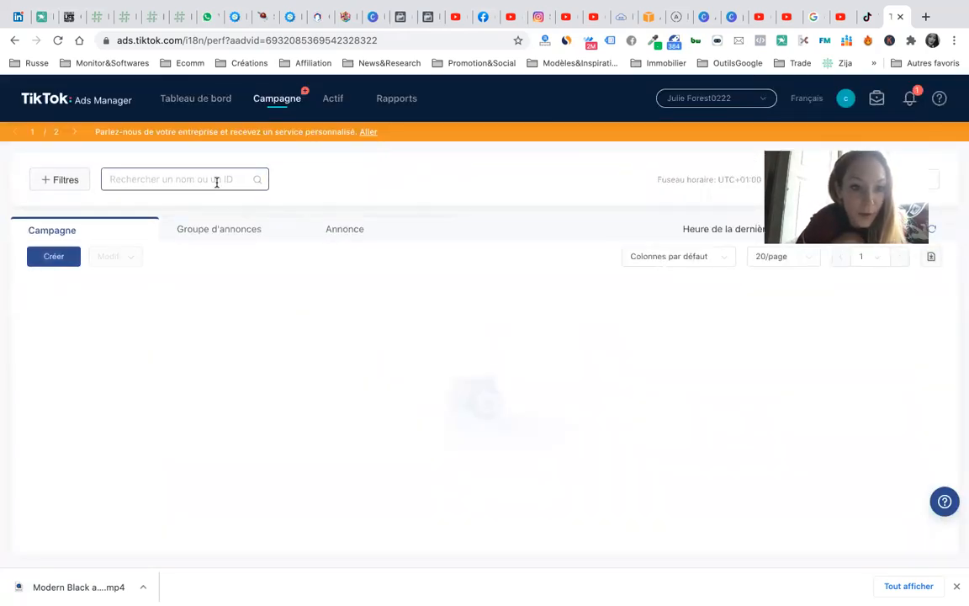
pyautogui.moveTo(330, 108)
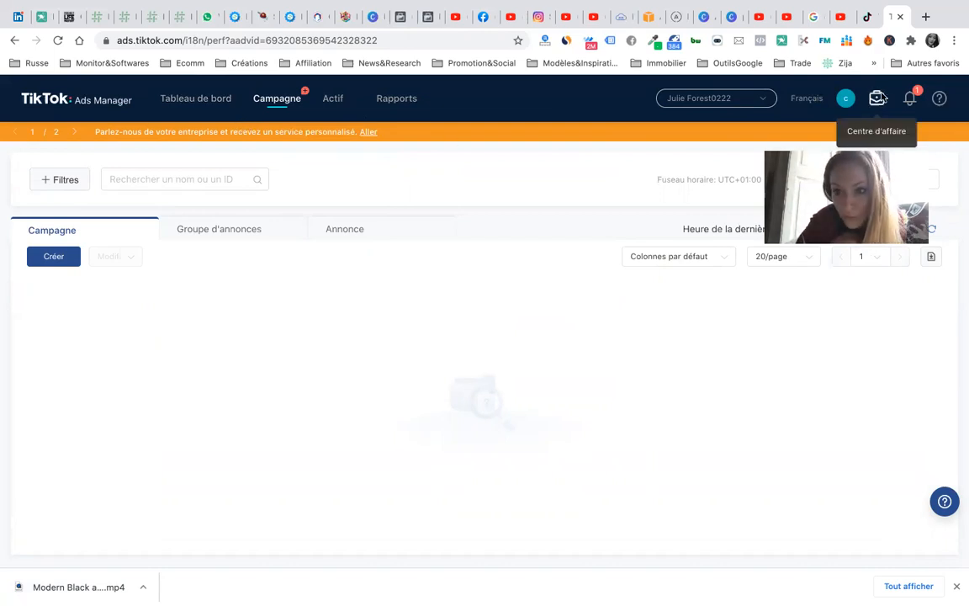
pyautogui.click(880, 99)
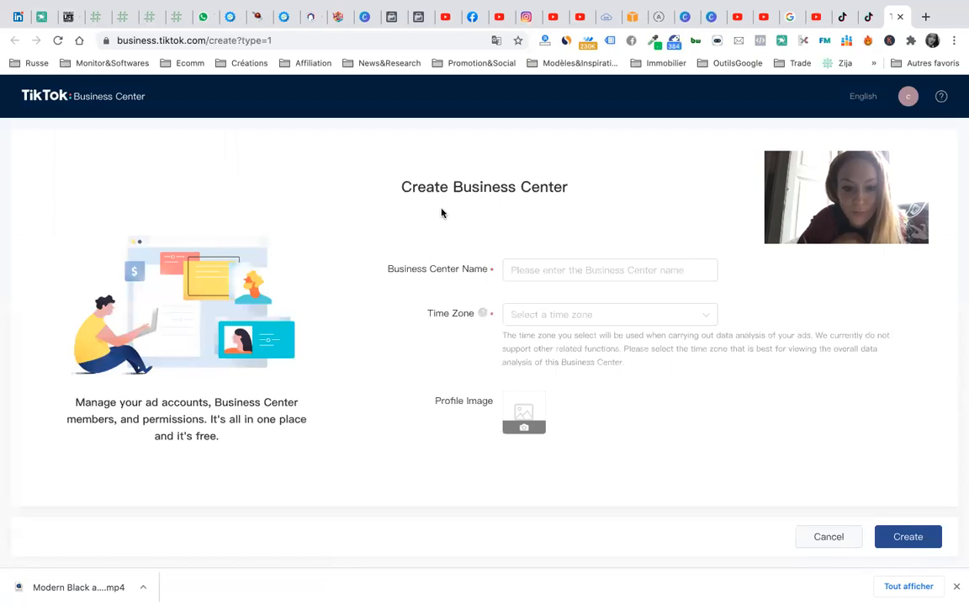
# - Close the Business Center tab, return to the Ads Manager dashboard, and glance at the account list
pyautogui.click(900, 18)
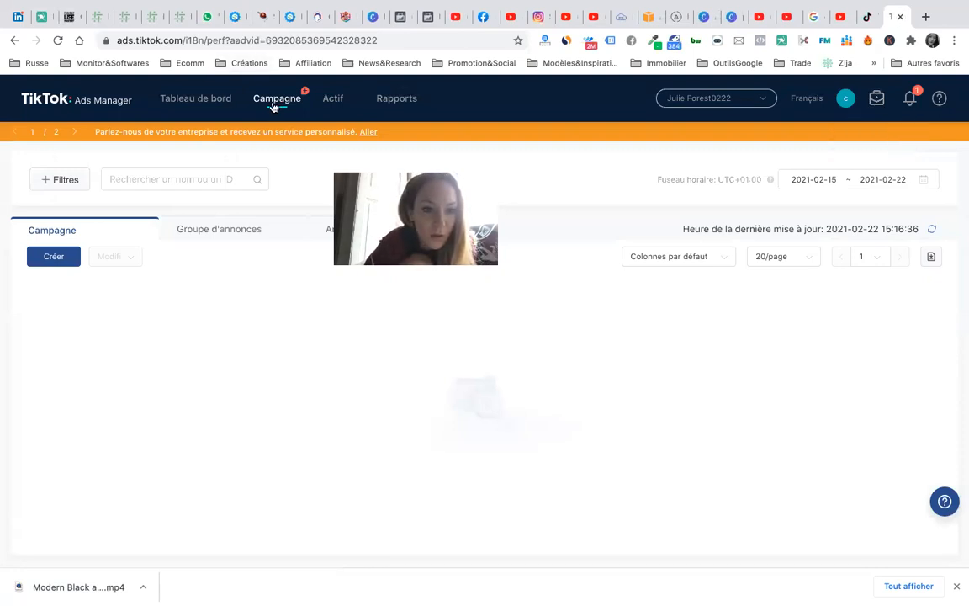
pyautogui.click(79, 103)
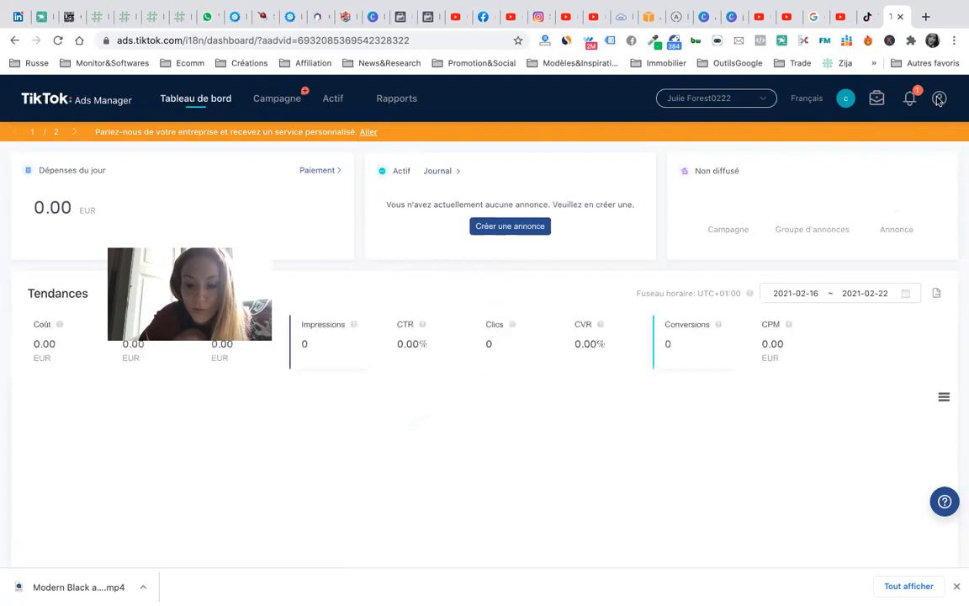
pyautogui.click(757, 101)
pyautogui.click(545, 171)
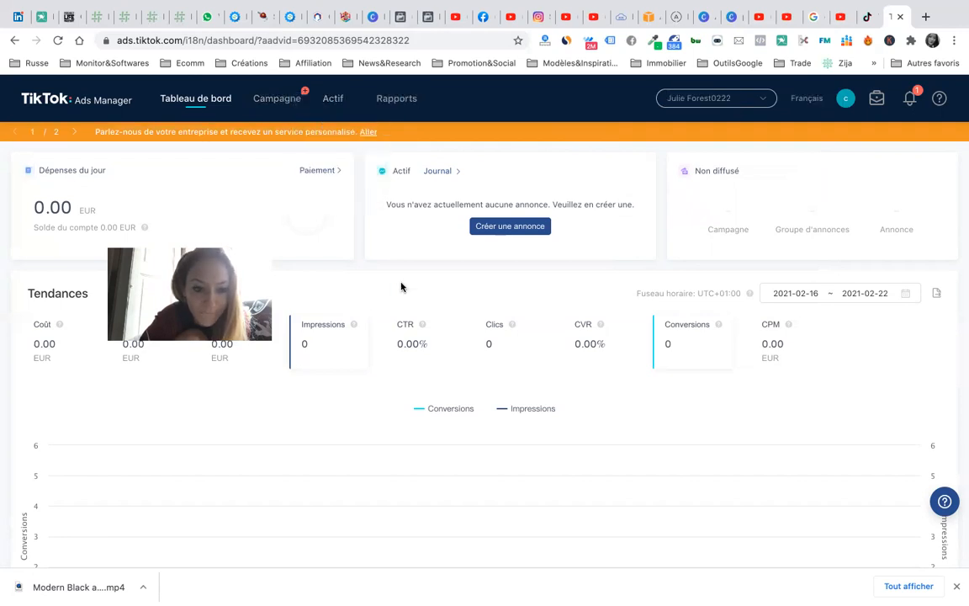
pyautogui.moveTo(436, 604)
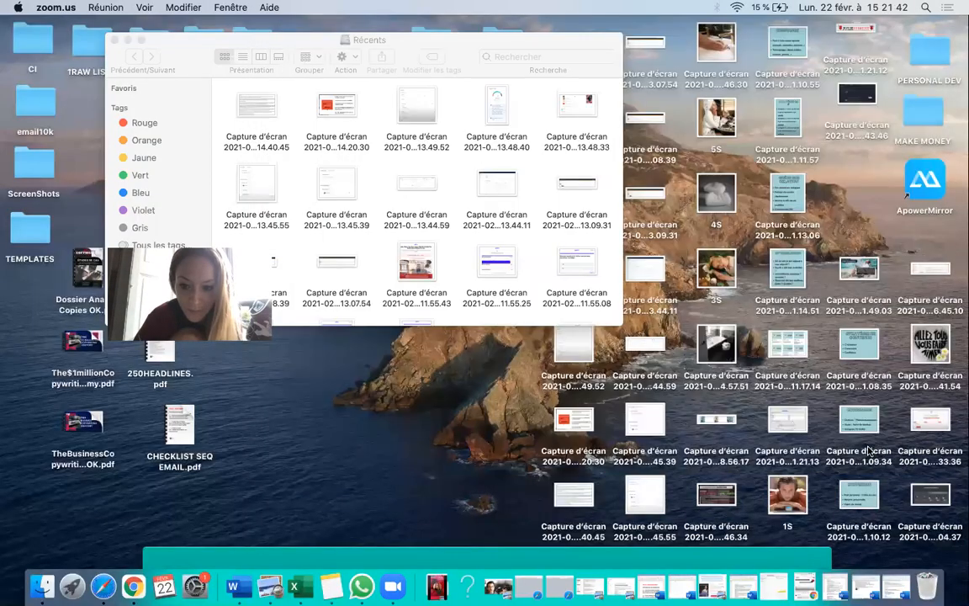
# - Bring Google Chrome back from the Dock to show the Ads Manager Audiences page
pyautogui.click(133, 586)
pyautogui.moveTo(332, 103)
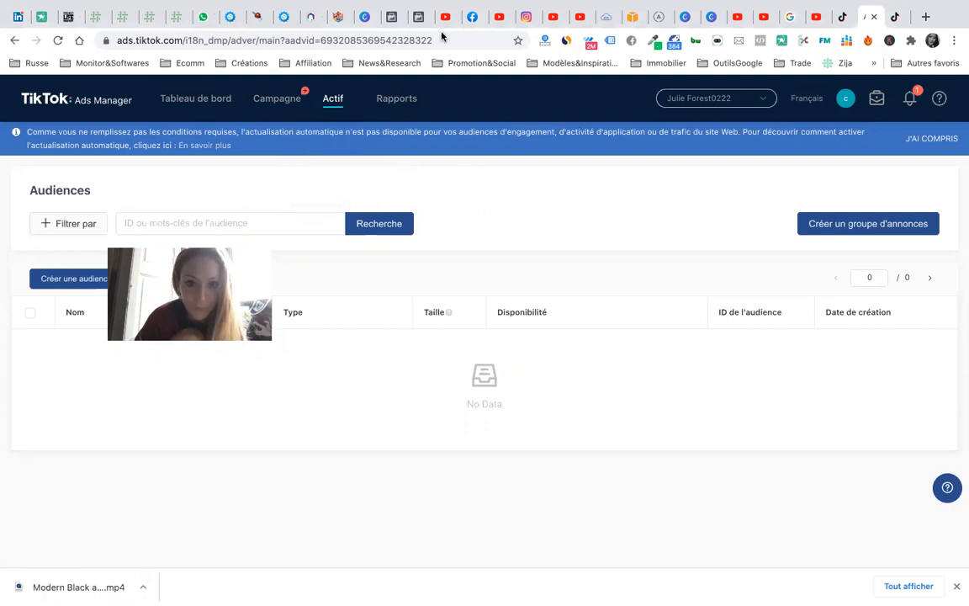
# - Start a lookalike audience ('Créer une audience similaire') and check its empty Source list
pyautogui.click(78, 280)
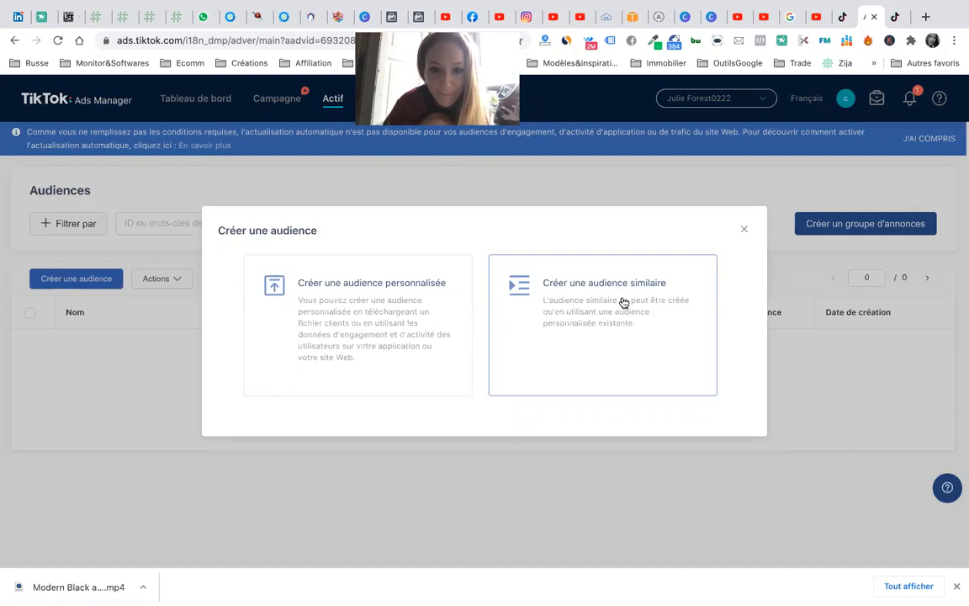
pyautogui.click(579, 321)
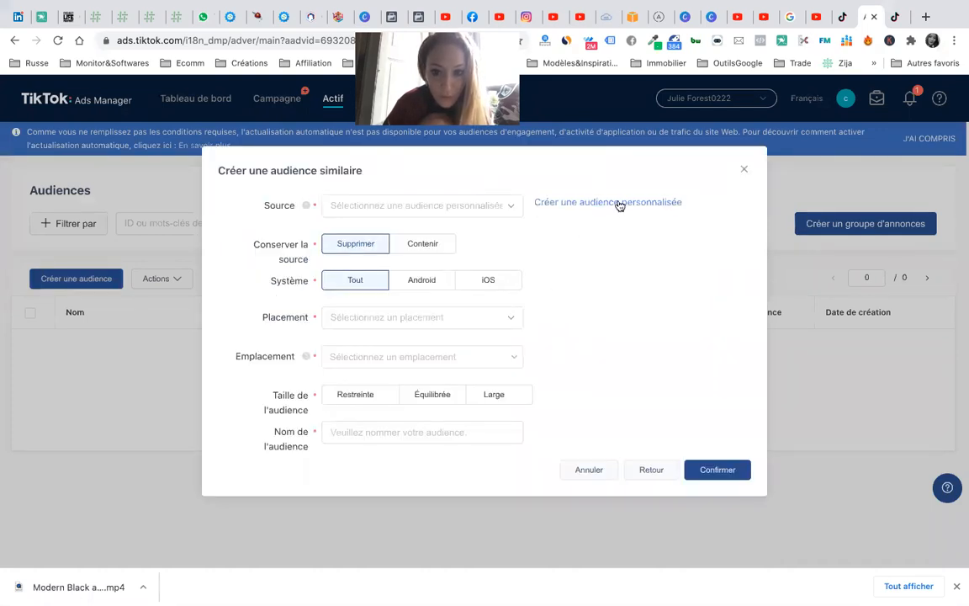
pyautogui.click(473, 207)
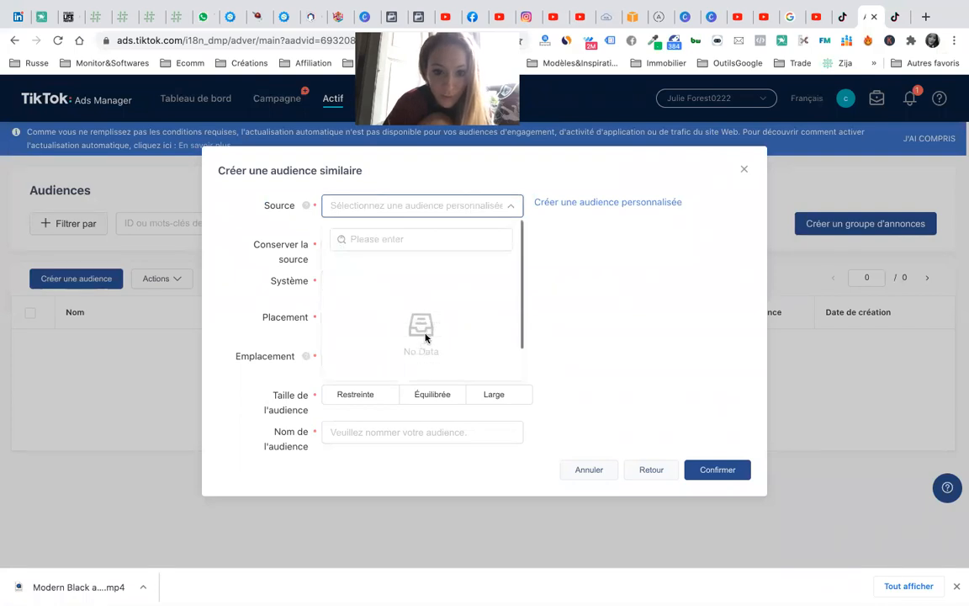
pyautogui.click(631, 284)
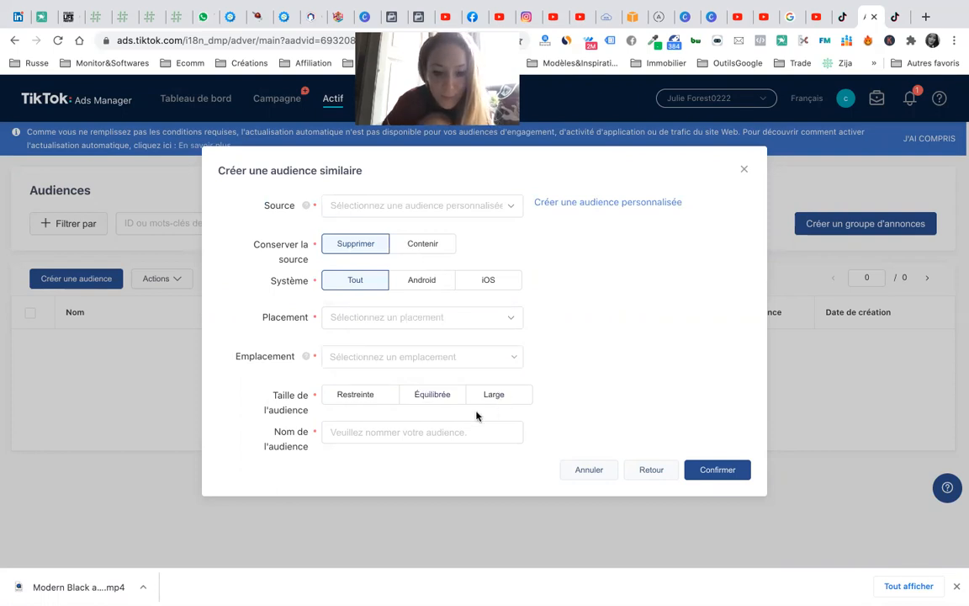
# - Inspect the Placement app choices without selecting any
pyautogui.click(384, 317)
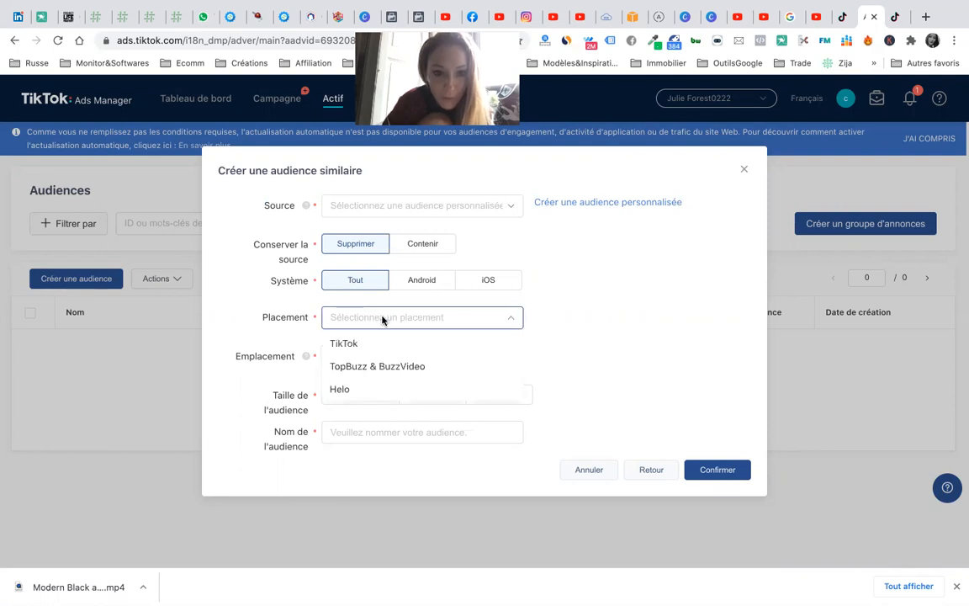
pyautogui.click(383, 319)
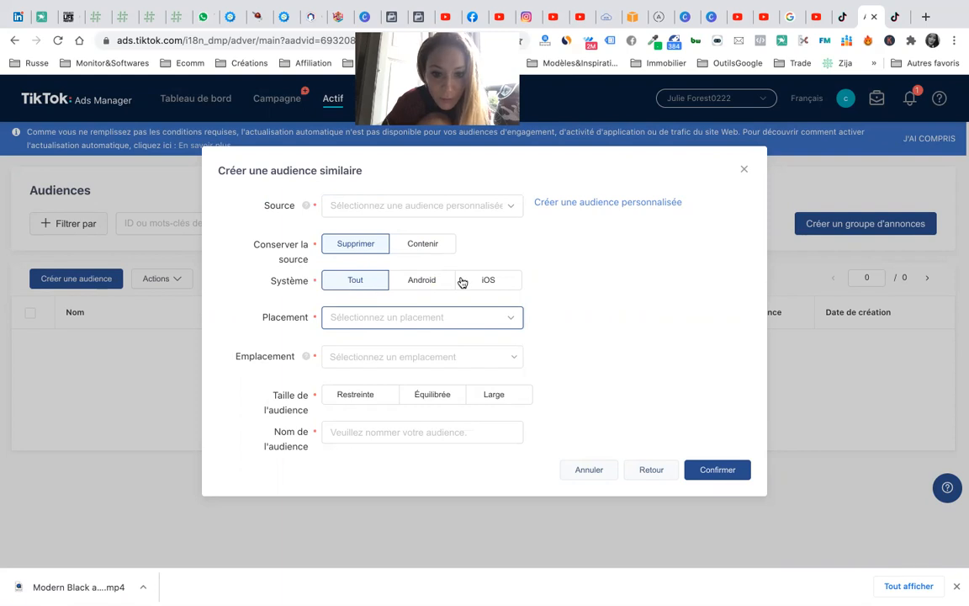
pyautogui.click(505, 322)
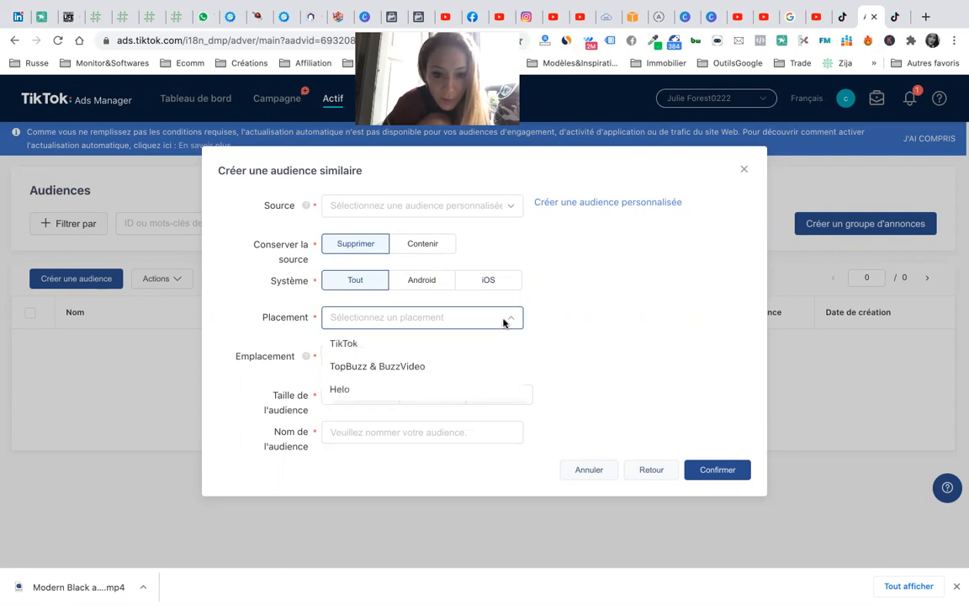
pyautogui.click(612, 283)
# - Search the Emplacement location list for 'fra' and close it without choosing
pyautogui.click(373, 362)
pyautogui.click(383, 390)
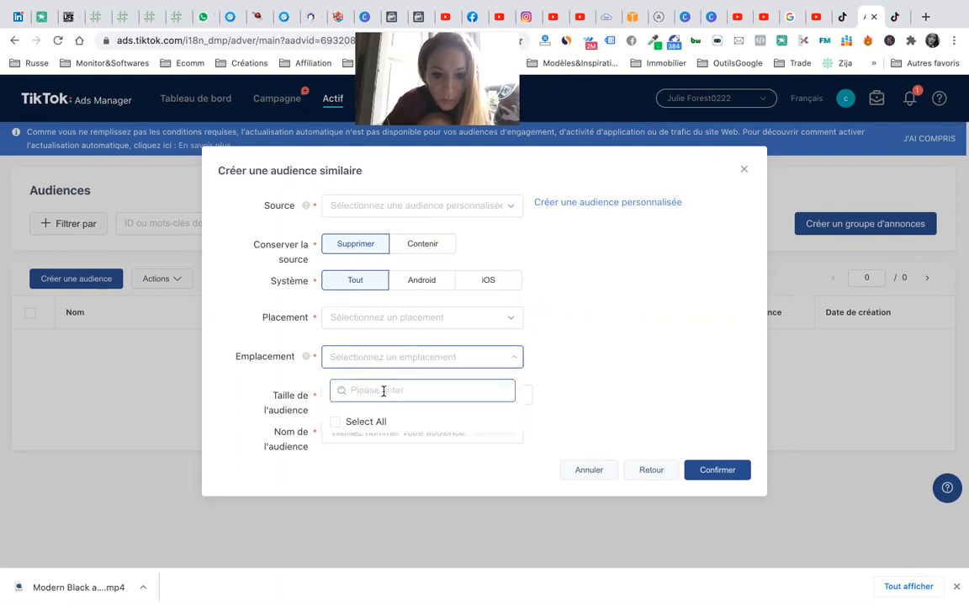
pyautogui.write('fra')
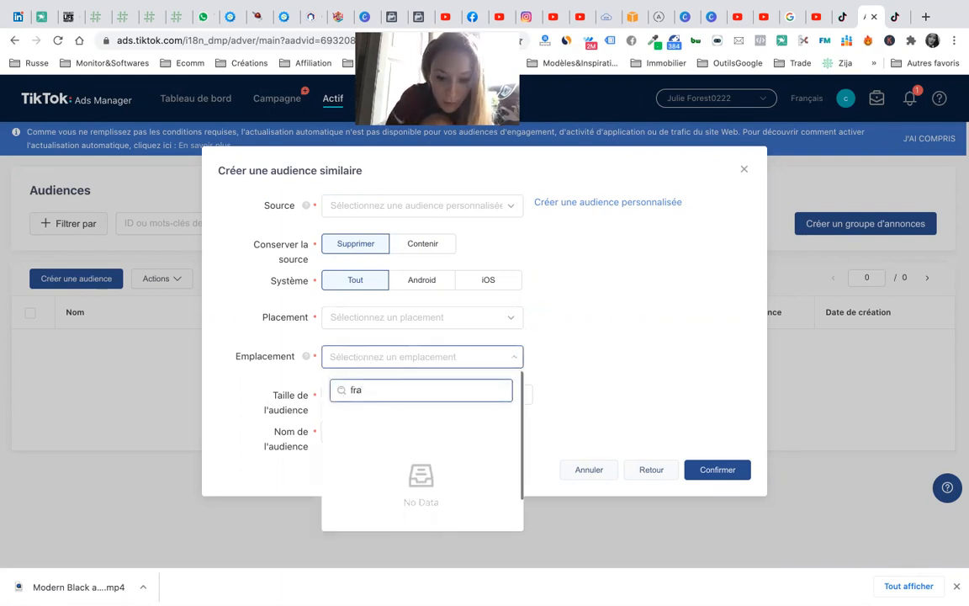
pyautogui.click(641, 298)
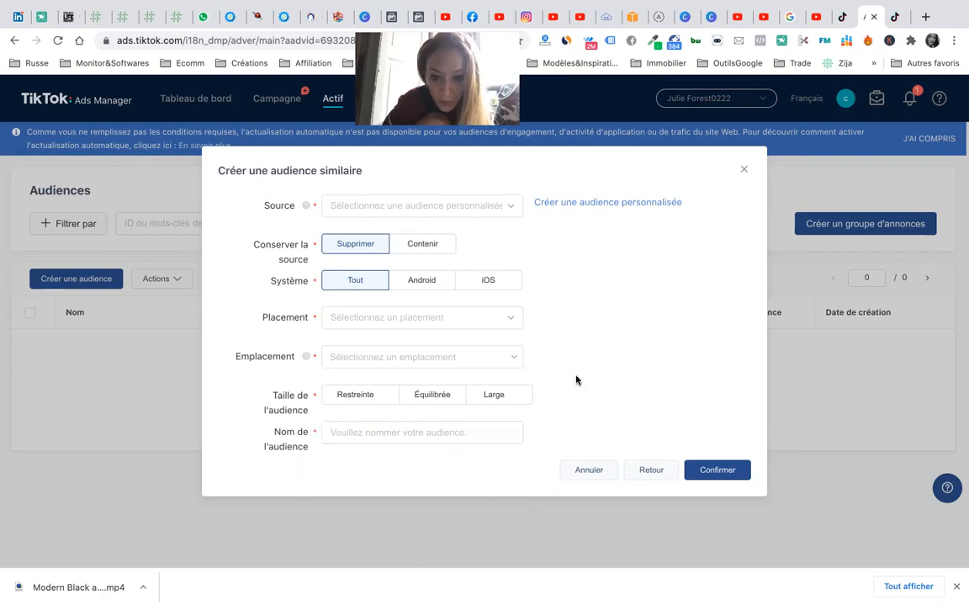
# - Discard the lookalike audience dialog, then close the Audiences and help-article tabs
pyautogui.click(745, 172)
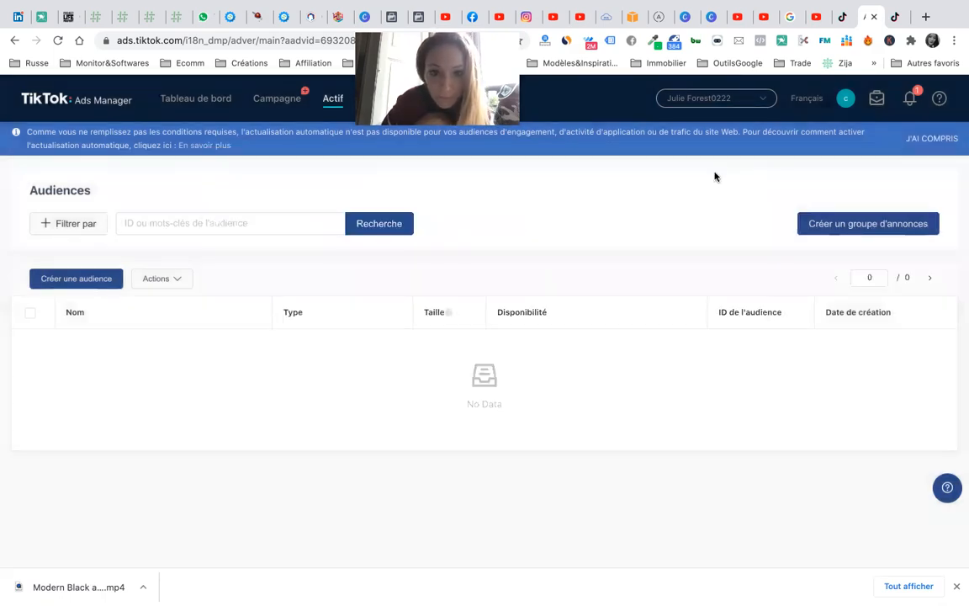
pyautogui.moveTo(333, 99)
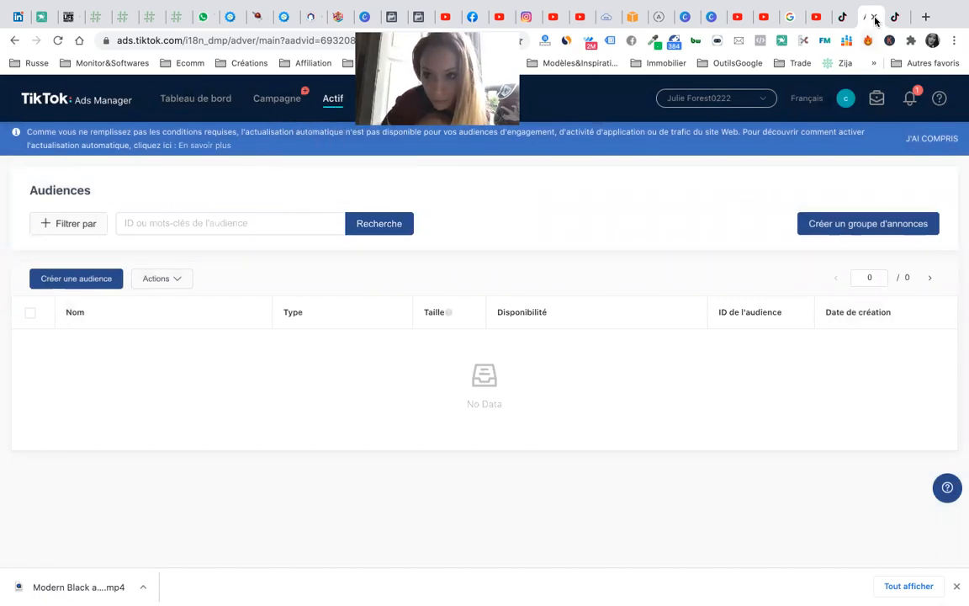
pyautogui.click(876, 18)
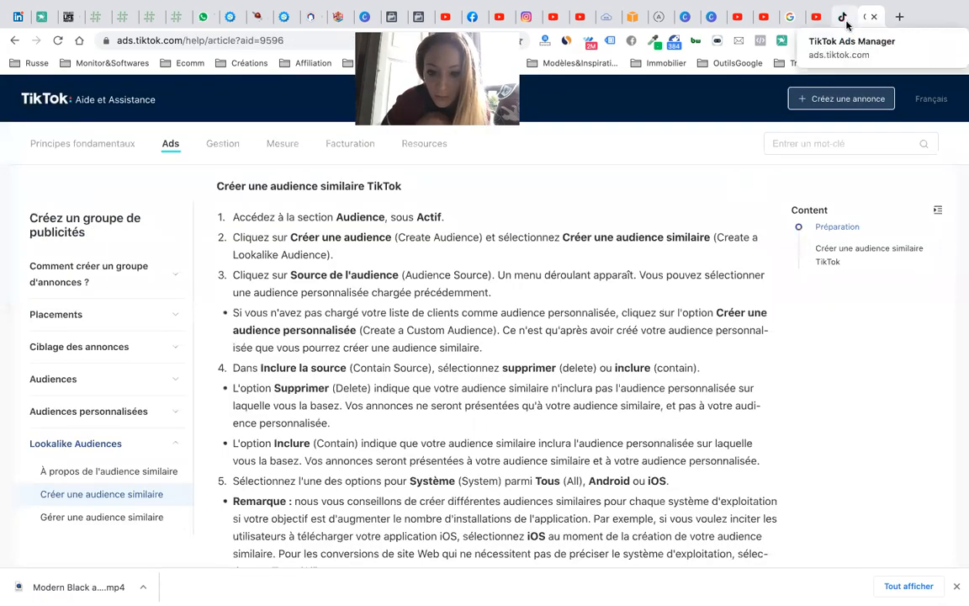
pyautogui.click(875, 18)
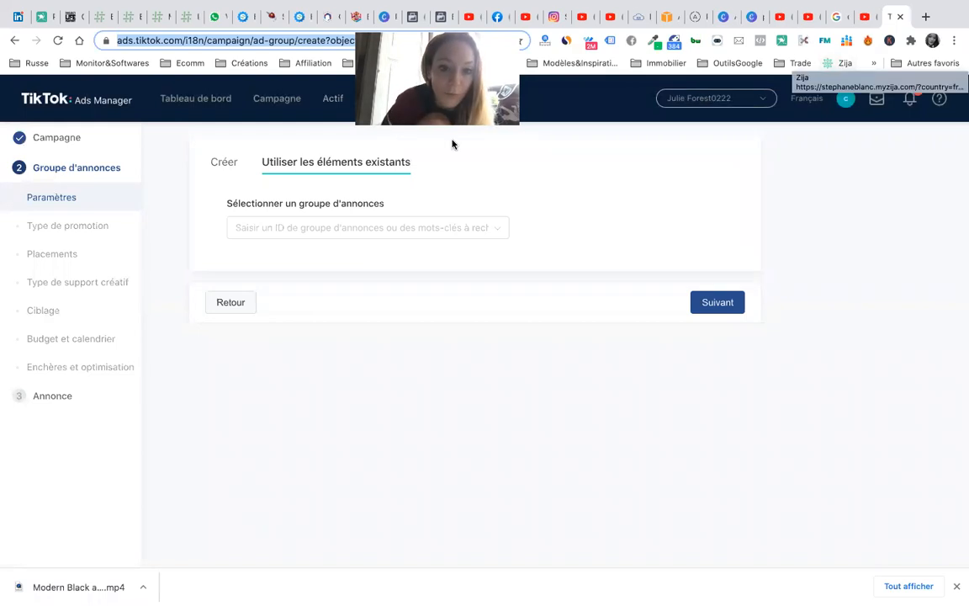
# - Start a new ad group, find no saved audiences under Incluse, and launch audience creation
pyautogui.click(222, 163)
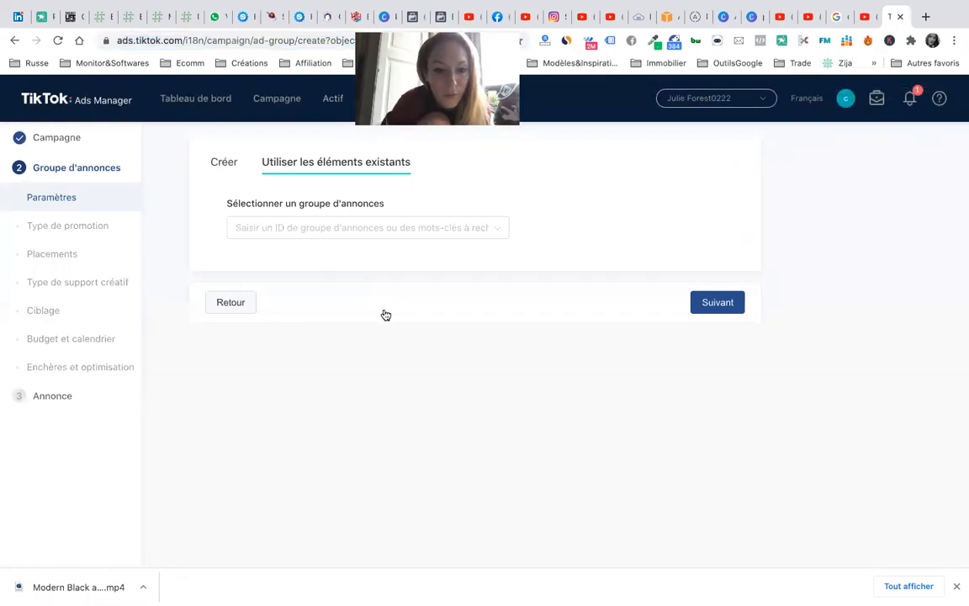
pyautogui.scroll(-10, 380, 395)
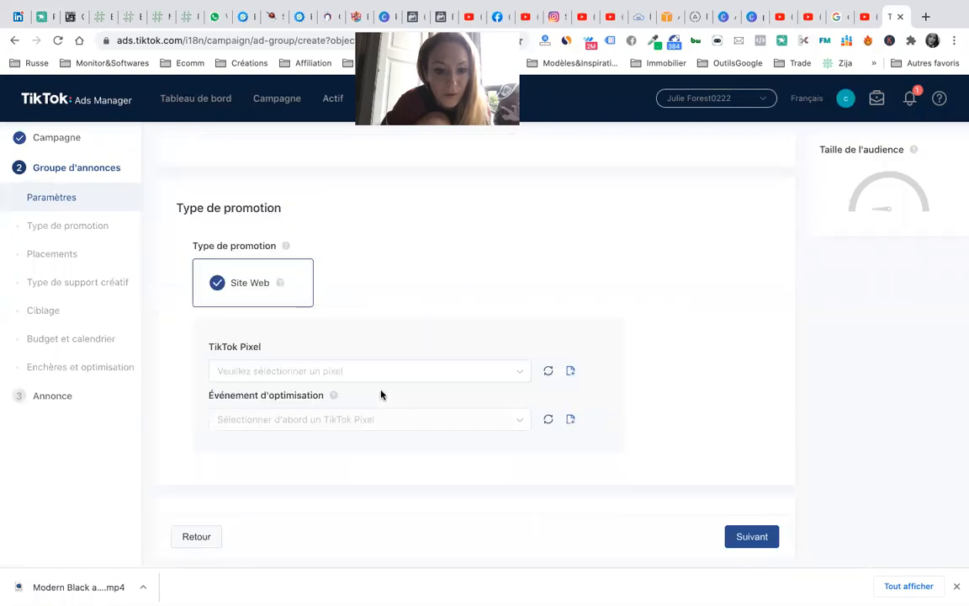
pyautogui.scroll(-5, 390, 362)
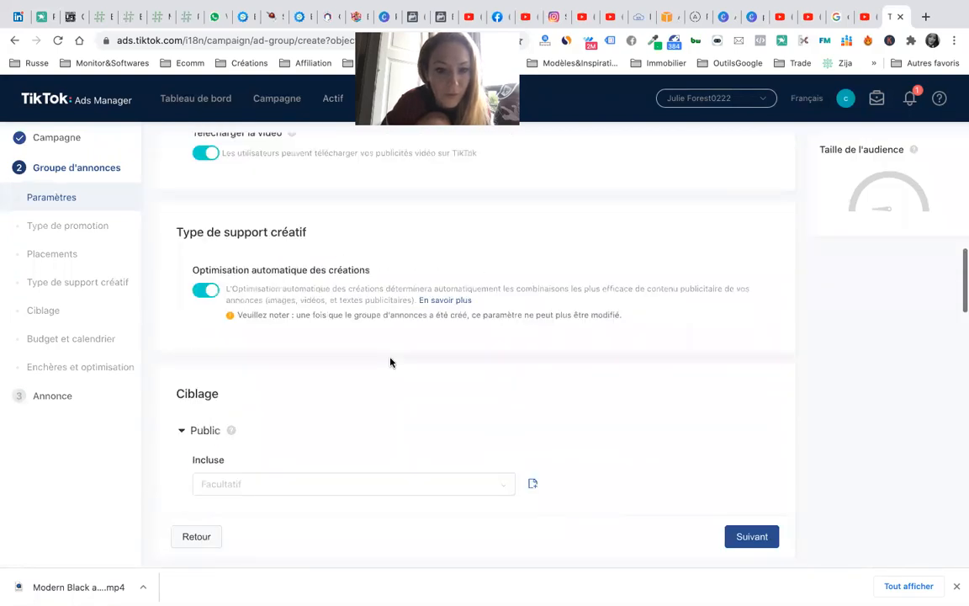
pyautogui.scroll(-2, 390, 361)
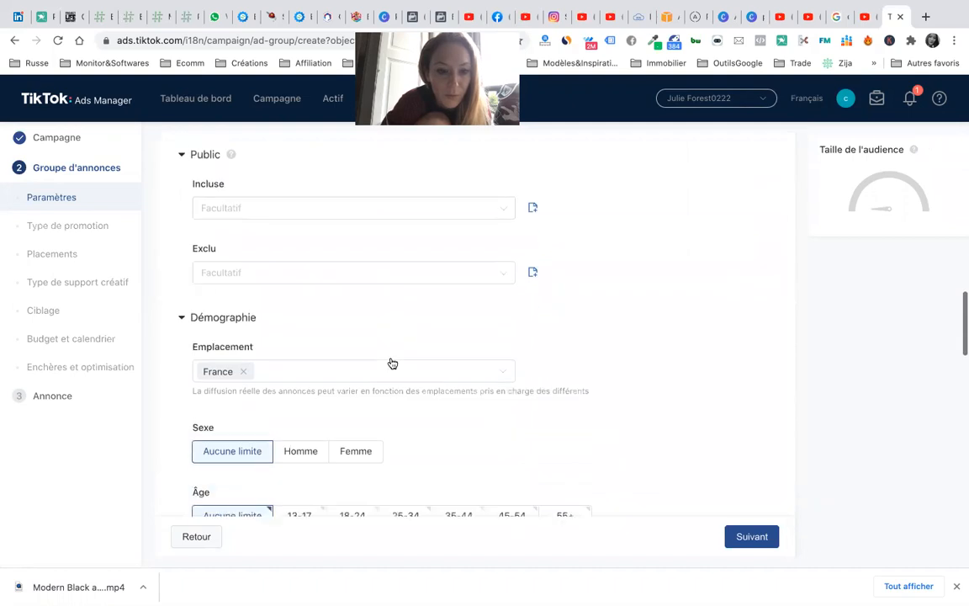
pyautogui.click(298, 209)
pyautogui.click(534, 205)
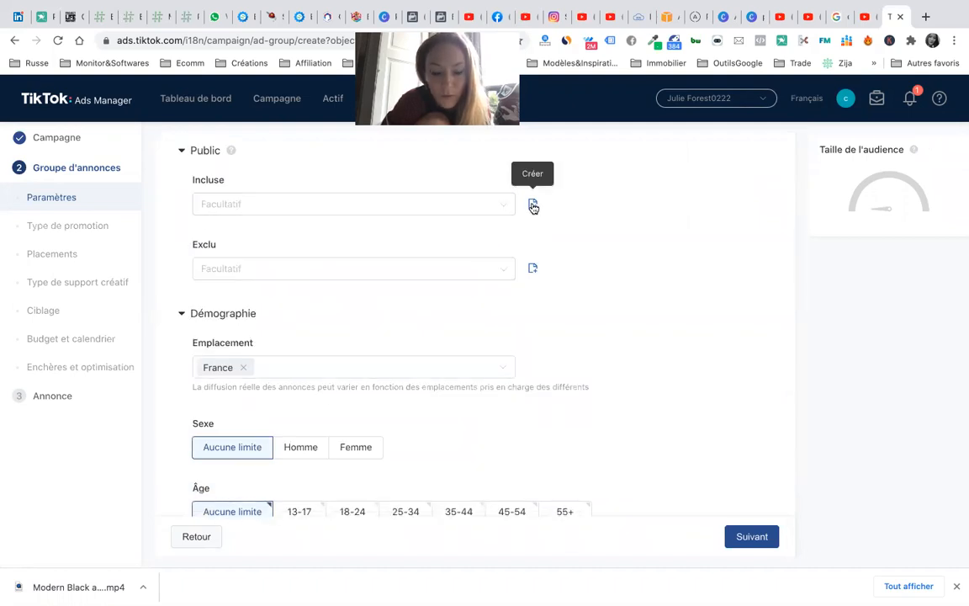
pyautogui.click(532, 205)
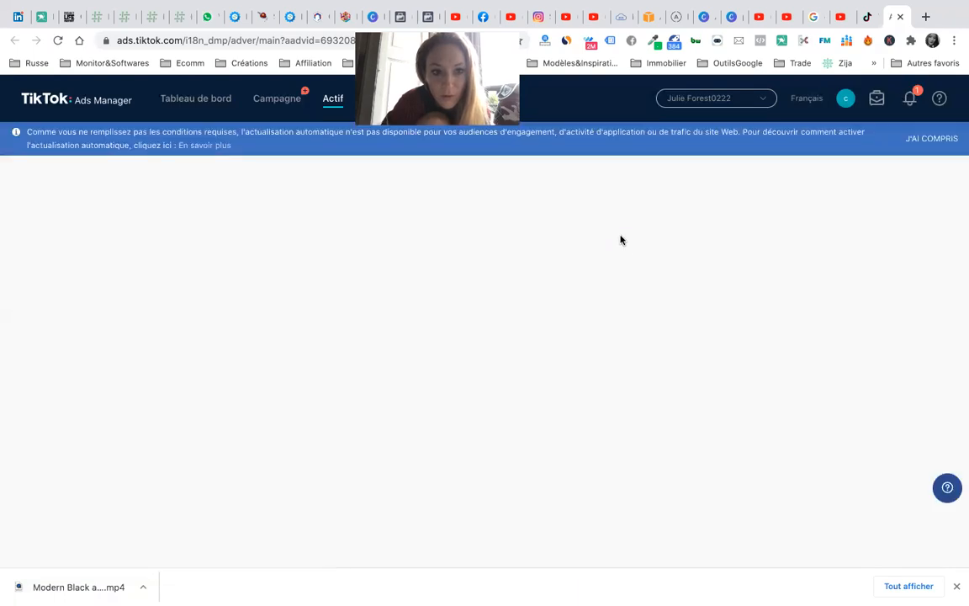
pyautogui.click(867, 20)
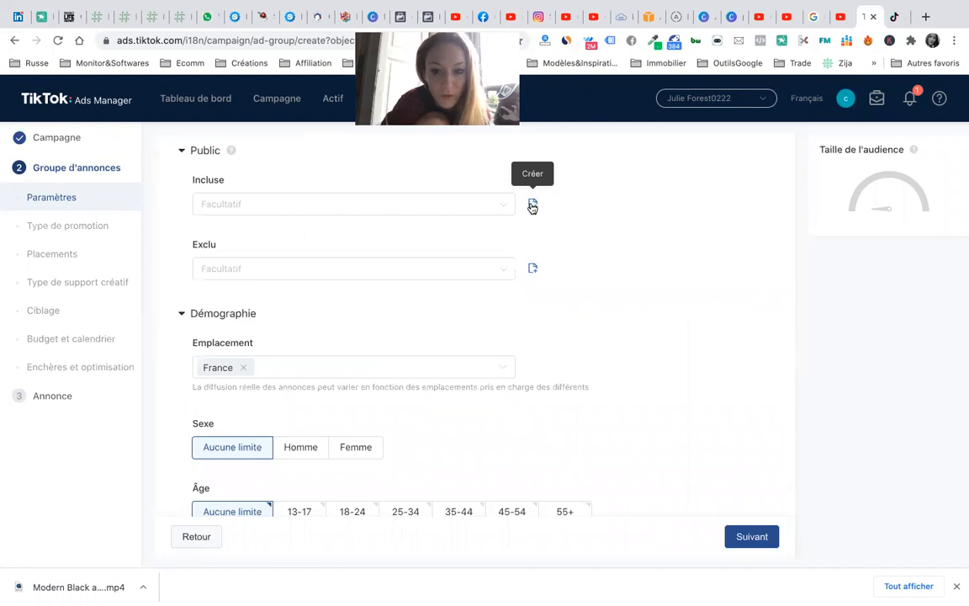
pyautogui.click(454, 205)
pyautogui.click(636, 239)
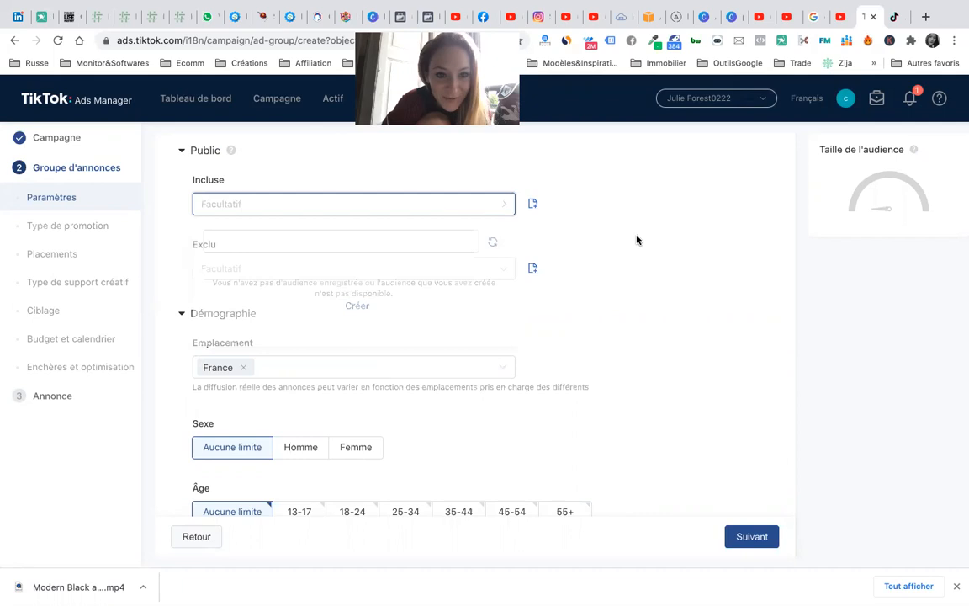
pyautogui.scroll(-1, 573, 342)
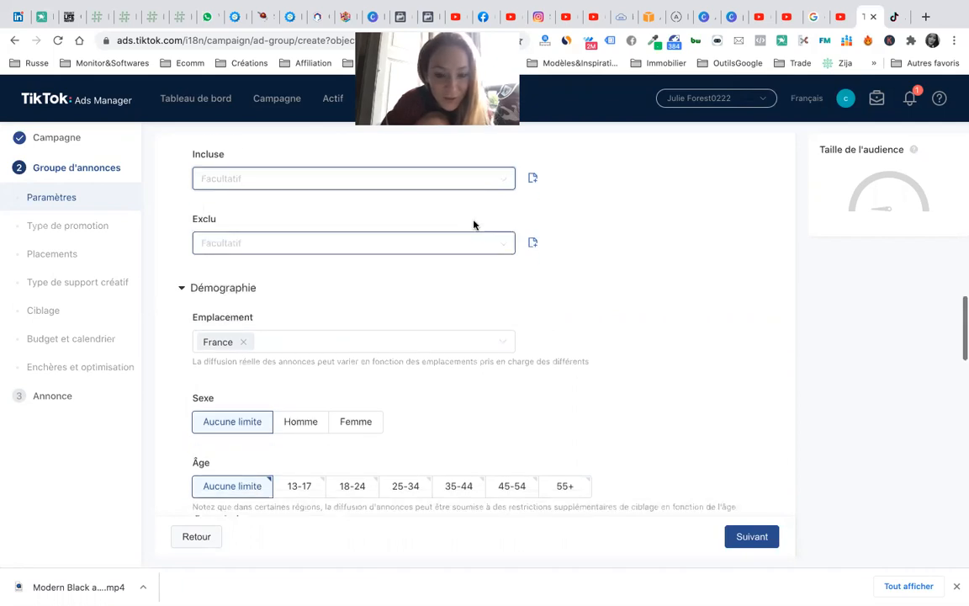
pyautogui.scroll(-4, 468, 350)
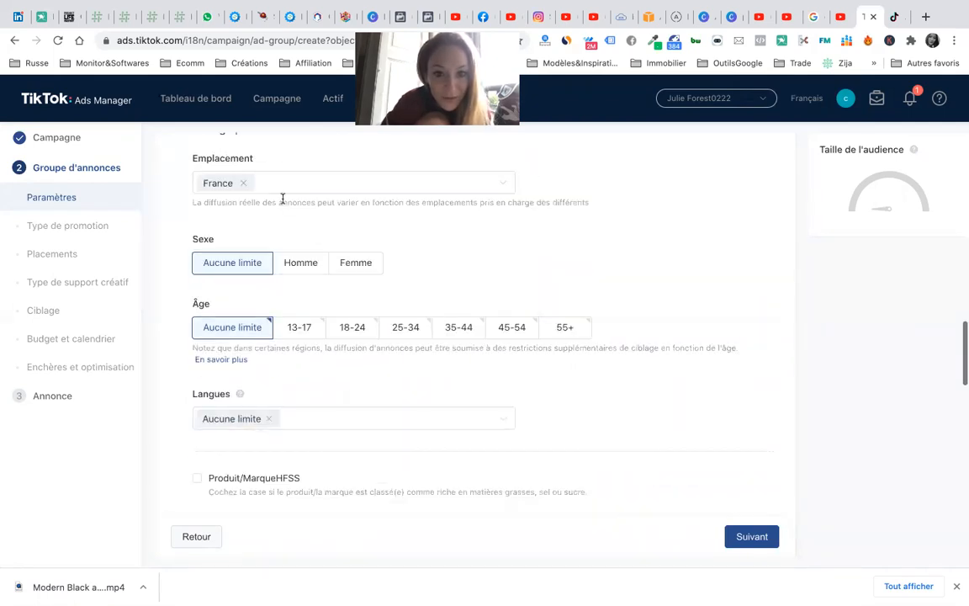
pyautogui.scroll(2, 286, 195)
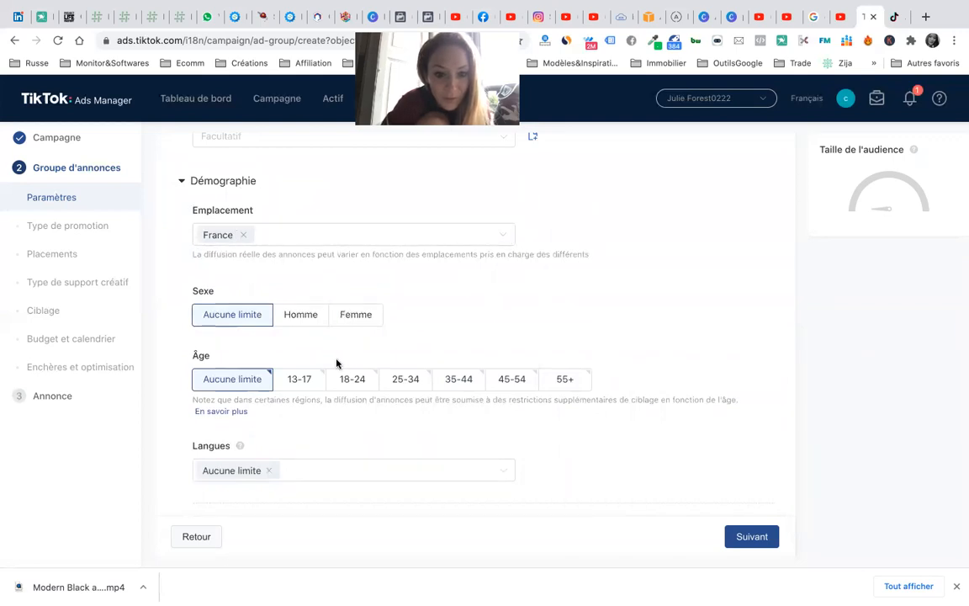
pyautogui.scroll(-2, 336, 364)
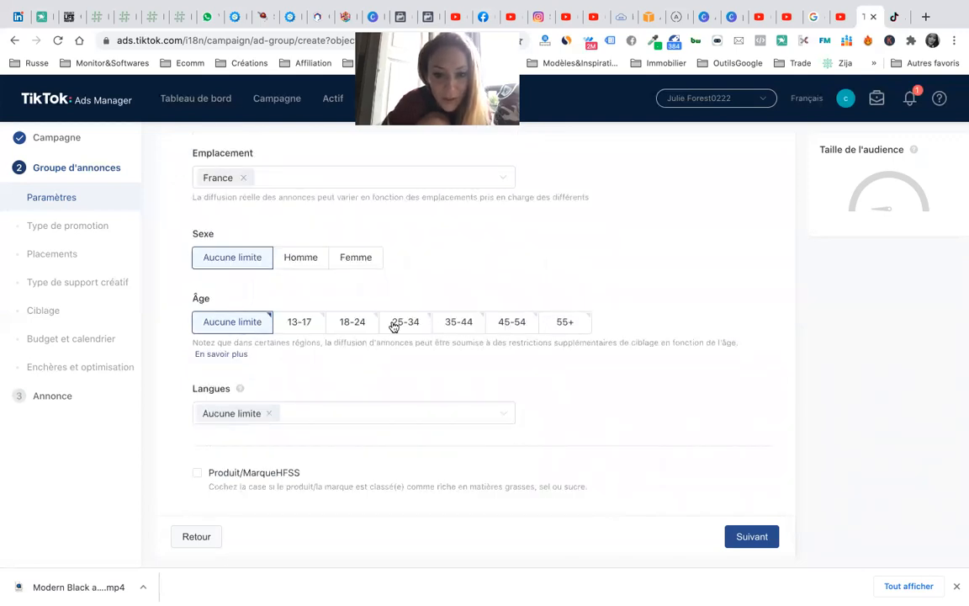
pyautogui.scroll(-4, 557, 395)
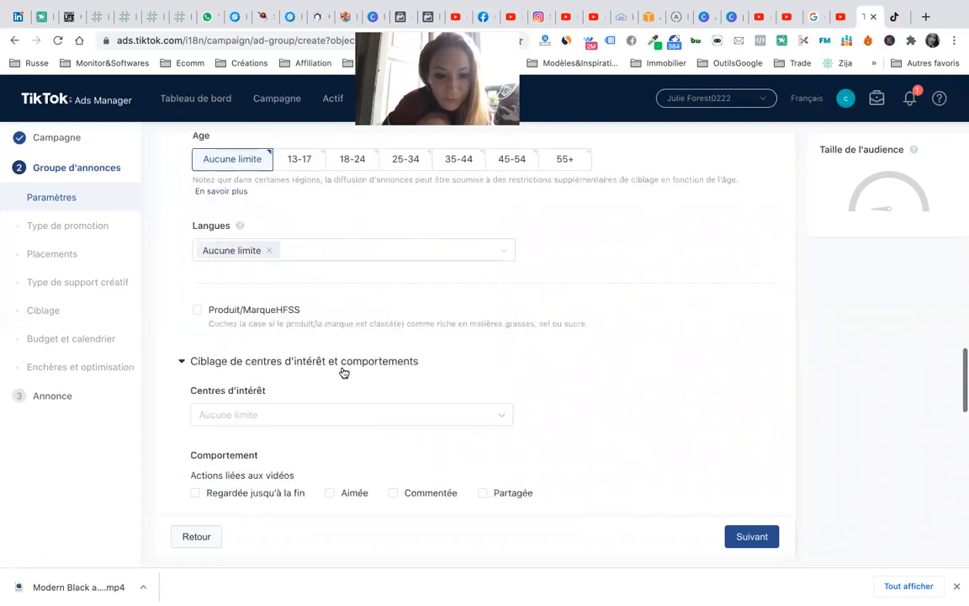
pyautogui.scroll(-2, 340, 376)
pyautogui.click(354, 336)
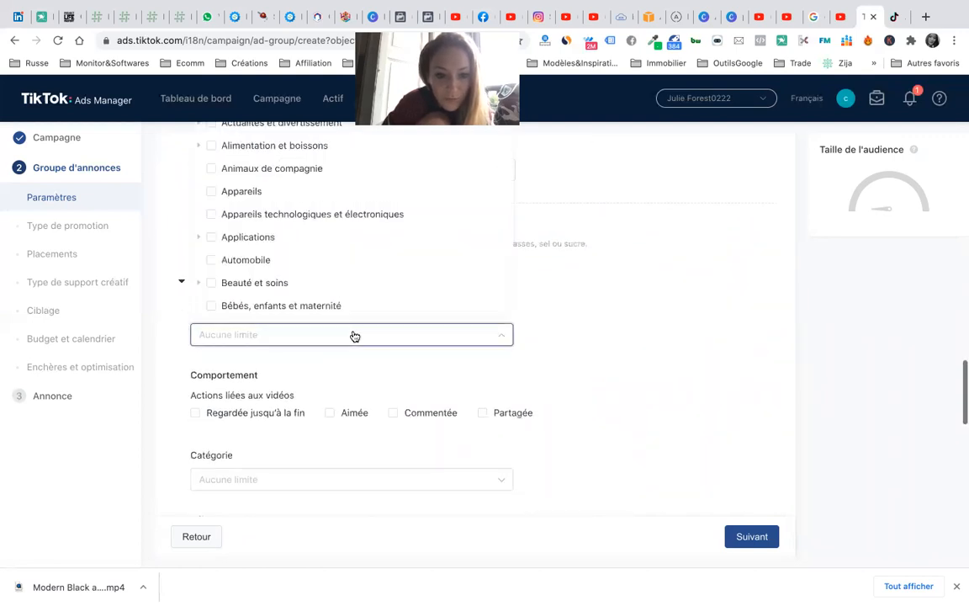
pyautogui.click(633, 325)
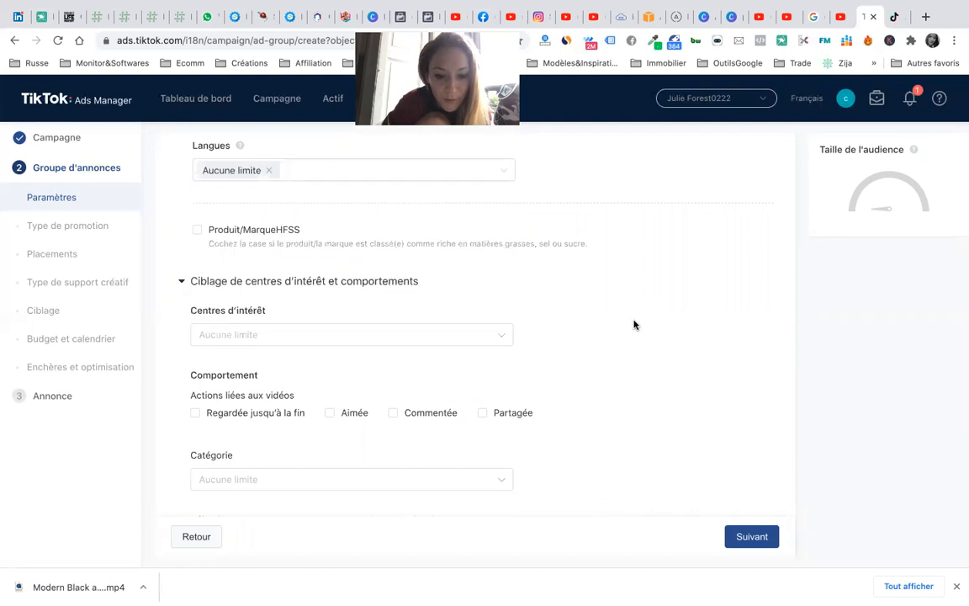
pyautogui.scroll(-4, 634, 325)
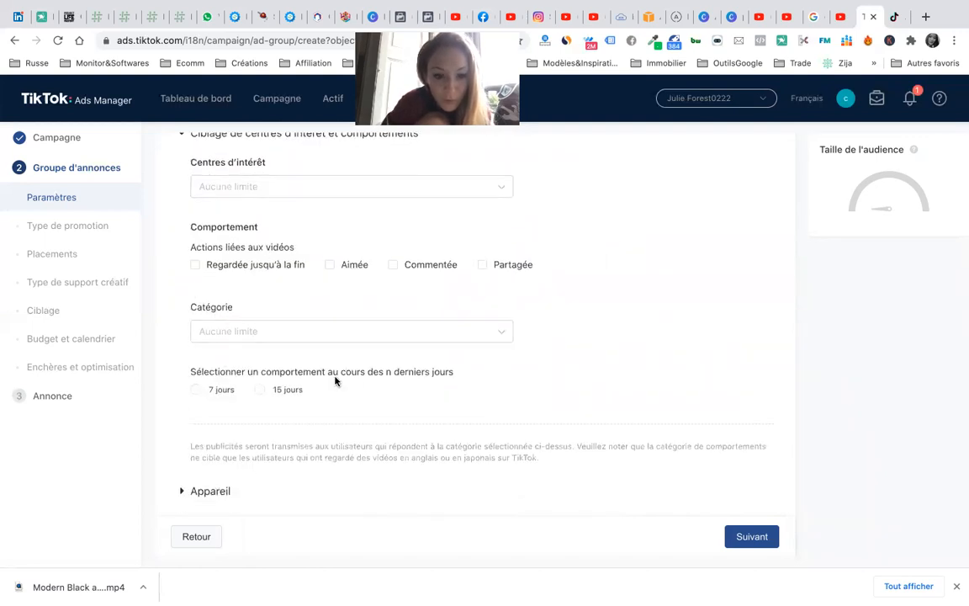
pyautogui.scroll(-1, 334, 382)
pyautogui.click(337, 299)
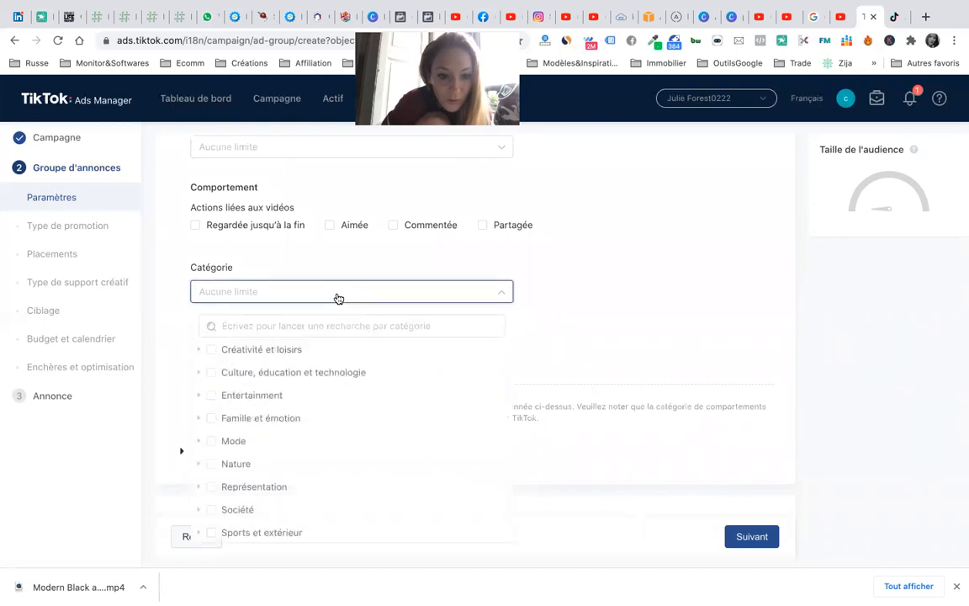
pyautogui.scroll(-2, 394, 284)
pyautogui.click(567, 251)
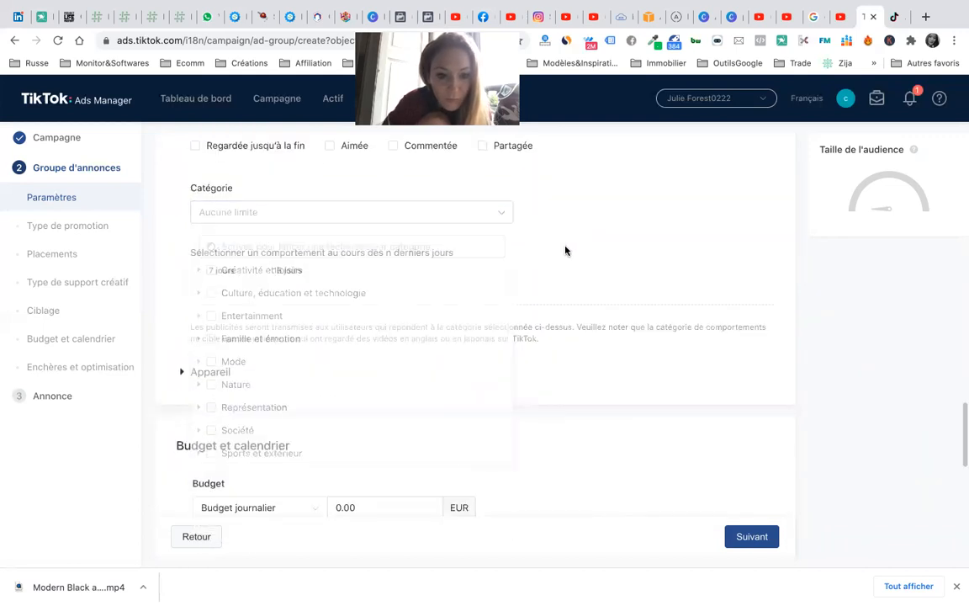
# - Keep the Budget journalier type and enter a daily budget of 20 EUR
pyautogui.scroll(-2, 399, 448)
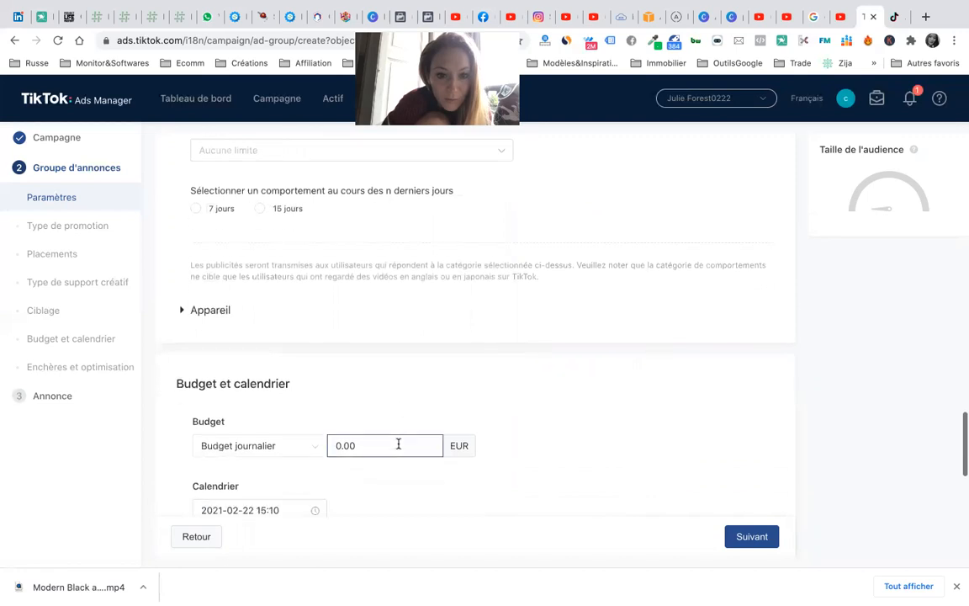
pyautogui.scroll(-1, 398, 447)
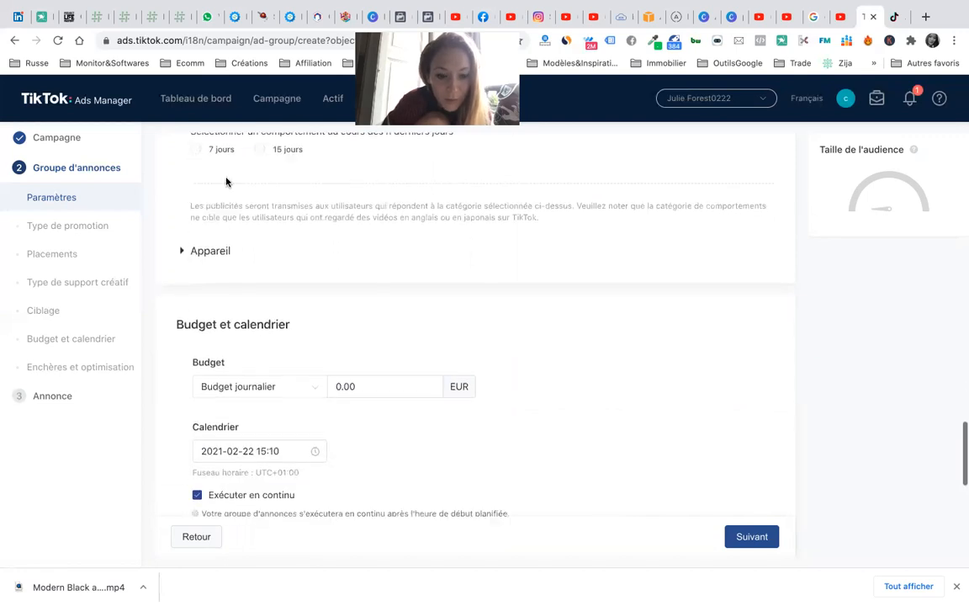
pyautogui.scroll(-2, 337, 370)
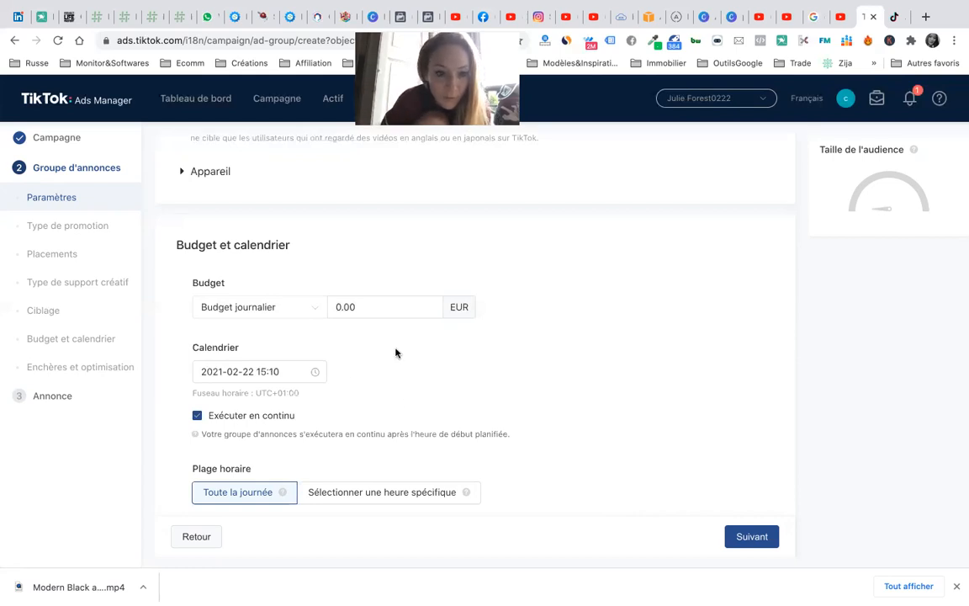
pyautogui.scroll(-1, 396, 353)
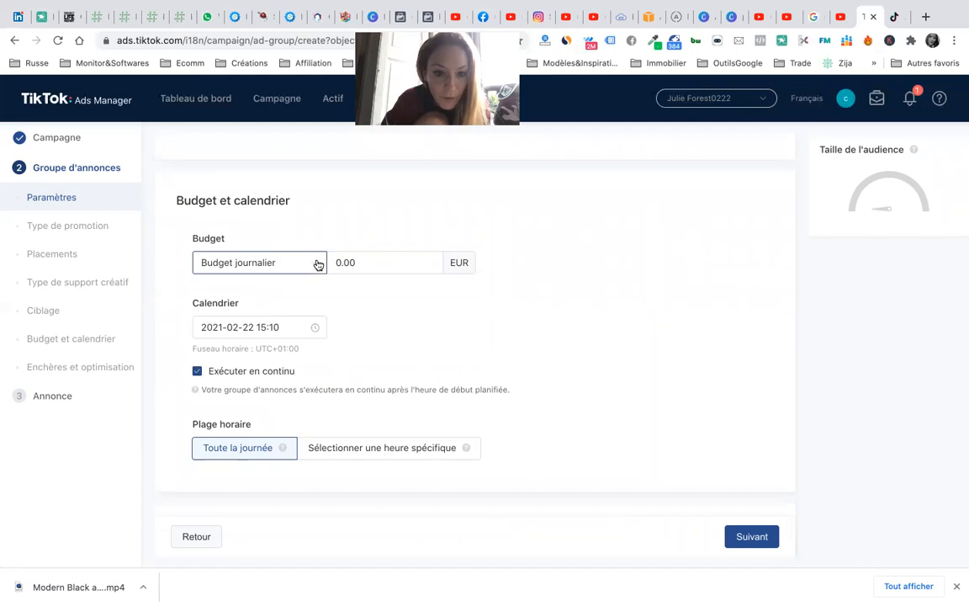
pyautogui.click(318, 265)
pyautogui.click(450, 400)
pyautogui.scroll(-1, 453, 402)
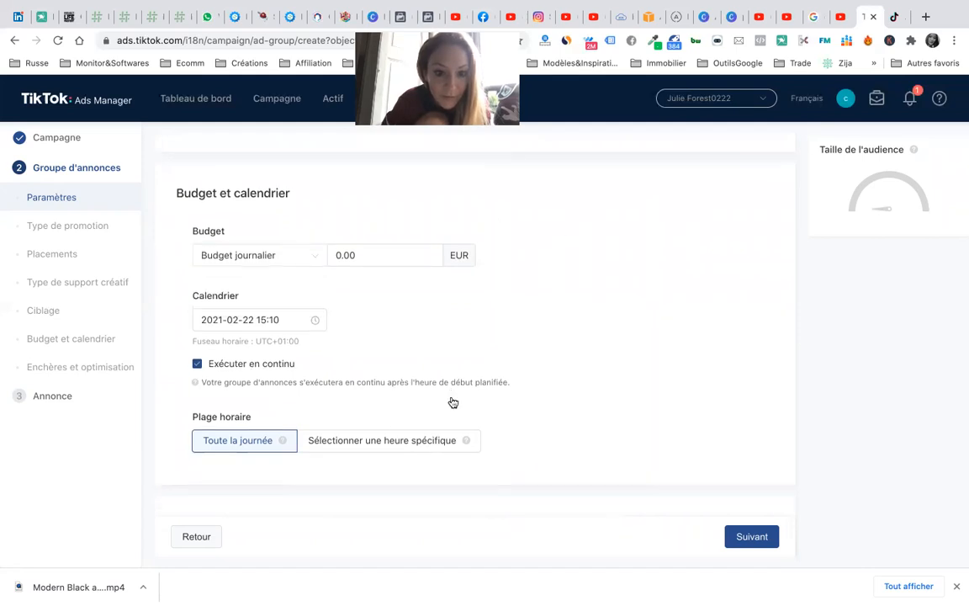
pyautogui.scroll(-2, 453, 402)
pyautogui.scroll(1, 432, 251)
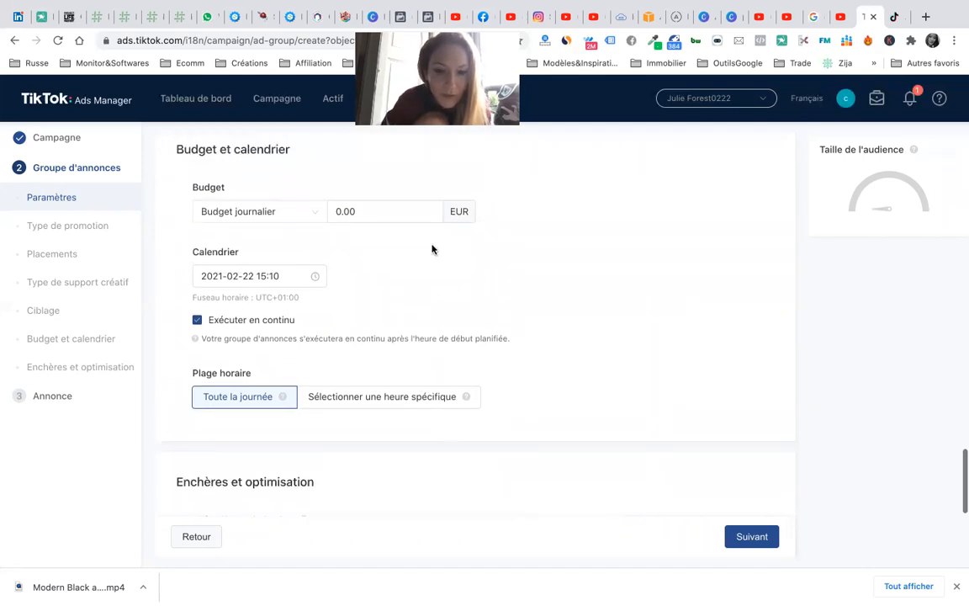
pyautogui.moveTo(363, 210); pyautogui.dragTo(323, 215)
pyautogui.write('20')
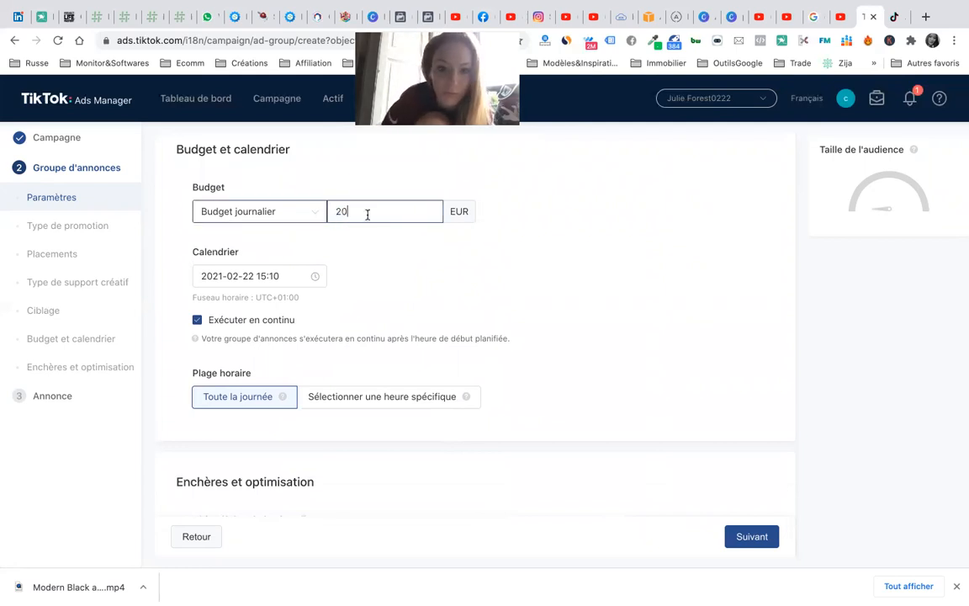
pyautogui.click(505, 238)
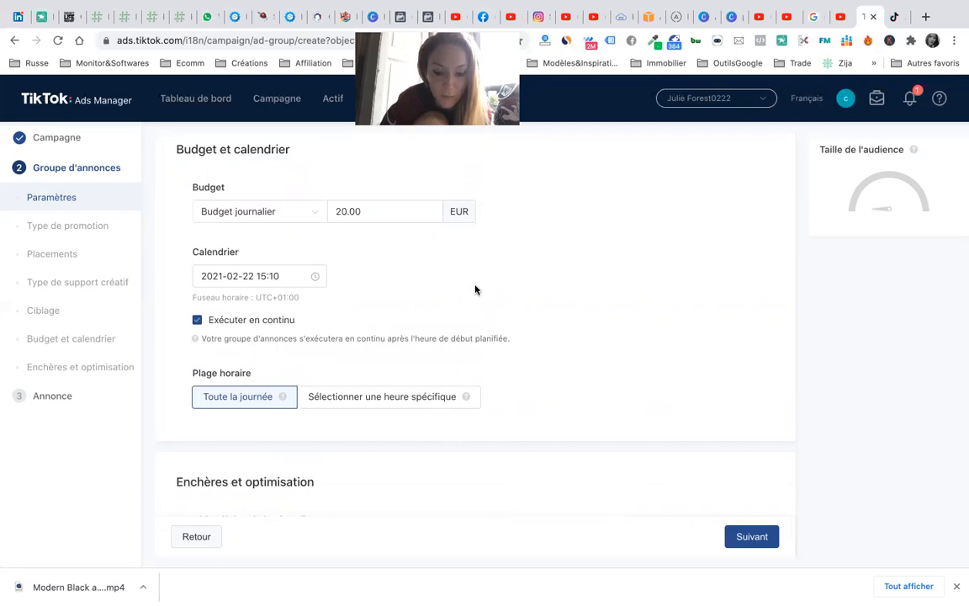
# - Replace the daily budget with 5.00 EUR, triggering the minimum-20 warning
pyautogui.scroll(-3, 471, 299)
pyautogui.scroll(1, 391, 202)
pyautogui.moveTo(377, 194); pyautogui.dragTo(328, 192)
pyautogui.click(379, 259)
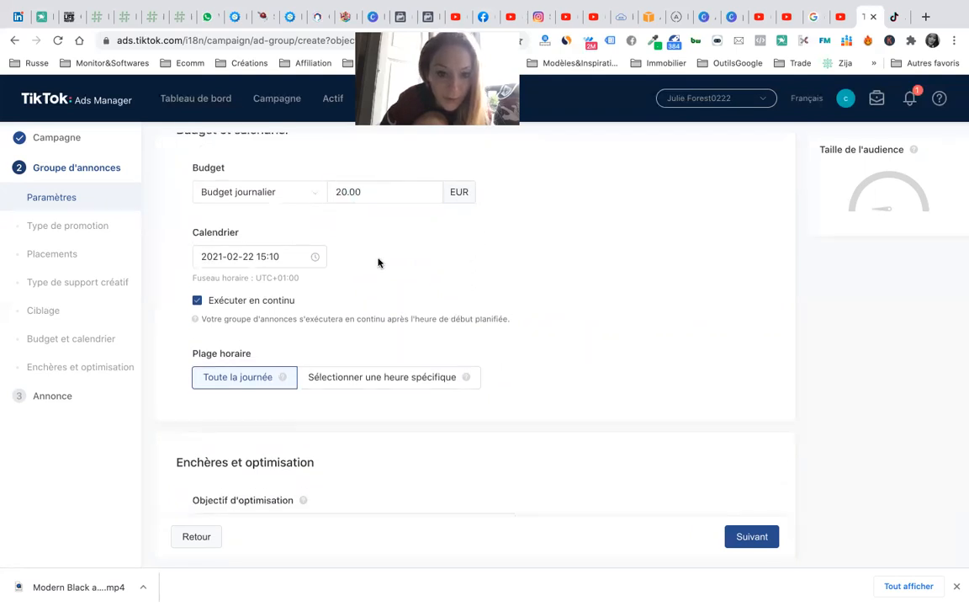
pyautogui.scroll(-1, 379, 263)
pyautogui.doubleClick(353, 168)
pyautogui.moveTo(379, 172); pyautogui.dragTo(288, 168)
pyautogui.write('5')
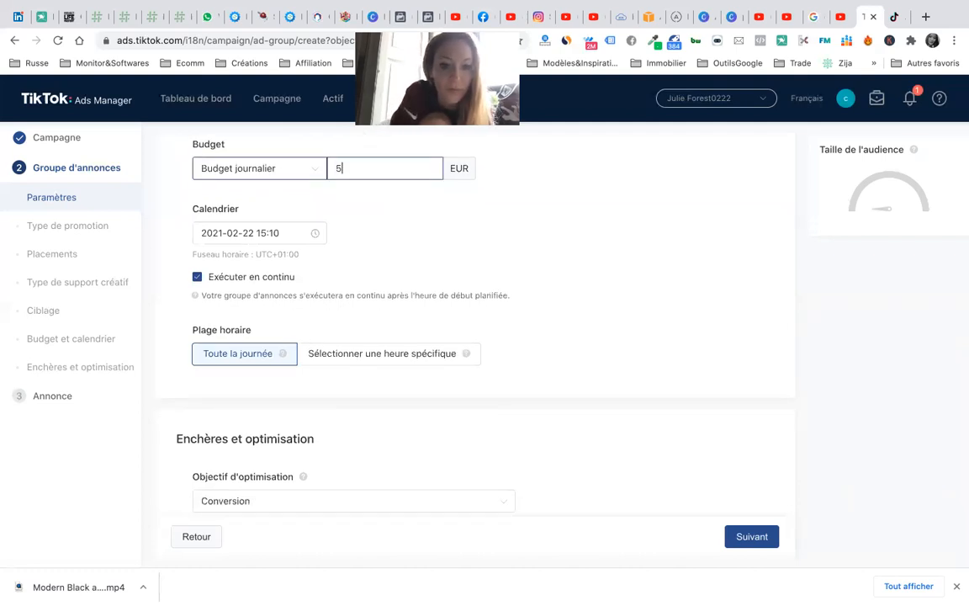
pyautogui.click(451, 223)
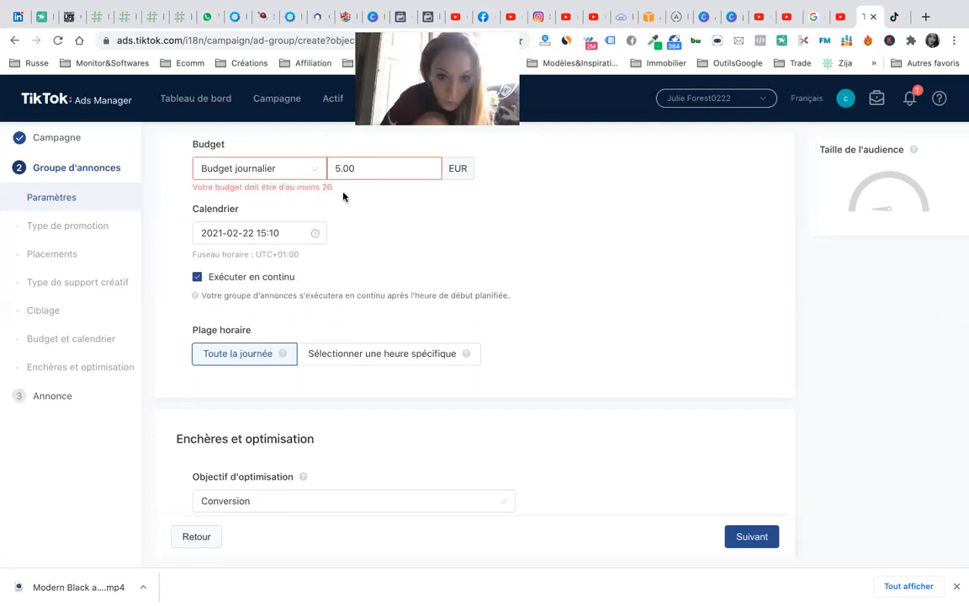
pyautogui.scroll(-2, 310, 280)
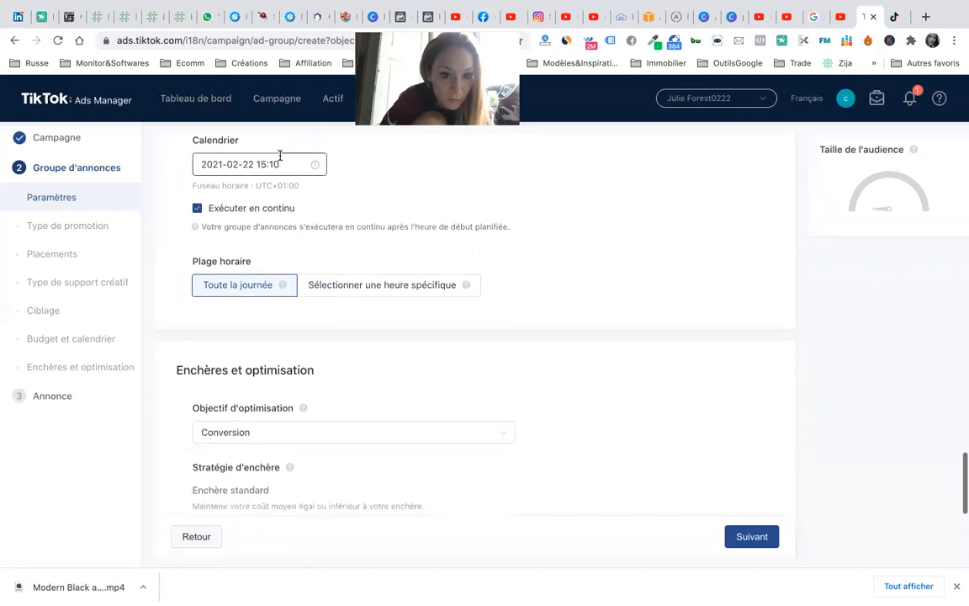
pyautogui.scroll(-1, 328, 300)
# - Try to continue and jump to the flagged promotion type and bidding settings
pyautogui.scroll(-4, 329, 301)
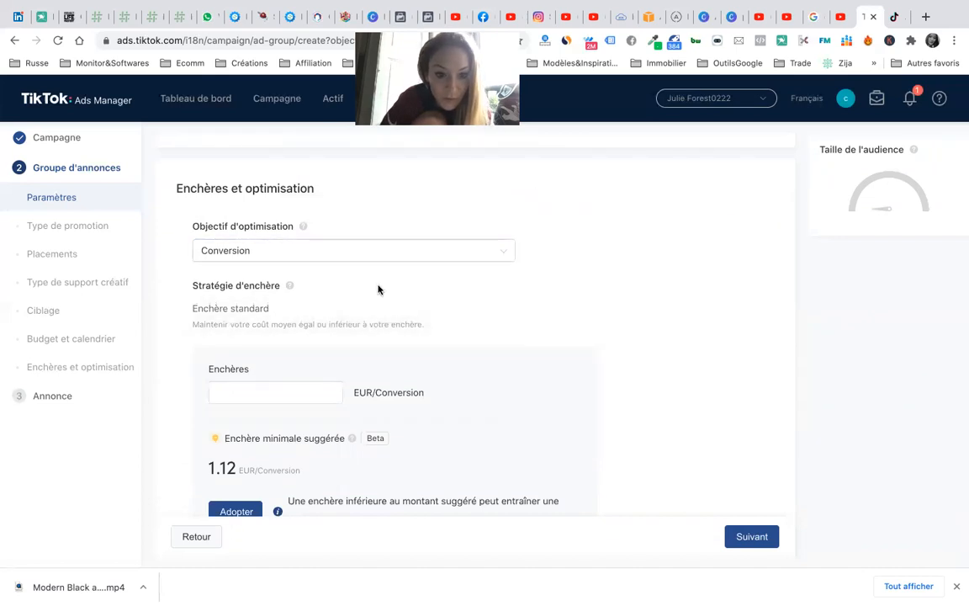
pyautogui.scroll(-3, 377, 289)
pyautogui.click(292, 301)
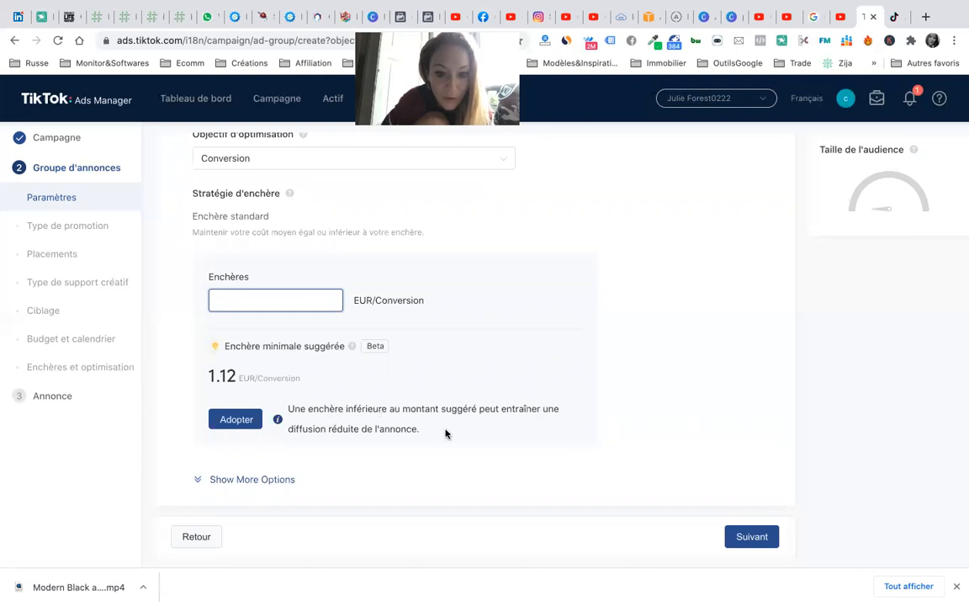
pyautogui.click(744, 539)
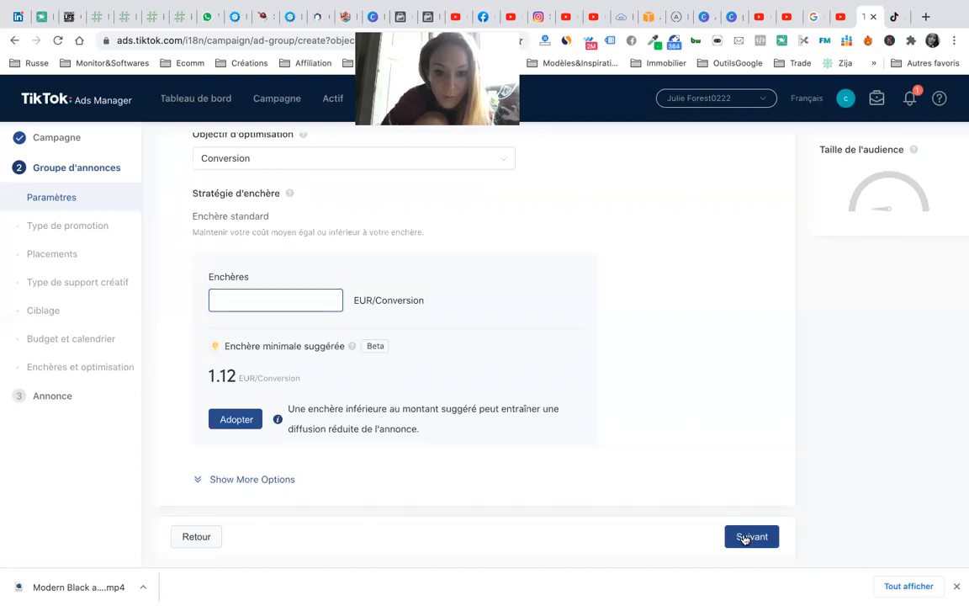
pyautogui.click(71, 234)
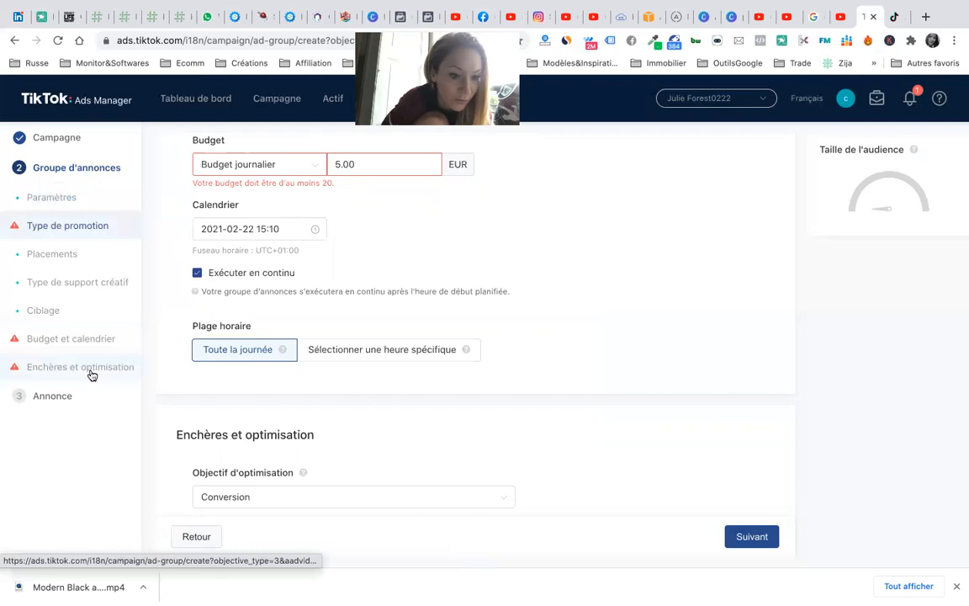
pyautogui.click(52, 397)
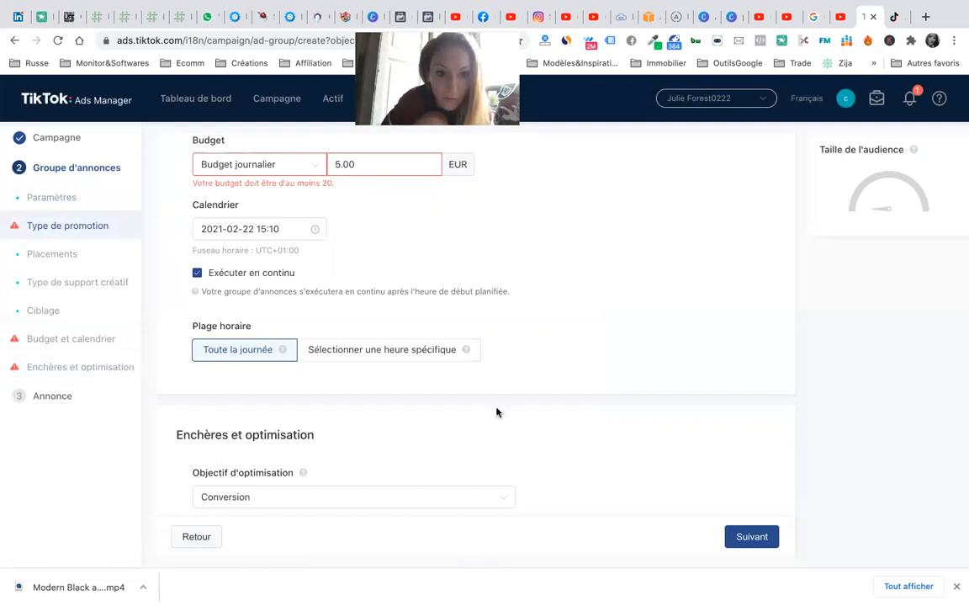
# - Raise the daily budget to 20 EUR, adopt the suggested 1.12 EUR bid, and continue
pyautogui.scroll(2, 368, 242)
pyautogui.moveTo(368, 239); pyautogui.dragTo(315, 231)
pyautogui.write('20')
pyautogui.click(522, 307)
pyautogui.scroll(-1, 624, 382)
pyautogui.scroll(-5, 624, 383)
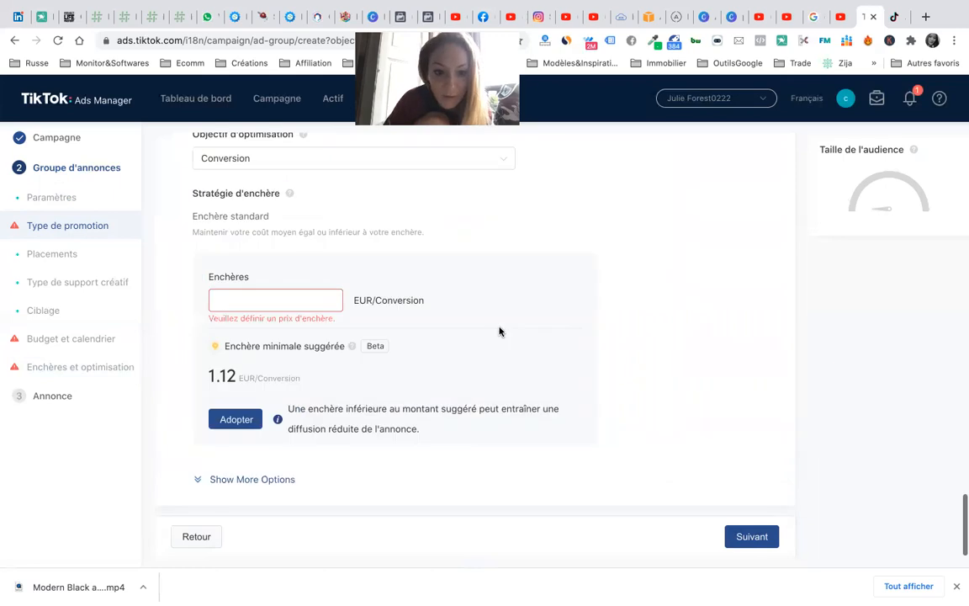
pyautogui.click(309, 296)
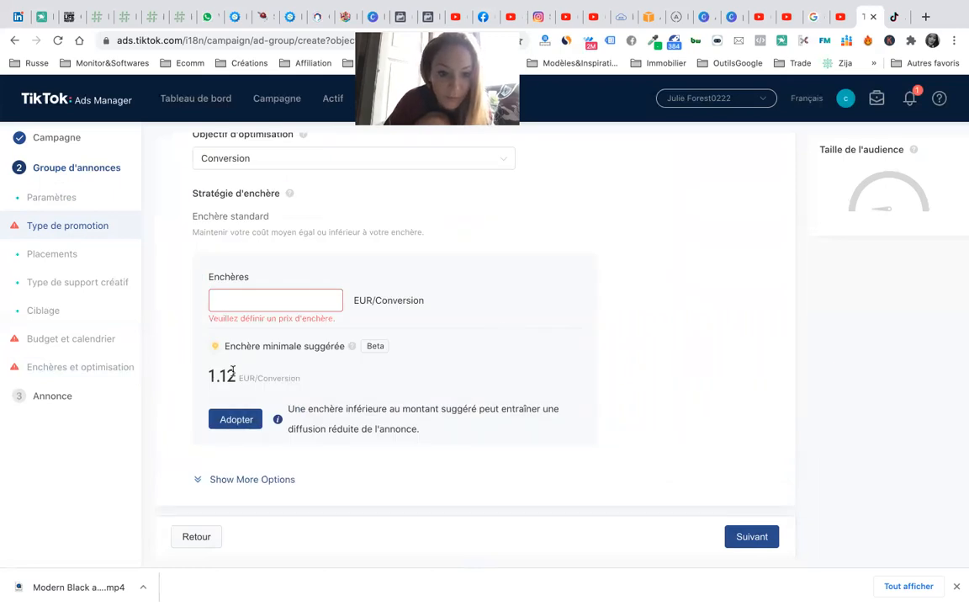
pyautogui.click(232, 418)
pyautogui.click(752, 536)
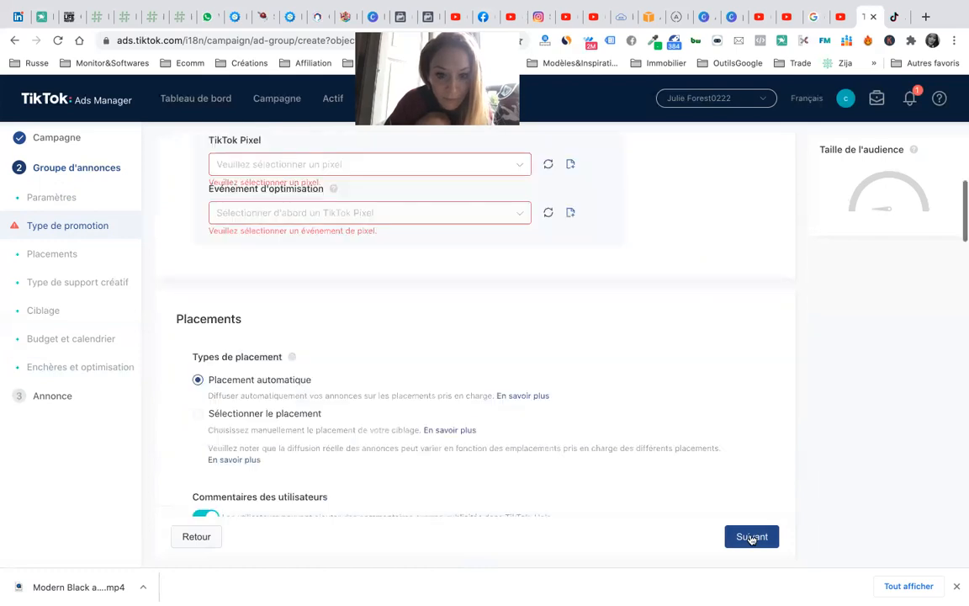
# - Find the TikTok Pixel list empty and launch pixel creation in Events Manager
pyautogui.rightClick(354, 287)
pyautogui.click(403, 172)
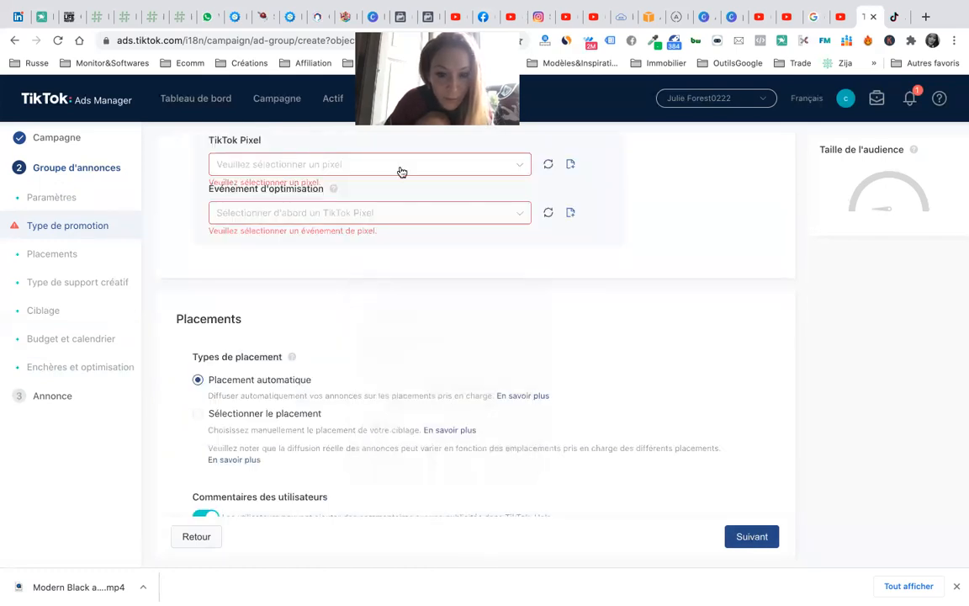
pyautogui.click(463, 168)
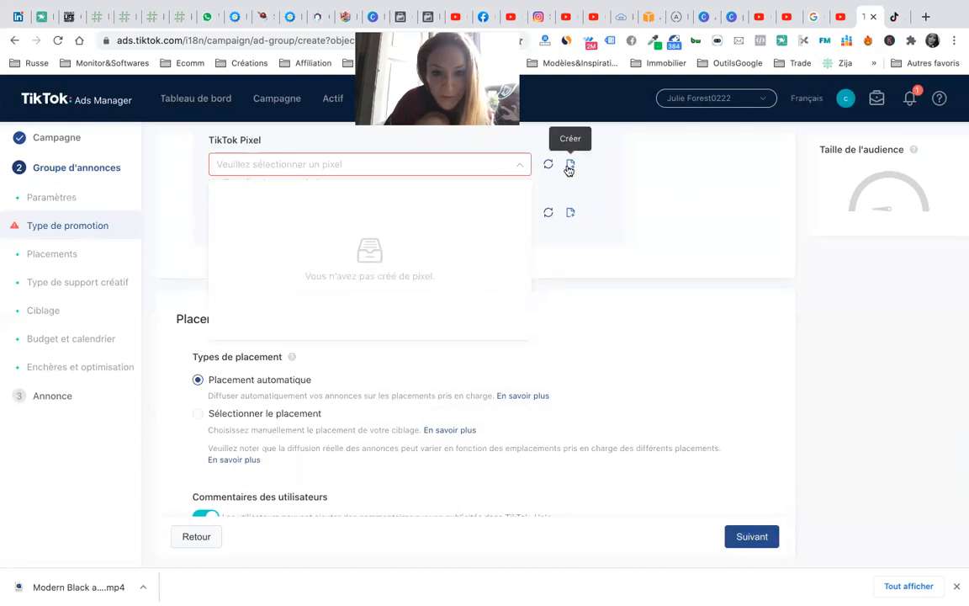
pyautogui.click(618, 221)
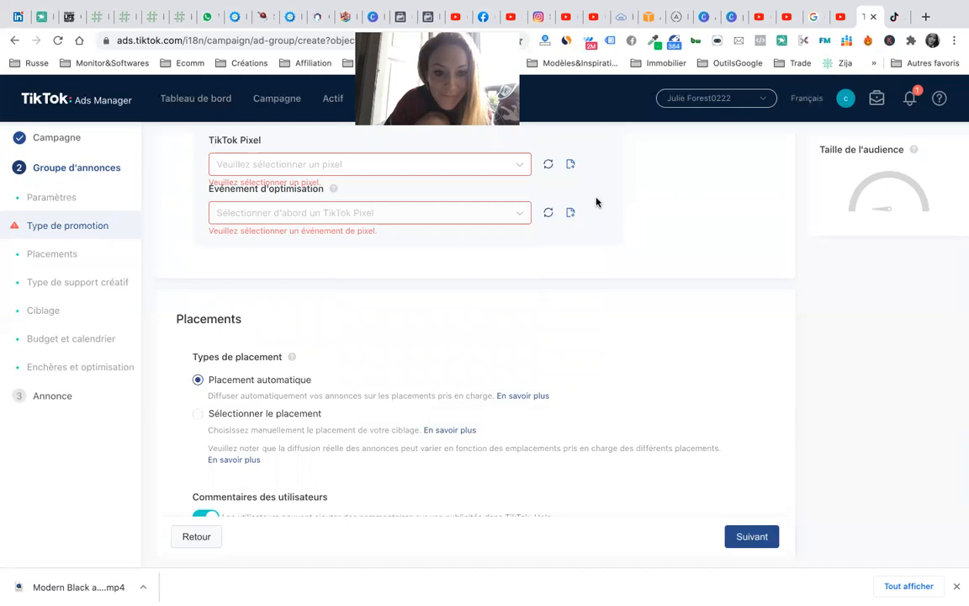
pyautogui.click(571, 167)
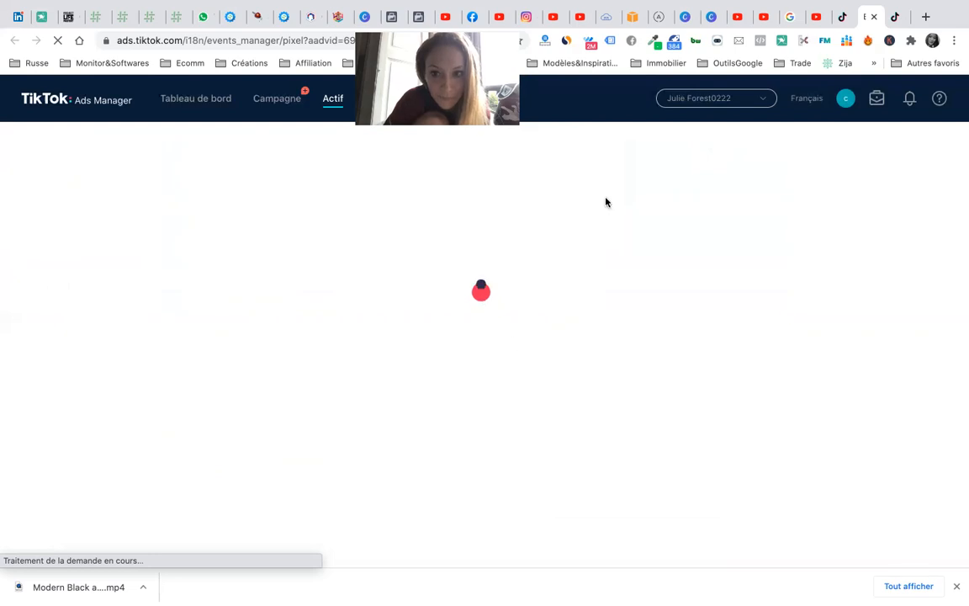
# - Close the extra Audiences tab and create the manually installed pixel 'copywriting'
pyautogui.click(896, 20)
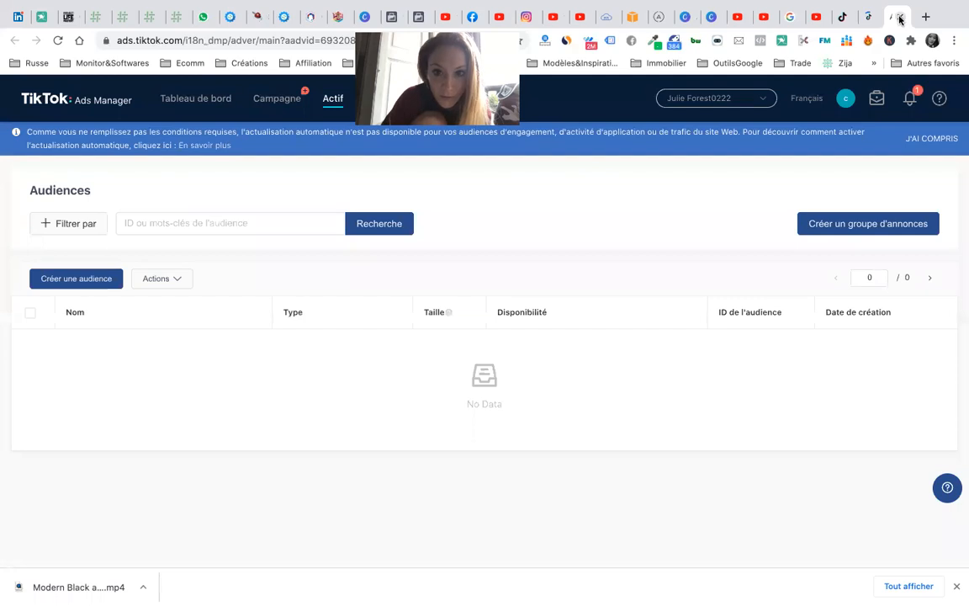
pyautogui.click(899, 19)
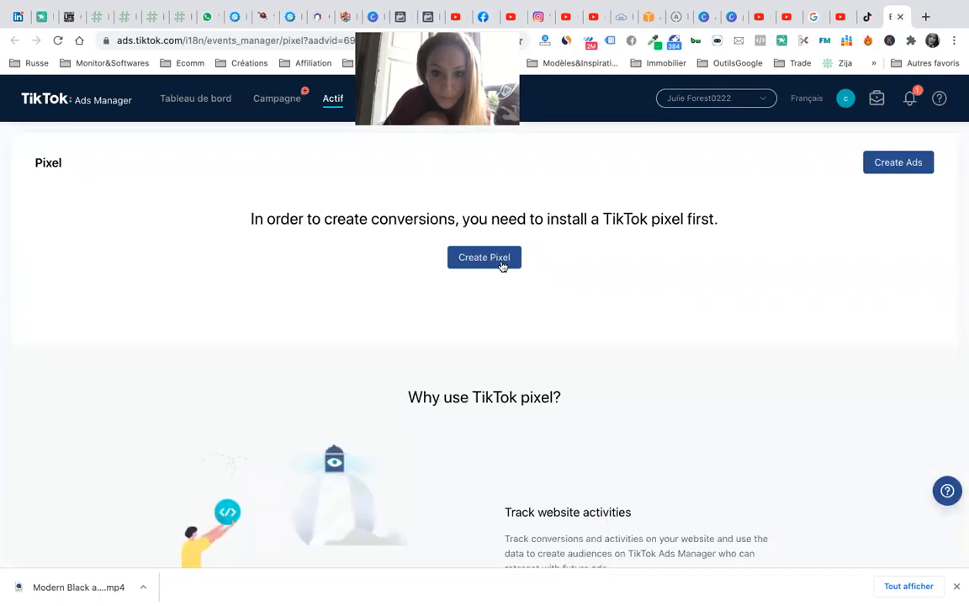
pyautogui.click(492, 262)
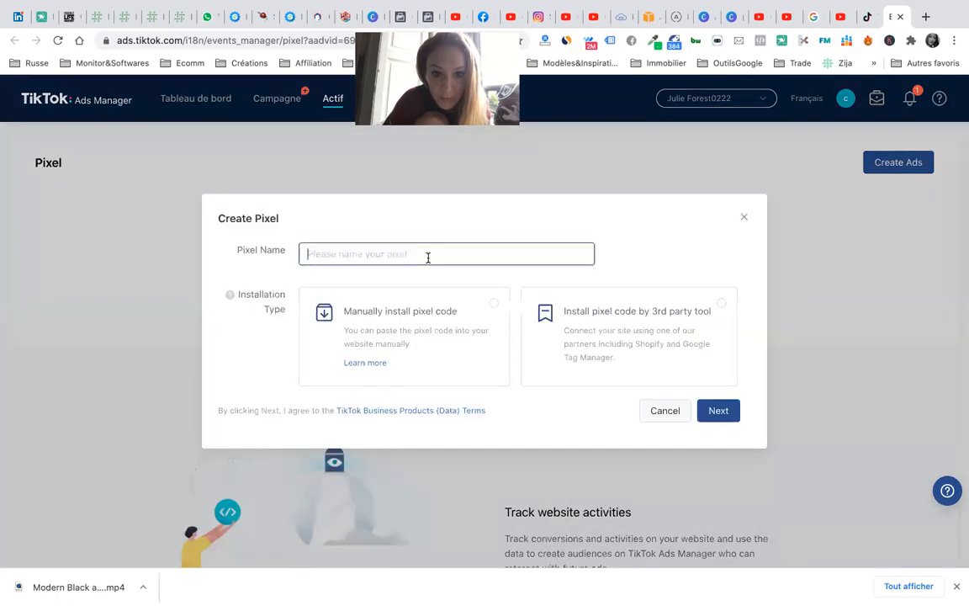
pyautogui.write('copywriting')
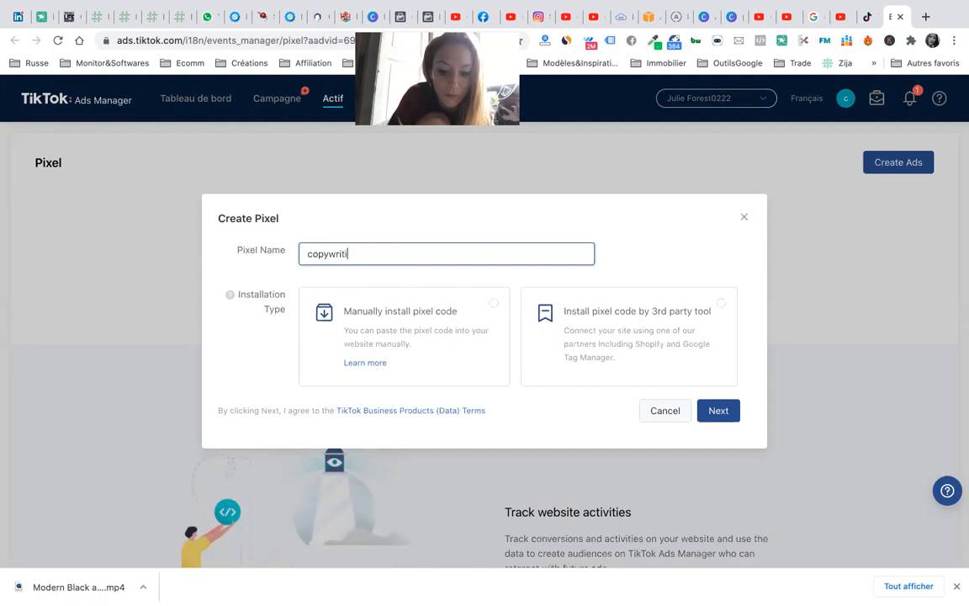
pyautogui.click(429, 335)
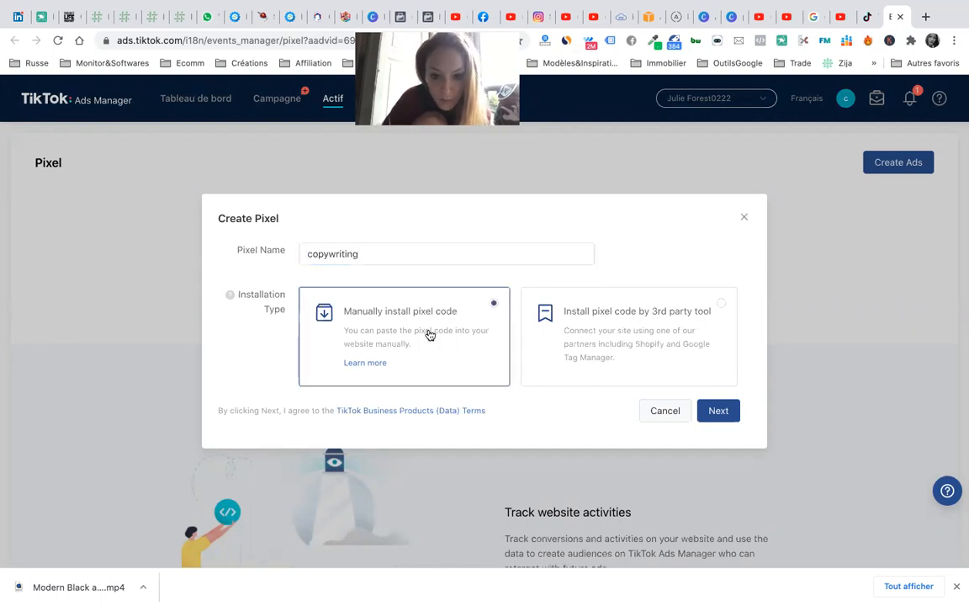
pyautogui.click(719, 411)
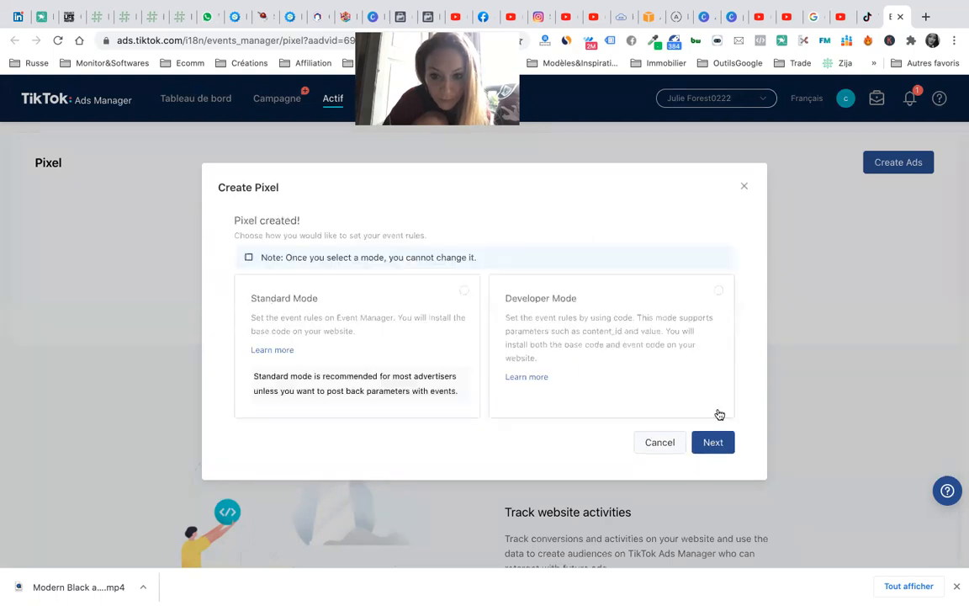
pyautogui.click(660, 444)
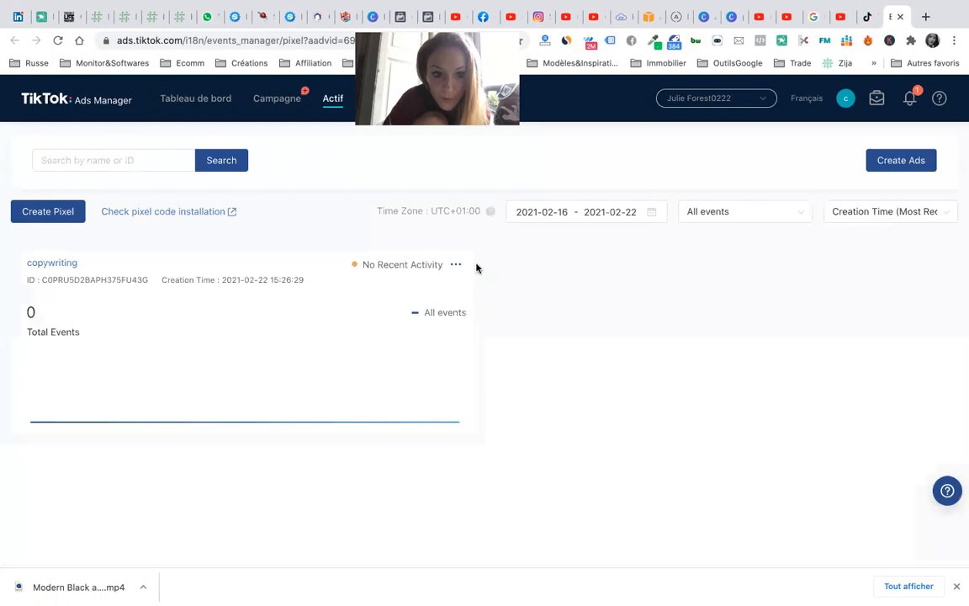
# - Review the pixel installation check and TikTok Pixel Helper download, then dismiss the info
pyautogui.click(177, 216)
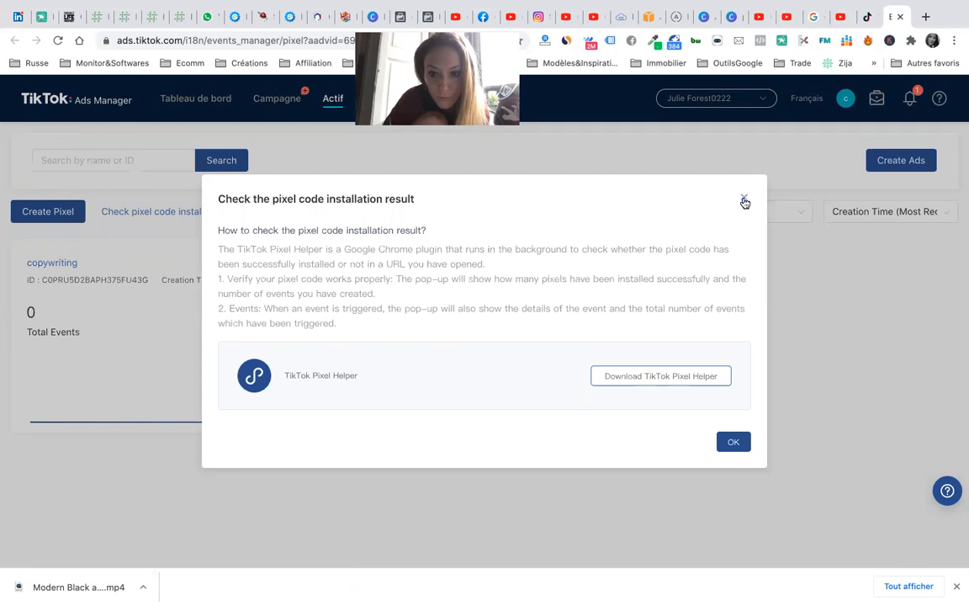
pyautogui.click(671, 378)
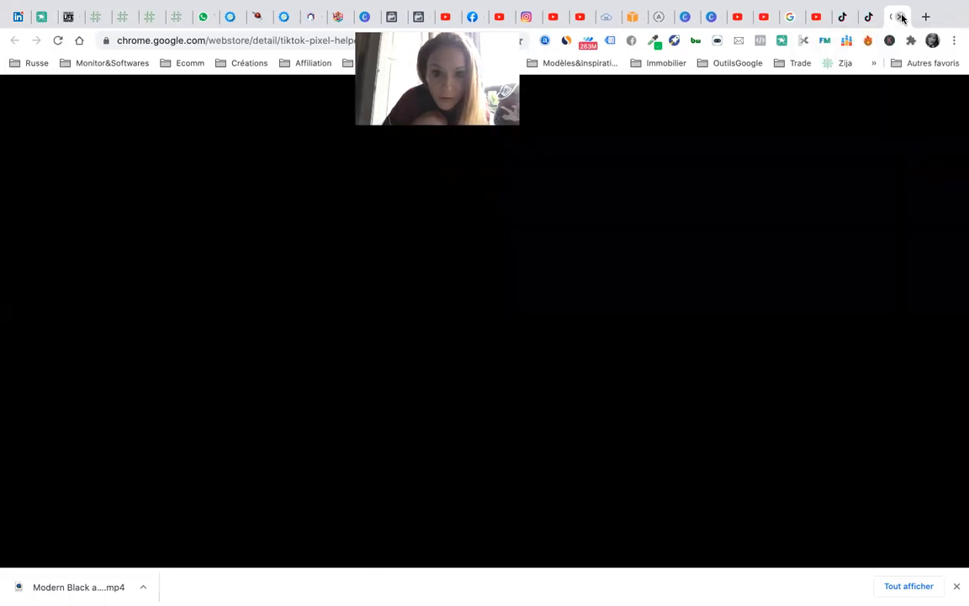
pyautogui.click(901, 17)
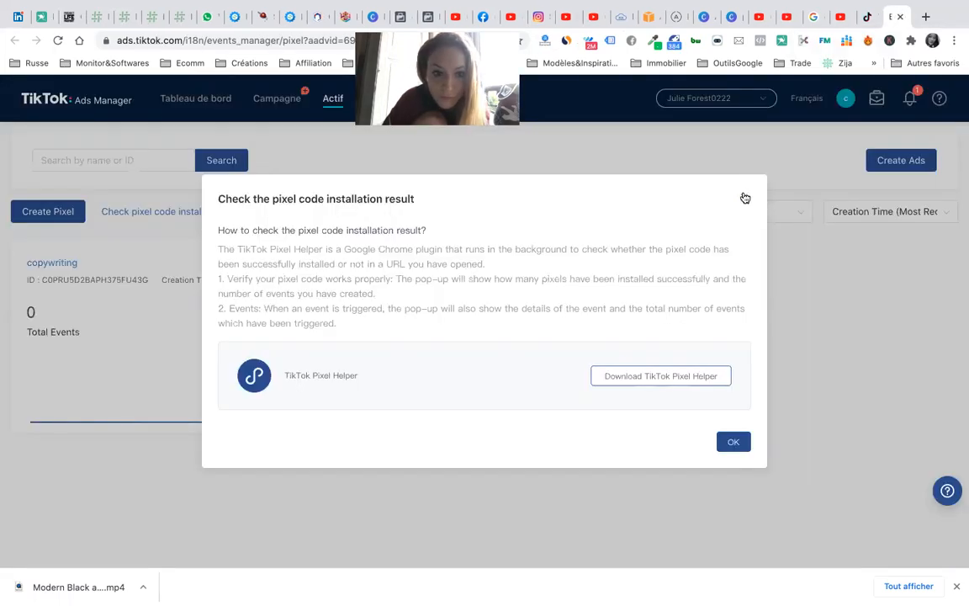
pyautogui.click(744, 196)
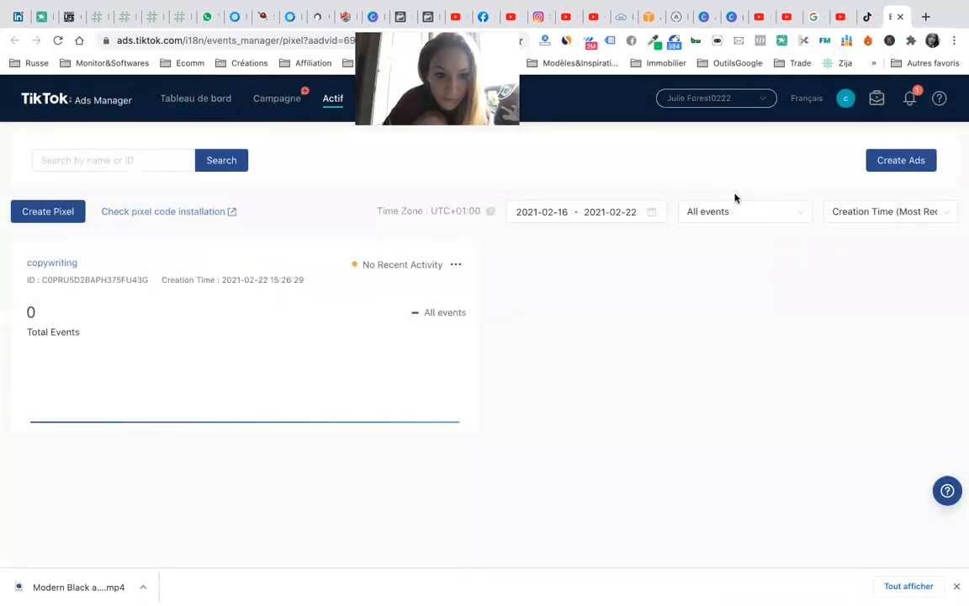
pyautogui.click(49, 208)
# - Create the manual, Standard Mode pixel 'pixrl copywriting' and copy its base code
pyautogui.click(371, 252)
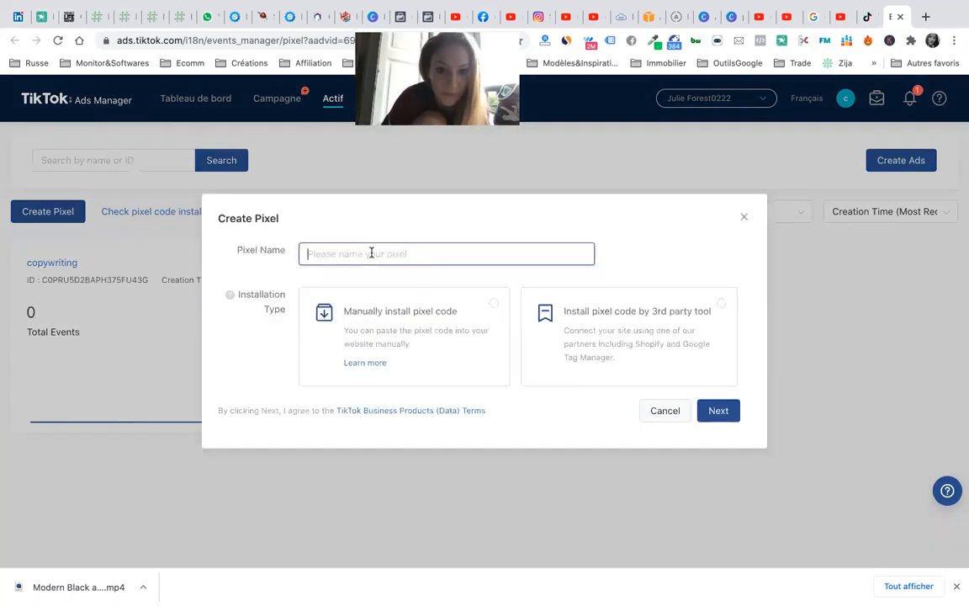
pyautogui.write('pixrl copywriting')
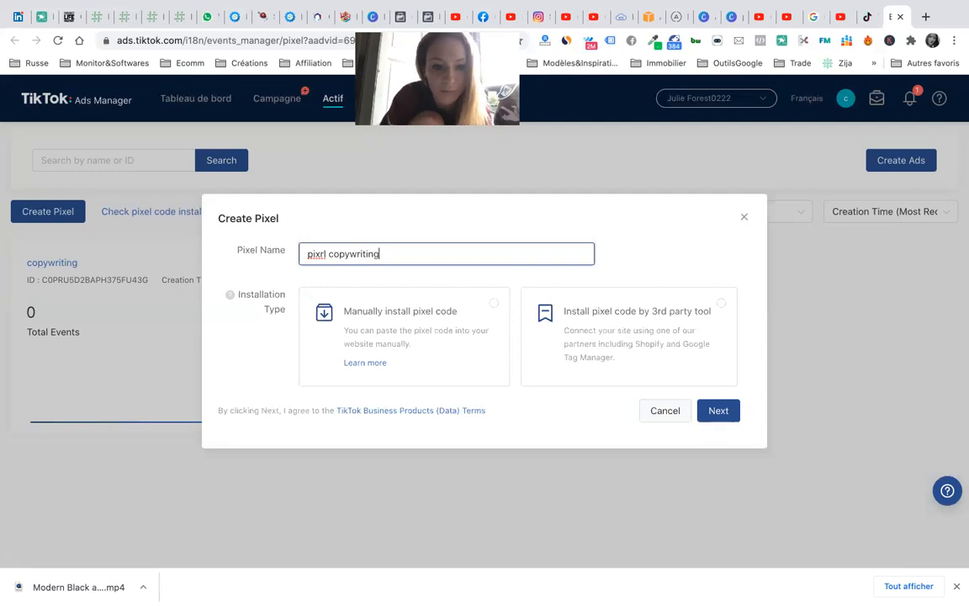
pyautogui.click(429, 320)
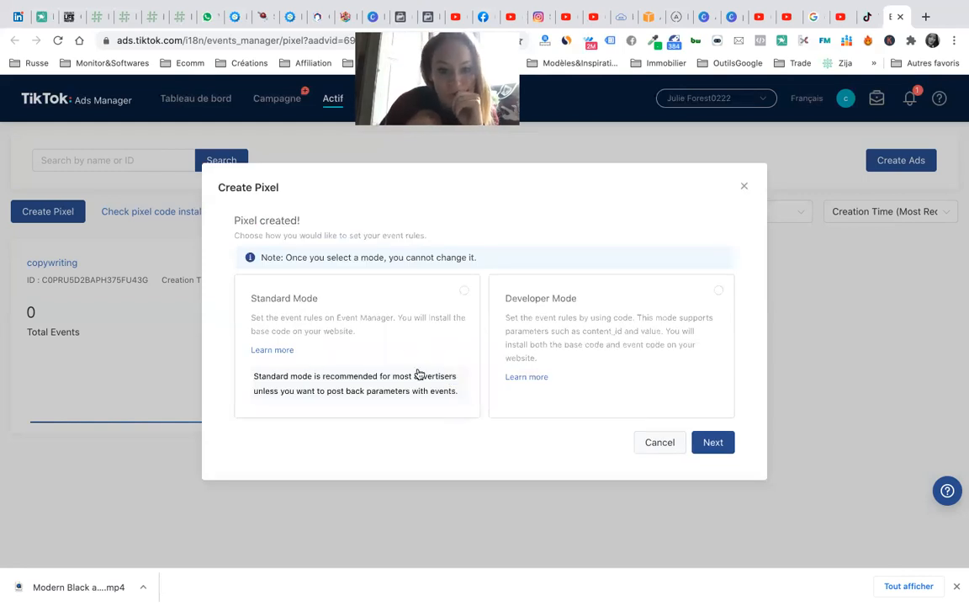
pyautogui.click(394, 317)
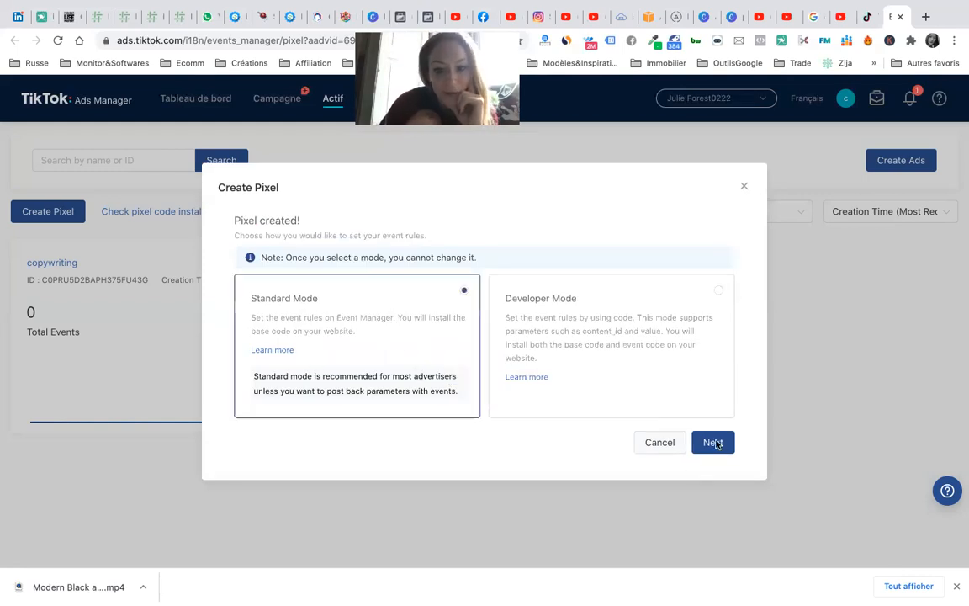
pyautogui.click(715, 442)
pyautogui.click(484, 436)
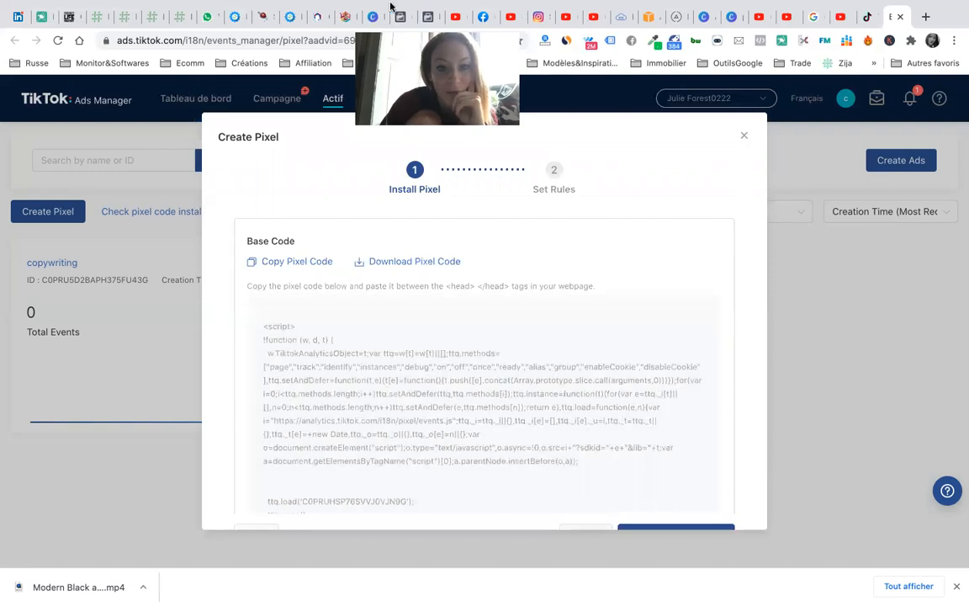
pyautogui.click(291, 17)
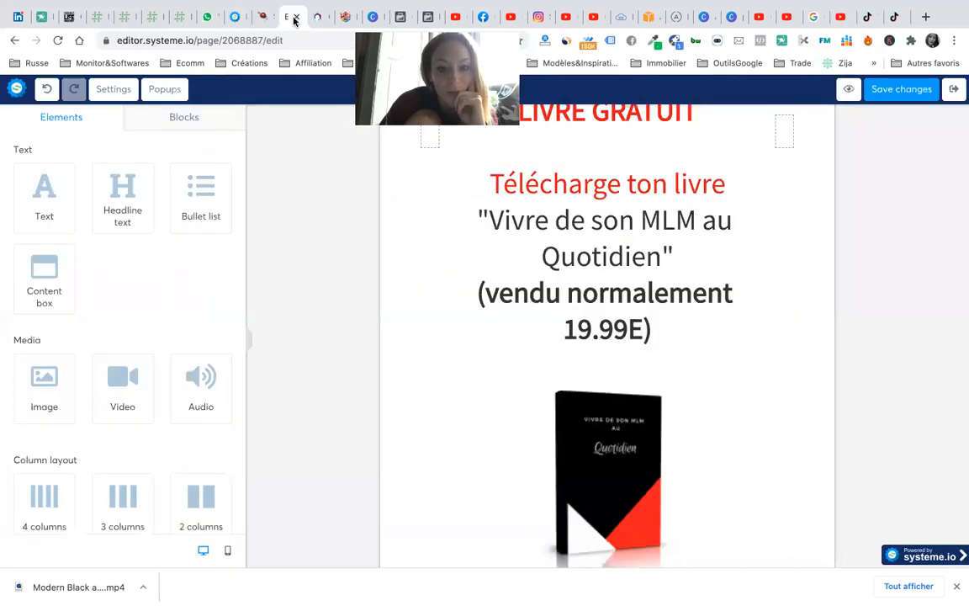
# - Paste the TikTok pixel script below the Facebook pixel in the Business Copywriting header code and save
pyautogui.click(233, 16)
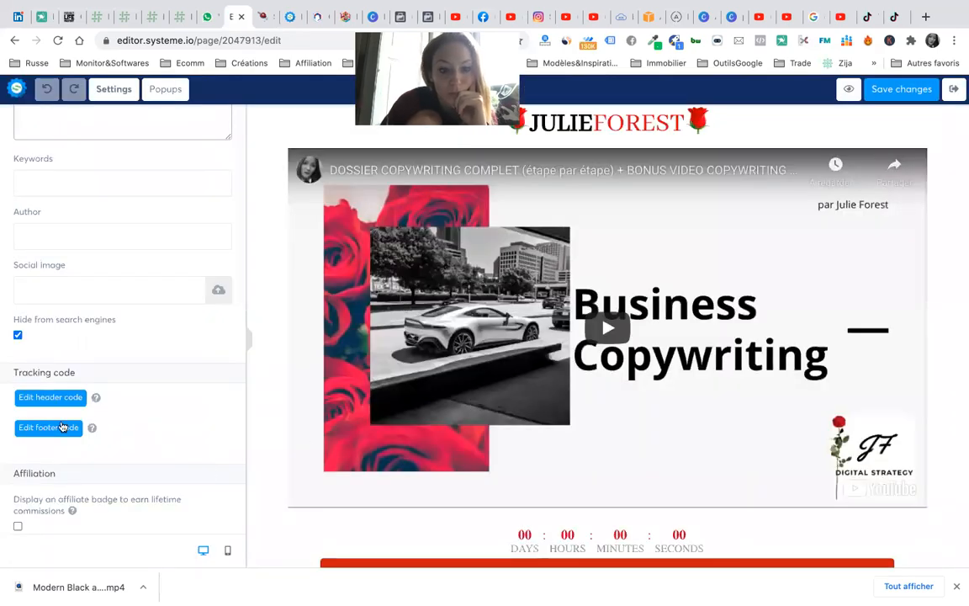
pyautogui.click(42, 399)
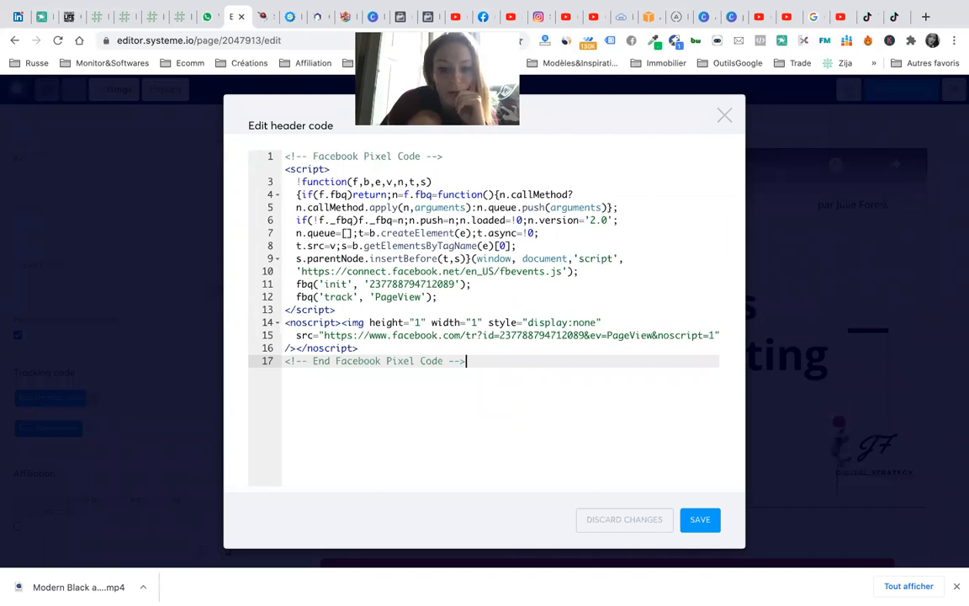
pyautogui.press('Return')
pyautogui.press('Return')
pyautogui.hotkey('ctrl', 'v')
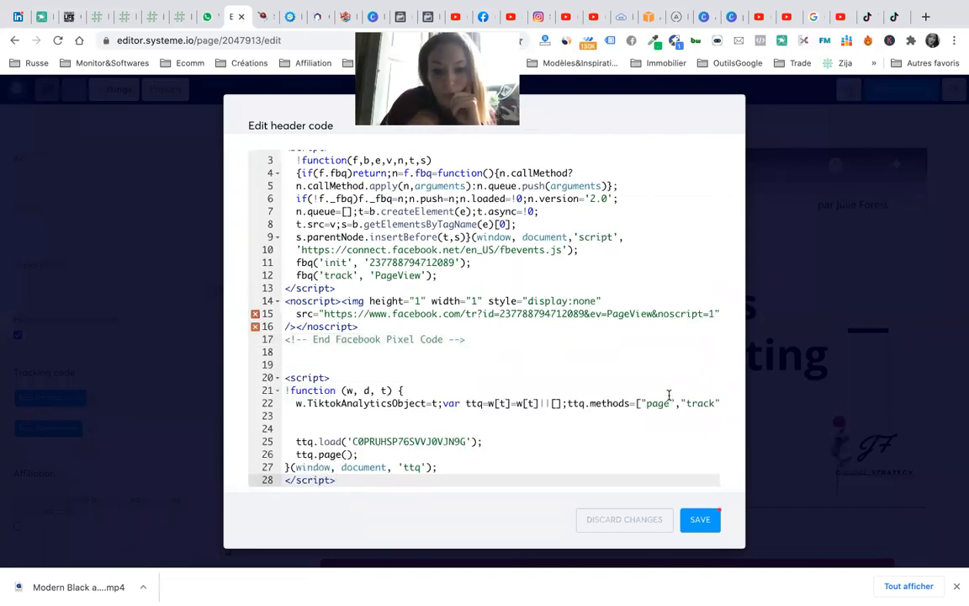
pyautogui.click(704, 519)
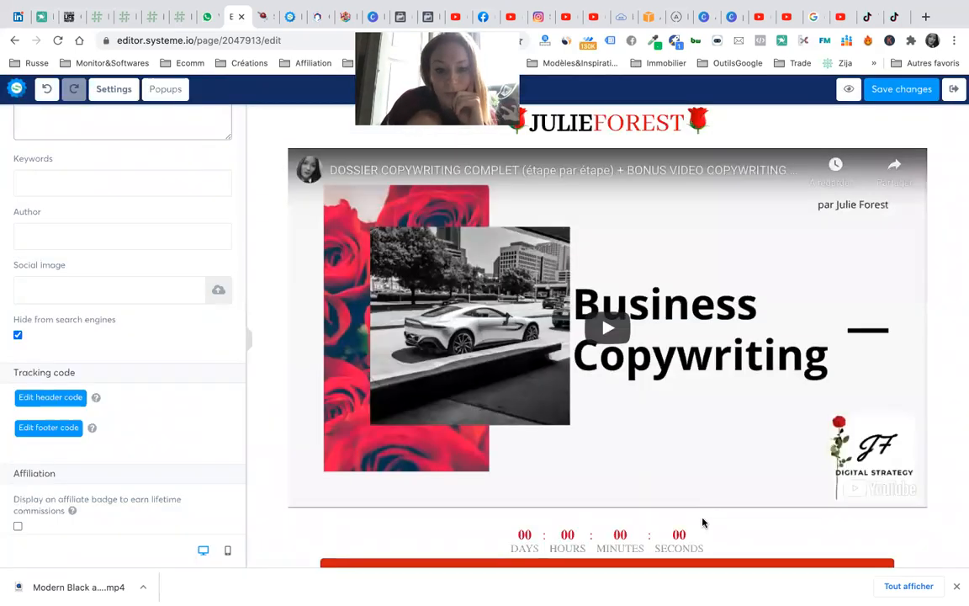
# - Back in Events Manager, finish the pixel installation step to reach the event scenario choices
pyautogui.click(893, 16)
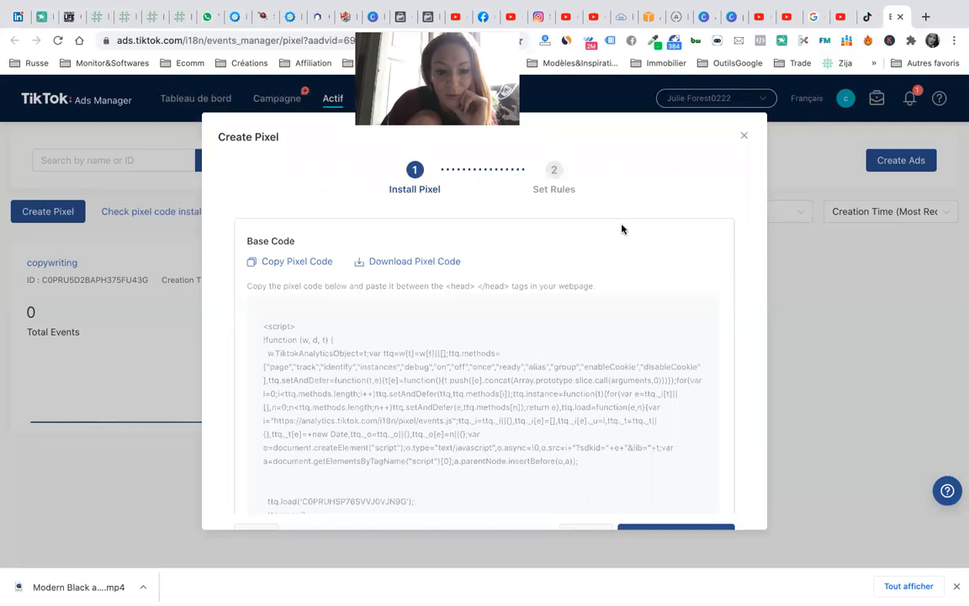
pyautogui.scroll(-3, 602, 375)
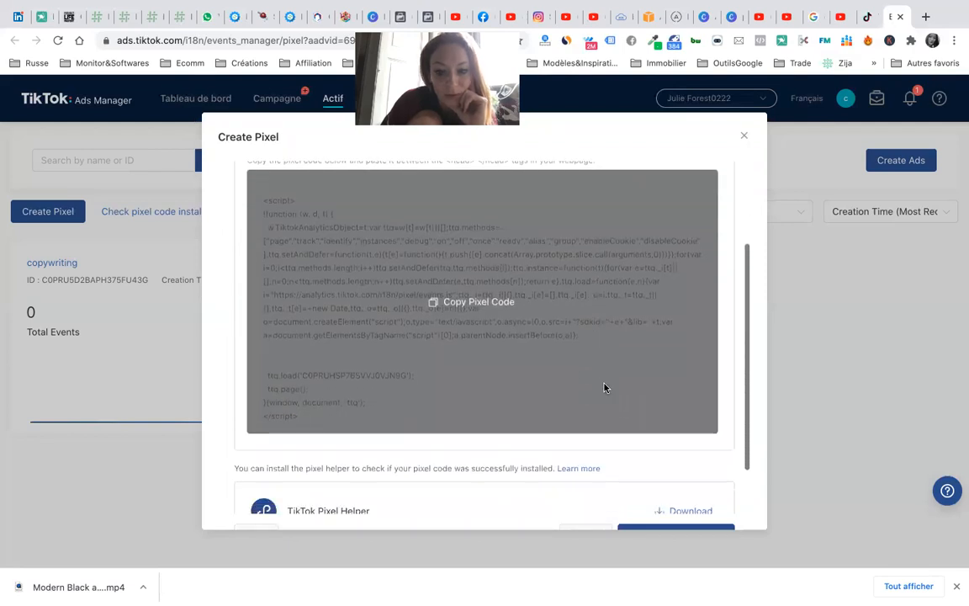
pyautogui.scroll(-2, 606, 390)
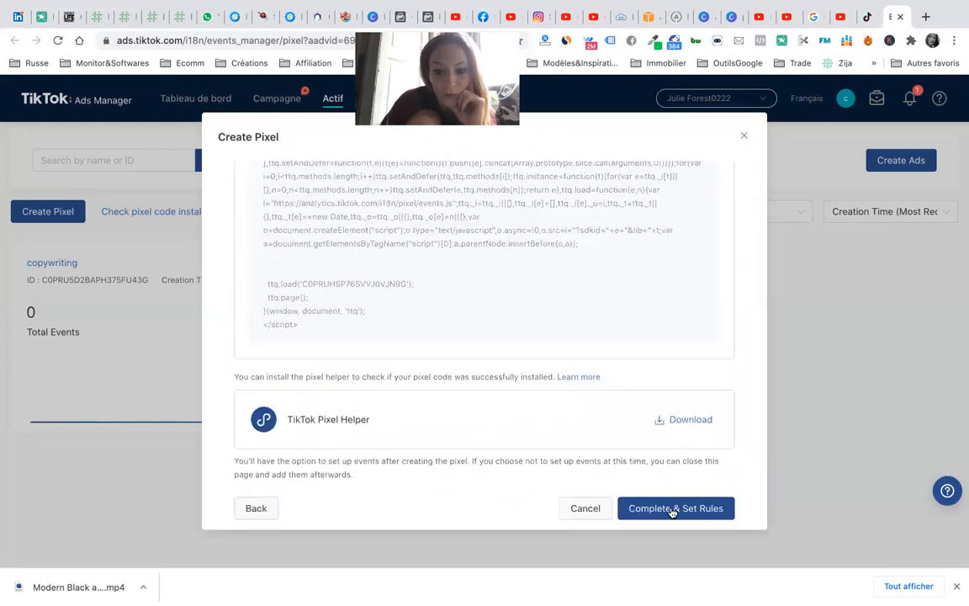
pyautogui.click(672, 509)
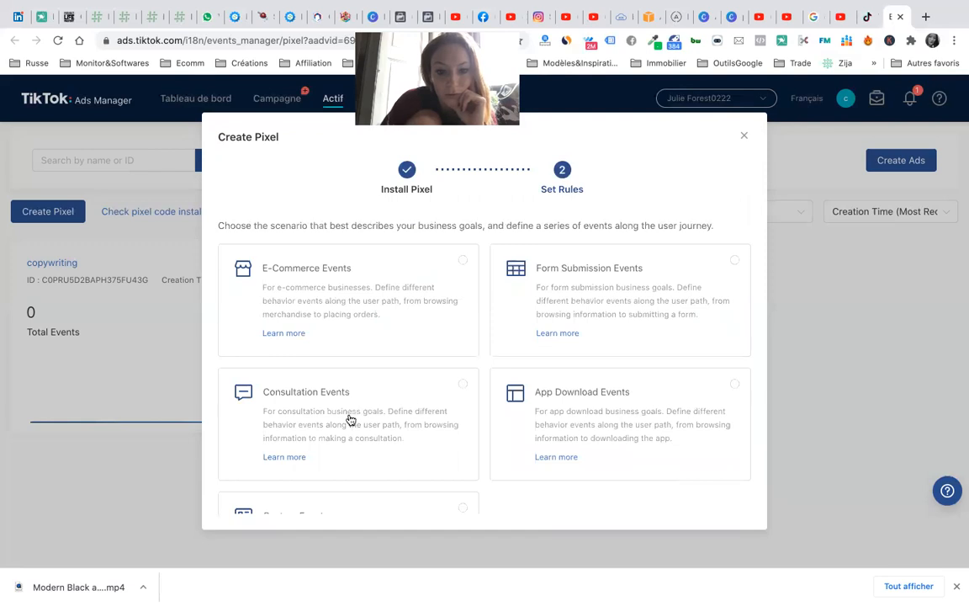
pyautogui.scroll(-1, 477, 437)
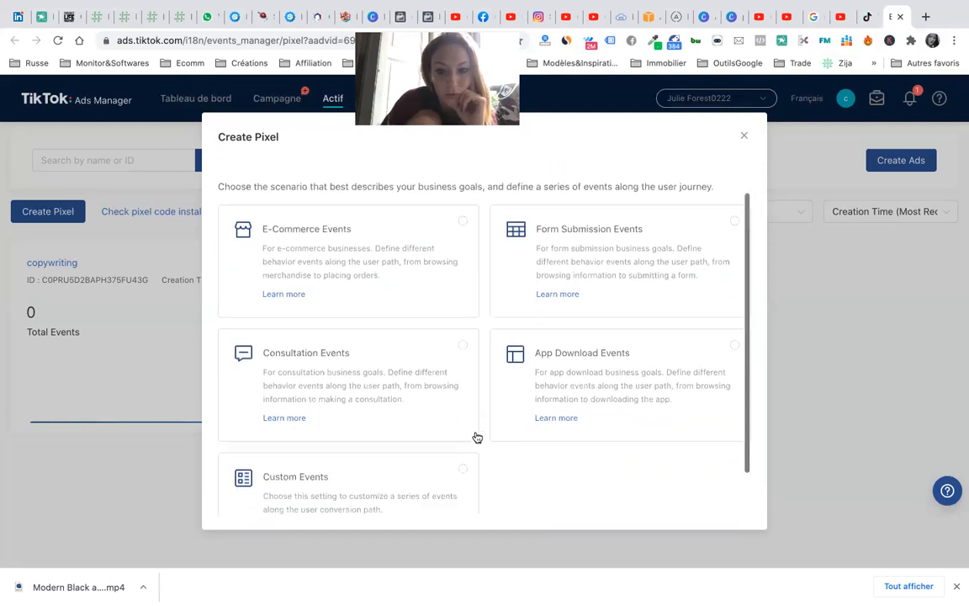
pyautogui.scroll(-1, 480, 437)
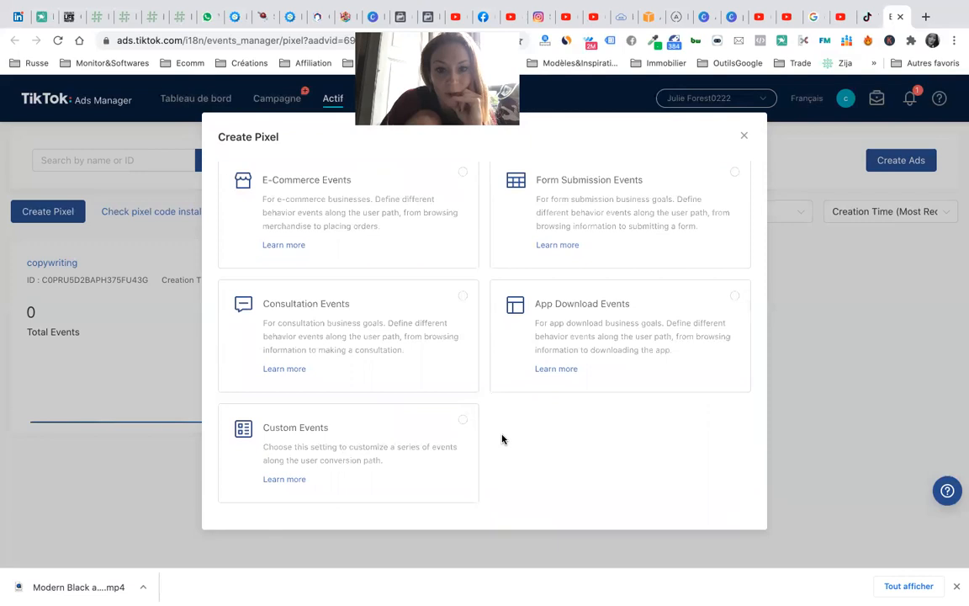
pyautogui.scroll(1, 476, 375)
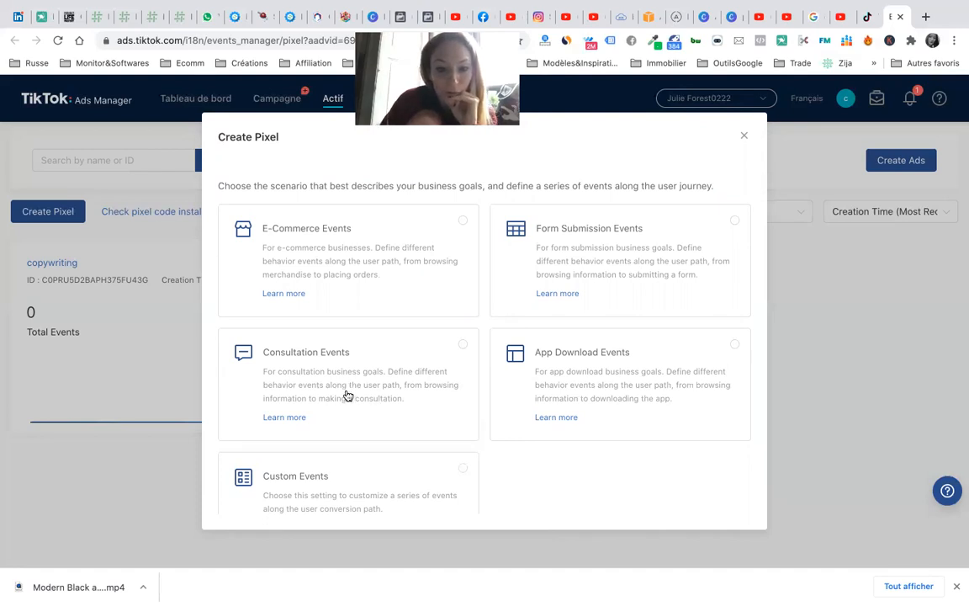
# - Choose the Consultation Events scenario and review the event types of its rows
pyautogui.click(417, 383)
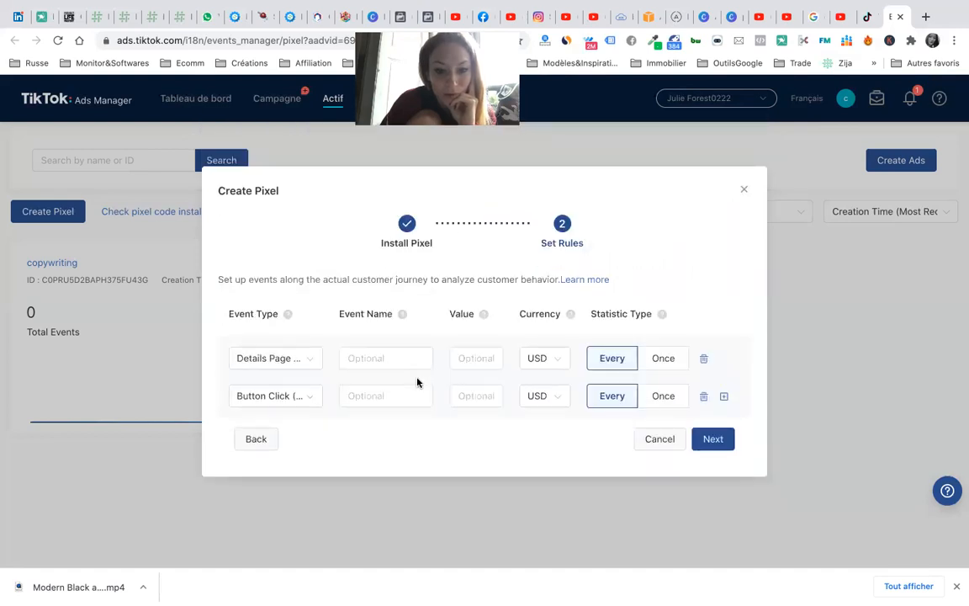
pyautogui.click(310, 369)
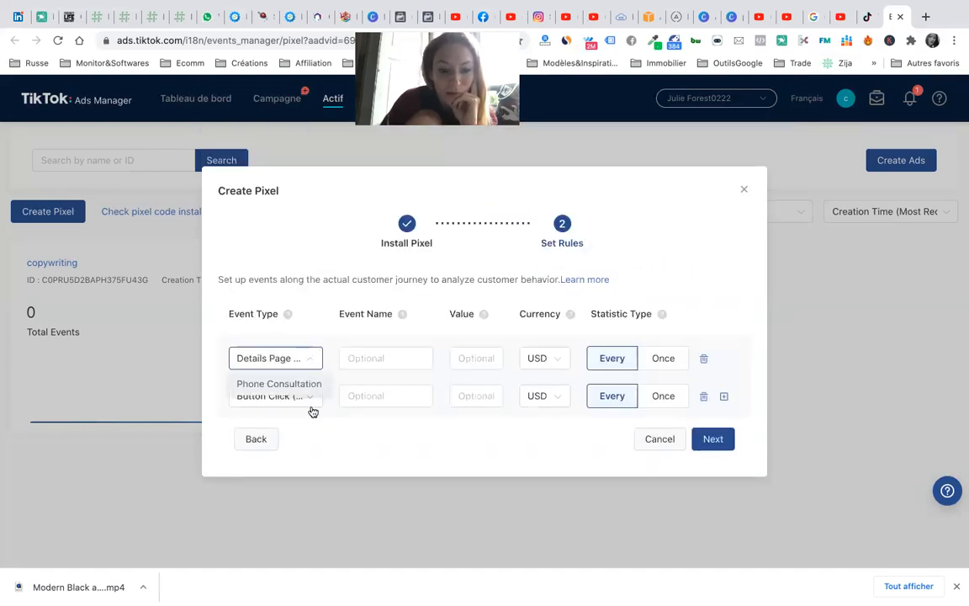
pyautogui.click(316, 419)
pyautogui.click(307, 394)
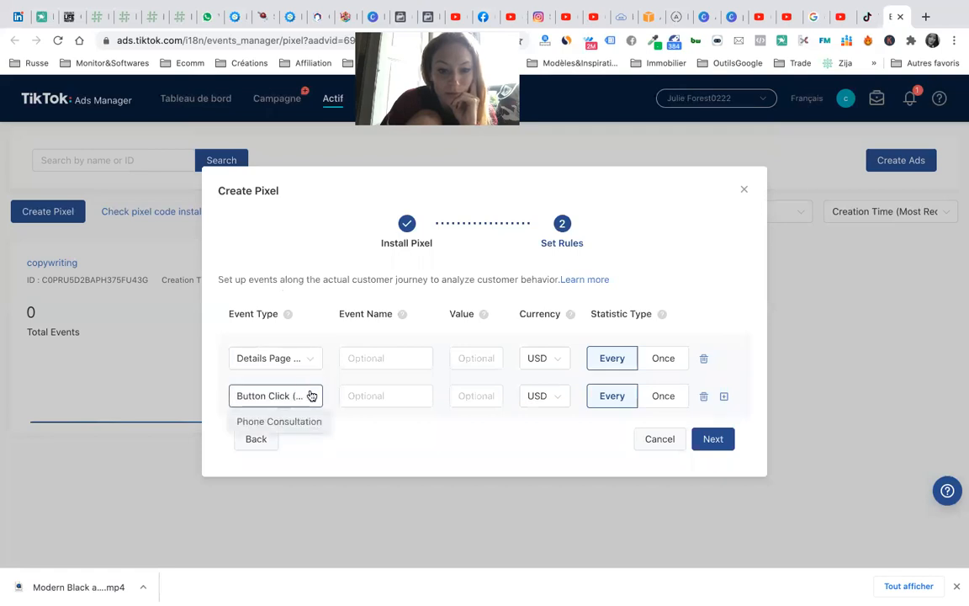
pyautogui.click(386, 444)
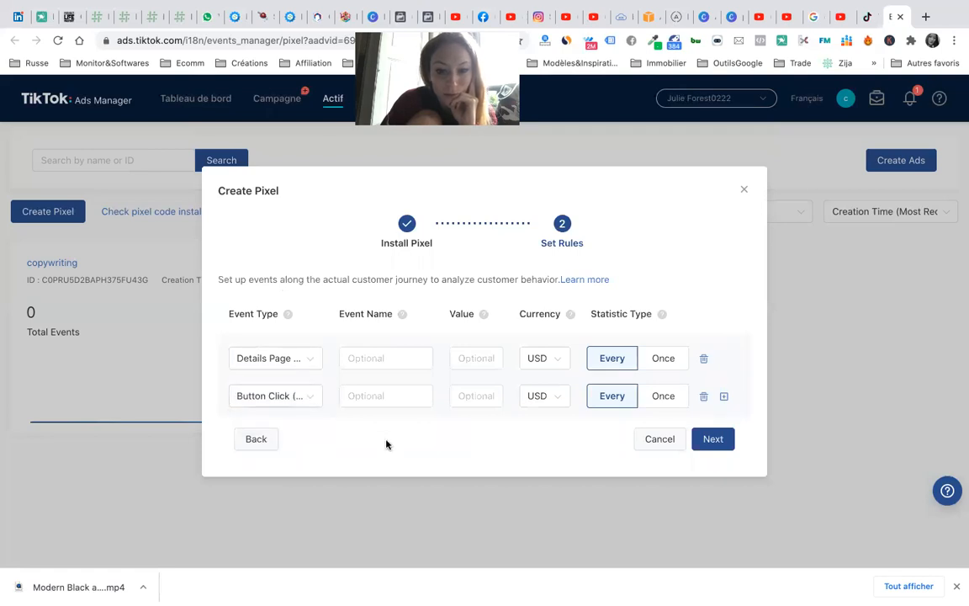
# - Delete the extra rows, keeping only Details Page View (Phone Consultation), and continue to event rules
pyautogui.click(704, 358)
pyautogui.click(724, 379)
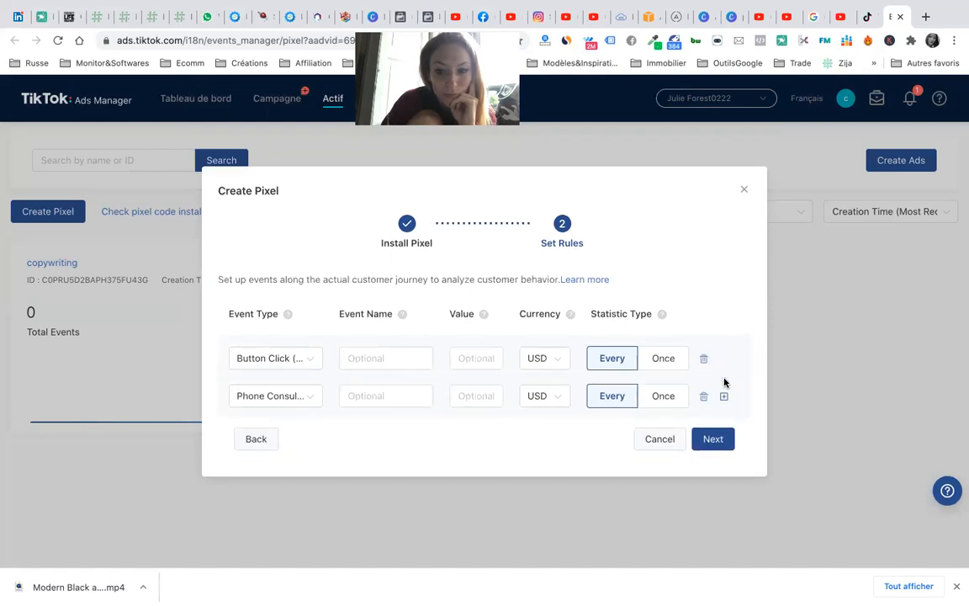
pyautogui.click(314, 421)
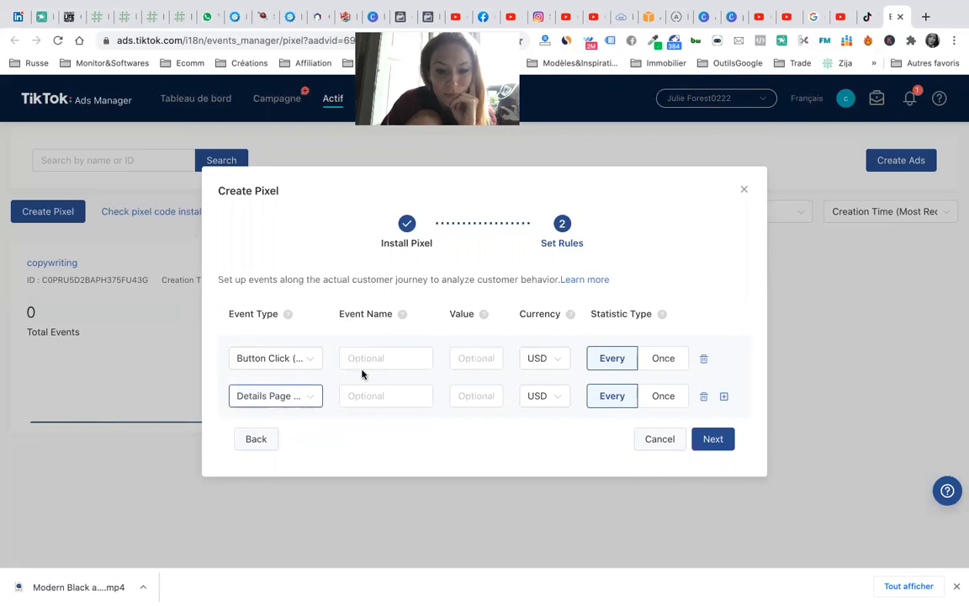
pyautogui.click(704, 359)
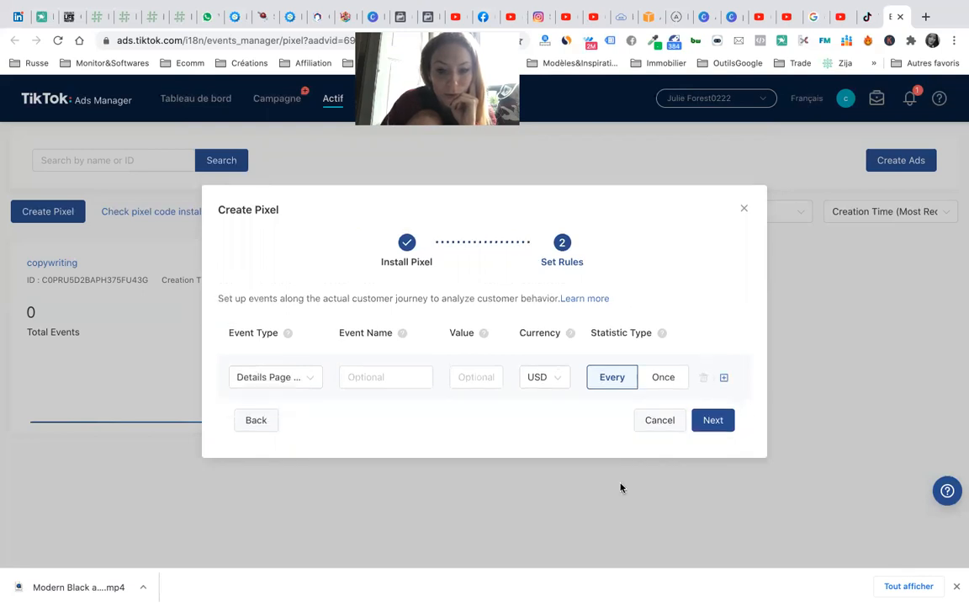
pyautogui.click(295, 382)
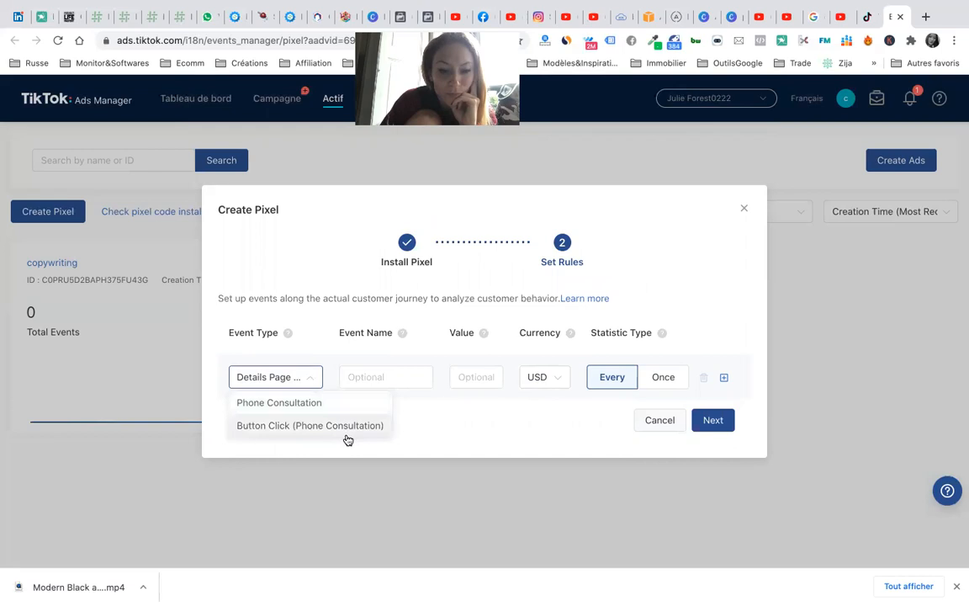
pyautogui.click(486, 436)
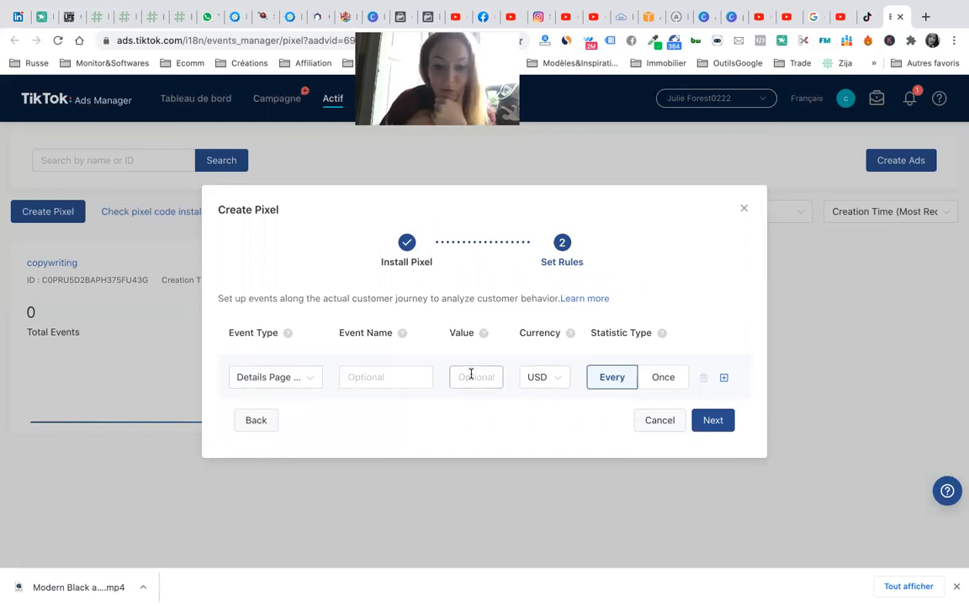
pyautogui.click(722, 420)
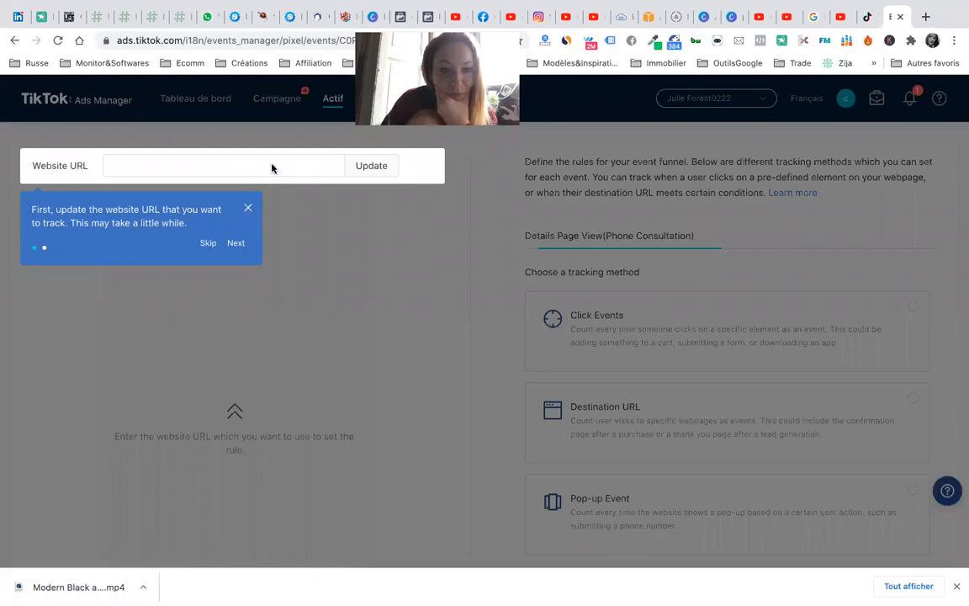
# - Bring up the systeme.io editor with the 'Vivre de son MLM au Quotidien' free-book page
pyautogui.click(290, 18)
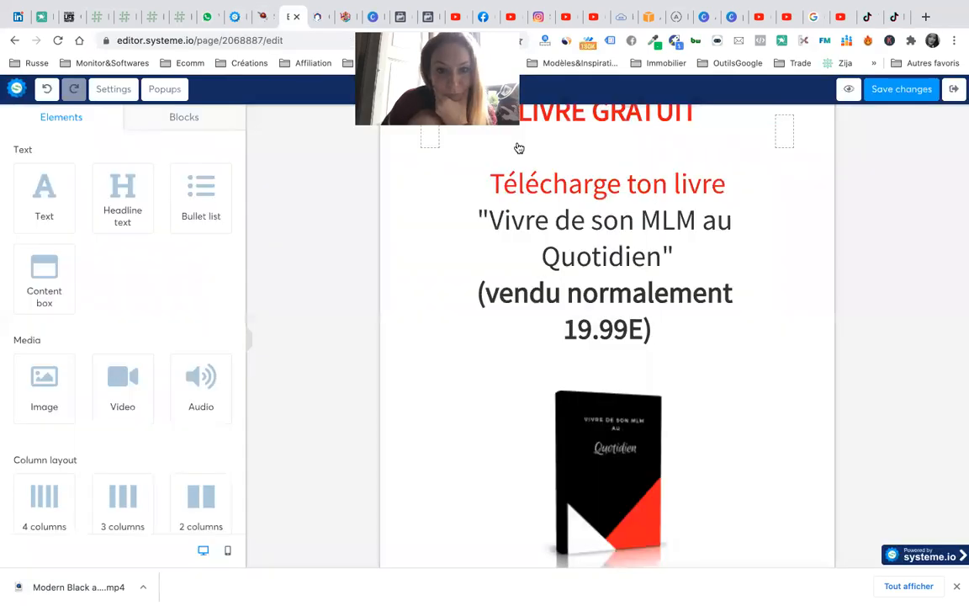
# - Look up the copywriting funnel's Landing Page URL in systeme.io, then go back to TikTok Ads Manager
pyautogui.click(235, 20)
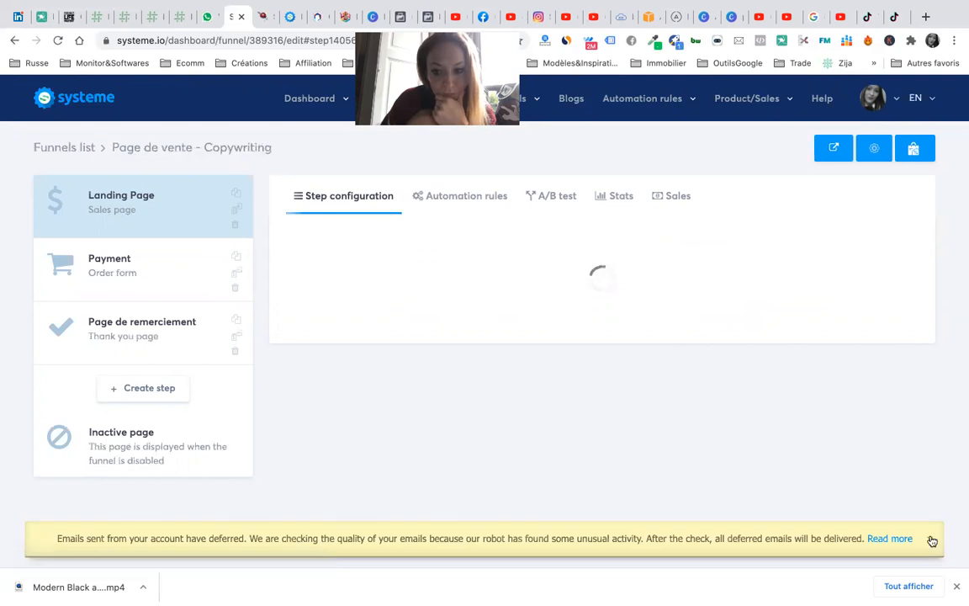
pyautogui.click(930, 538)
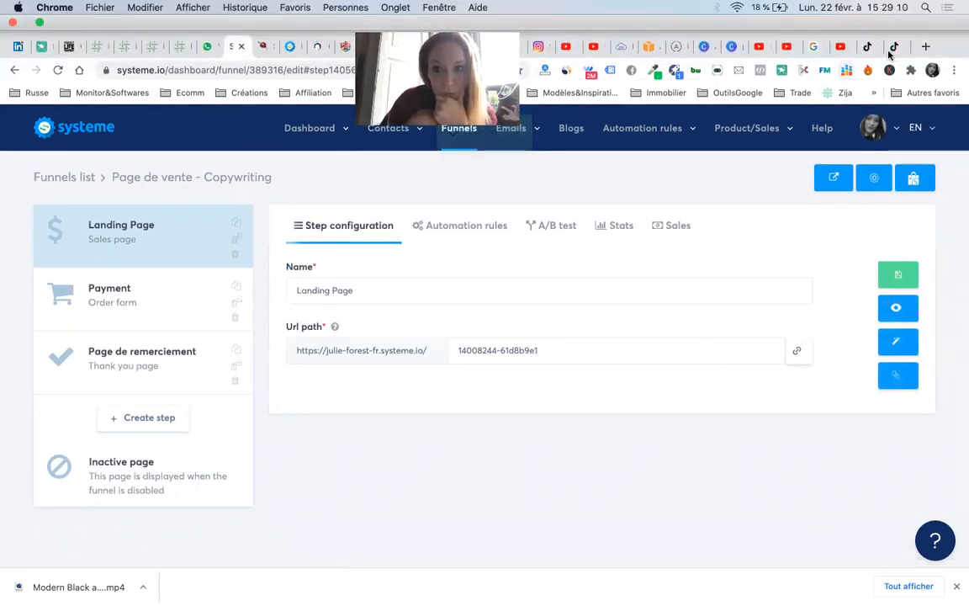
pyautogui.click(893, 49)
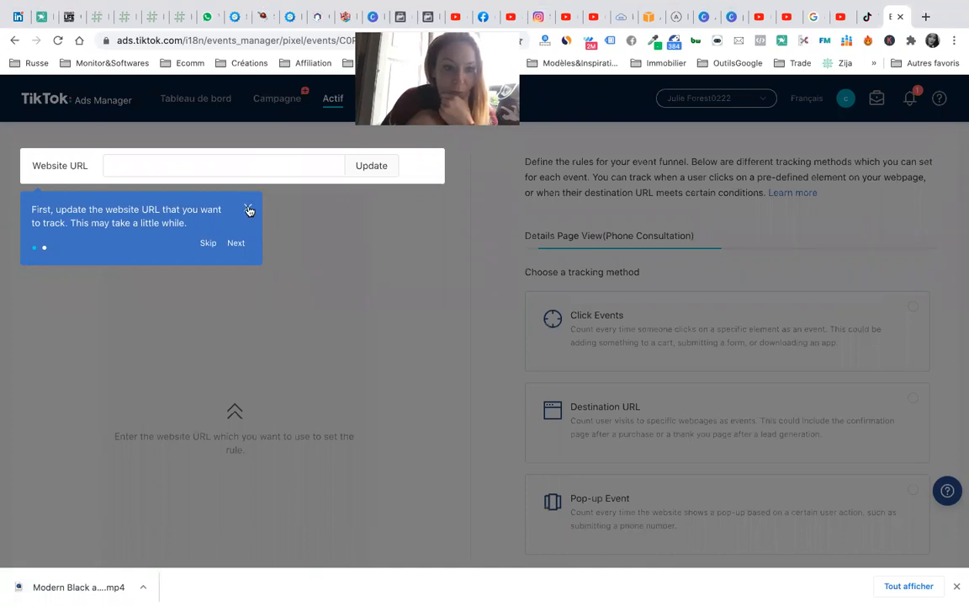
# - Paste the systeme.io landing page URL as Website URL, preview it, and attempt Complete
pyautogui.click(248, 208)
pyautogui.click(247, 164)
pyautogui.hotkey('ctrl', 'v')
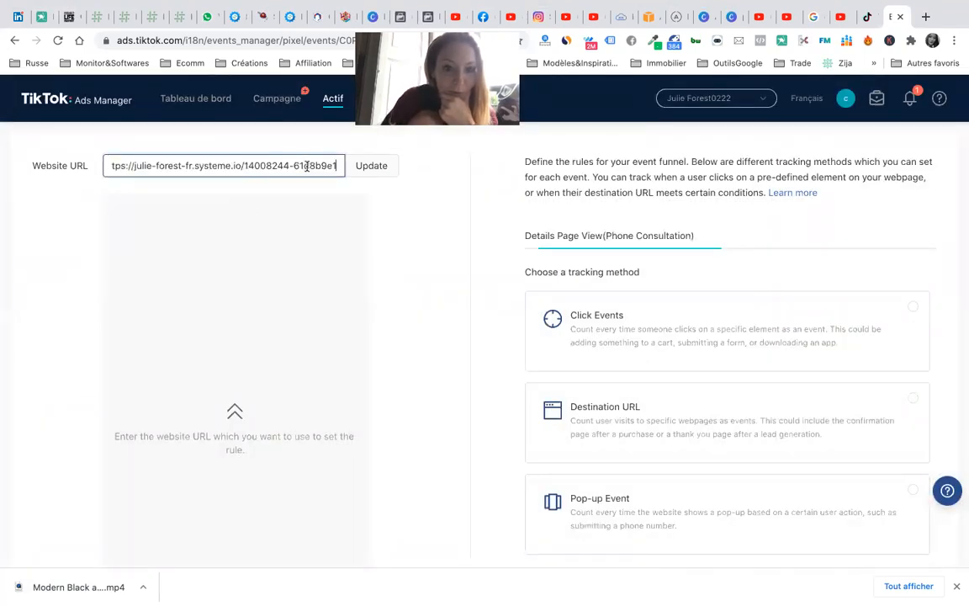
pyautogui.click(371, 166)
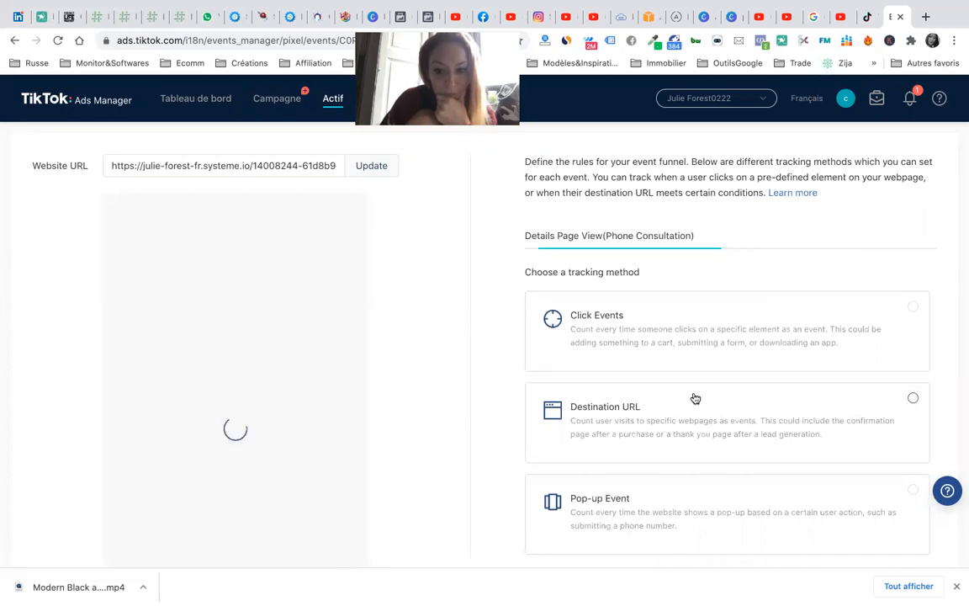
pyautogui.scroll(-3, 692, 397)
pyautogui.scroll(3, 408, 315)
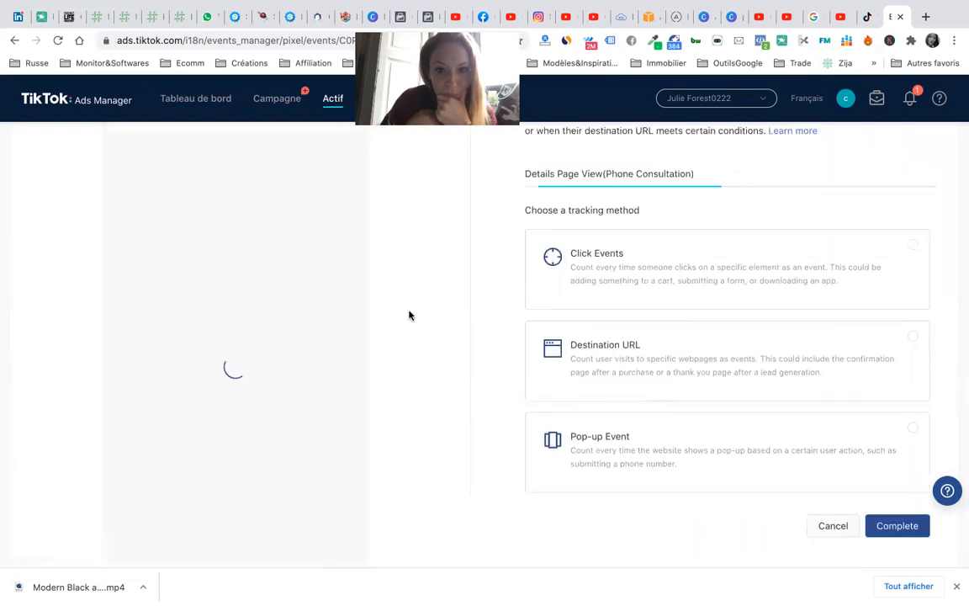
pyautogui.scroll(-3, 410, 315)
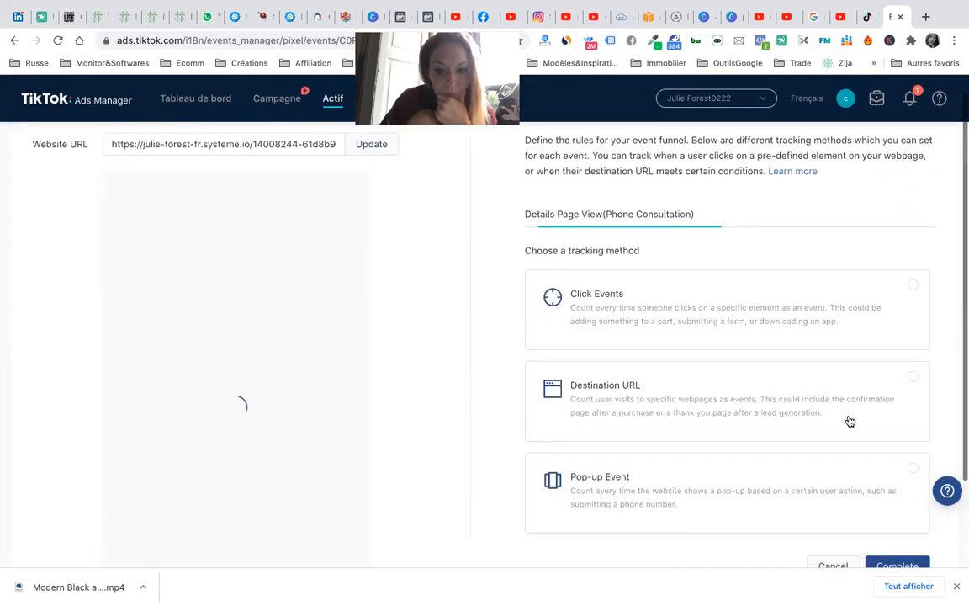
pyautogui.click(898, 455)
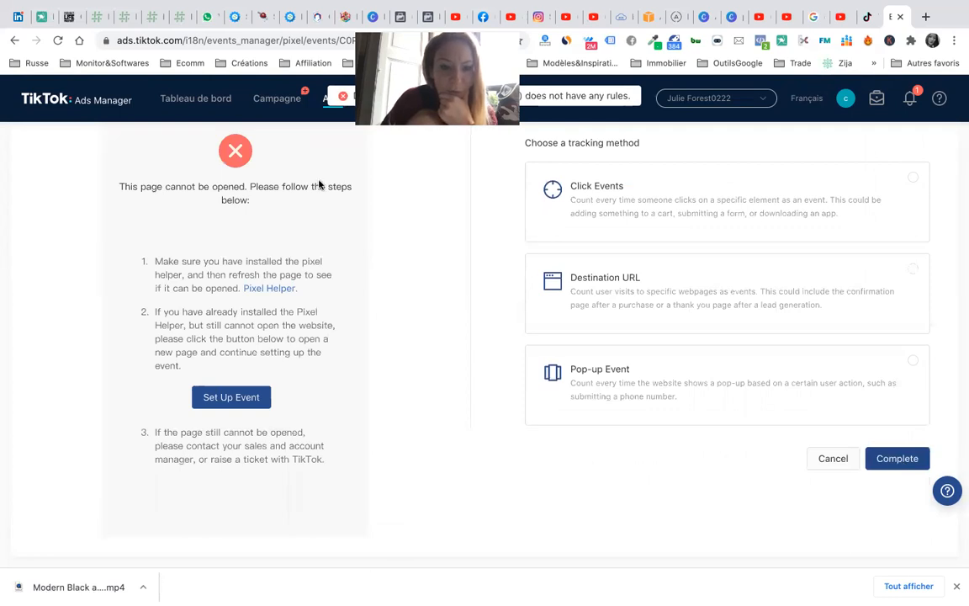
# - Install the TikTok Pixel Helper extension from its Chrome Web Store page
pyautogui.rightClick(278, 289)
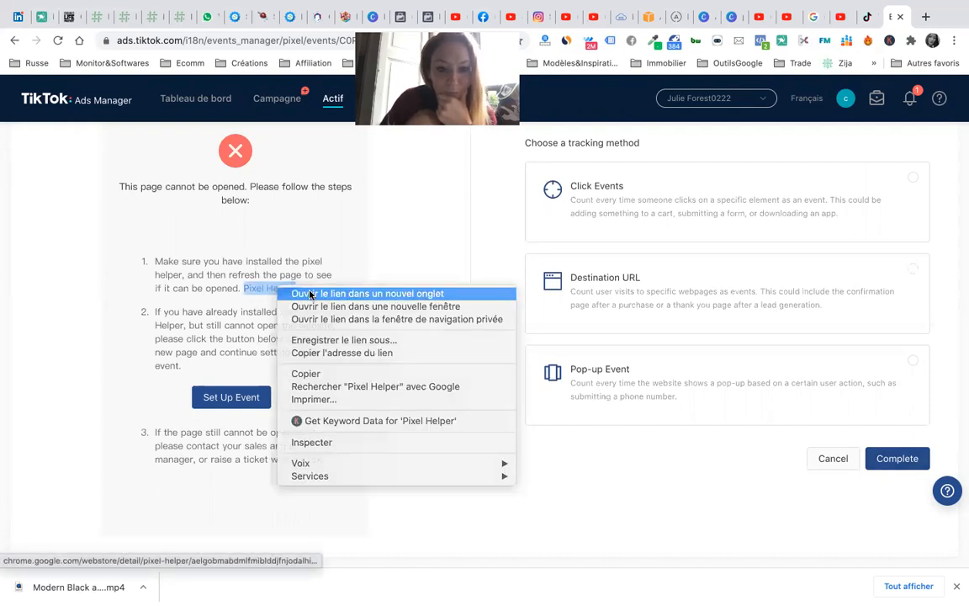
pyautogui.click(298, 294)
pyautogui.click(892, 20)
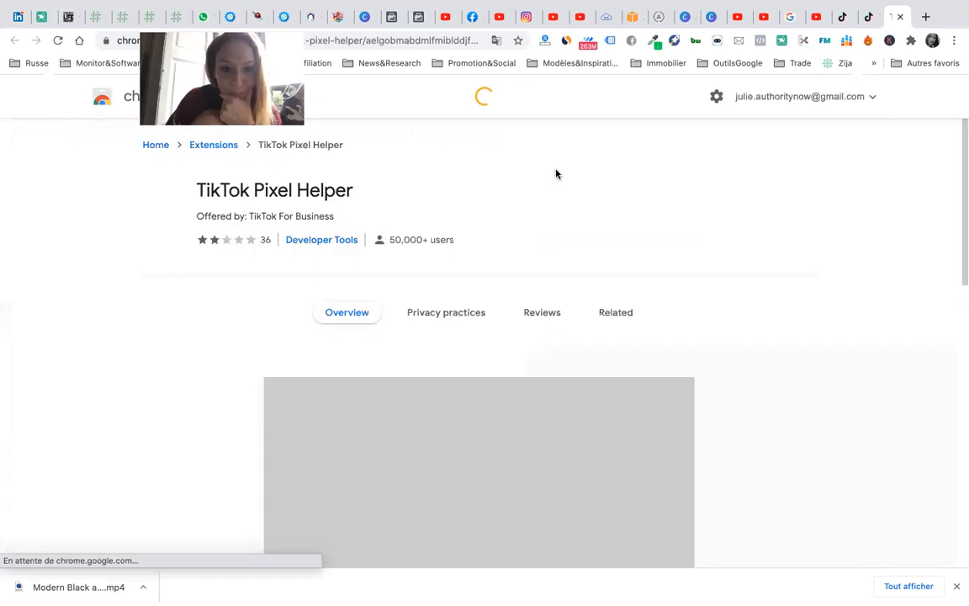
pyautogui.click(766, 192)
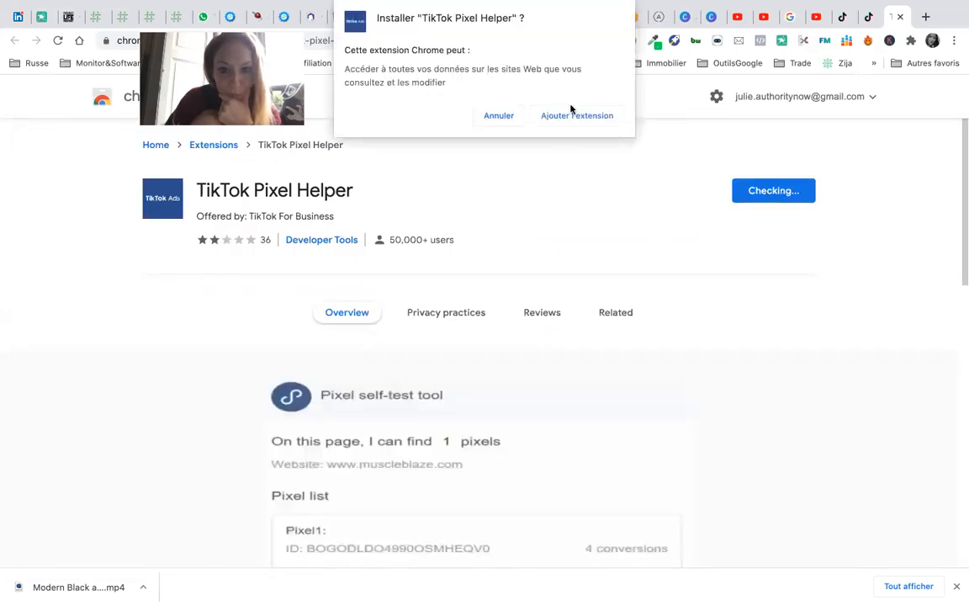
pyautogui.click(572, 111)
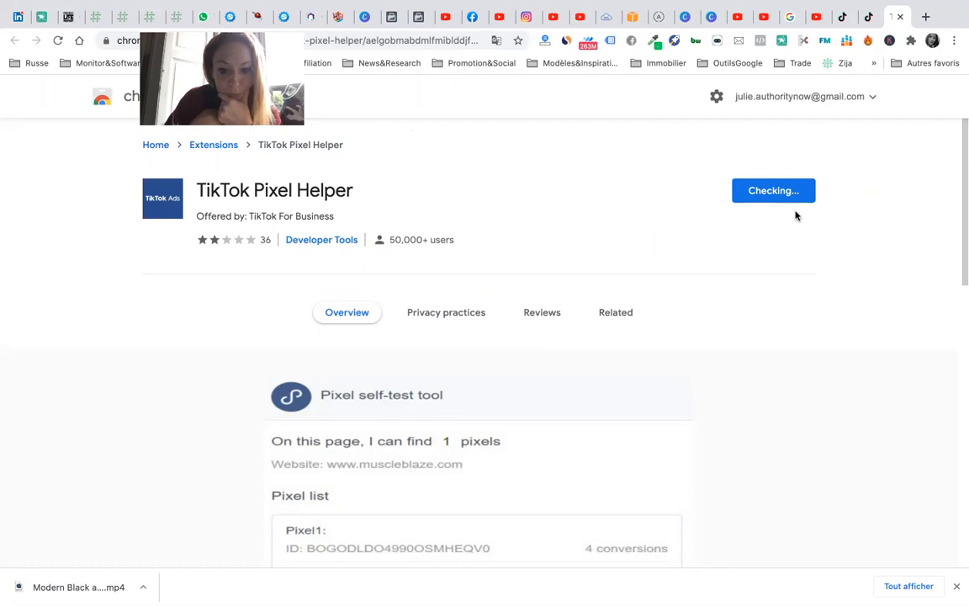
# - Pin TikTok Pixel Helper to the Chrome toolbar and return to TikTok Ads Manager
pyautogui.click(889, 65)
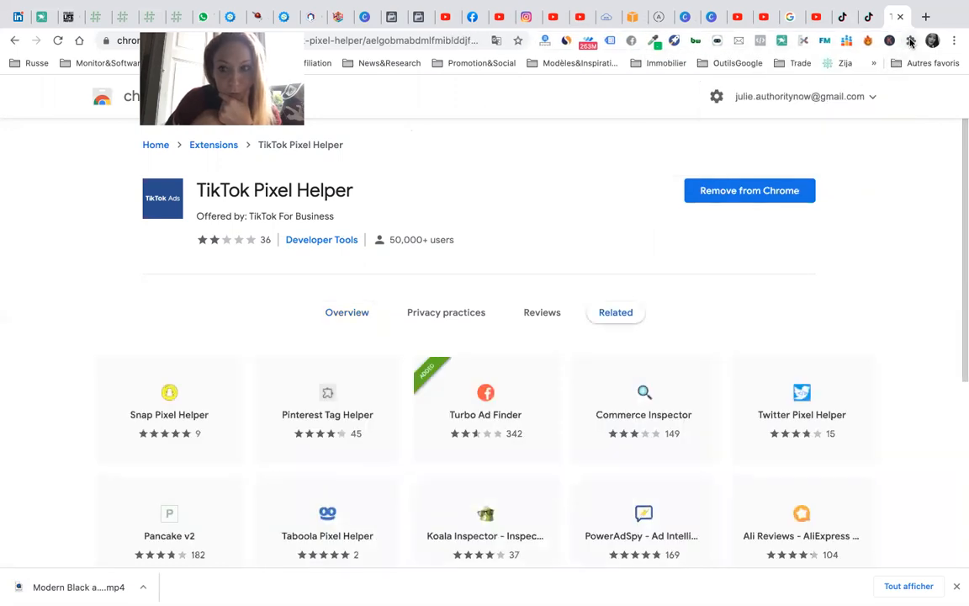
pyautogui.click(911, 42)
pyautogui.click(878, 164)
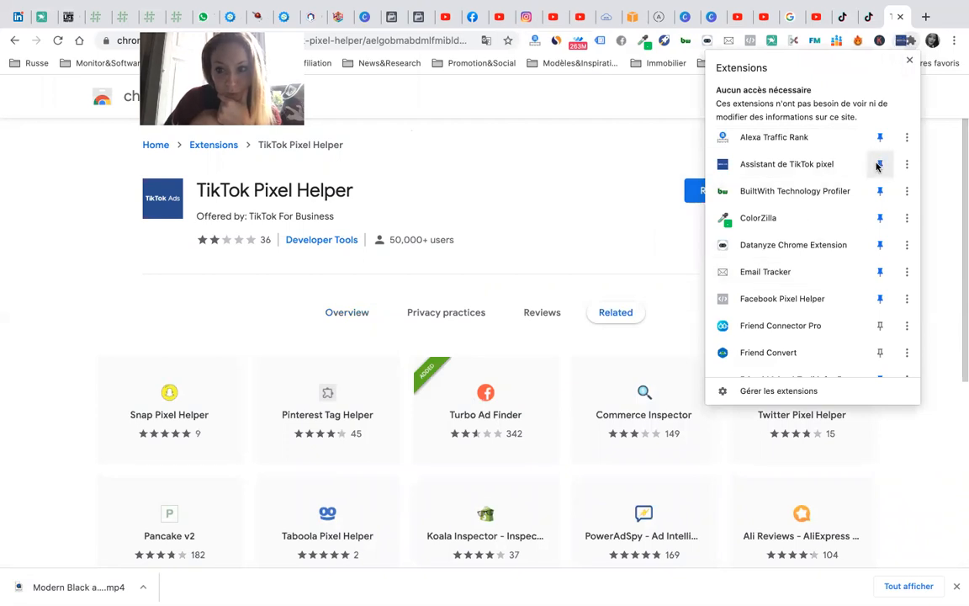
pyautogui.click(545, 157)
pyautogui.click(865, 19)
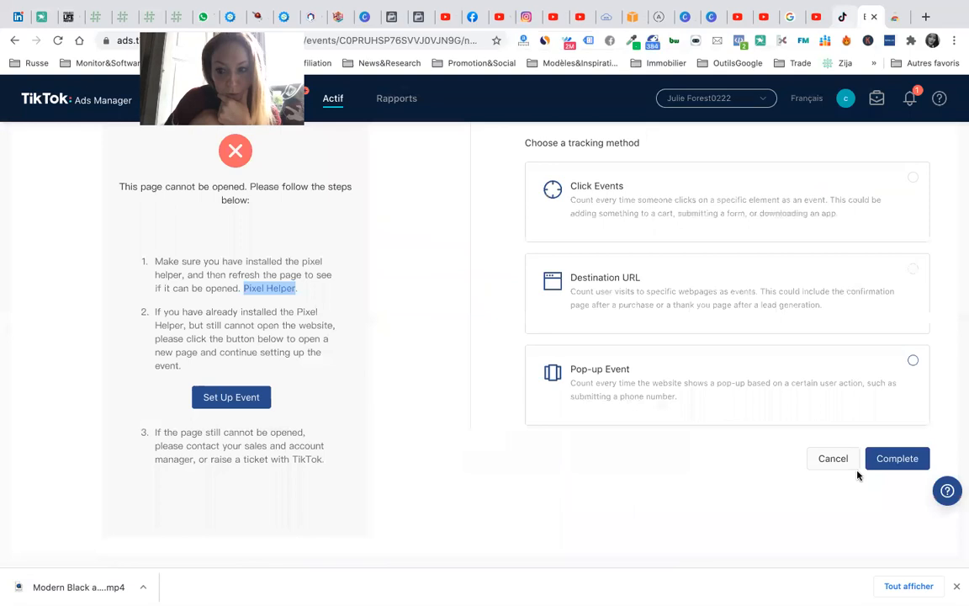
# - Retry completing the event, then choose destination-URL tracking for Details Page View
pyautogui.click(895, 461)
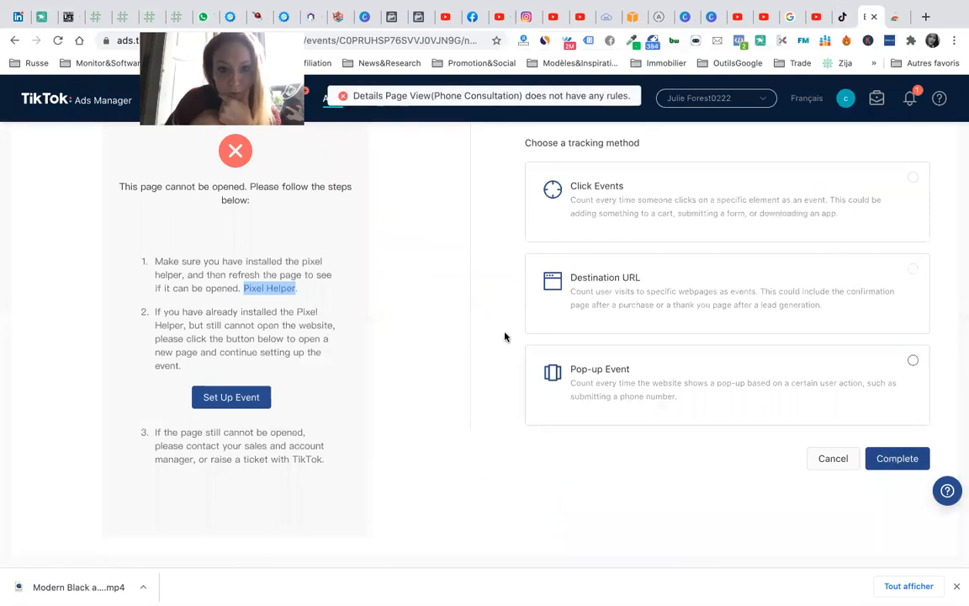
pyautogui.click(367, 276)
pyautogui.click(245, 407)
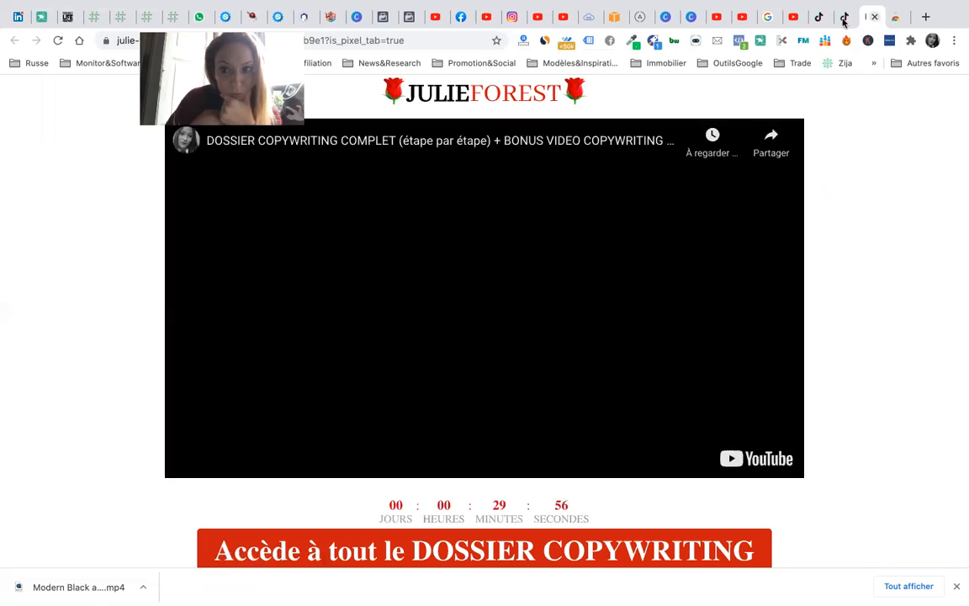
pyautogui.click(845, 17)
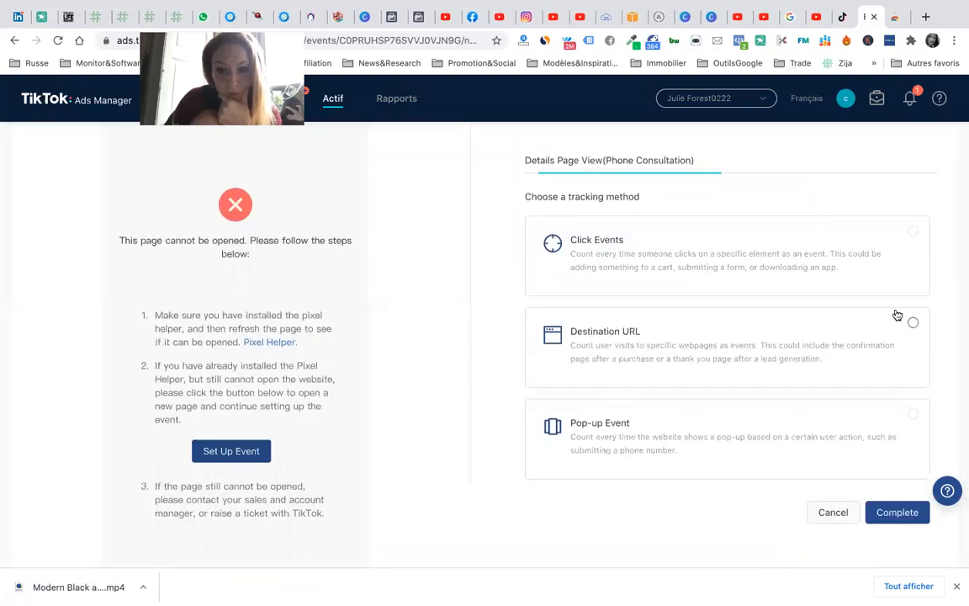
pyautogui.click(913, 325)
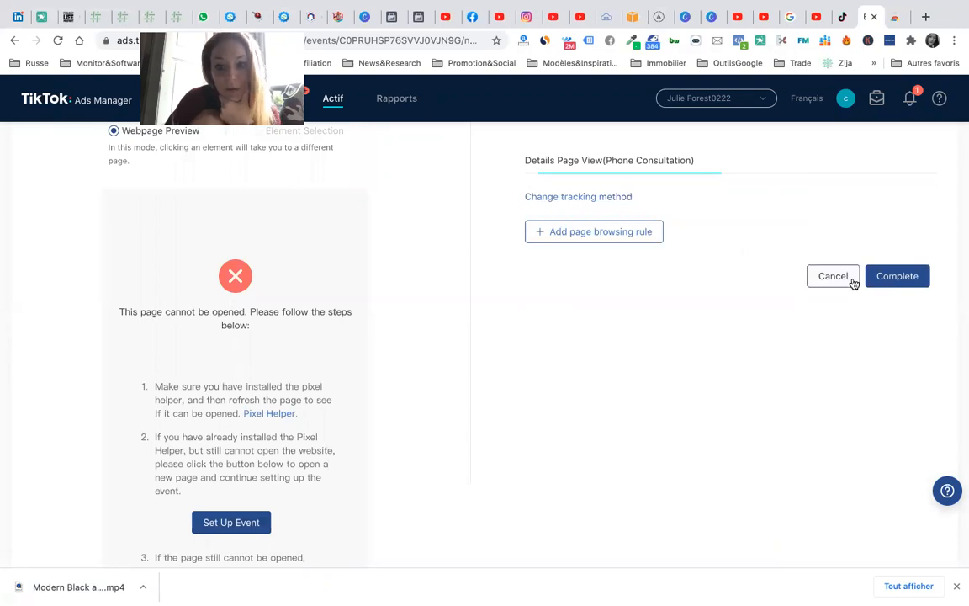
# - Add a Rule 1 page browsing rule (Page URL Contains) to Details Page View
pyautogui.click(929, 285)
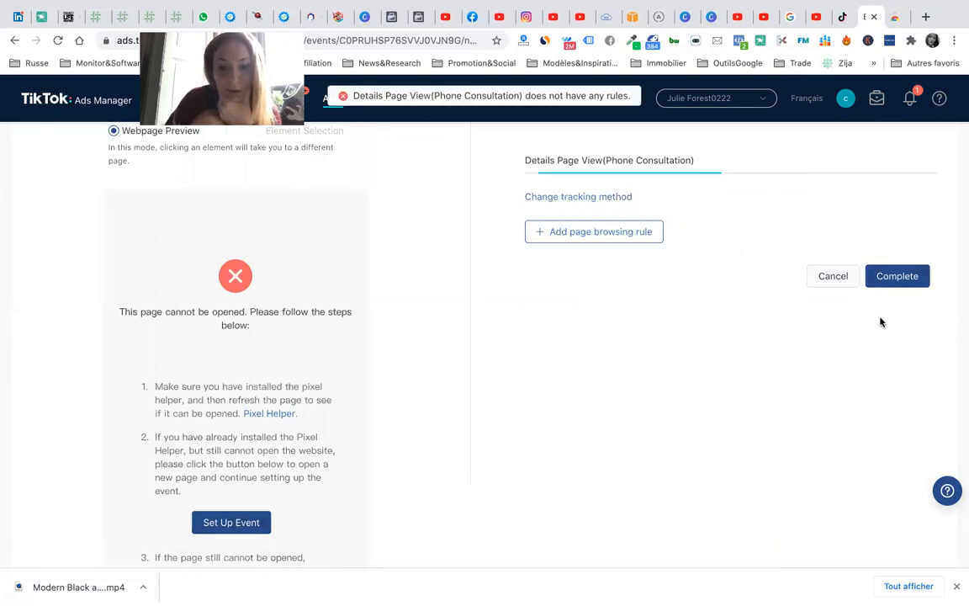
pyautogui.scroll(2, 690, 361)
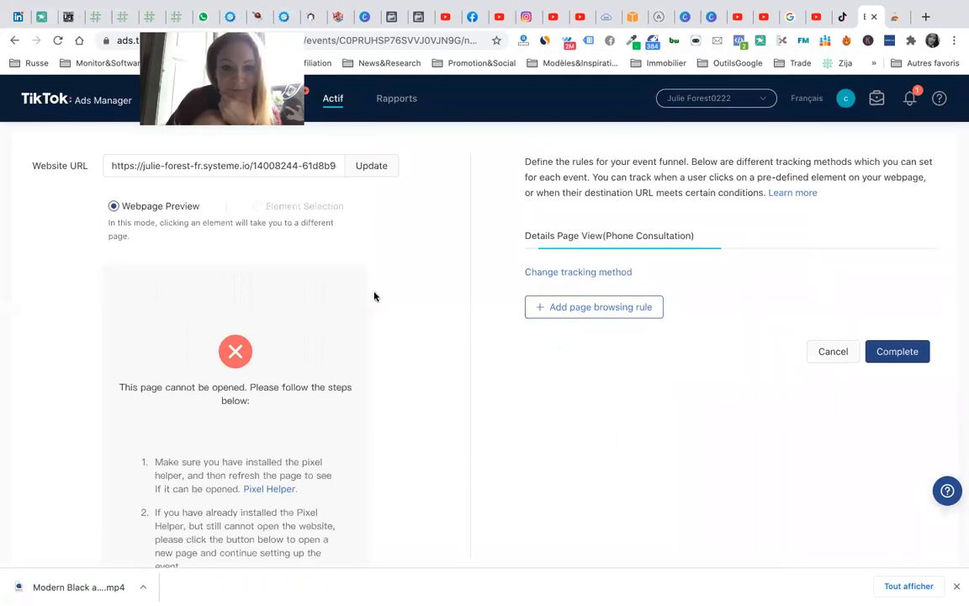
pyautogui.scroll(-5, 366, 423)
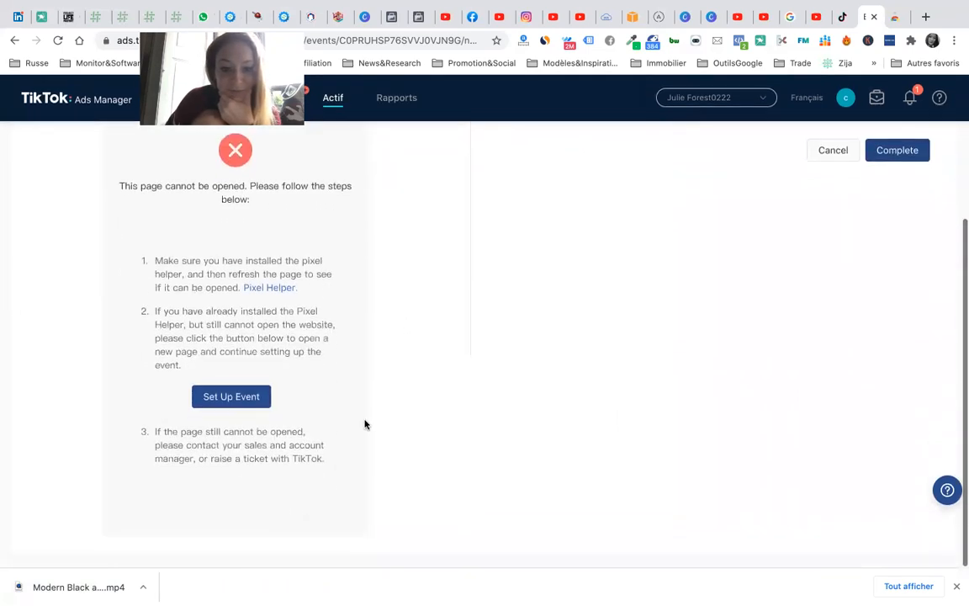
pyautogui.scroll(5, 366, 424)
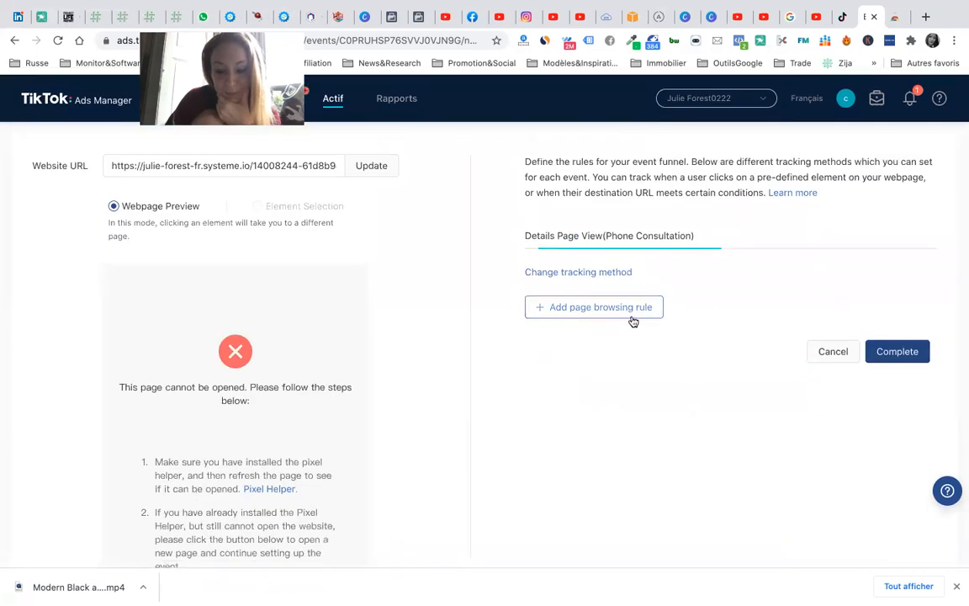
pyautogui.click(609, 317)
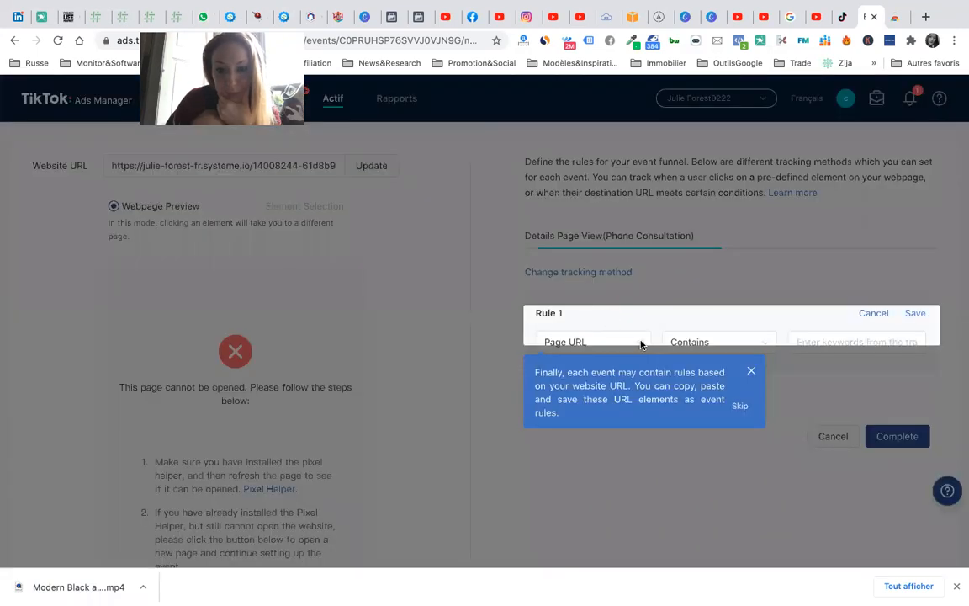
# - Set Rule 1 to Page URL Equals the pasted landing page URL
pyautogui.click(751, 372)
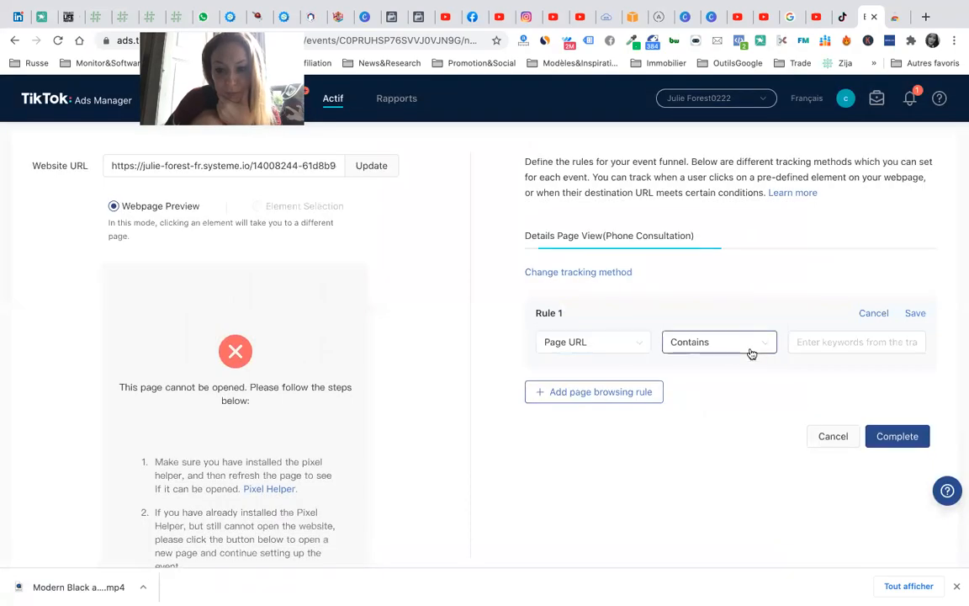
pyautogui.click(832, 344)
pyautogui.hotkey('ctrl', 'v')
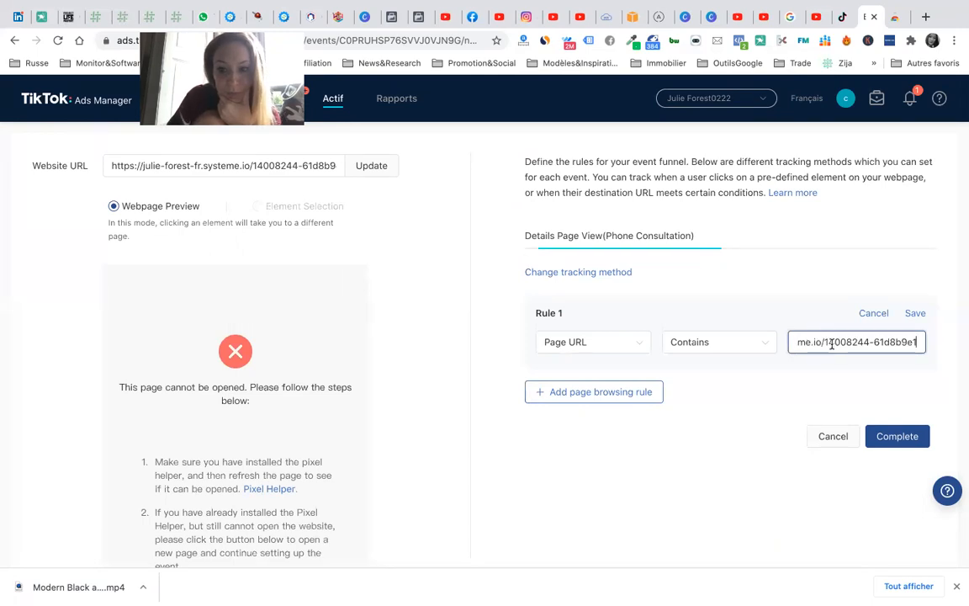
pyautogui.moveTo(840, 342); pyautogui.dragTo(792, 342)
pyautogui.click(834, 340)
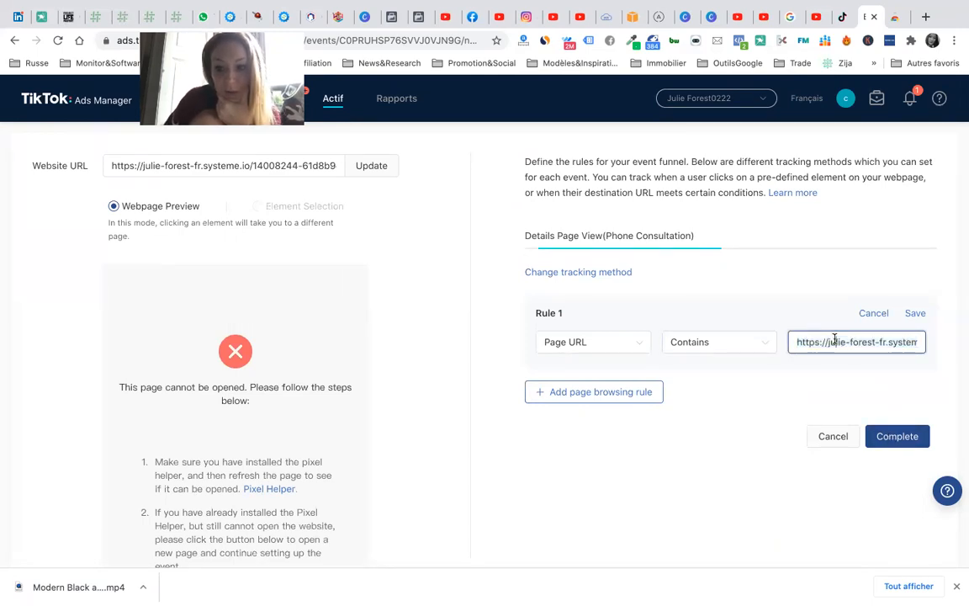
pyautogui.click(763, 348)
pyautogui.click(708, 396)
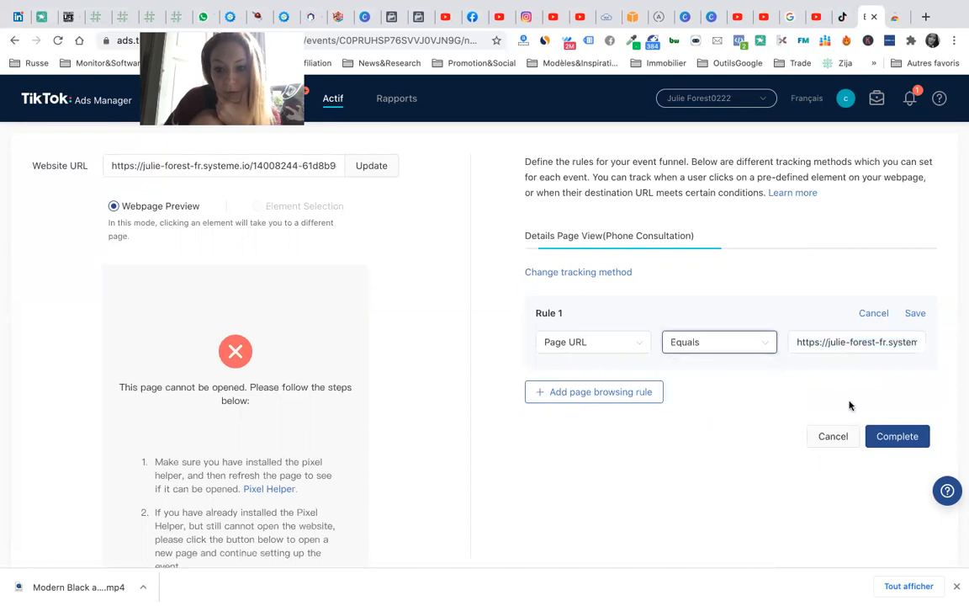
# - Save Rule 1 and complete the Details Page View event setup
pyautogui.click(888, 439)
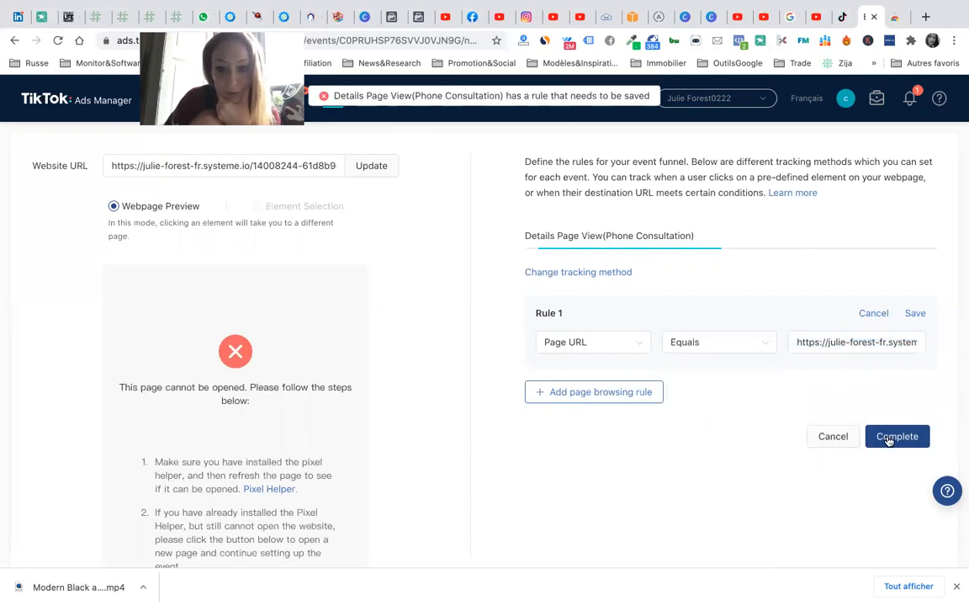
pyautogui.click(917, 313)
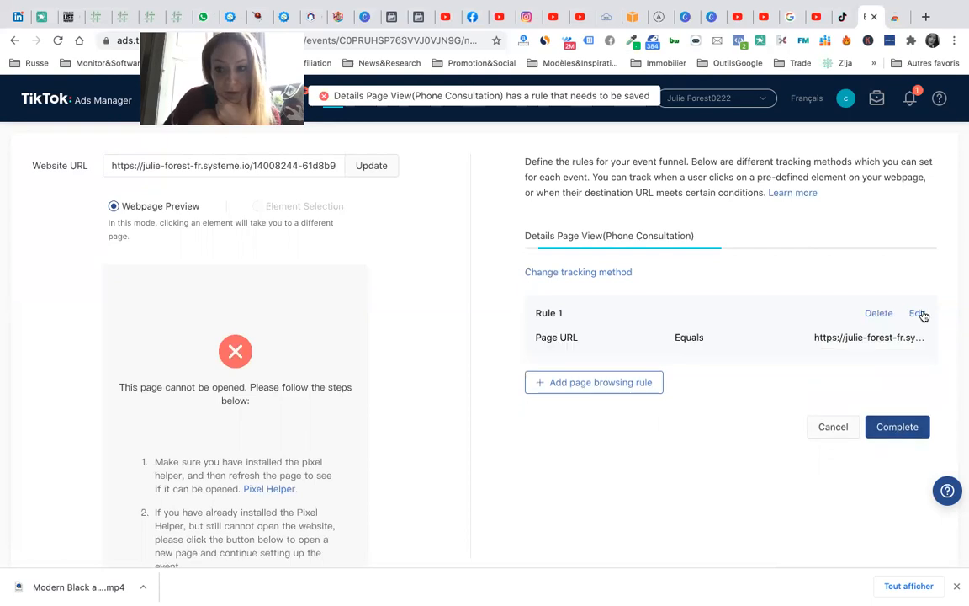
pyautogui.click(900, 431)
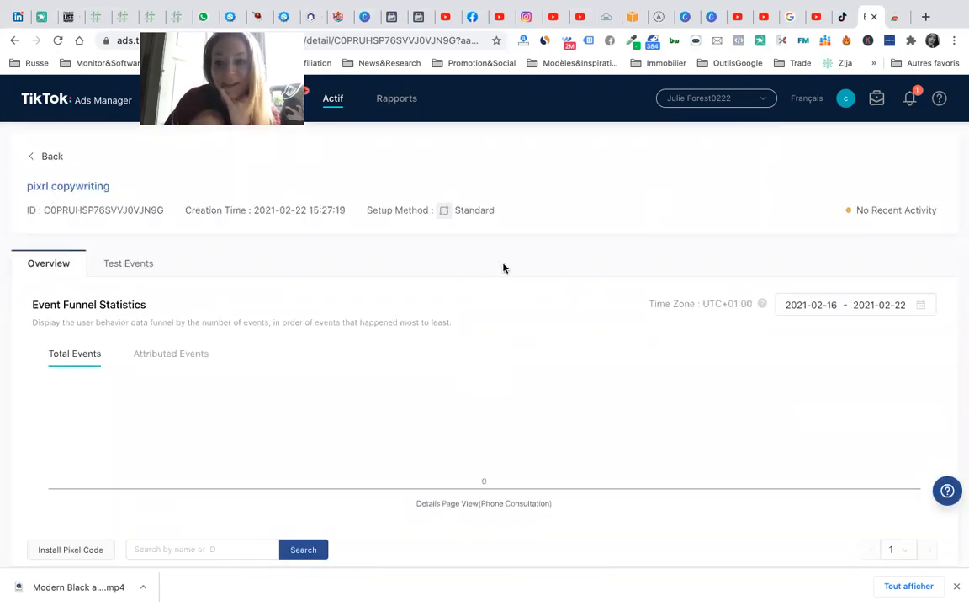
pyautogui.click(845, 18)
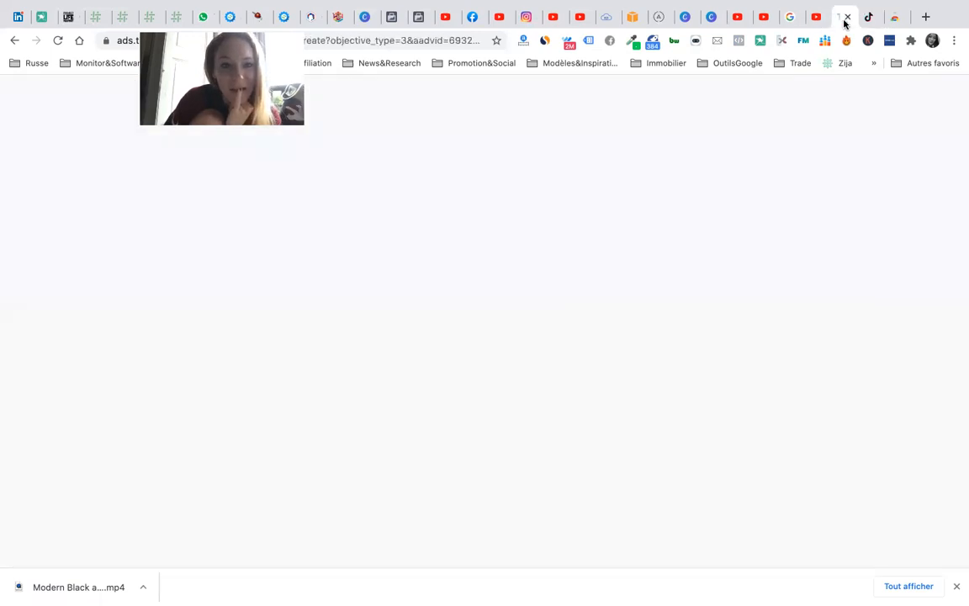
# - Choose pixel 'pixrl copywriting' with Details Page View(Phone Consultation) as optimisation event, then click Suivant
pyautogui.click(519, 166)
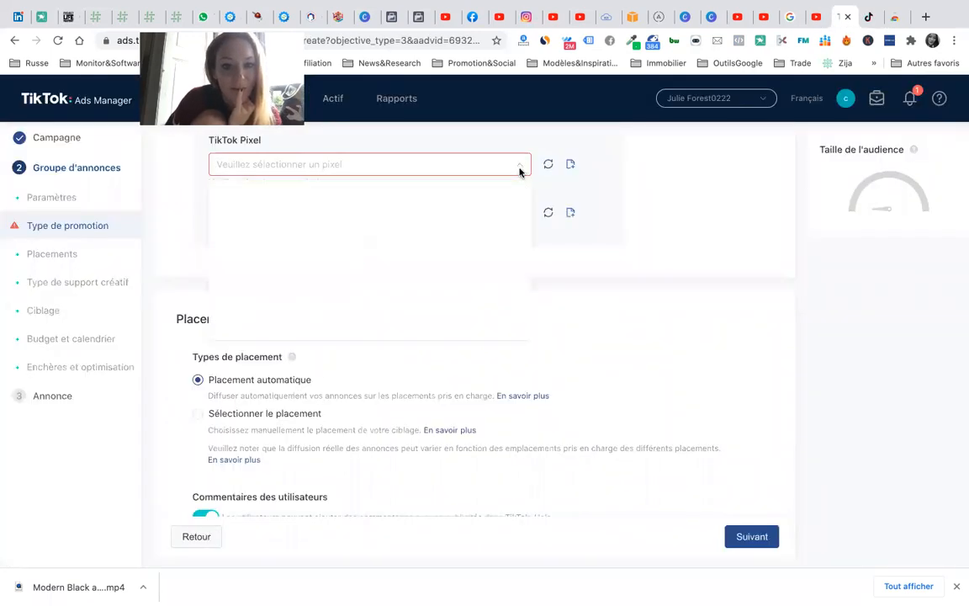
pyautogui.click(382, 208)
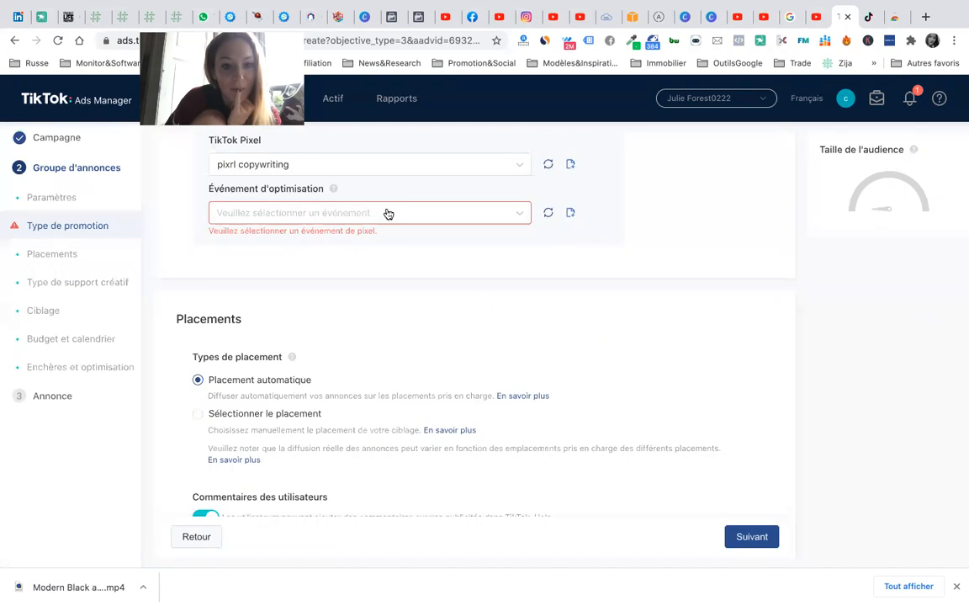
pyautogui.click(391, 215)
pyautogui.click(369, 252)
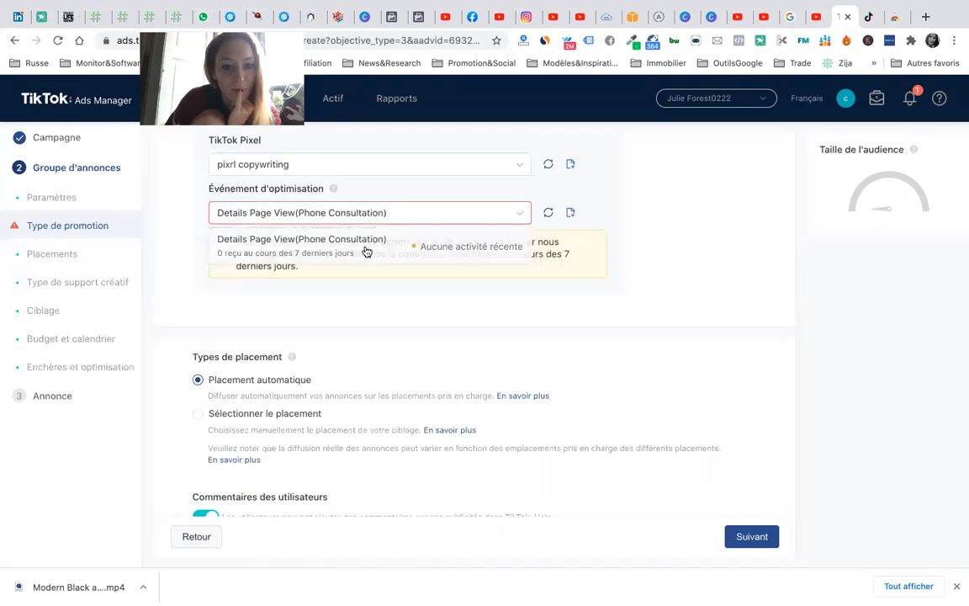
pyautogui.scroll(-15, 641, 359)
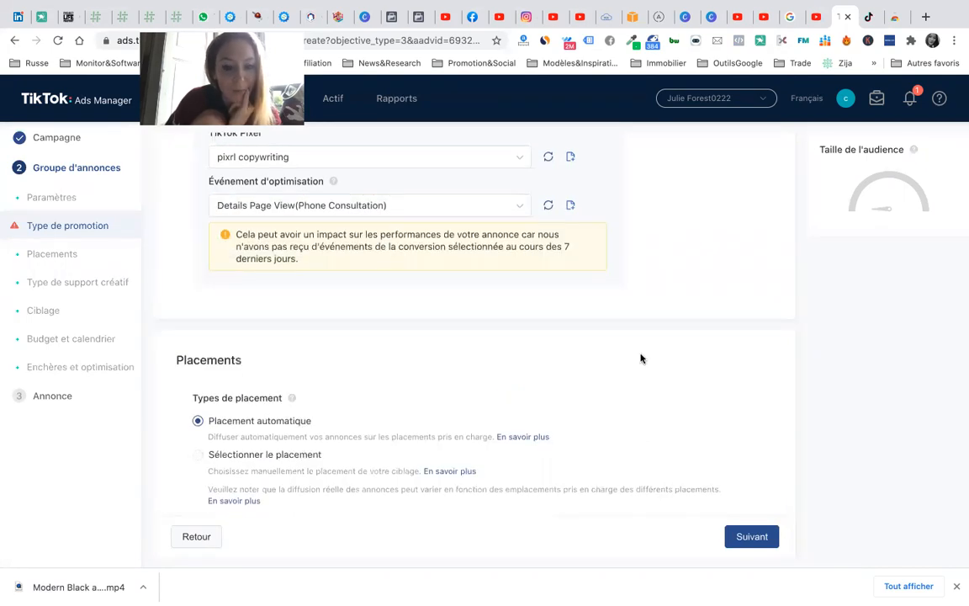
pyautogui.click(764, 538)
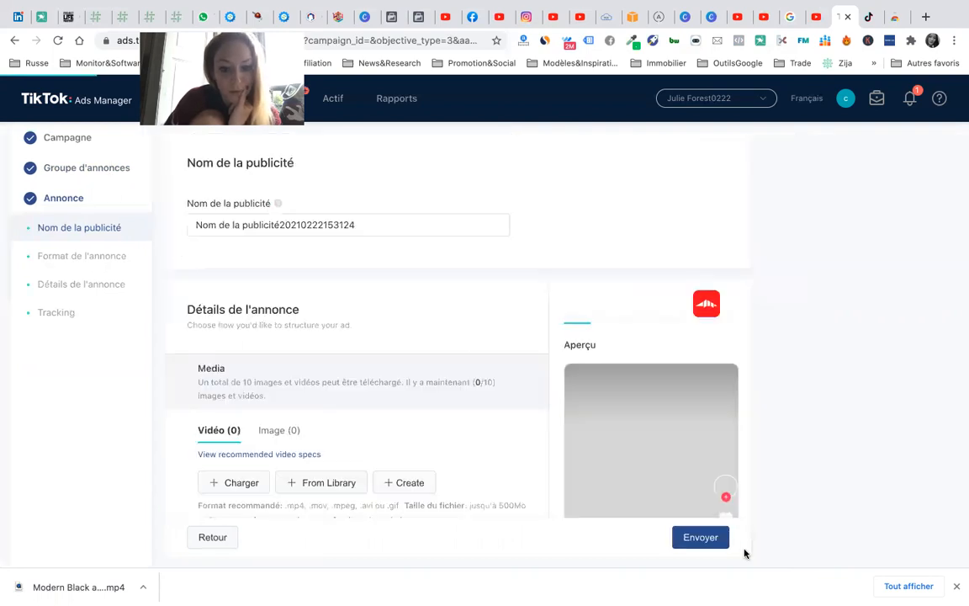
# - Scroll to the Vidéo section and start uploading a video from the computer
pyautogui.scroll(-4, 758, 547)
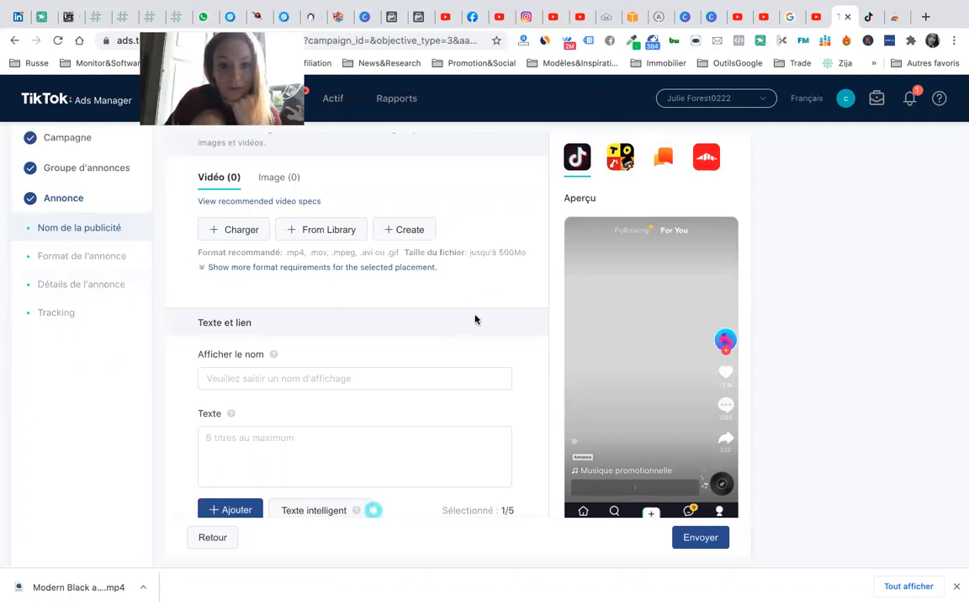
pyautogui.click(243, 235)
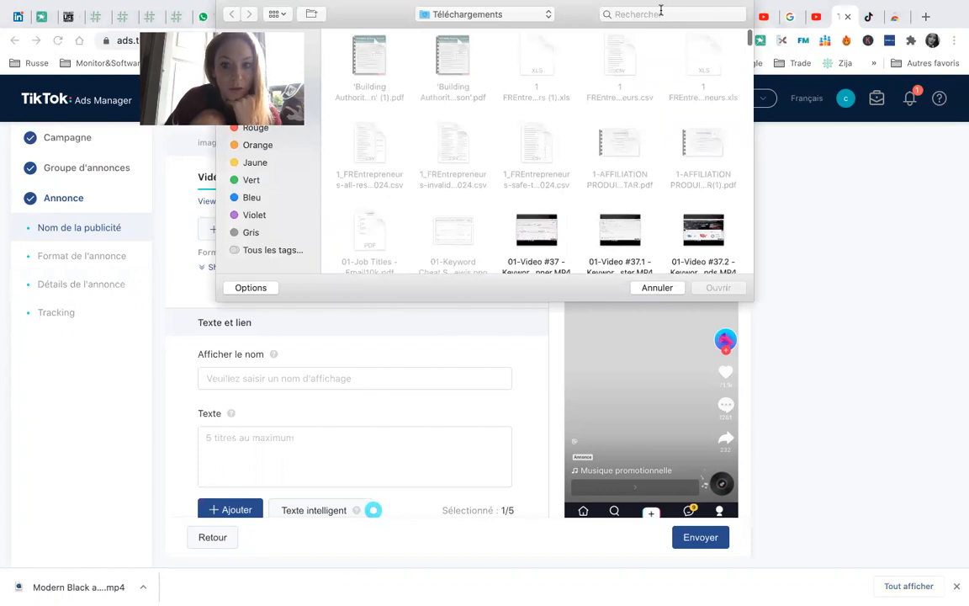
# - Search 'modern bl' and open the Modern Black and White mp4 for upload
pyautogui.click(662, 13)
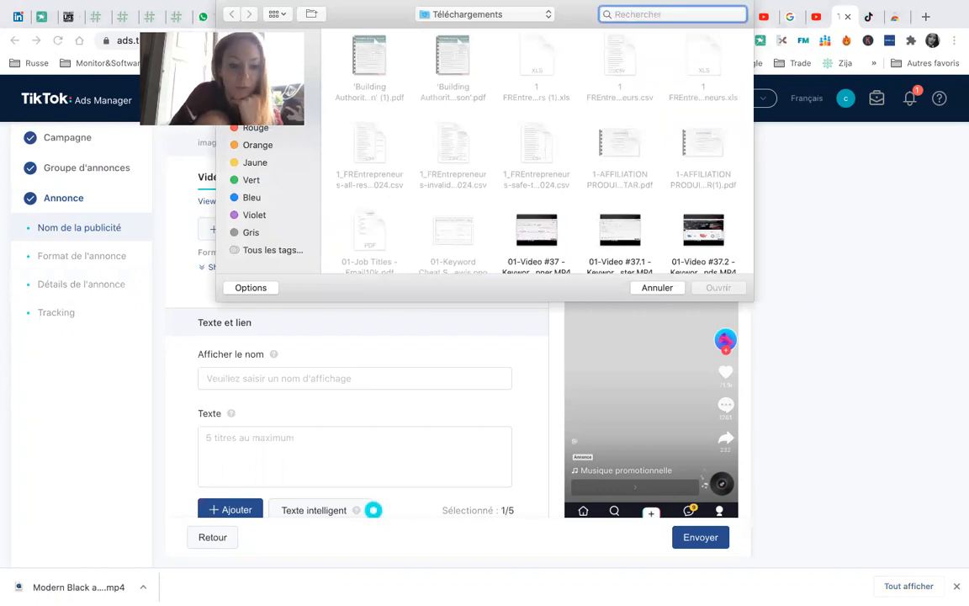
pyautogui.write('modern bl')
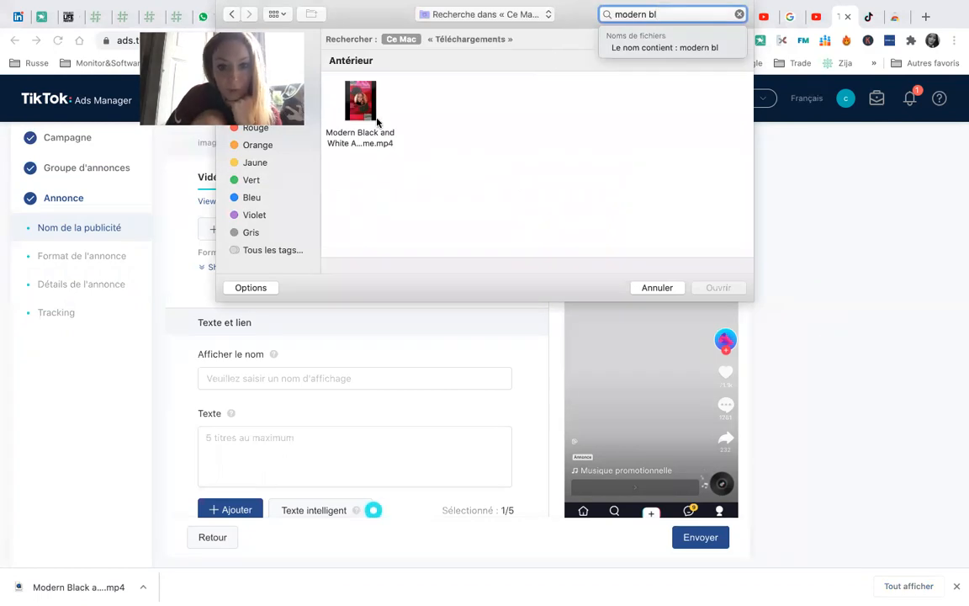
pyautogui.click(360, 103)
pyautogui.click(718, 288)
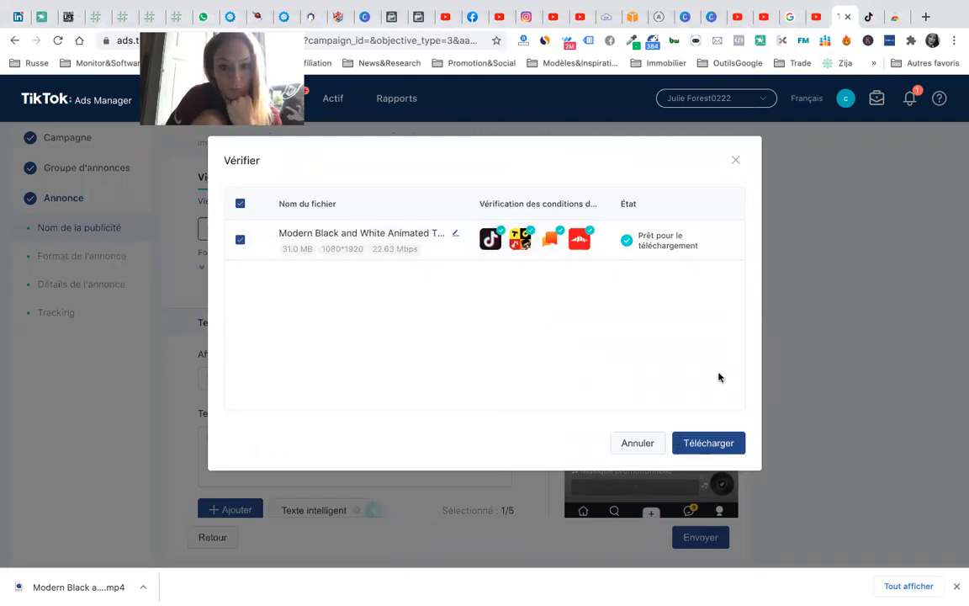
# - Upload the Modern Black and White Animated video and confirm once it shows Succès
pyautogui.click(718, 446)
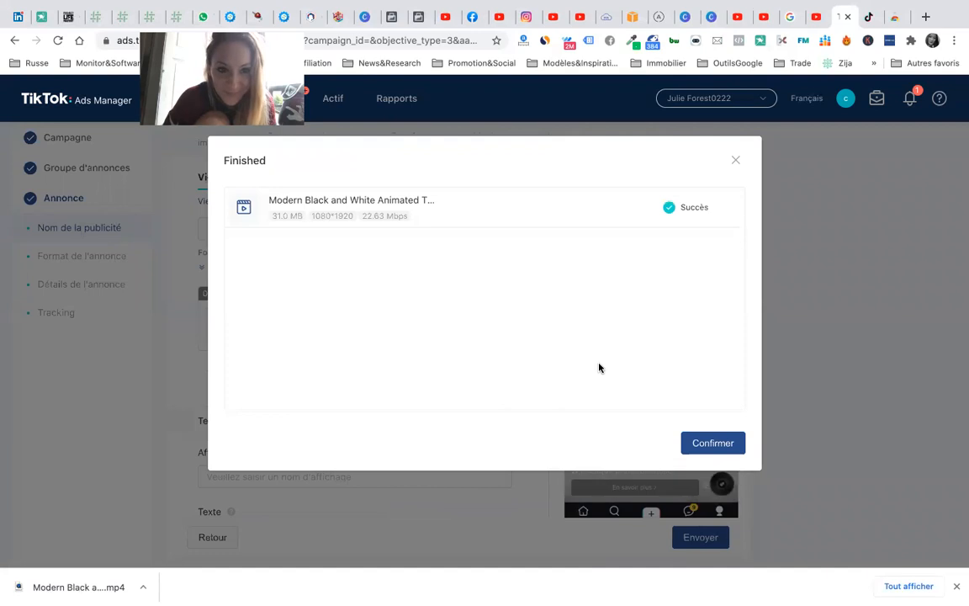
pyautogui.click(711, 442)
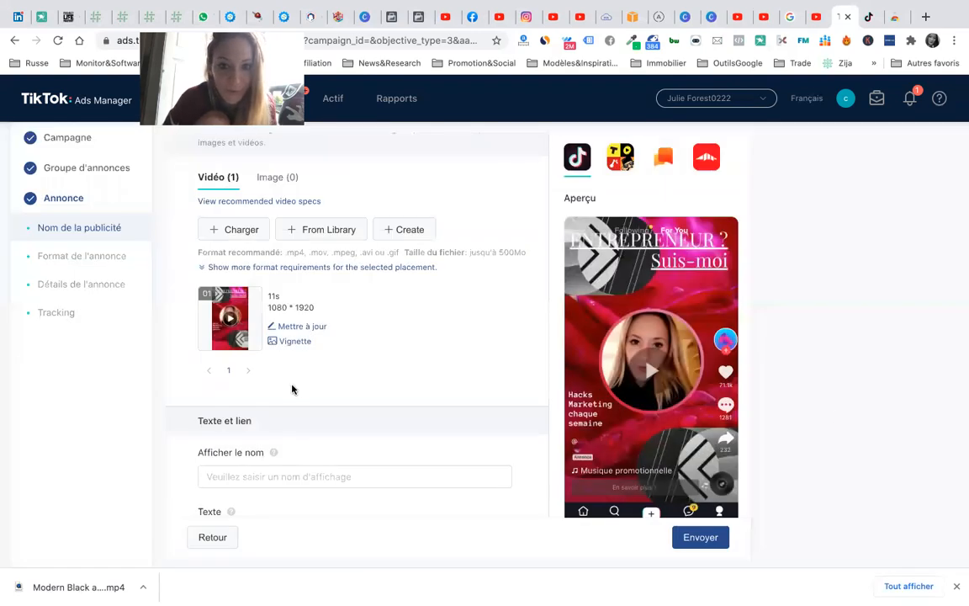
pyautogui.scroll(-1, 366, 452)
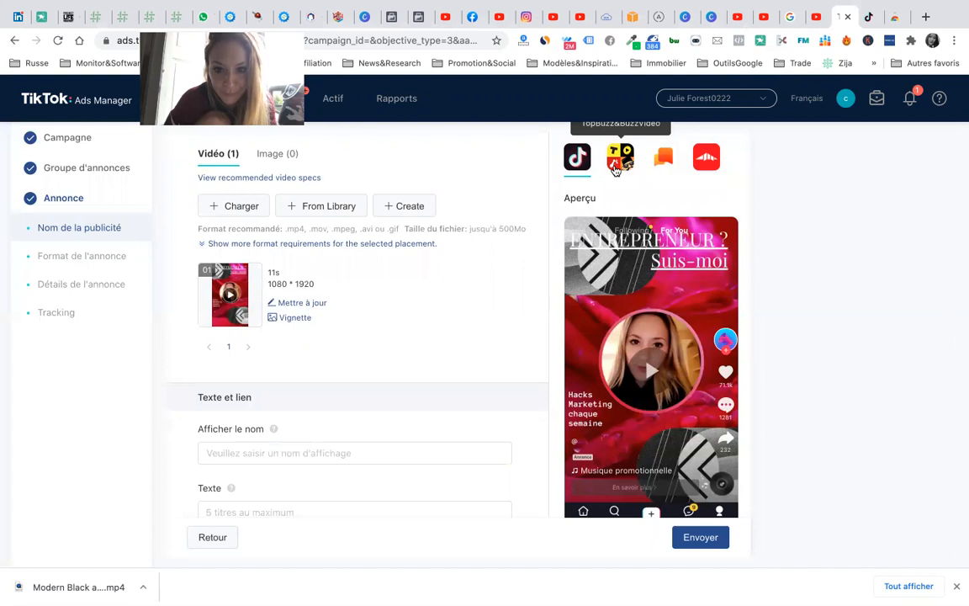
pyautogui.scroll(2, 220, 283)
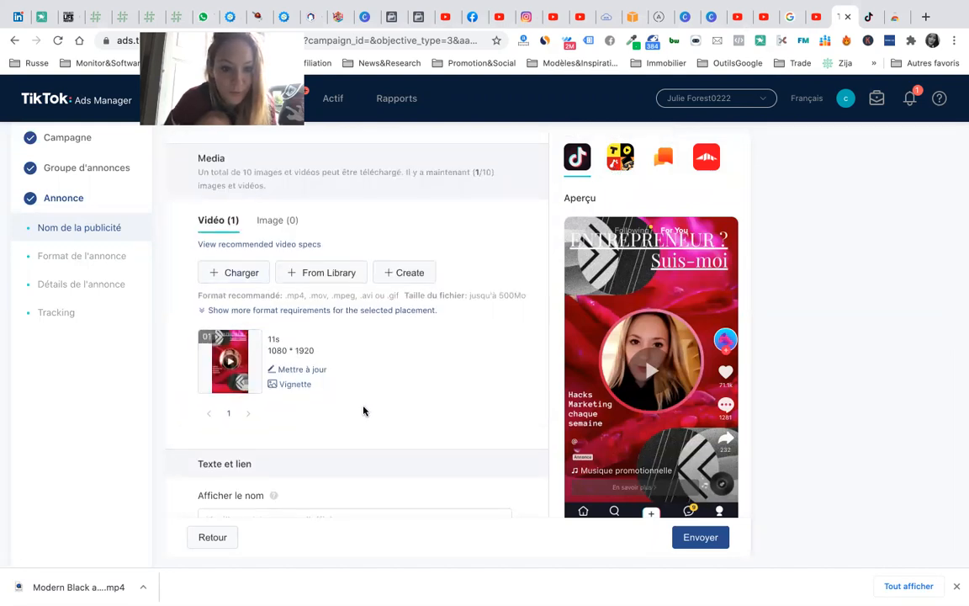
pyautogui.scroll(-6, 363, 411)
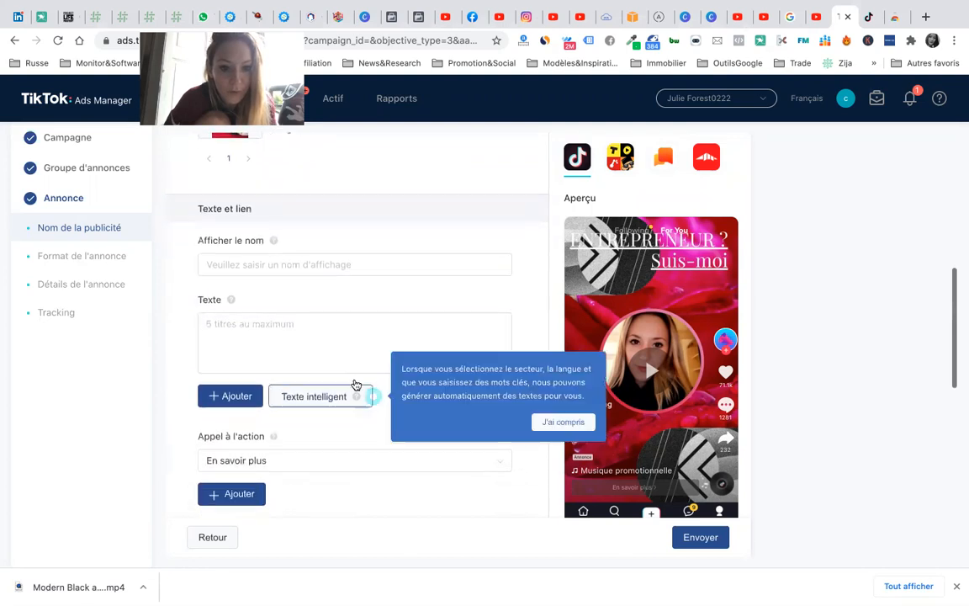
pyautogui.click(350, 263)
# - Enter 'suis-moi !' as the ad's display name in Afficher le nom
pyautogui.click(374, 329)
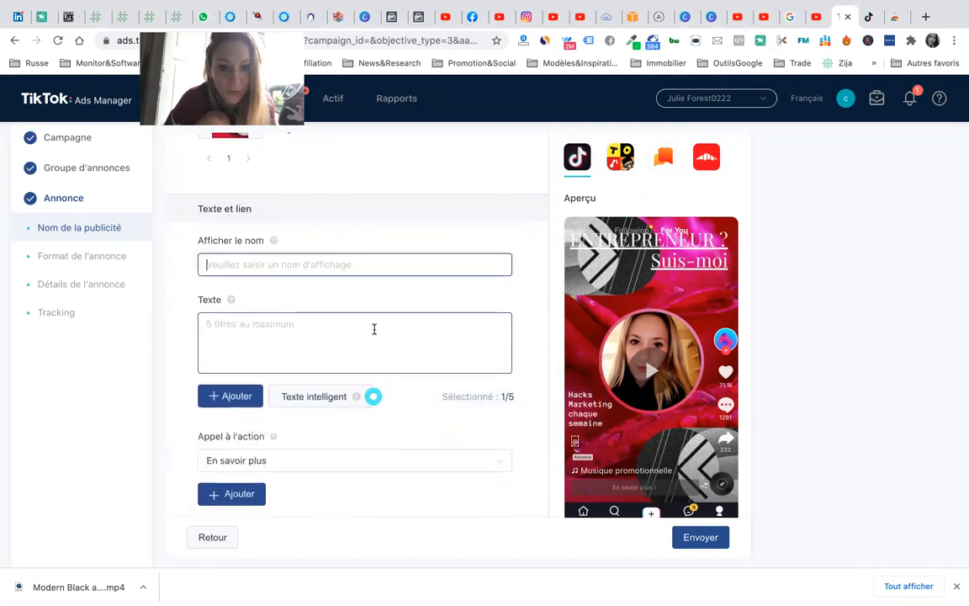
pyautogui.write('kiugiu')
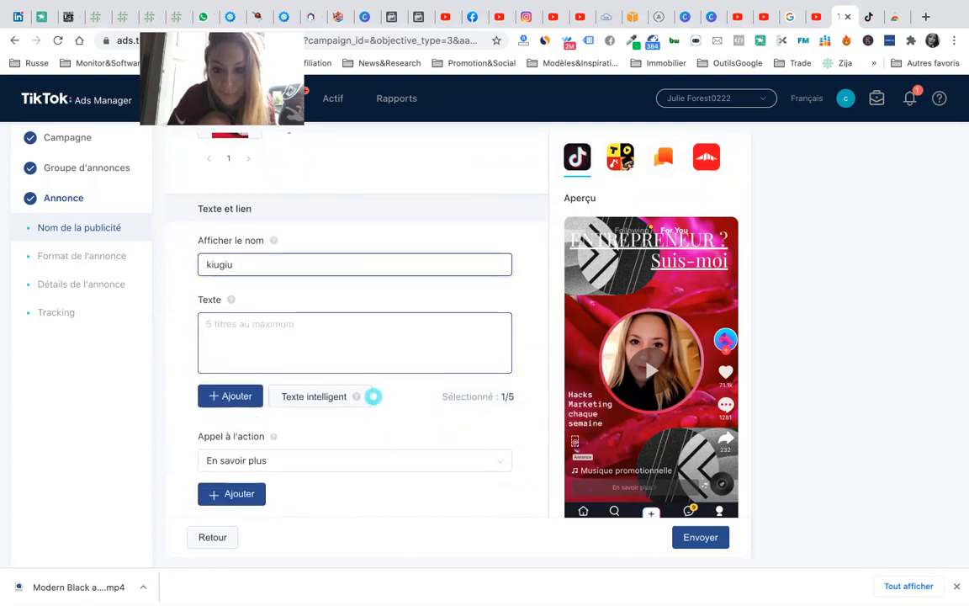
pyautogui.press('BackSpace')
pyautogui.press('BackSpace')
pyautogui.press('BackSpace')
pyautogui.press('BackSpace')
pyautogui.press('BackSpace')
pyautogui.press('BackSpace')
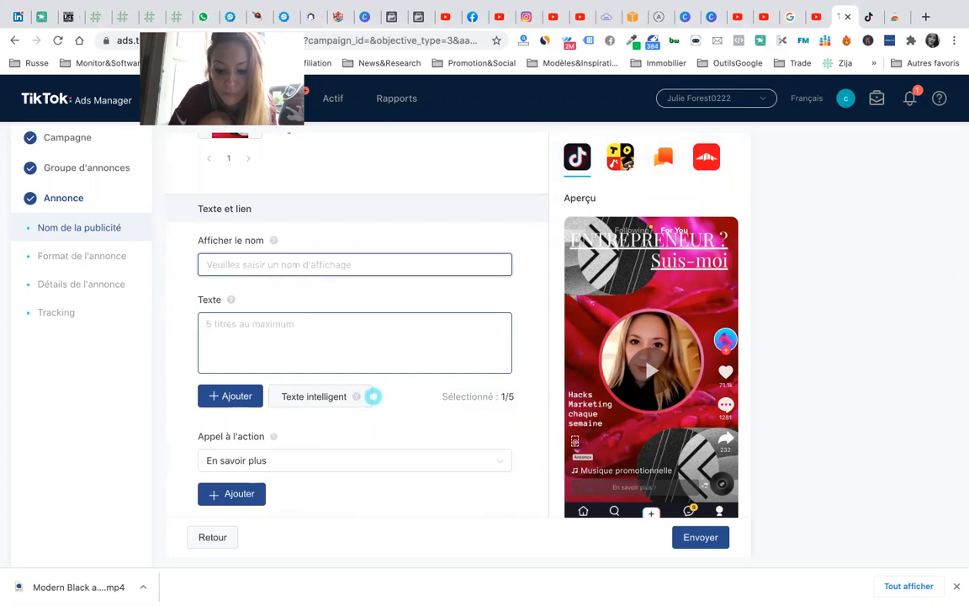
pyautogui.write('sui')
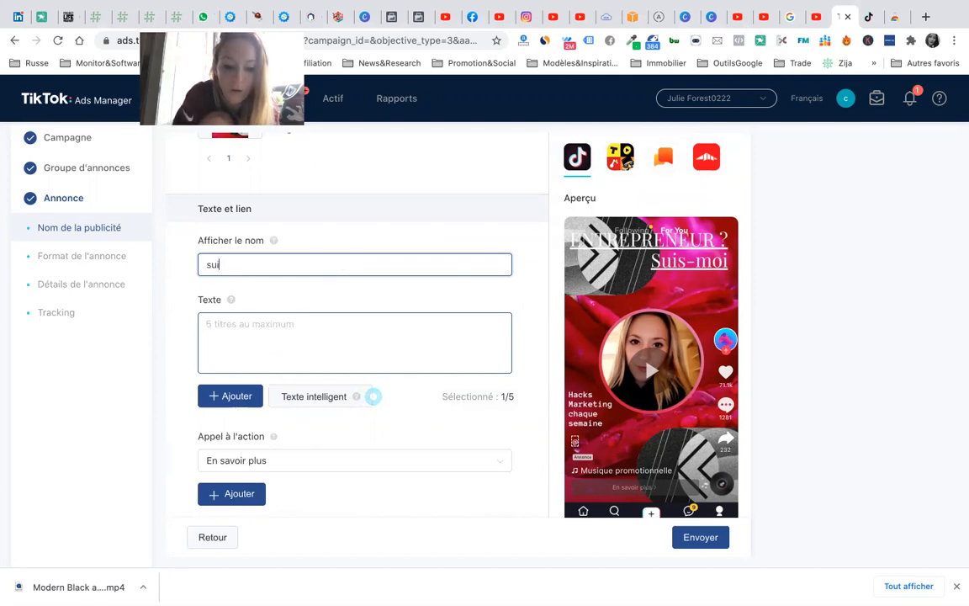
pyautogui.write('s-moi !')
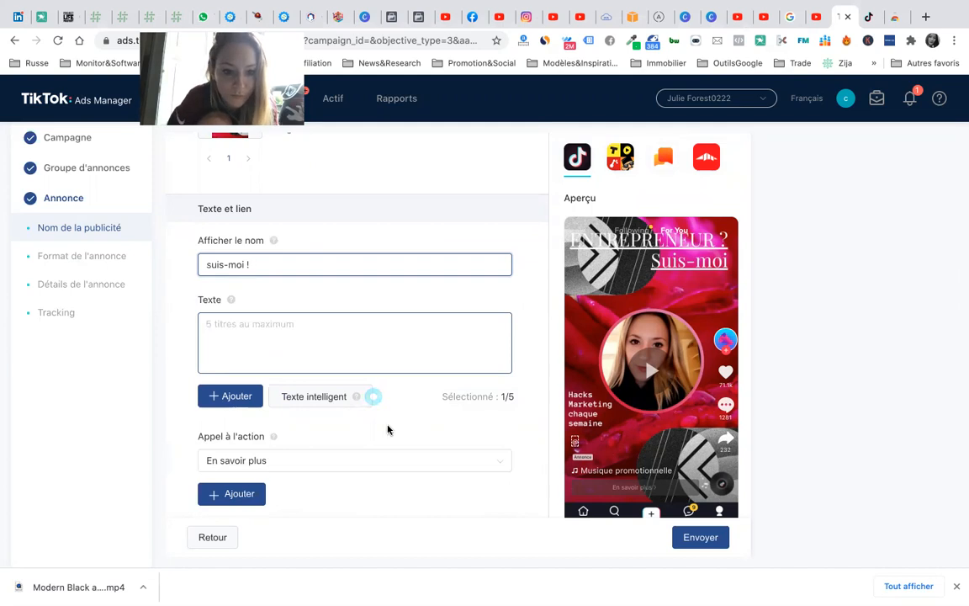
# - Fill the Texte field with the ad text 'clique ici !'
pyautogui.click(362, 363)
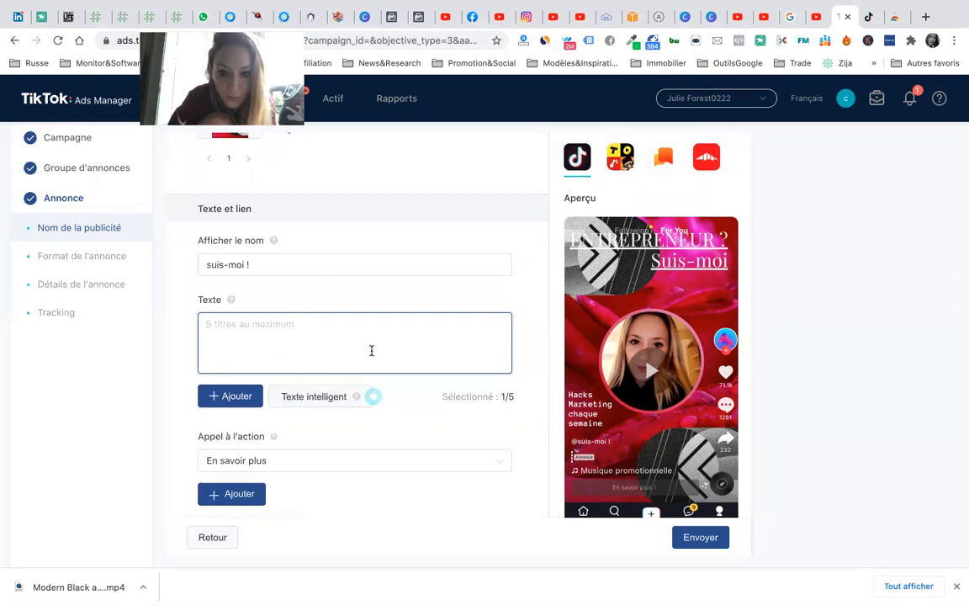
pyautogui.write('cli')
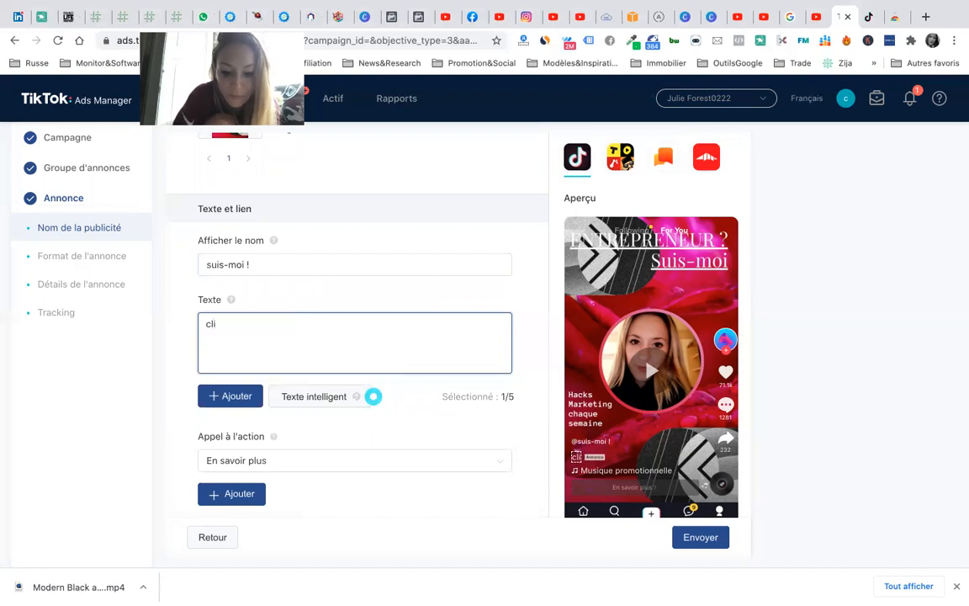
pyautogui.write('que')
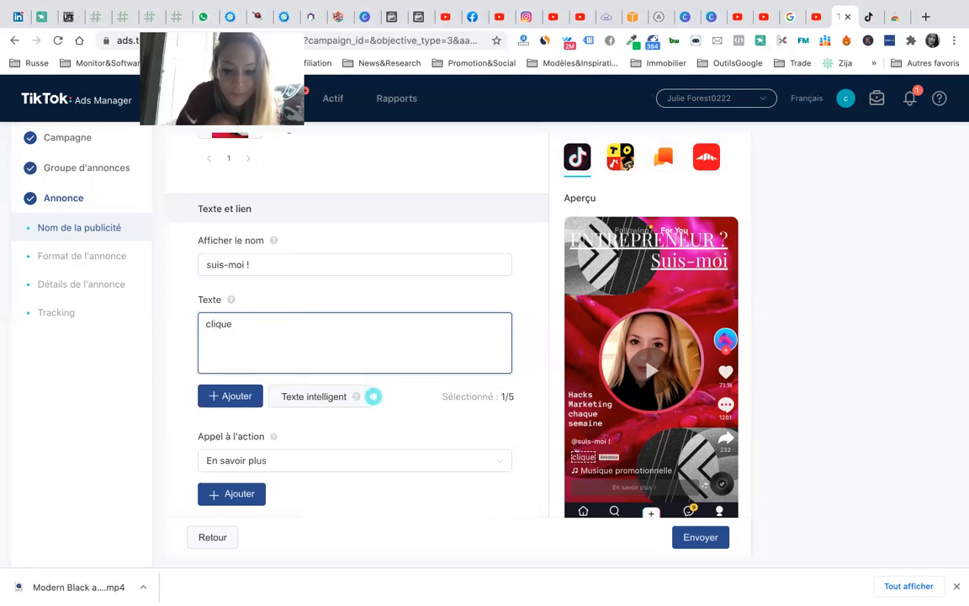
pyautogui.write(' ici !')
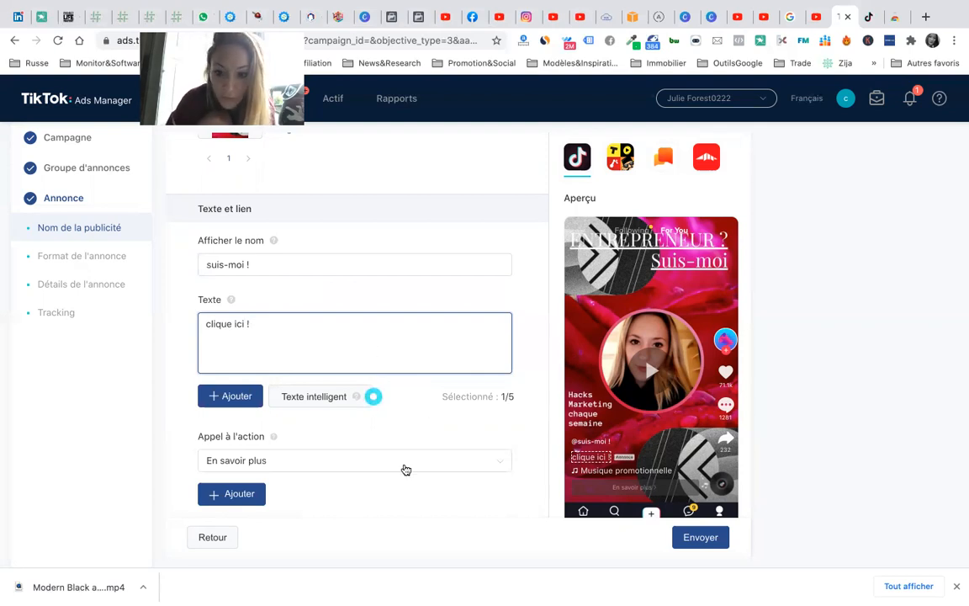
pyautogui.press('BackSpace')
pyautogui.press('BackSpace')
pyautogui.moveTo(226, 324); pyautogui.dragTo(195, 325)
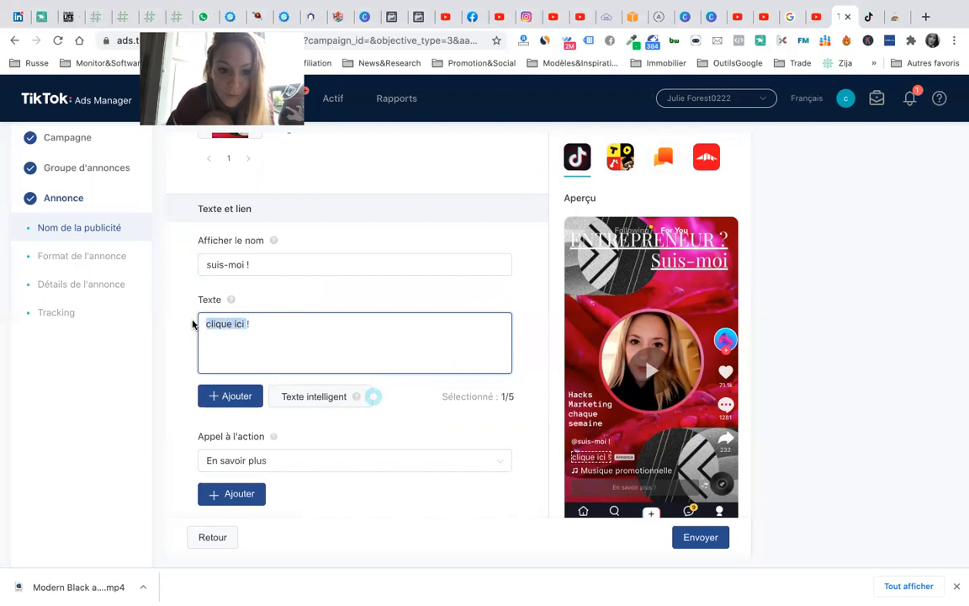
pyautogui.click(261, 319)
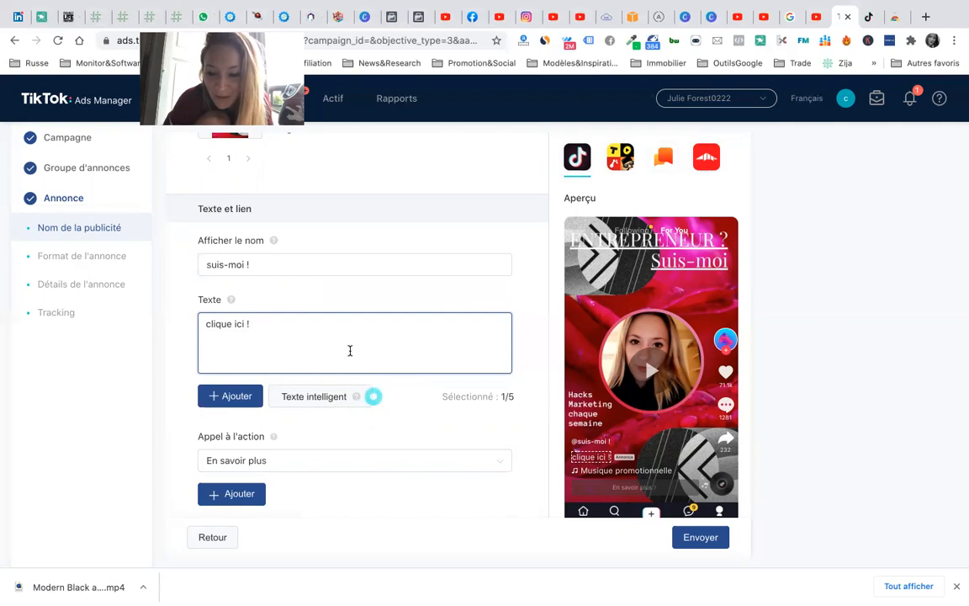
pyautogui.scroll(-1, 335, 430)
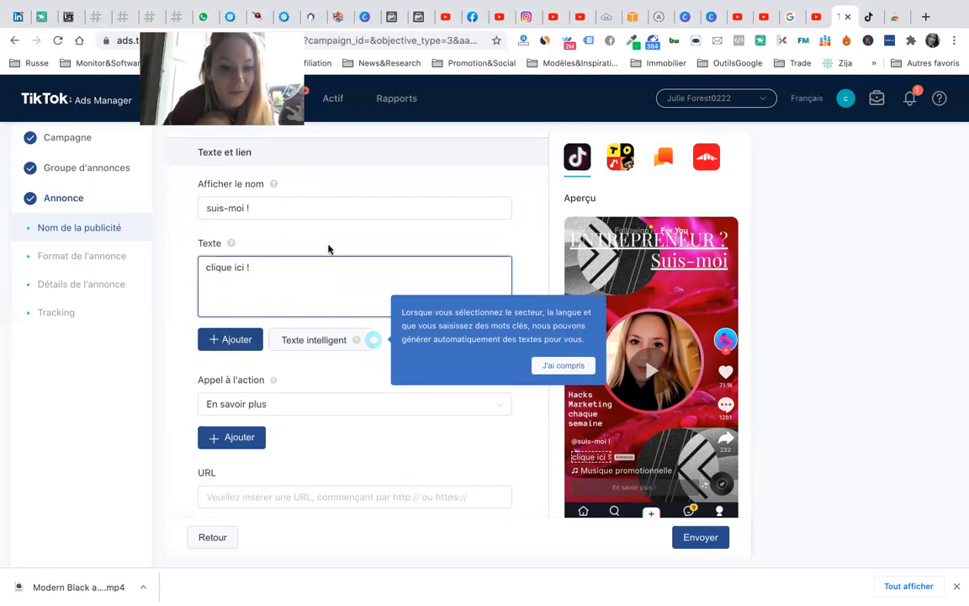
pyautogui.scroll(6, 308, 223)
pyautogui.scroll(-2, 305, 252)
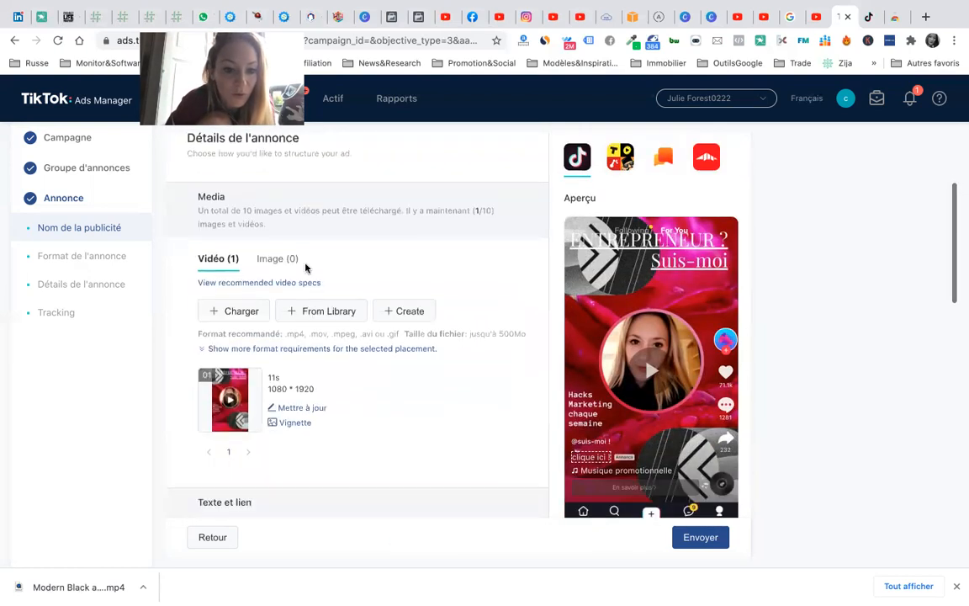
pyautogui.scroll(-5, 281, 378)
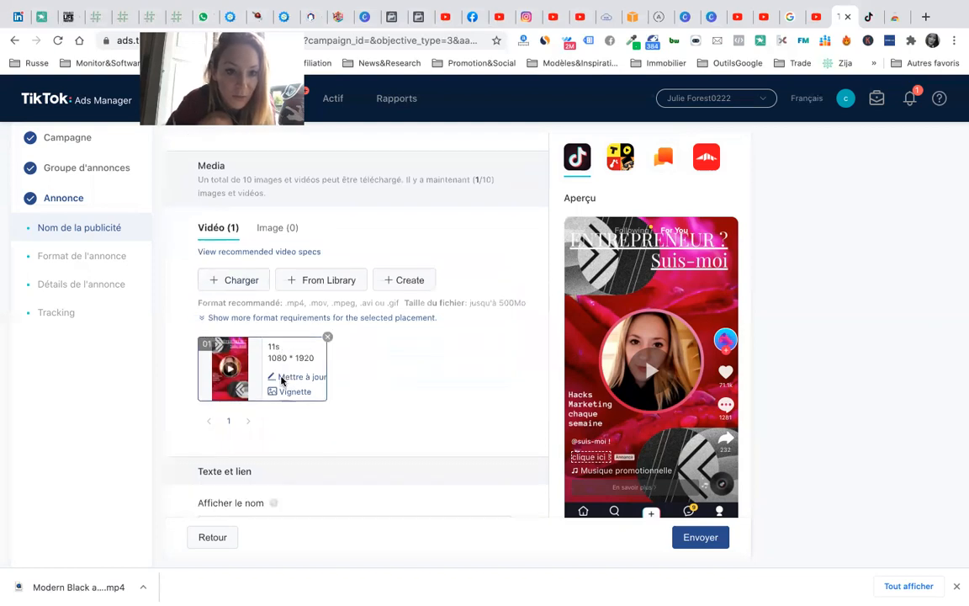
pyautogui.scroll(2, 282, 380)
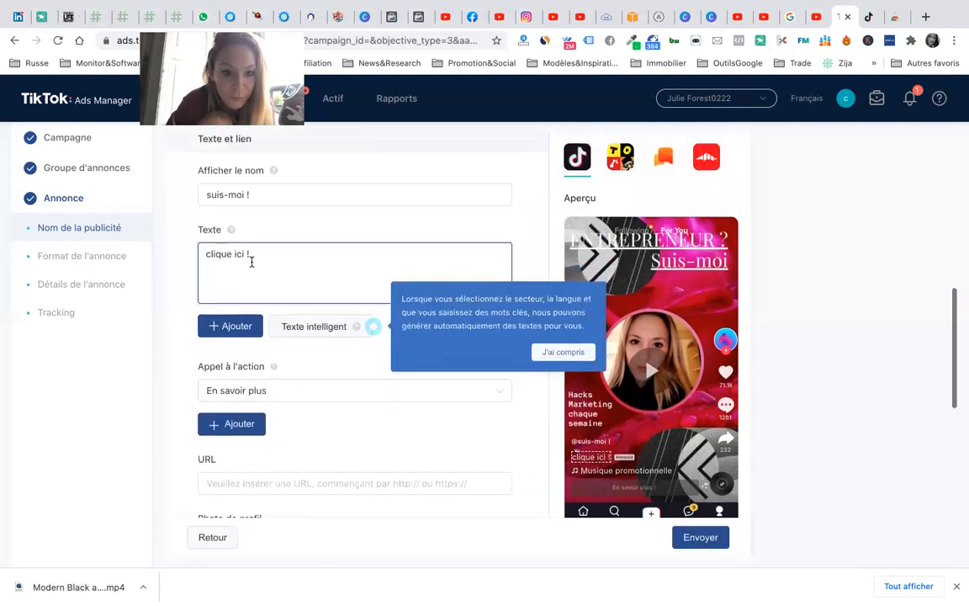
pyautogui.click(233, 330)
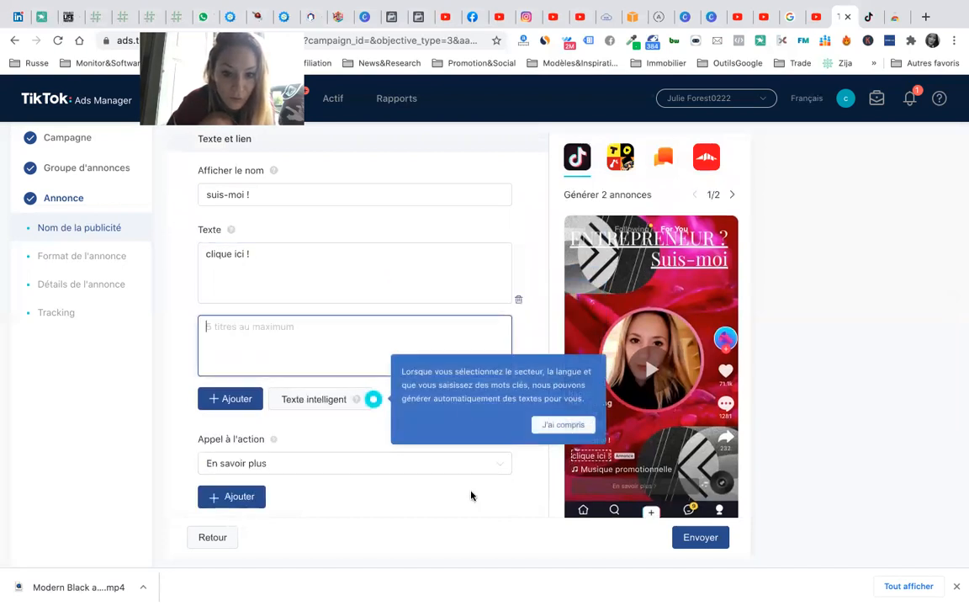
pyautogui.click(557, 418)
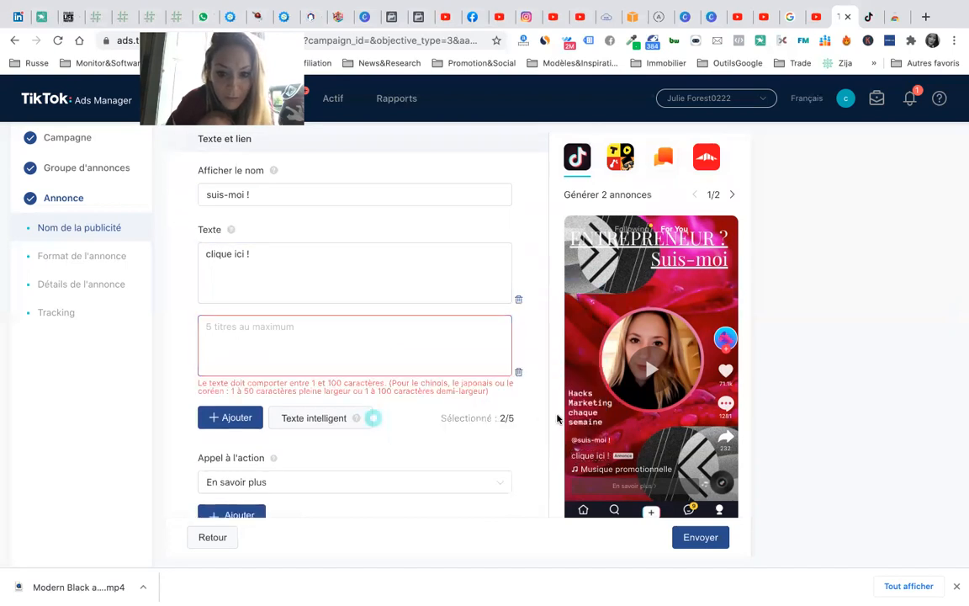
pyautogui.click(518, 371)
pyautogui.scroll(-1, 371, 434)
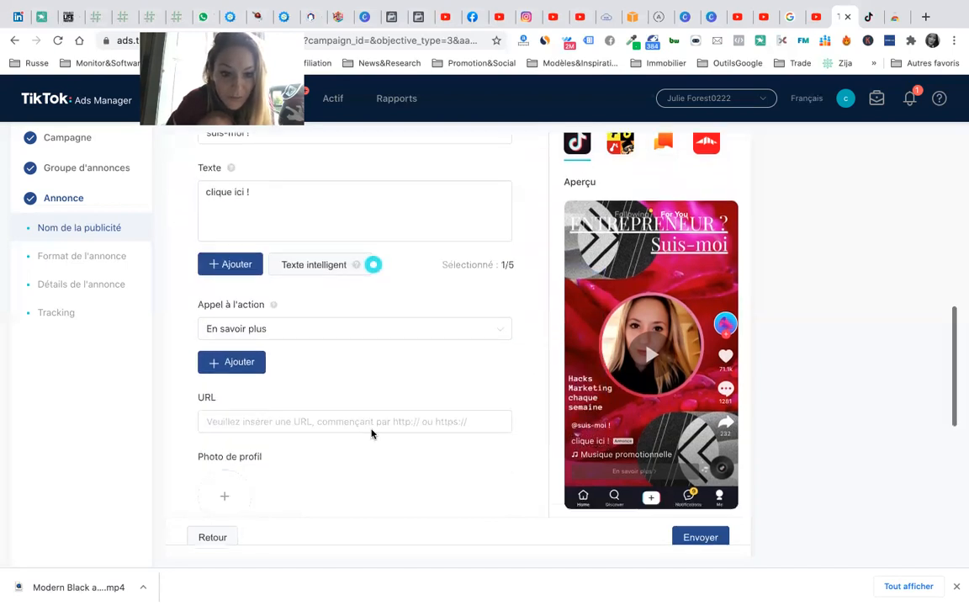
pyautogui.click(305, 327)
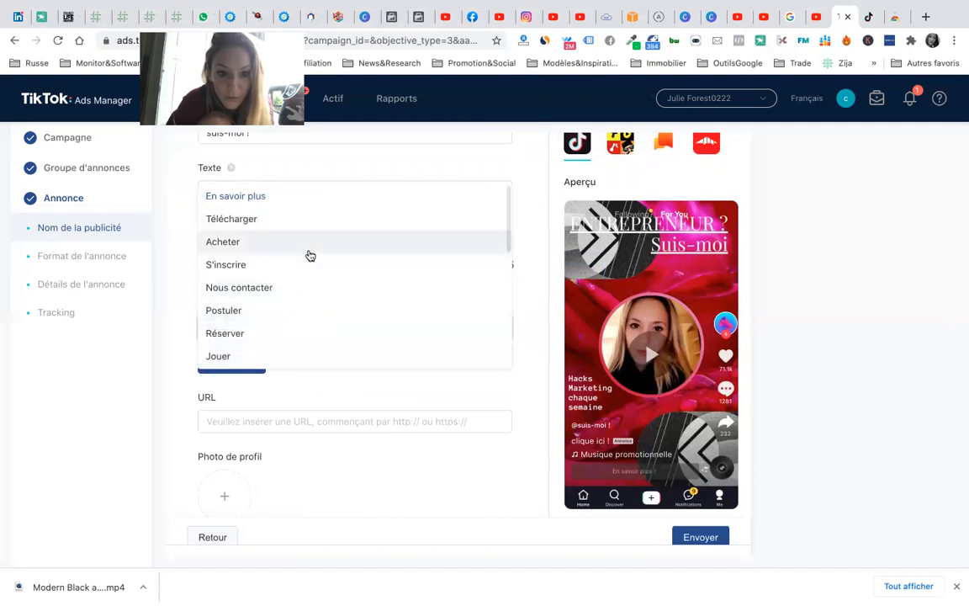
pyautogui.scroll(-3, 308, 269)
pyautogui.scroll(5, 372, 290)
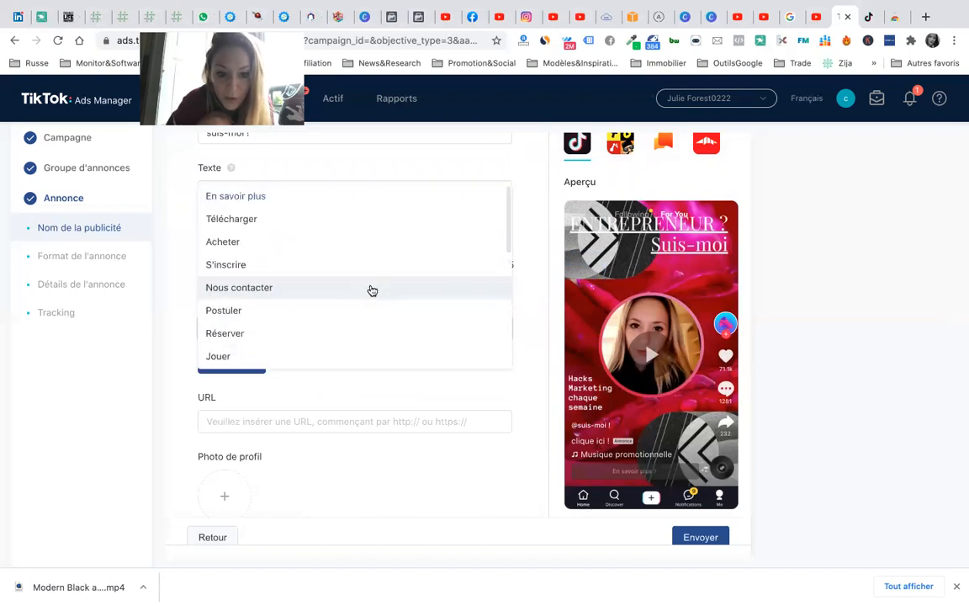
pyautogui.click(379, 397)
pyautogui.click(352, 420)
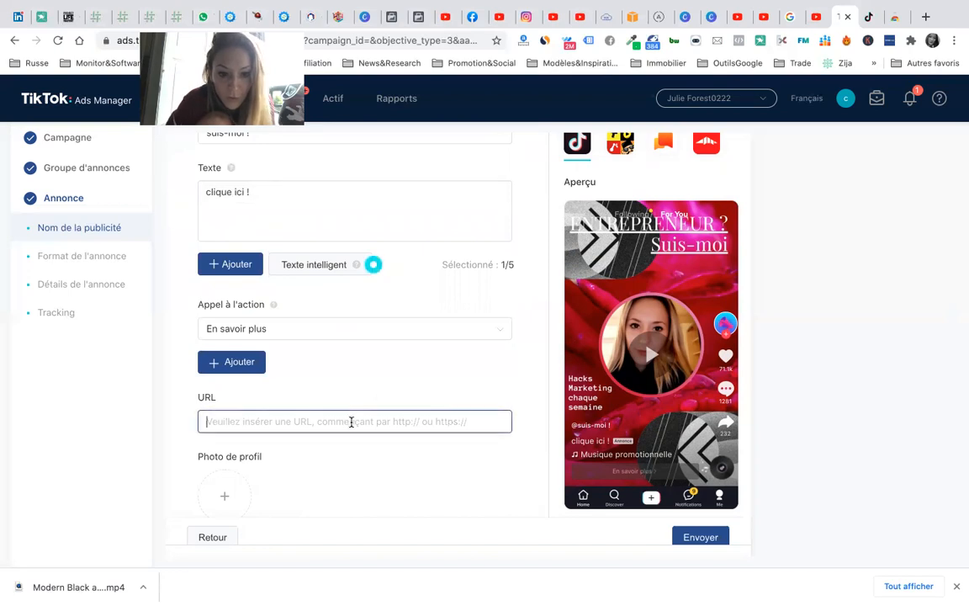
pyautogui.scroll(-3, 373, 489)
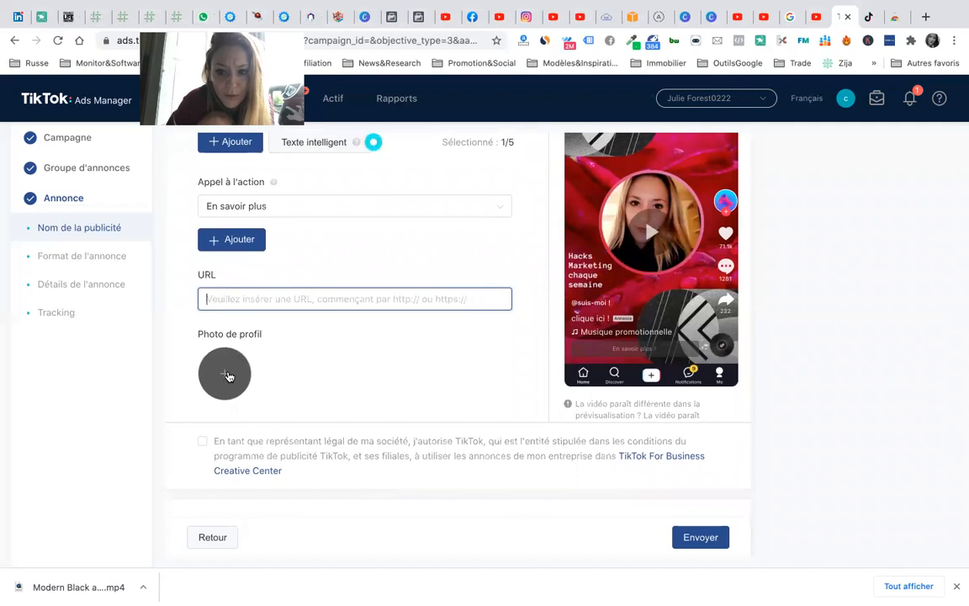
pyautogui.scroll(5, 537, 403)
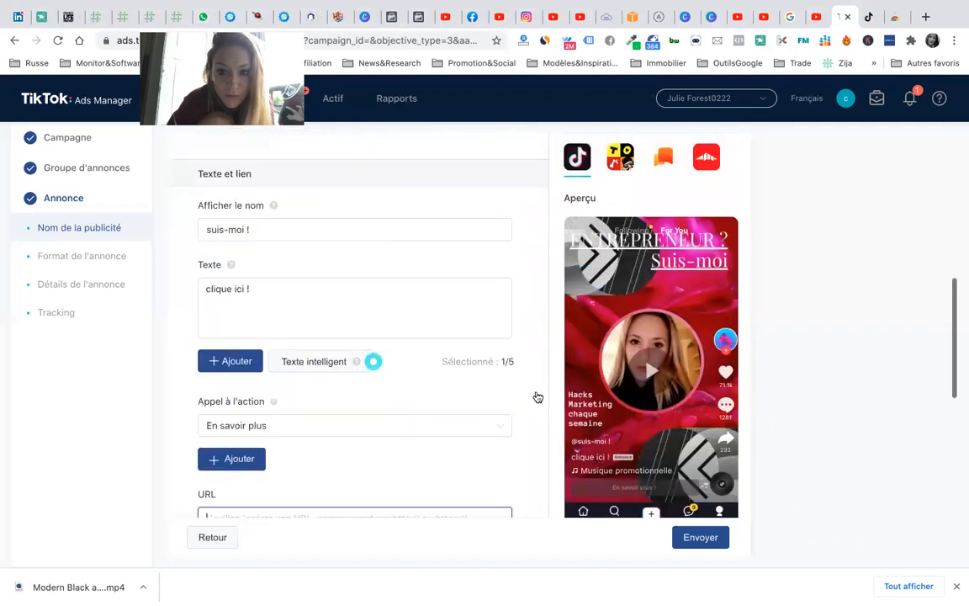
pyautogui.scroll(-7, 537, 396)
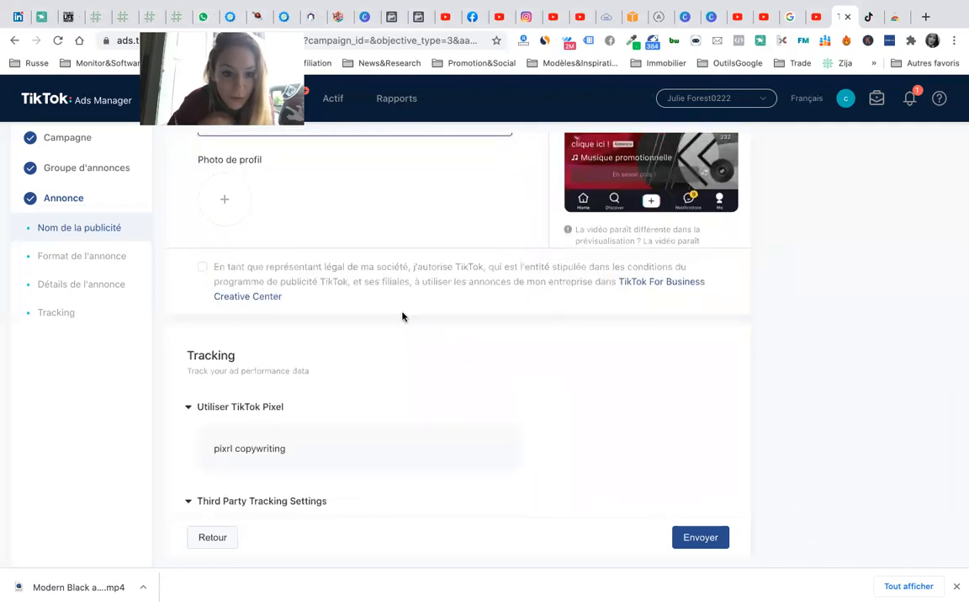
pyautogui.scroll(-3, 422, 380)
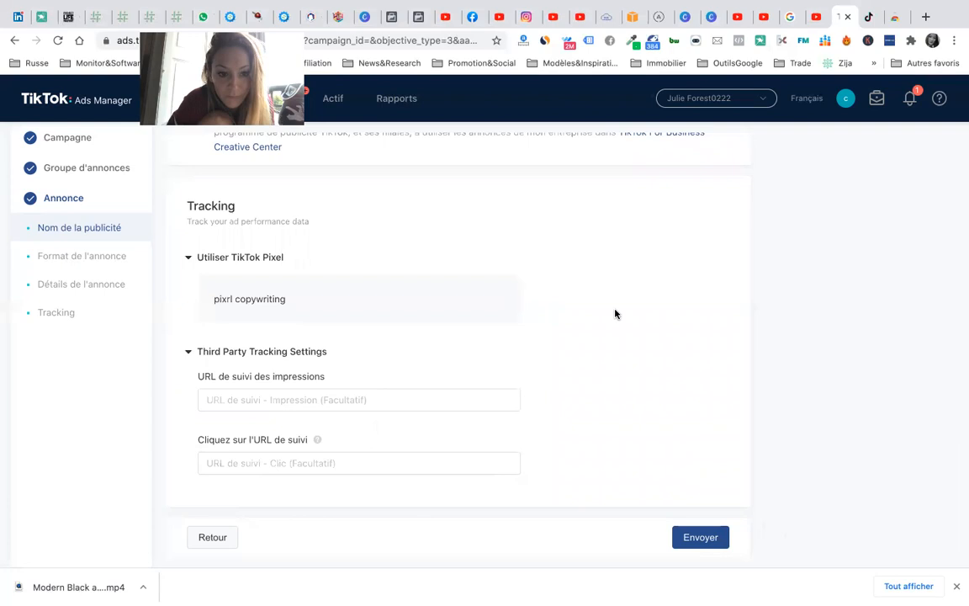
pyautogui.scroll(12, 616, 314)
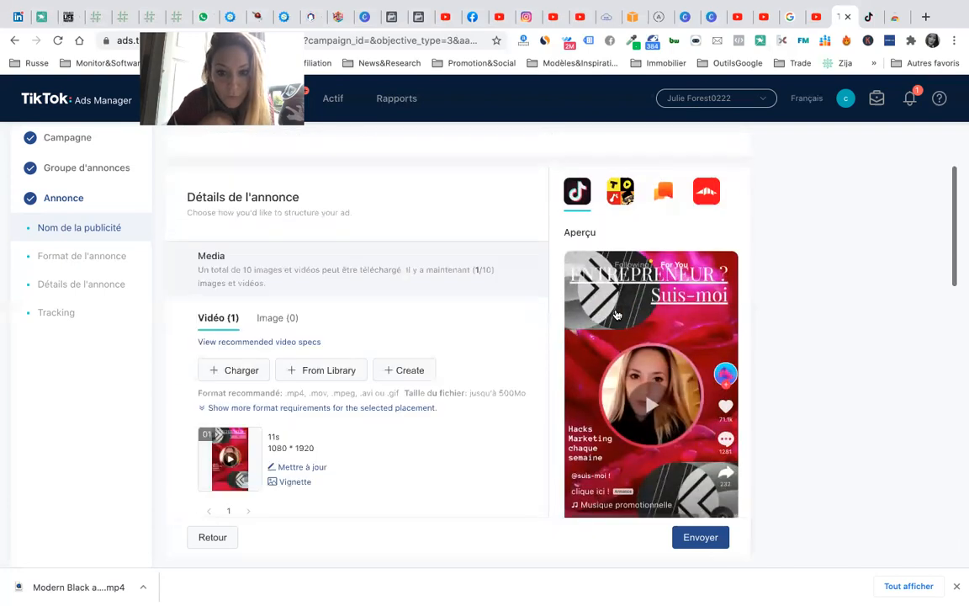
pyautogui.scroll(3, 617, 314)
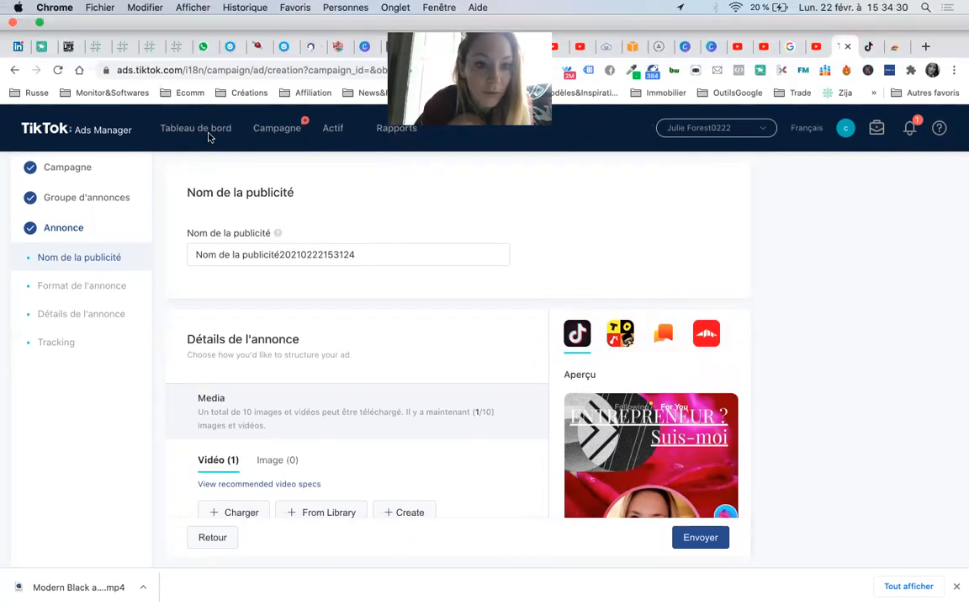
pyautogui.click(200, 132)
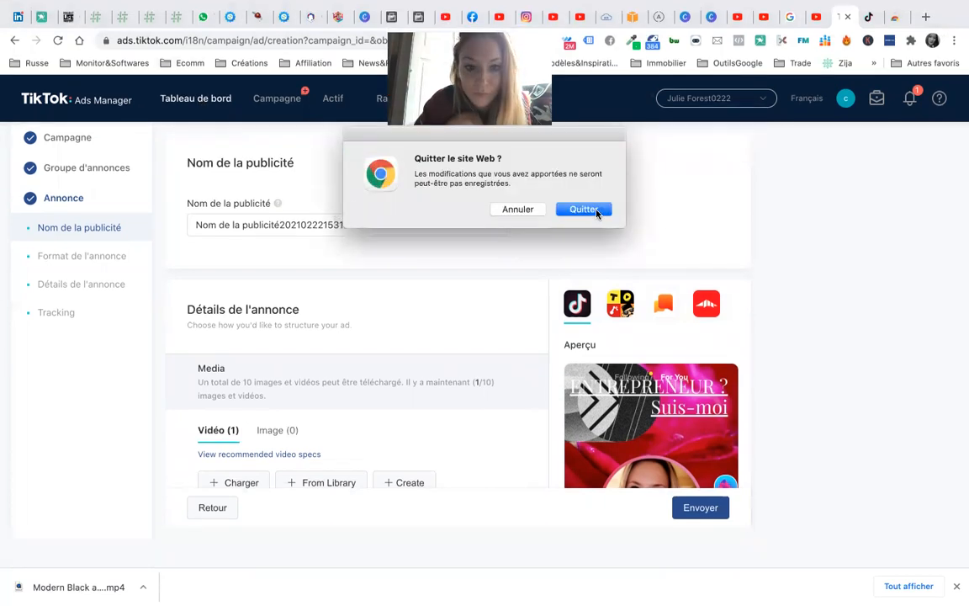
# - Quit the unsaved ad form without saving and go to the Campagne page
pyautogui.click(596, 213)
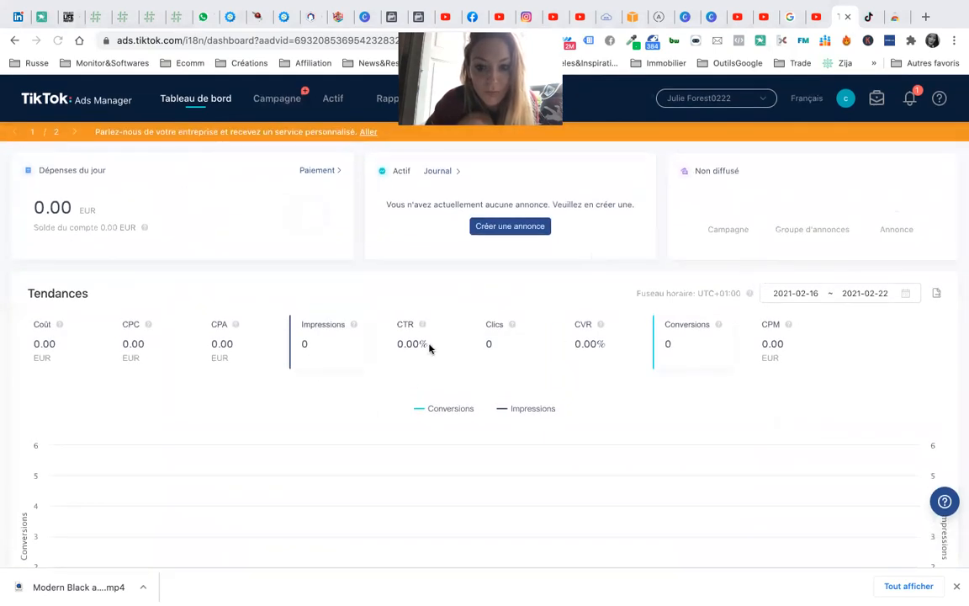
pyautogui.click(285, 104)
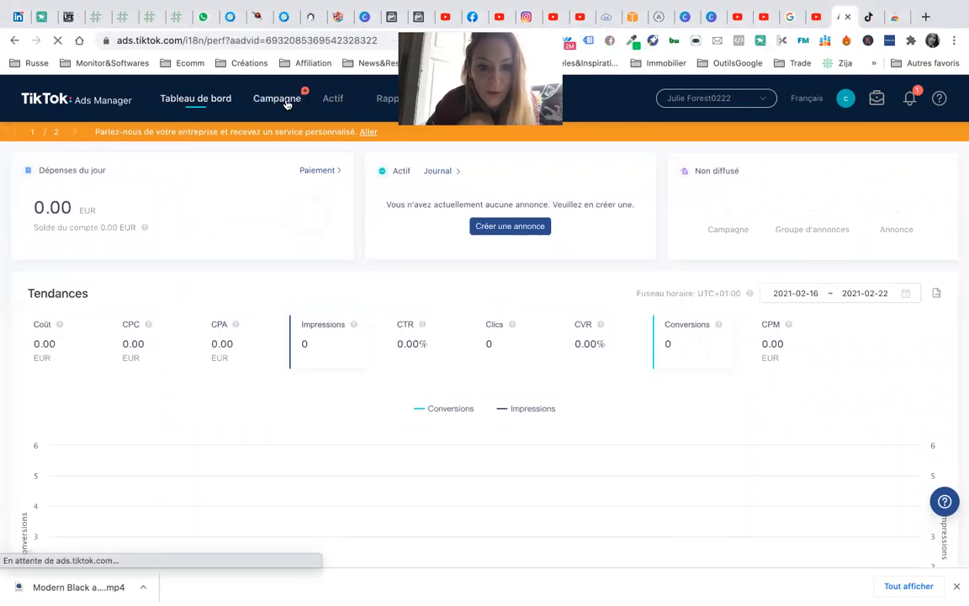